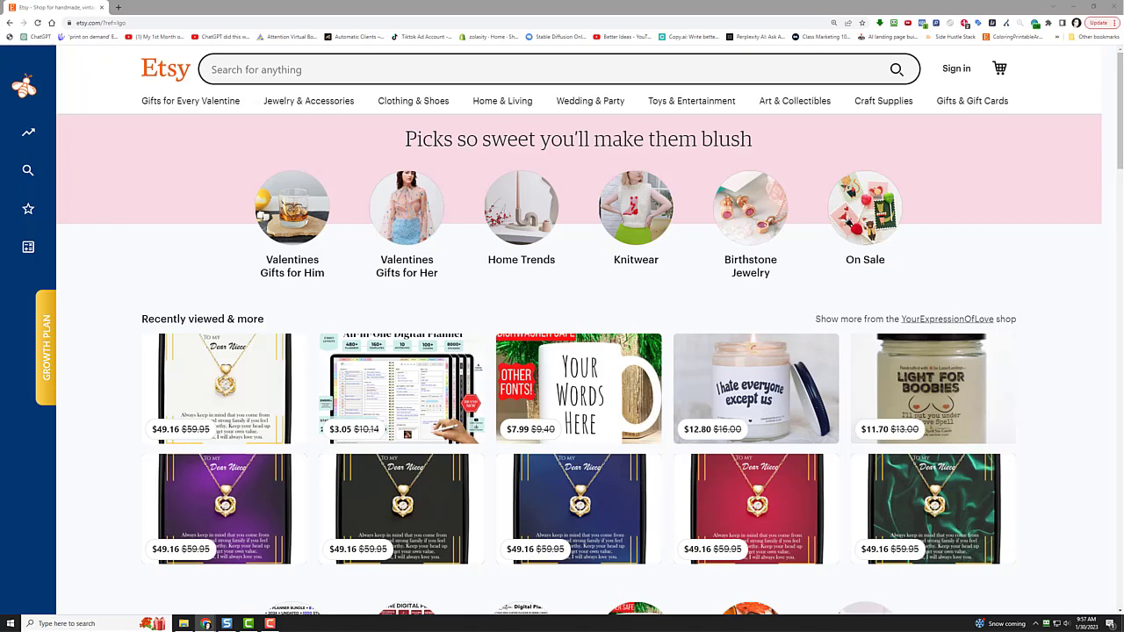
Step: Open a new browser tab showing the Google start page next to Etsy
{"action": "mouse_move", "coordinate": [28, 209]}
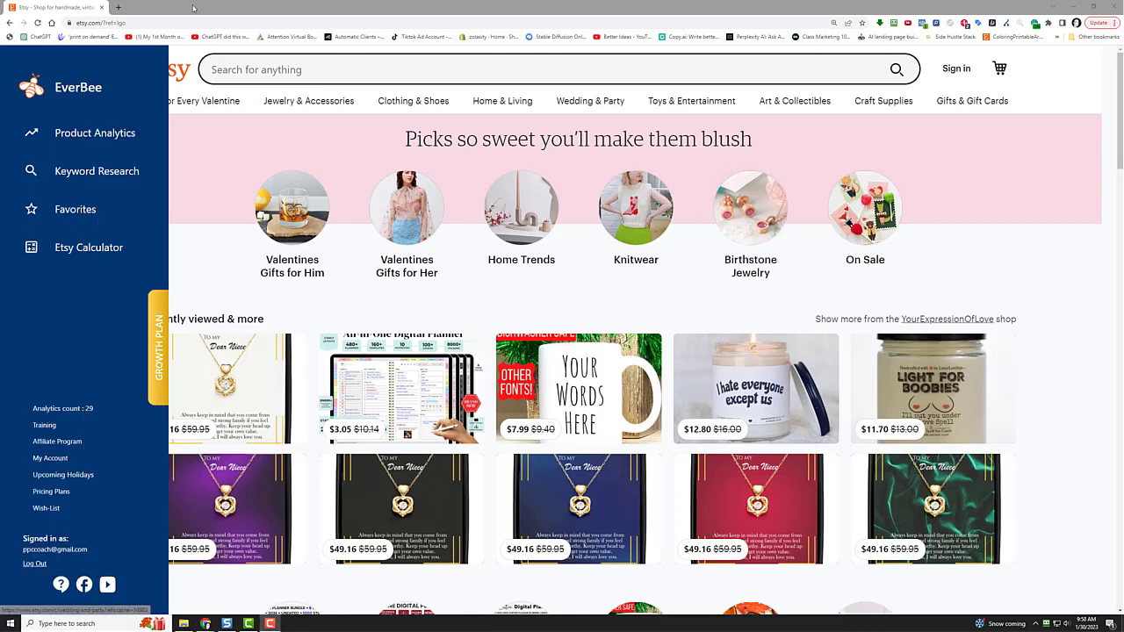
{"action": "left_click", "coordinate": [117, 7]}
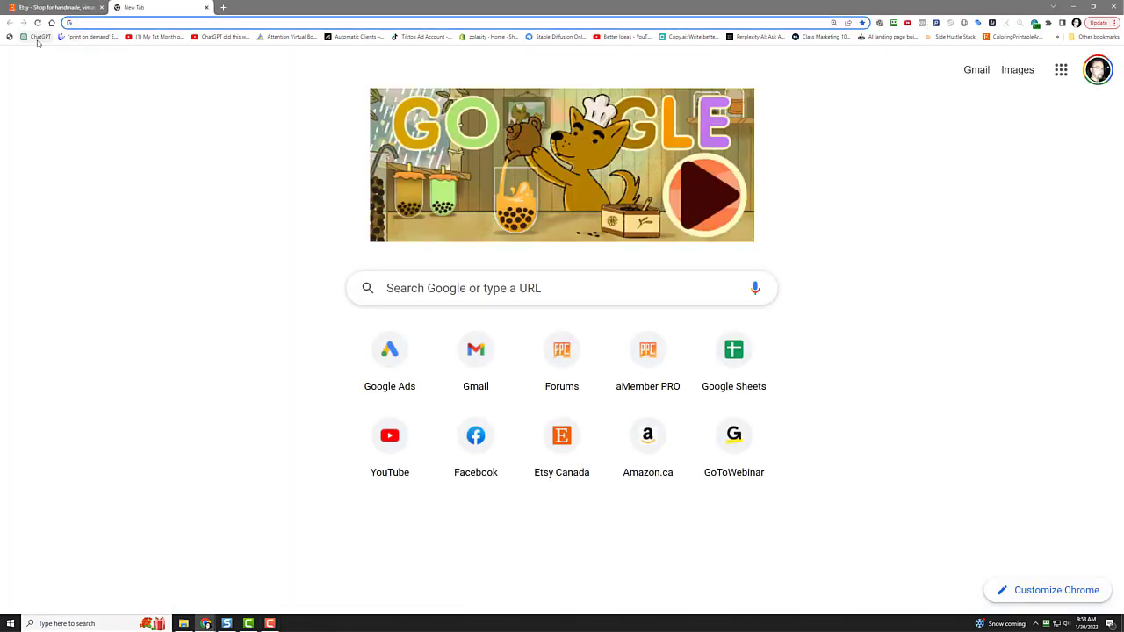
Step: In ChatGPT, ask for 10 unique names for a new Etsy shop
{"action": "left_click", "coordinate": [39, 37]}
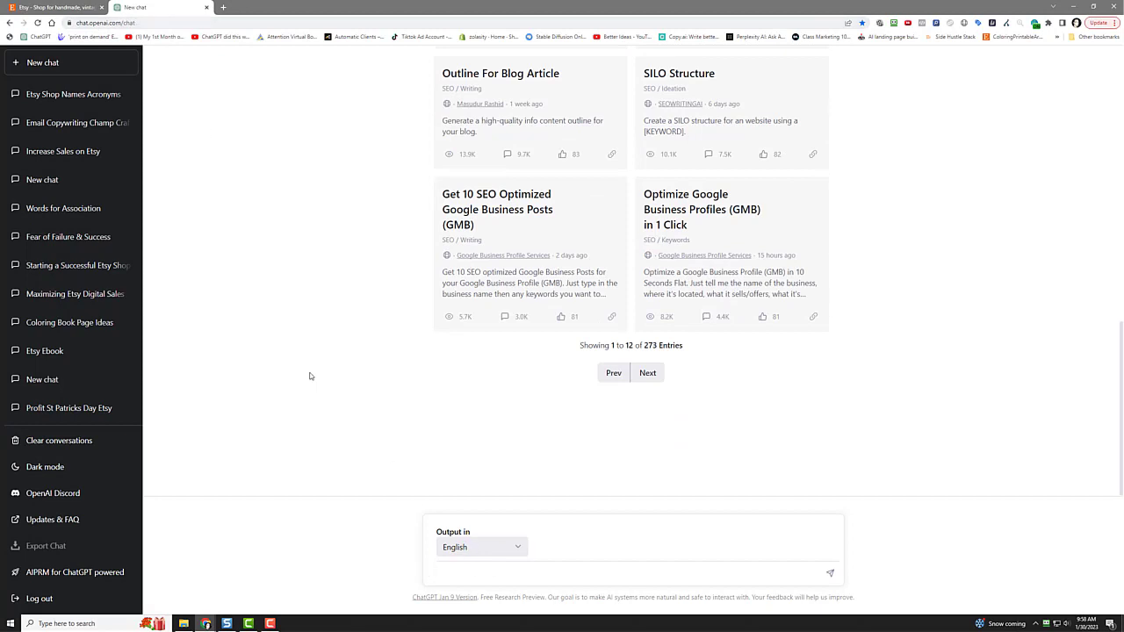
{"action": "type", "text": "give me 10 unique names for my a new etsy shop"}
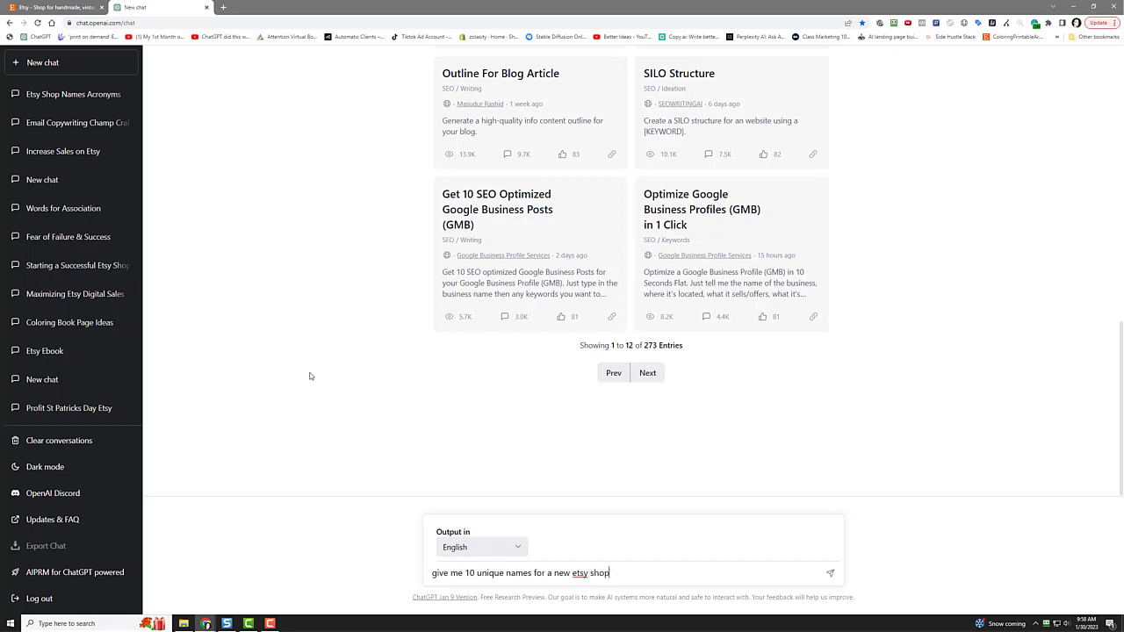
{"action": "key", "text": "Return"}
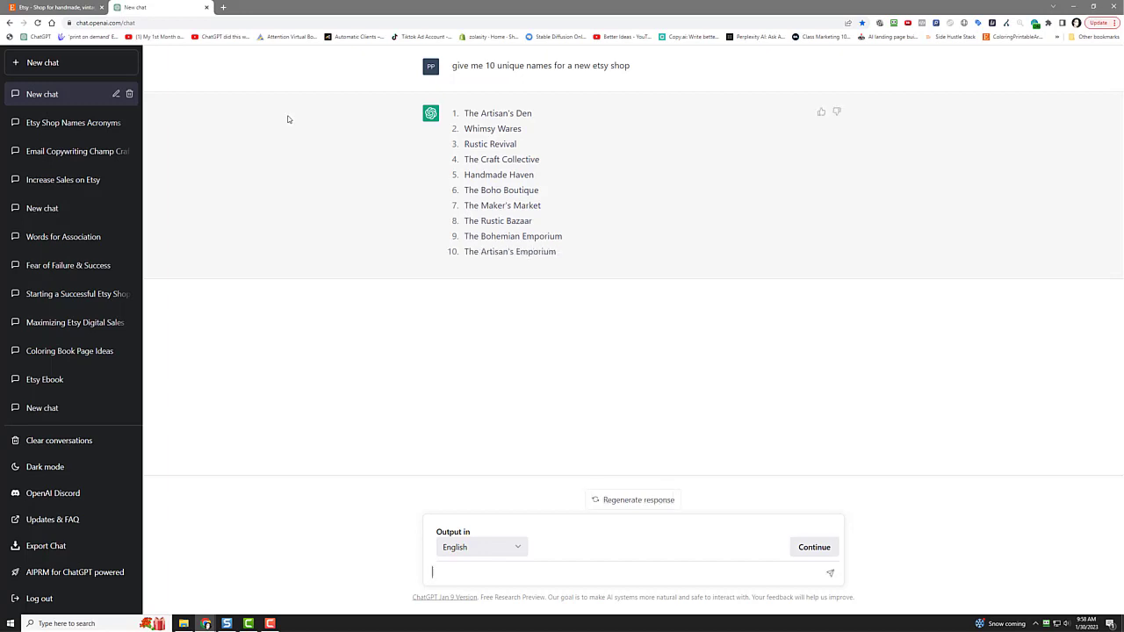
Step: Have ChatGPT rework them as one-word names ending in 'ify', then select Bohofy
{"action": "type", "text": "make them one word and add '"}
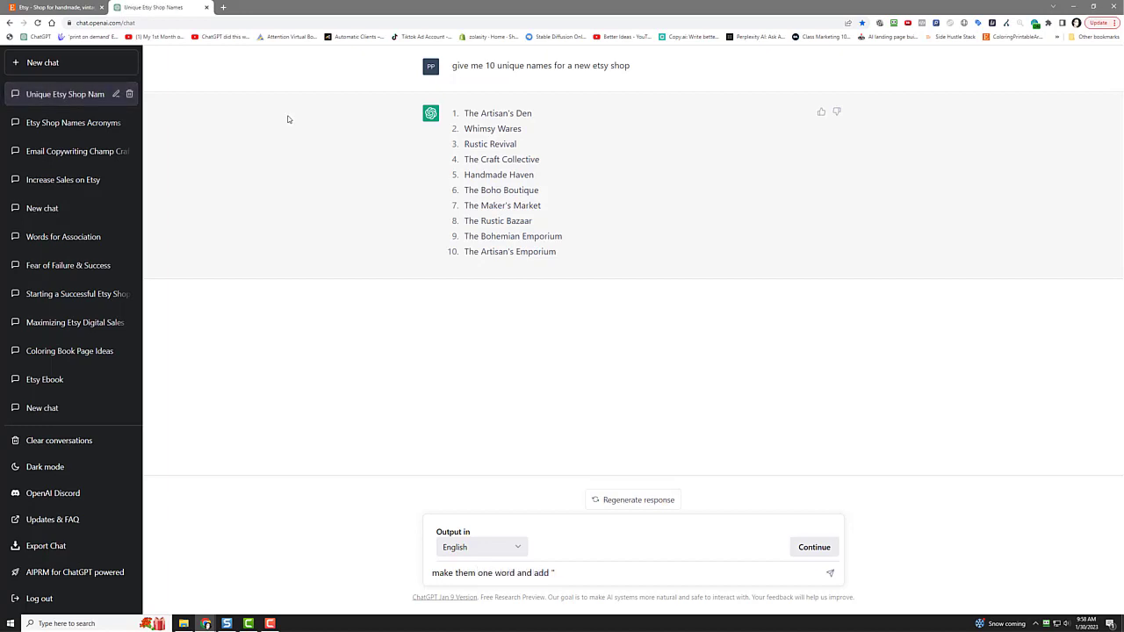
{"action": "type", "text": "ify\" to the end"}
{"action": "key", "text": "Return"}
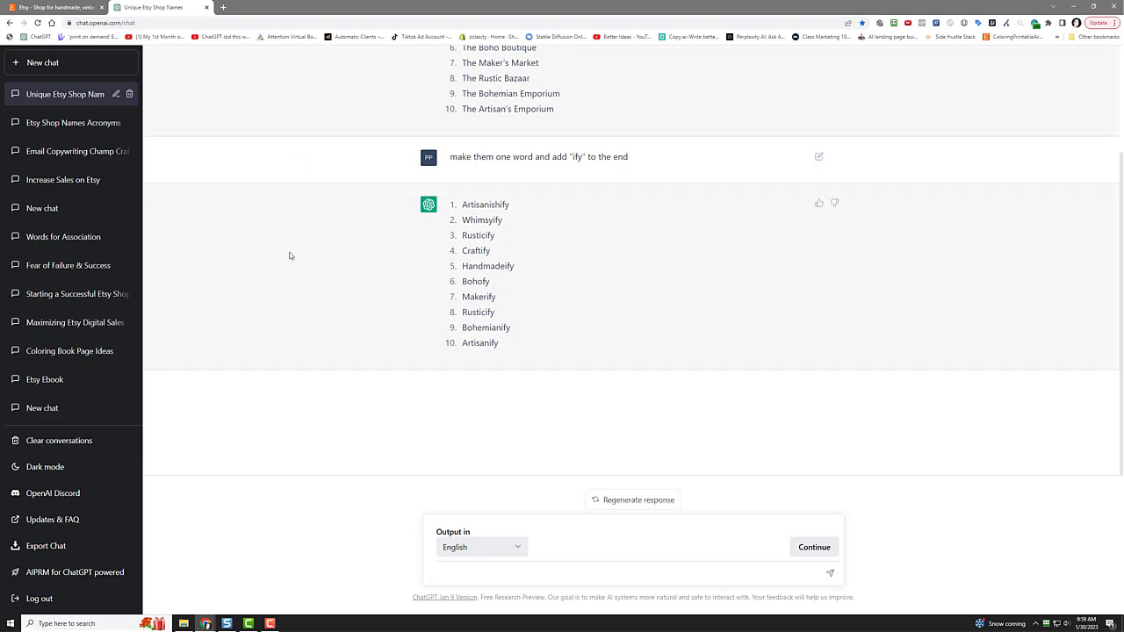
{"action": "left_click_drag", "start_coordinate": [463, 281], "coordinate": [496, 287]}
{"action": "right_click", "coordinate": [486, 283]}
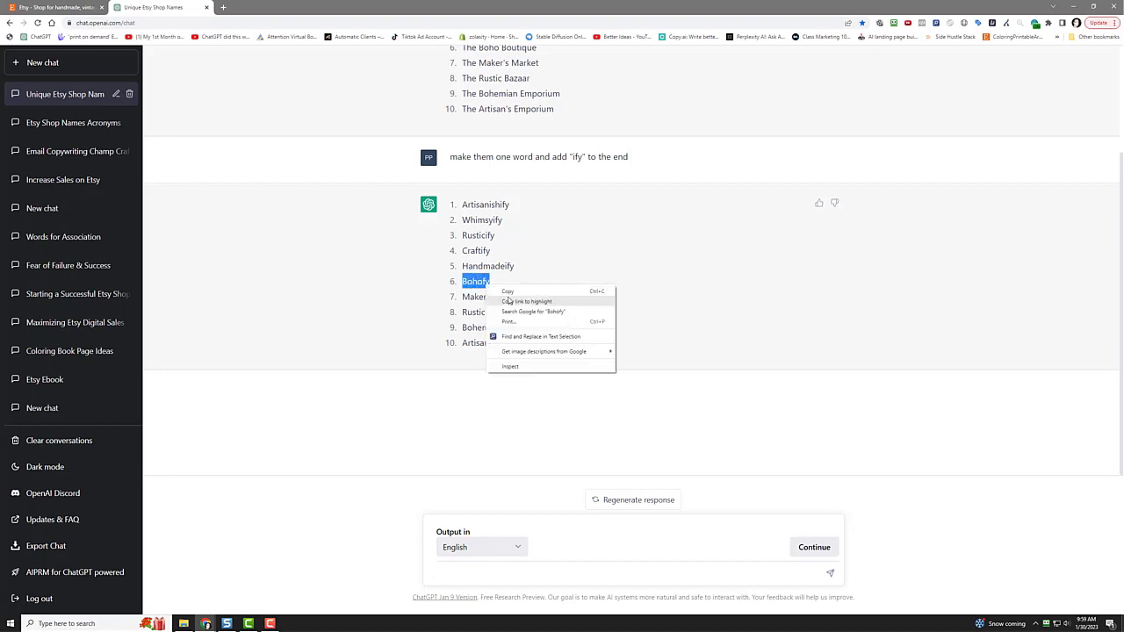
Step: Copy Bohofy, search Google for its exact spelling, then return to the ChatGPT list
{"action": "left_click", "coordinate": [509, 296]}
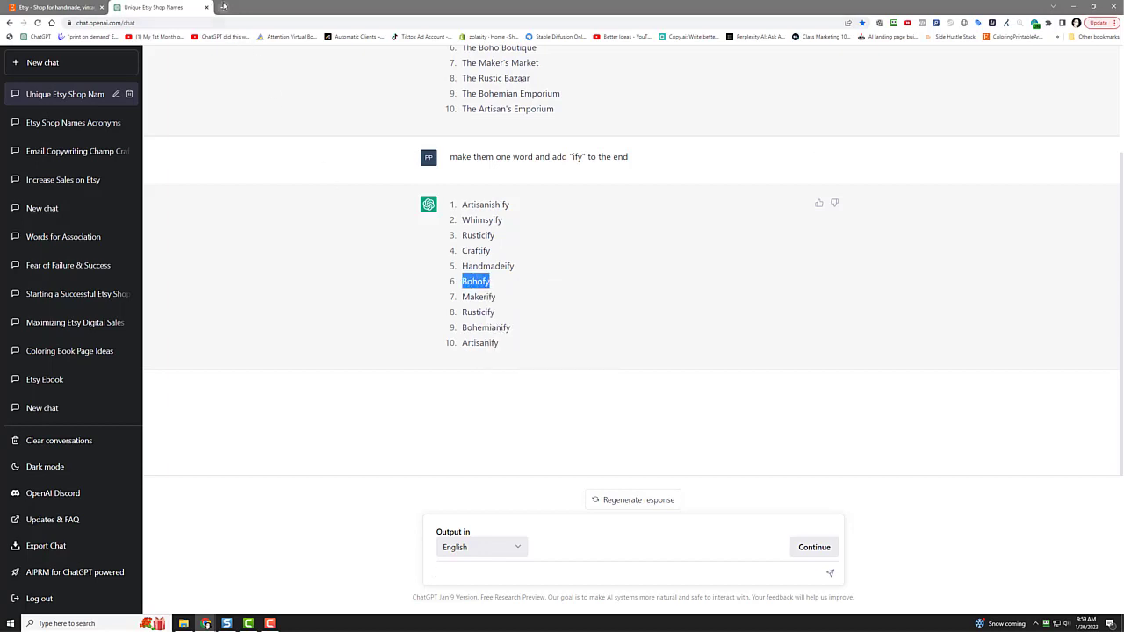
{"action": "left_click", "coordinate": [223, 7]}
{"action": "right_click", "coordinate": [403, 293]}
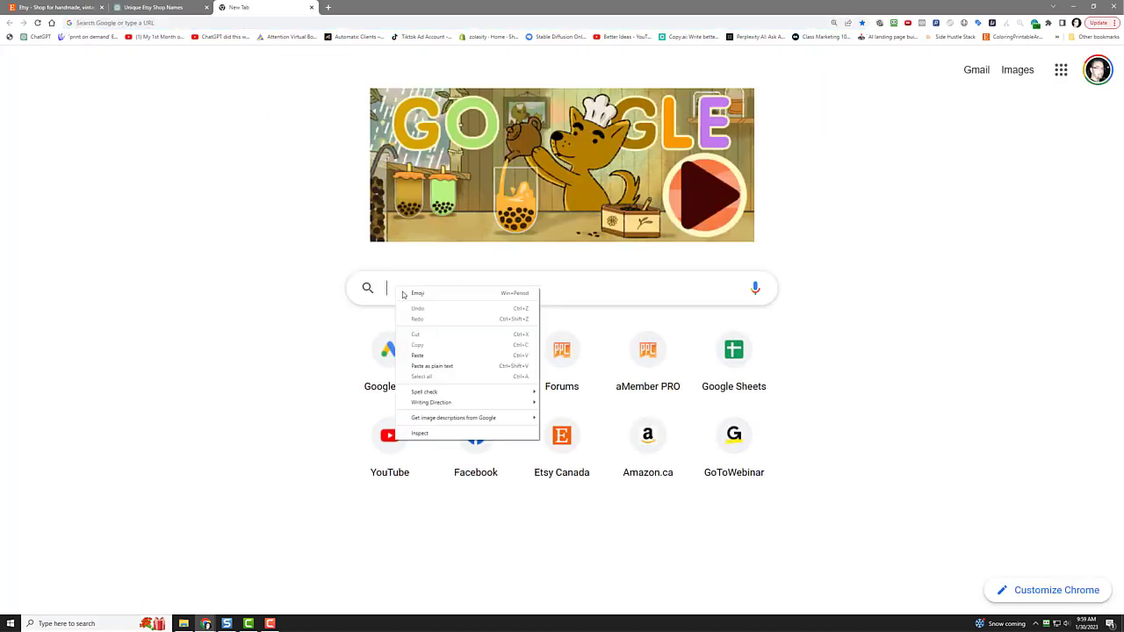
{"action": "left_click", "coordinate": [418, 355]}
{"action": "left_click", "coordinate": [280, 305]}
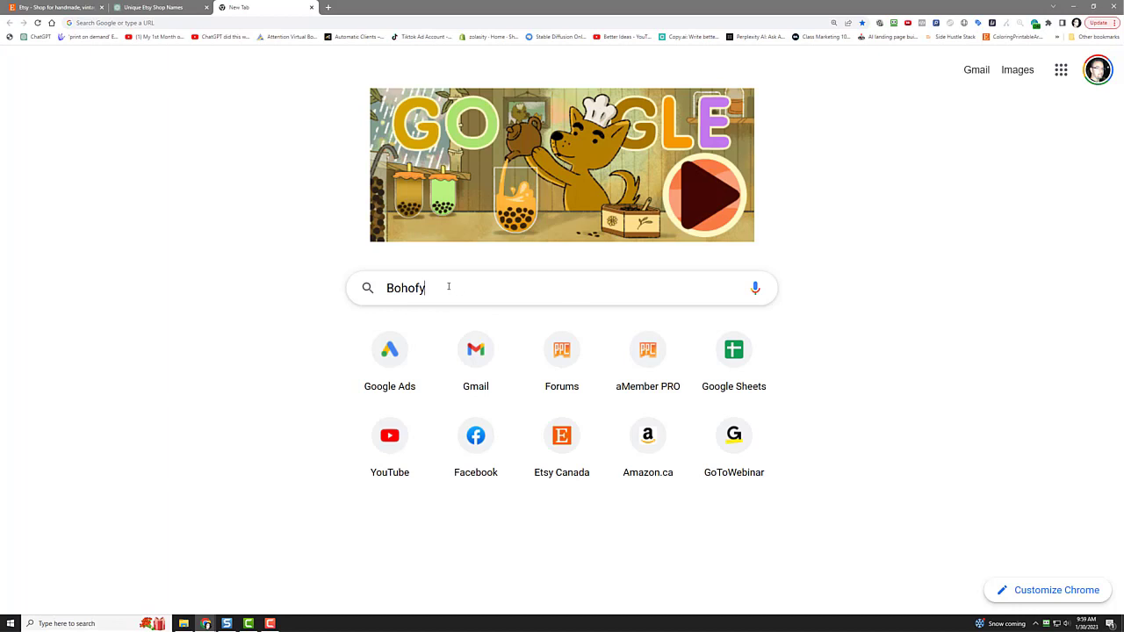
{"action": "key", "text": "Return"}
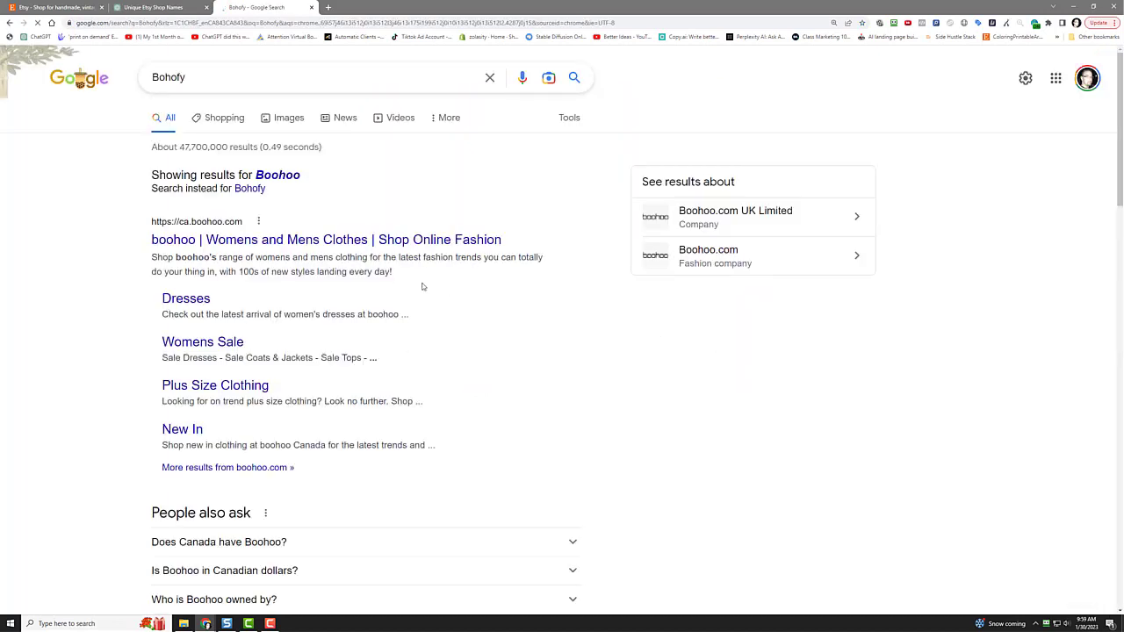
{"action": "left_click", "coordinate": [250, 189]}
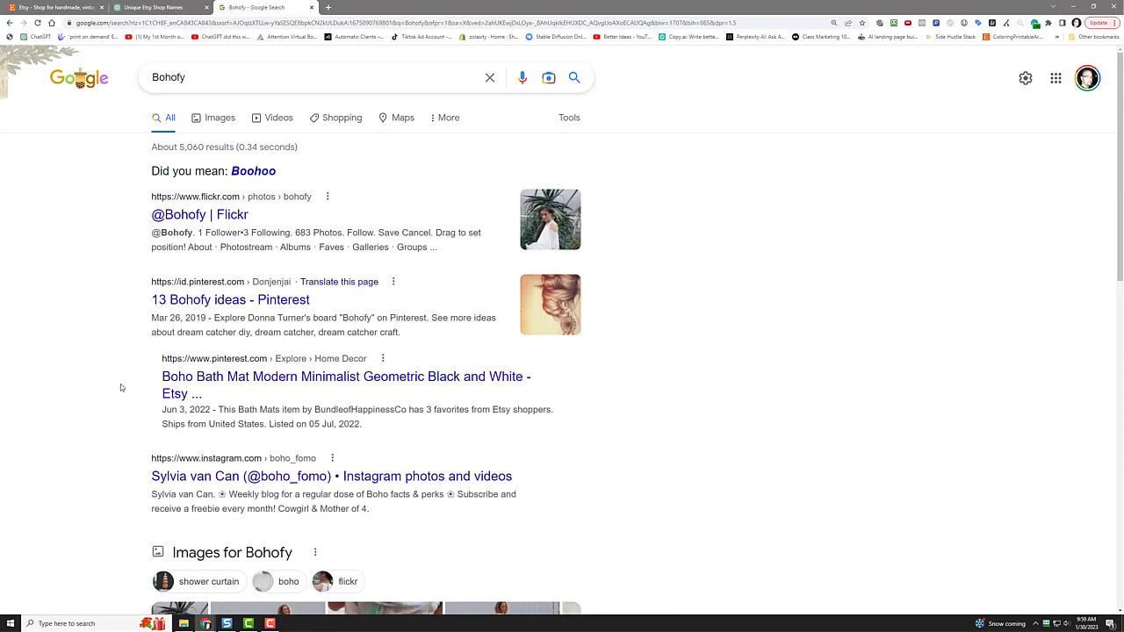
{"action": "left_click", "coordinate": [149, 7]}
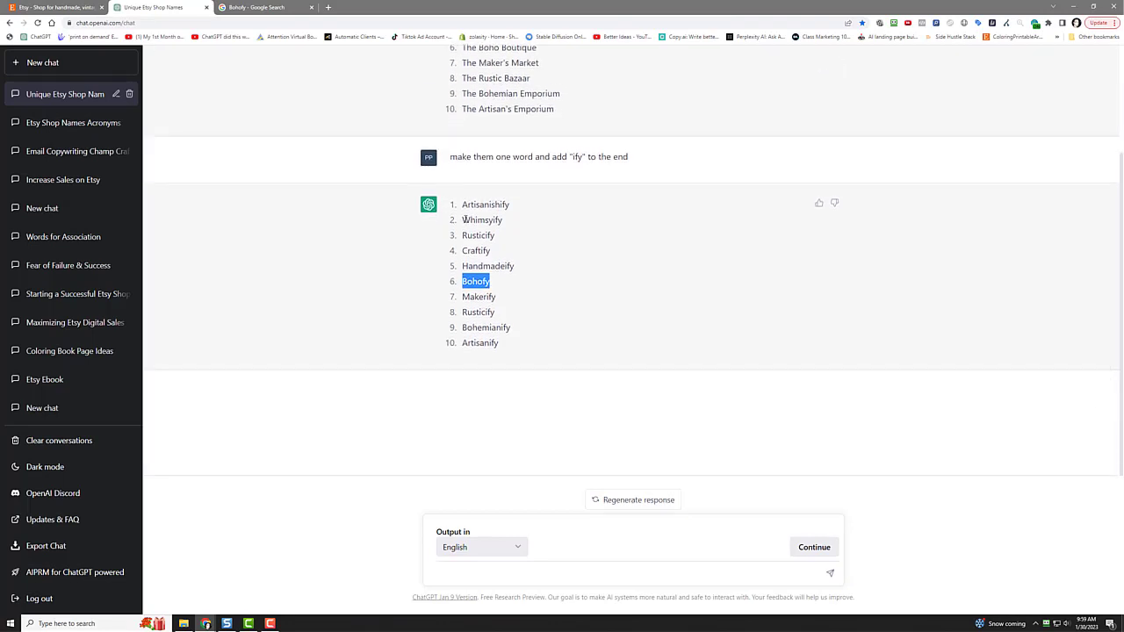
Step: Ask ChatGPT for 10 new unique one-word shop names
{"action": "left_click_drag", "start_coordinate": [463, 220], "coordinate": [485, 250]}
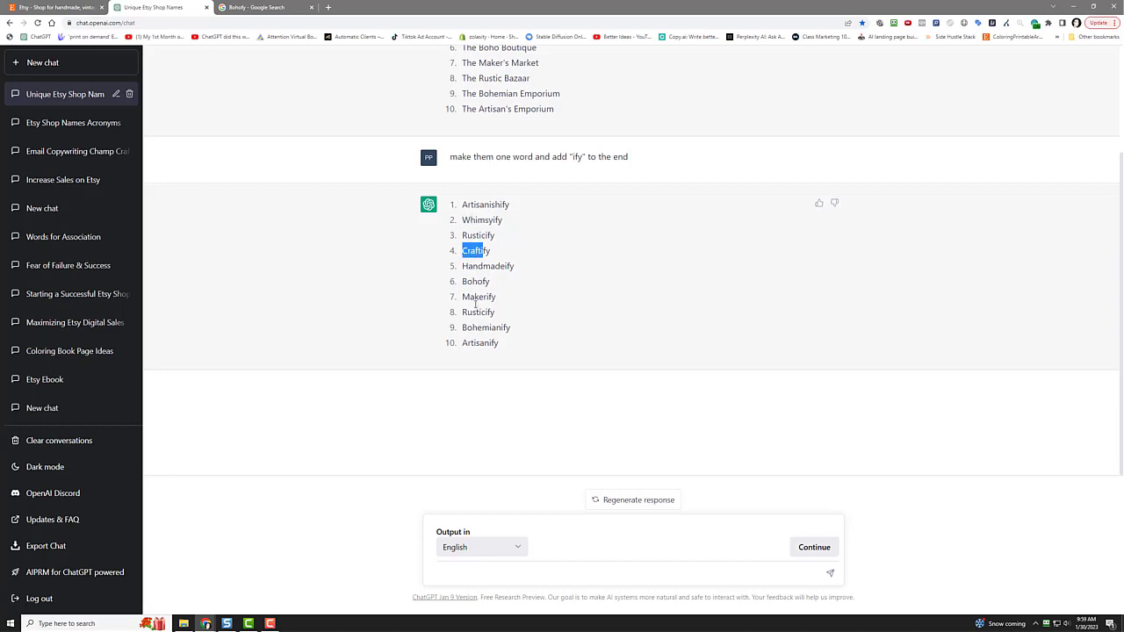
{"action": "left_click", "coordinate": [462, 573]}
{"action": "type", "text": "try 10 new ideas and "}
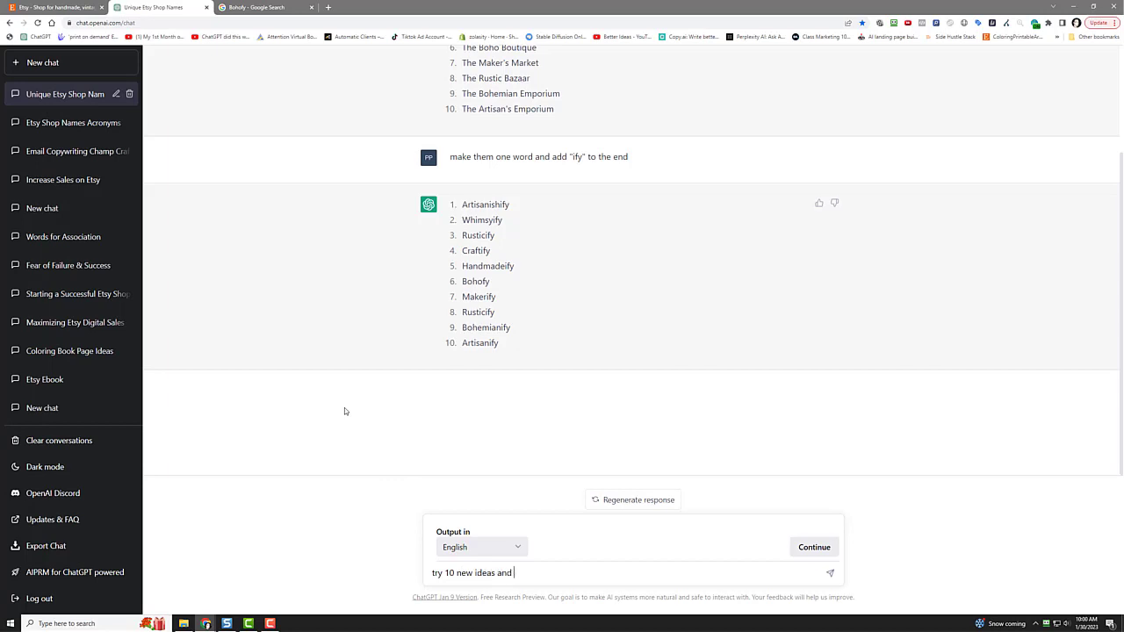
{"action": "type", "text": "make them unique one word names"}
{"action": "key", "text": "Return"}
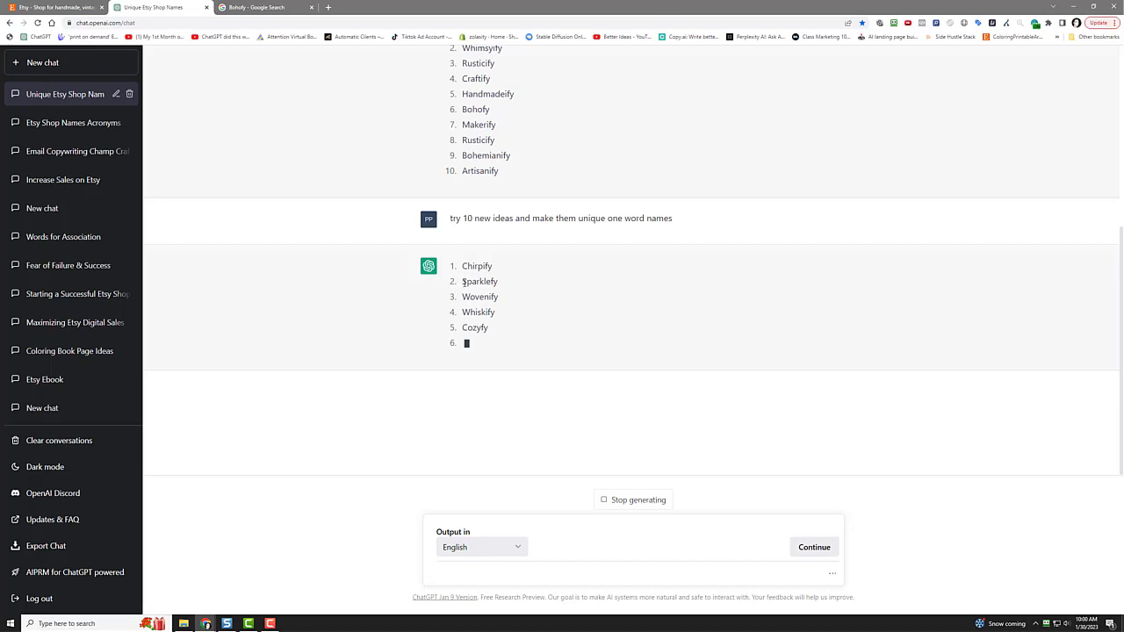
Step: Copy the name Sparklefy and go back to the Bohofy search results
{"action": "left_click_drag", "start_coordinate": [462, 282], "coordinate": [501, 237]}
{"action": "right_click", "coordinate": [499, 279]}
{"action": "left_click", "coordinate": [506, 242]}
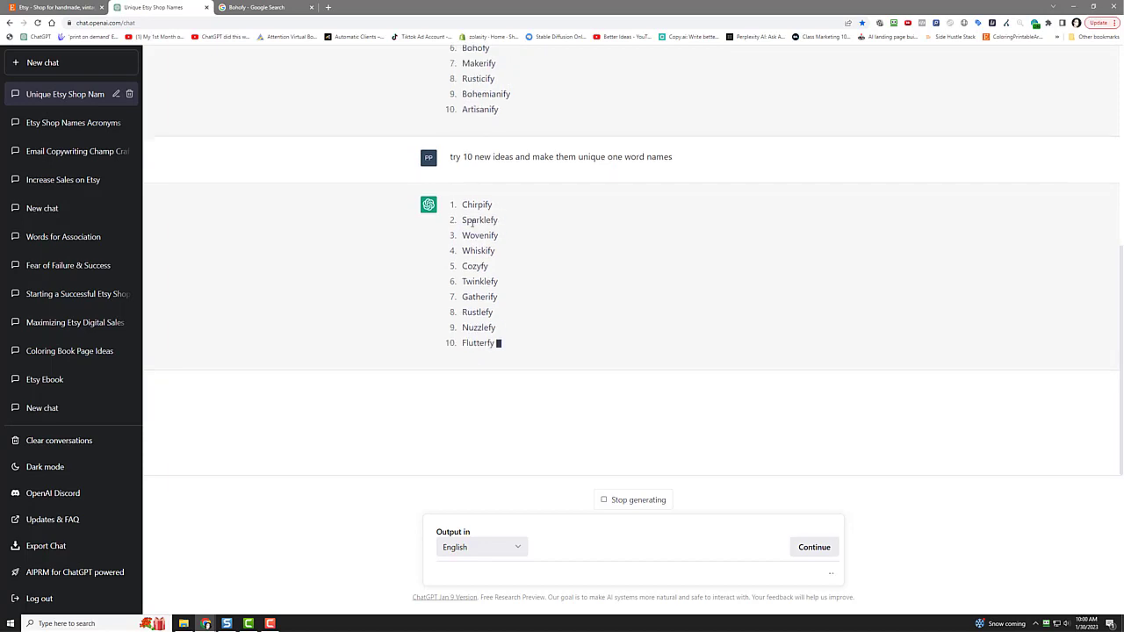
{"action": "double_click", "coordinate": [475, 222]}
{"action": "right_click", "coordinate": [497, 226]}
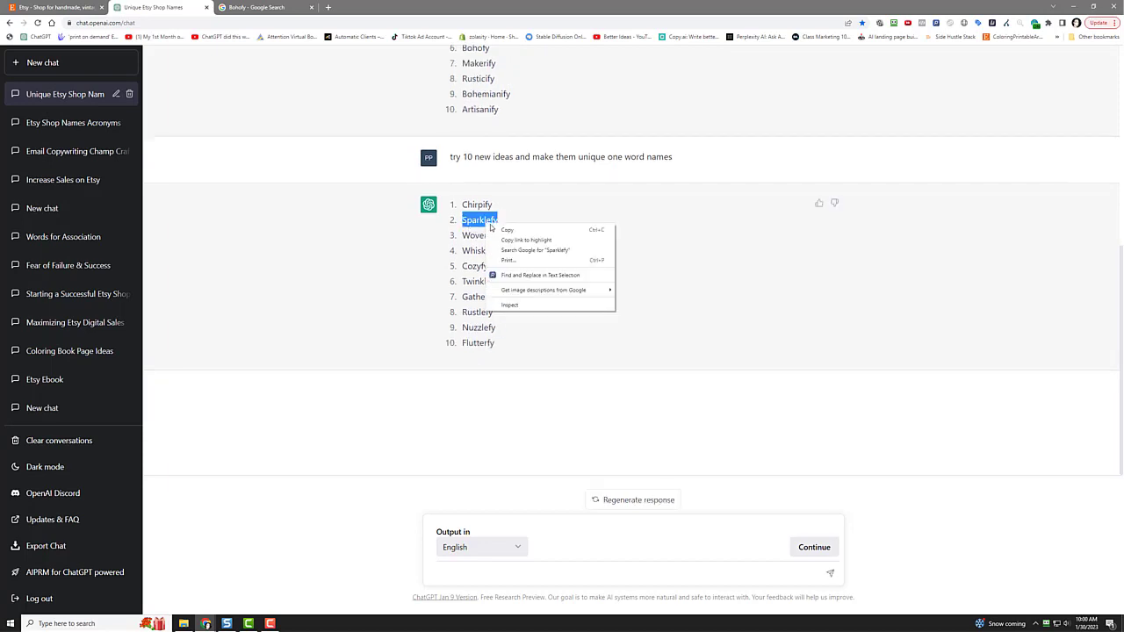
{"action": "left_click", "coordinate": [507, 230]}
{"action": "left_click", "coordinate": [255, 7]}
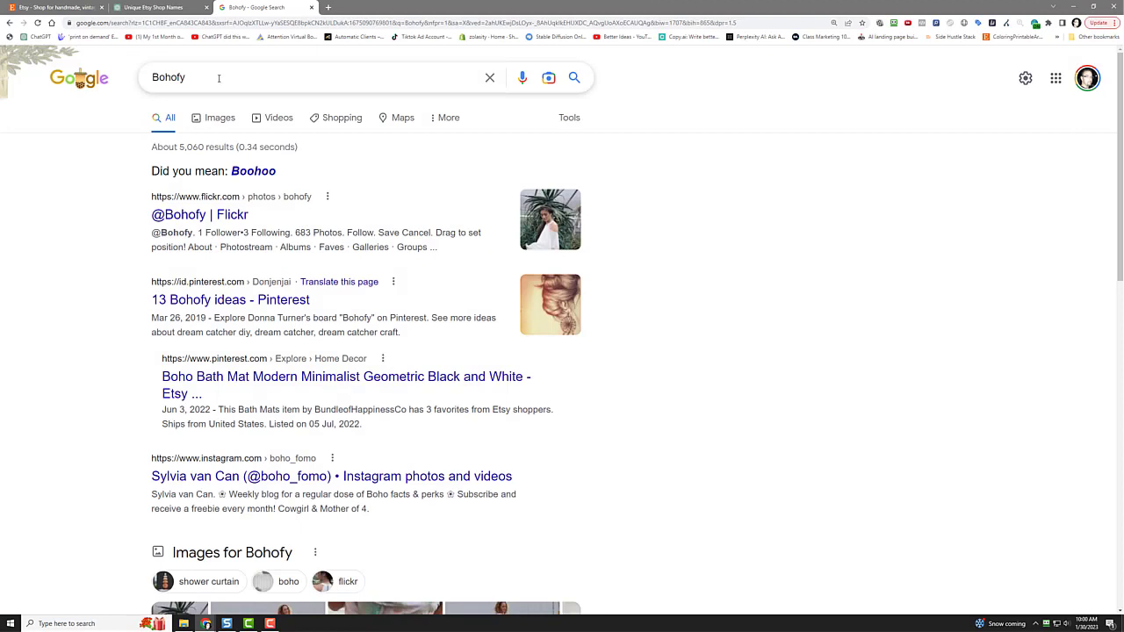
Step: Replace Bohofy with Sparklefy in Google and review the results
{"action": "left_click_drag", "start_coordinate": [497, 76], "coordinate": [141, 68]}
{"action": "right_click", "coordinate": [145, 77]}
{"action": "left_click", "coordinate": [176, 118]}
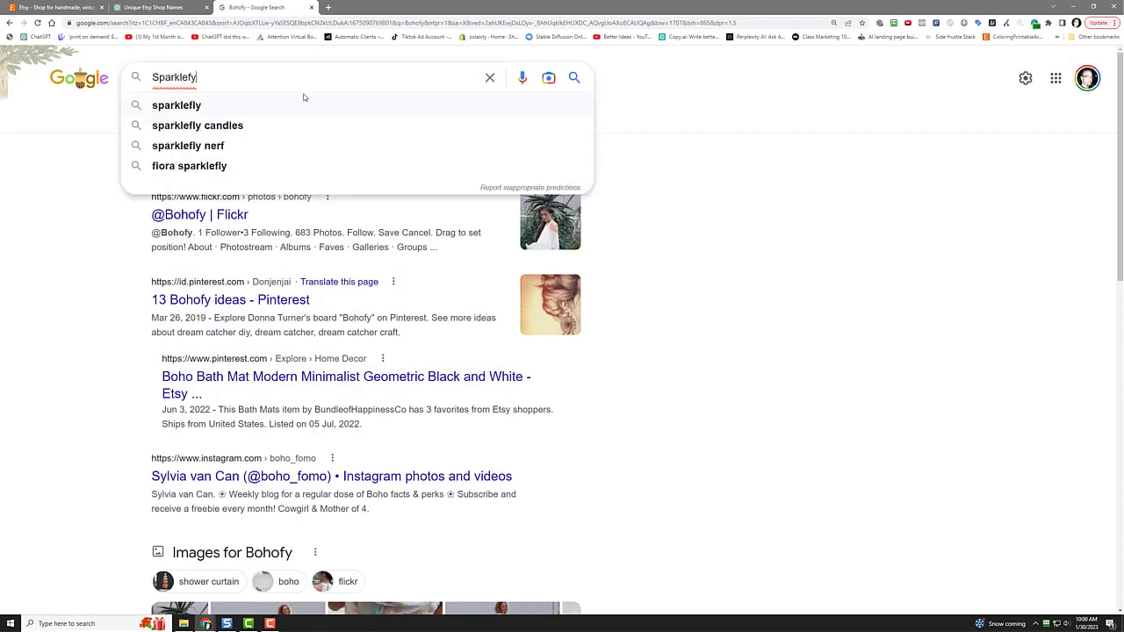
{"action": "left_click", "coordinate": [572, 77]}
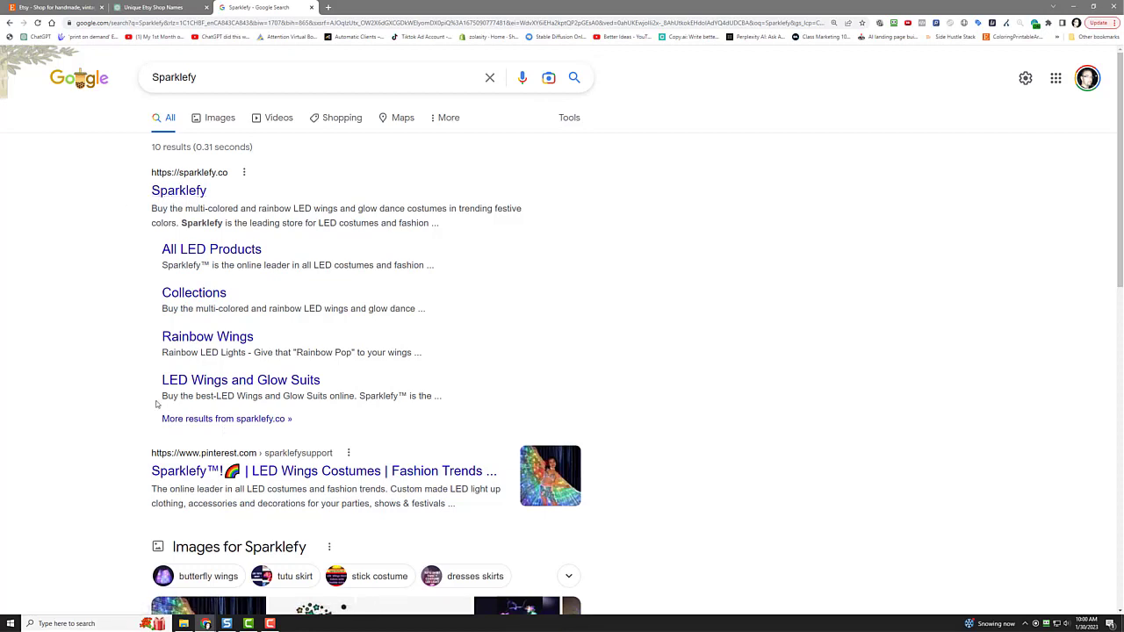
{"action": "scroll", "coordinate": [156, 404], "scroll_direction": "down", "scroll_amount": 2}
{"action": "scroll", "coordinate": [114, 419], "scroll_direction": "up", "scroll_amount": 2}
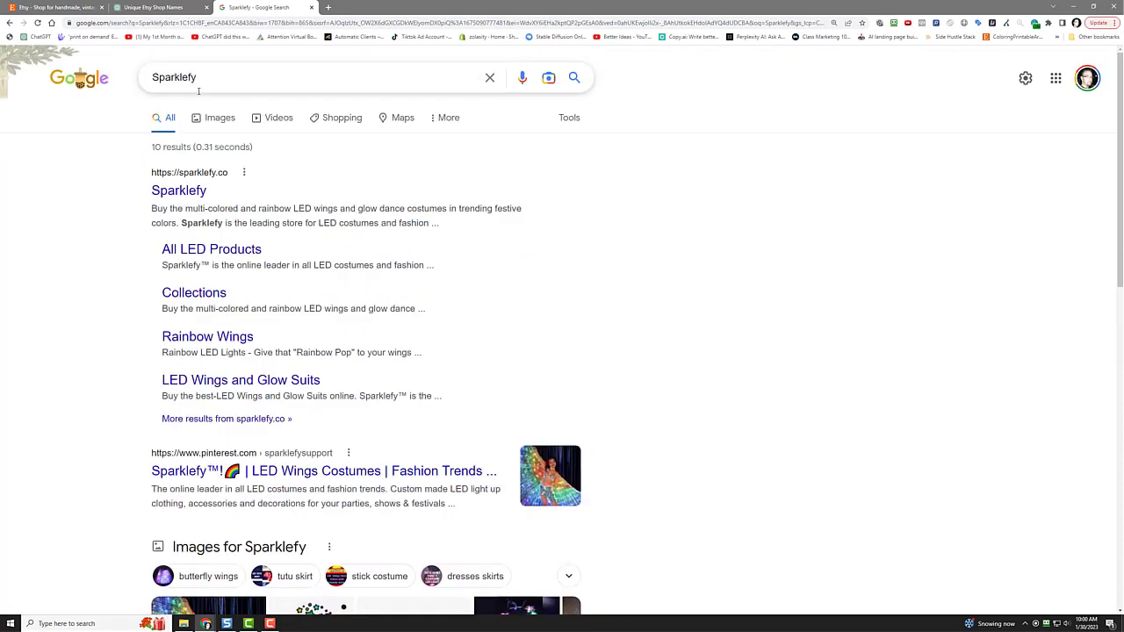
Step: Change the query to Sparkleosity and search it
{"action": "left_click", "coordinate": [239, 77]}
{"action": "key", "text": "BackSpace"}
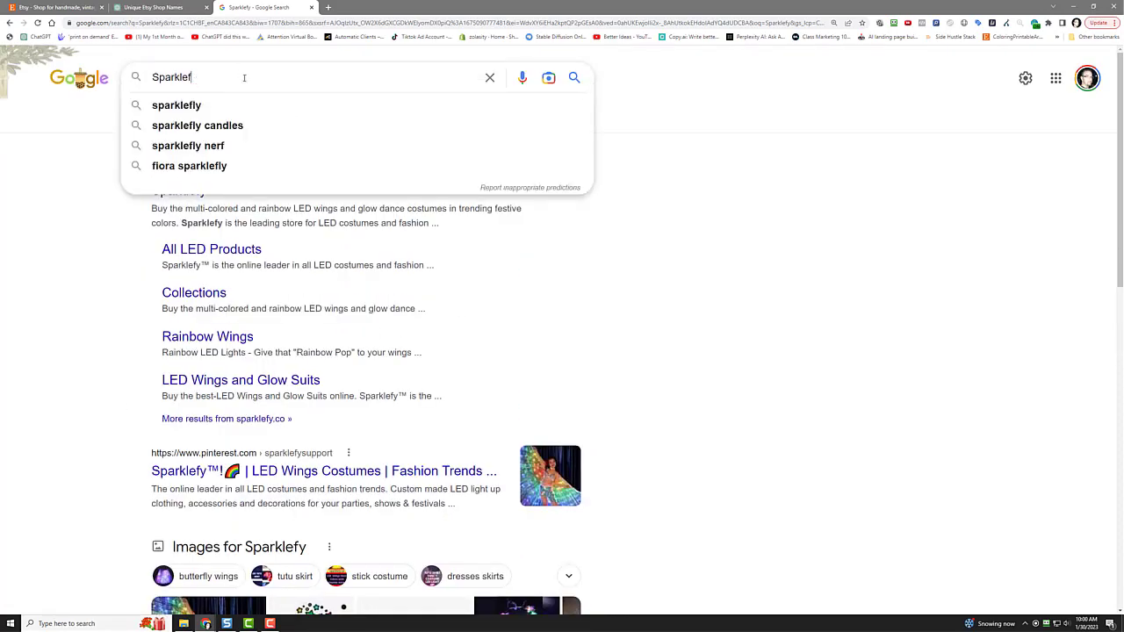
{"action": "key", "text": "BackSpace"}
{"action": "type", "text": "osity"}
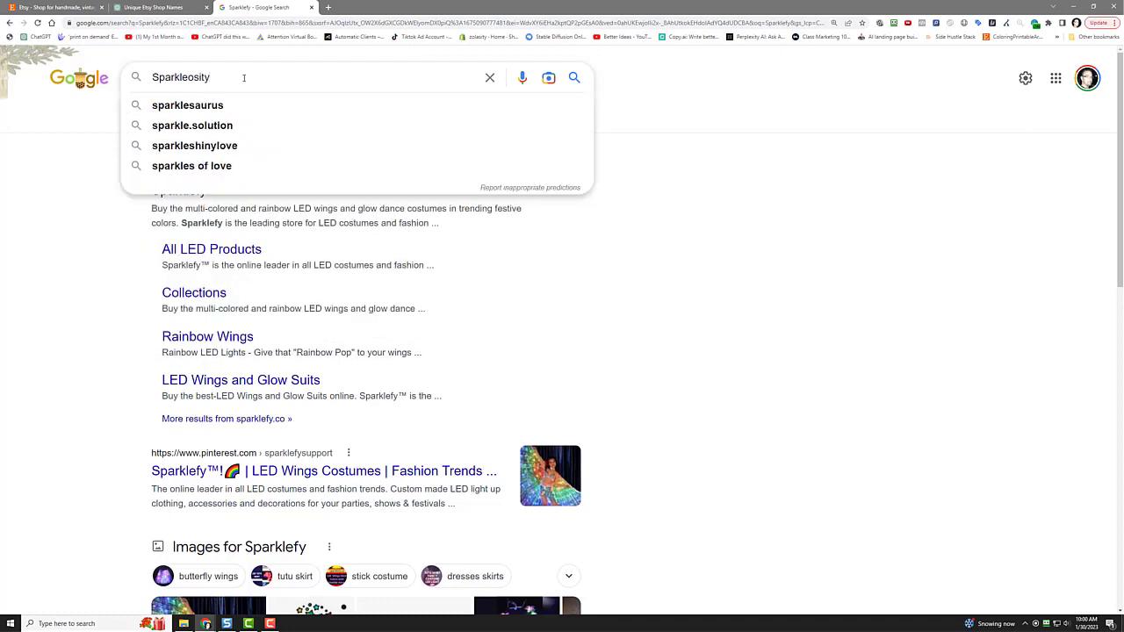
{"action": "key", "text": "Return"}
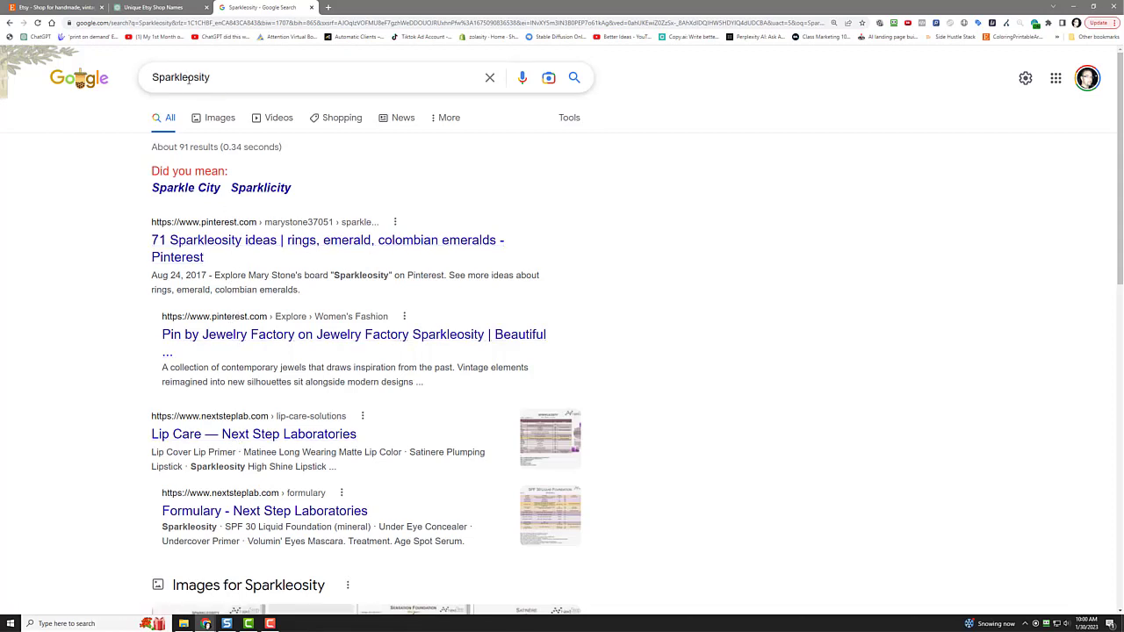
Step: Search for Sparklytime instead, then return to the ChatGPT name list
{"action": "left_click_drag", "start_coordinate": [190, 77], "coordinate": [234, 78]}
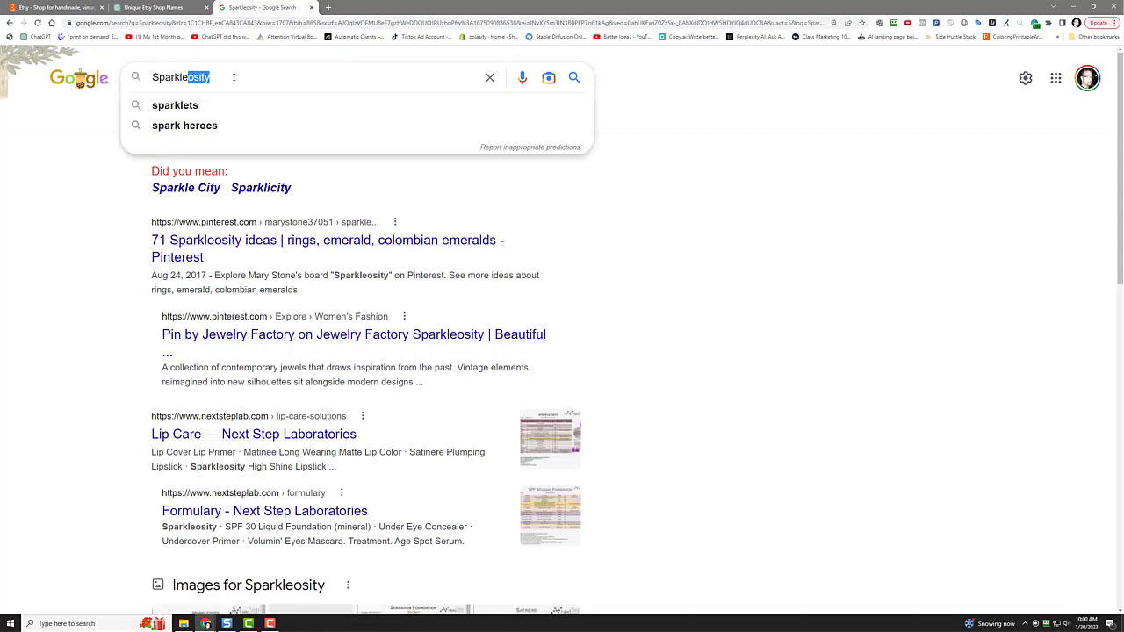
{"action": "key", "text": "BackSpace"}
{"action": "key", "text": "BackSpace"}
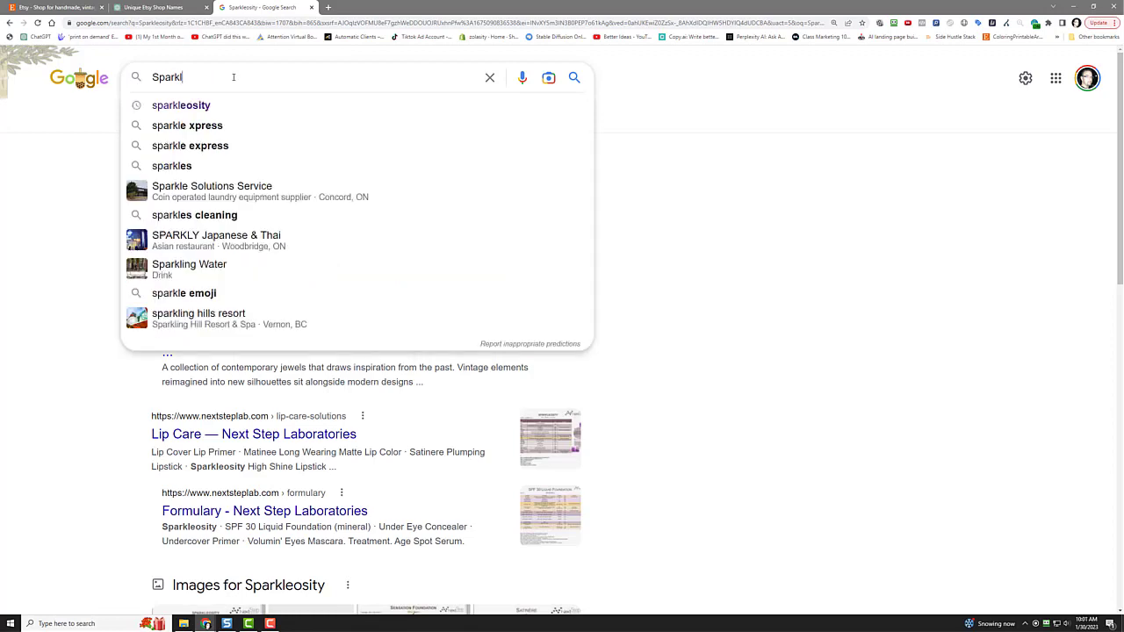
{"action": "type", "text": "yt"}
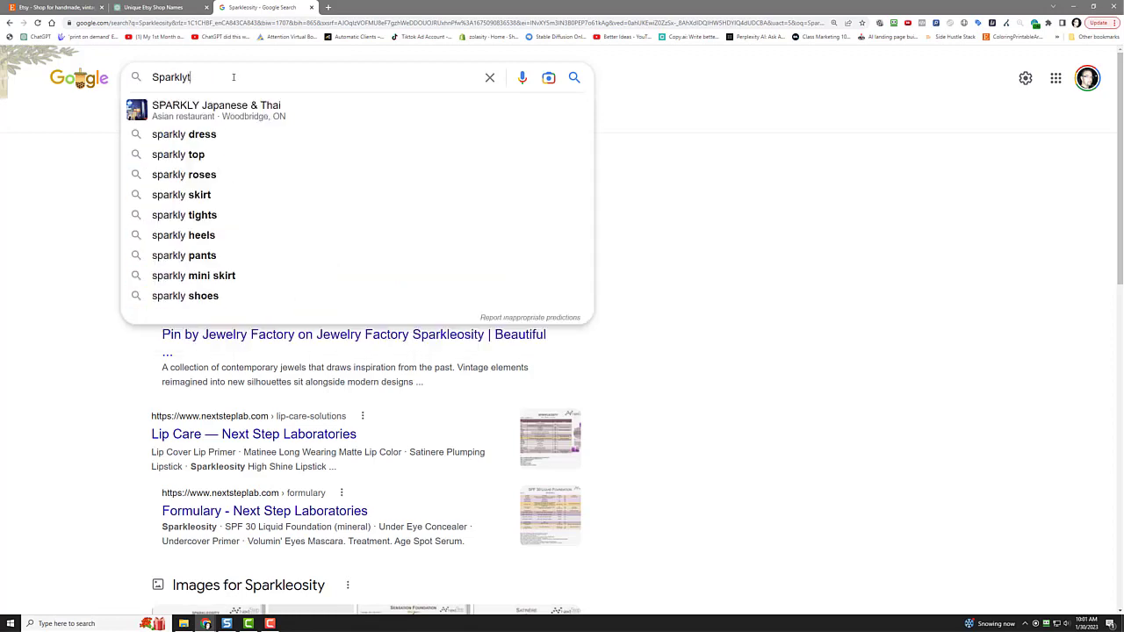
{"action": "type", "text": "ime"}
{"action": "key", "text": "Return"}
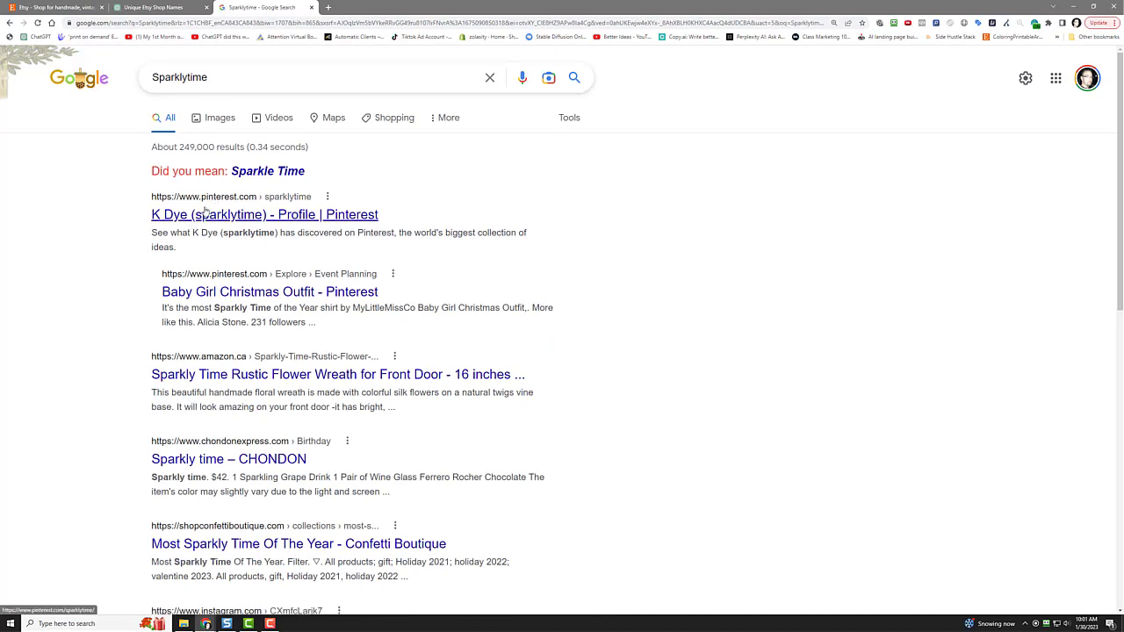
{"action": "left_click", "coordinate": [153, 7]}
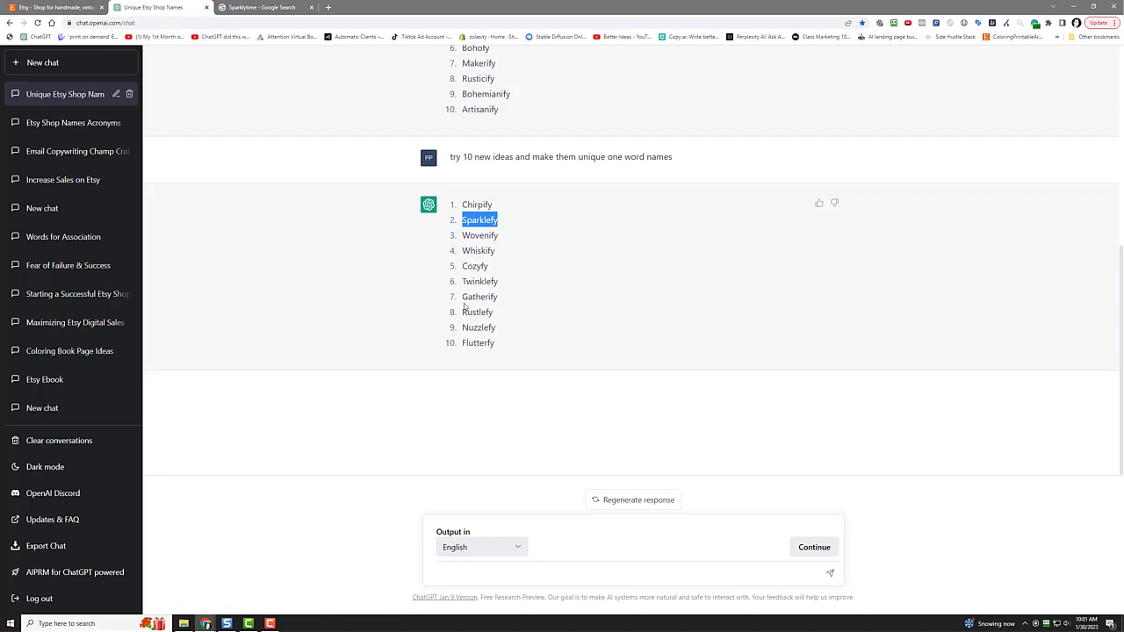
Step: Search Google for the exact name Nuzzlefy from the ChatGPT list
{"action": "left_click", "coordinate": [467, 304]}
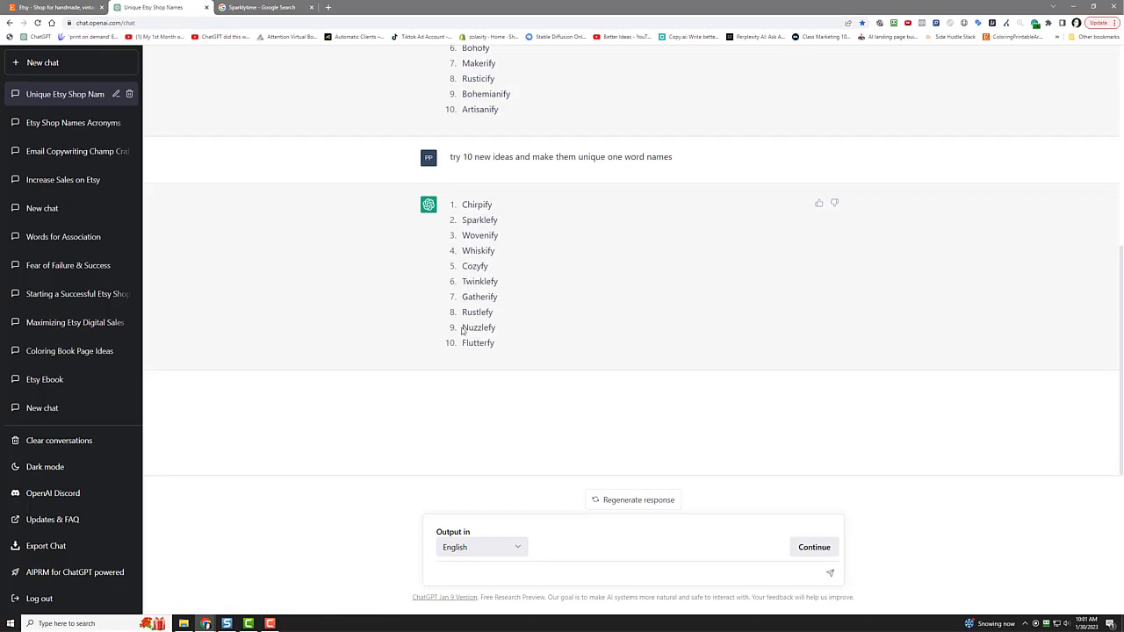
{"action": "left_click_drag", "start_coordinate": [462, 327], "coordinate": [495, 328]}
{"action": "right_click", "coordinate": [493, 330]}
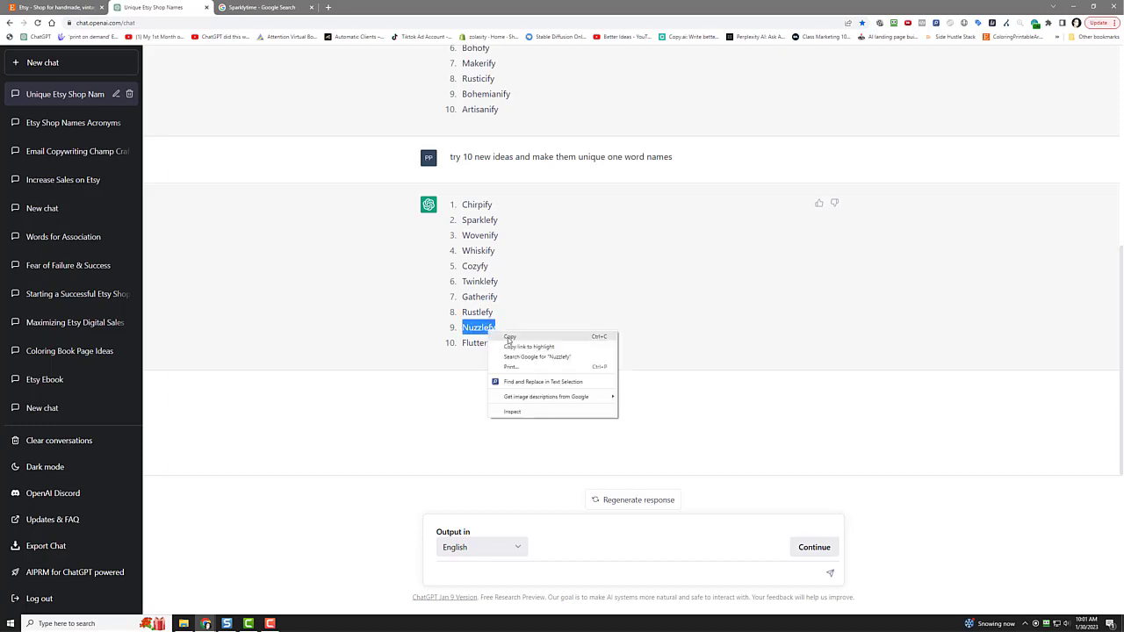
{"action": "left_click", "coordinate": [527, 356]}
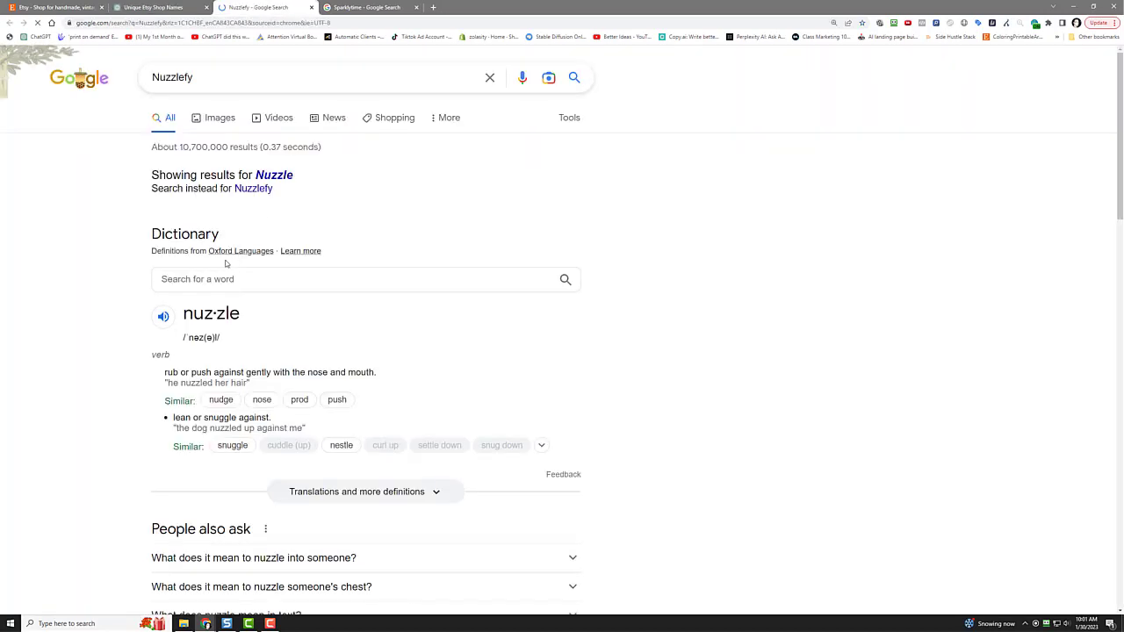
{"action": "left_click", "coordinate": [253, 189]}
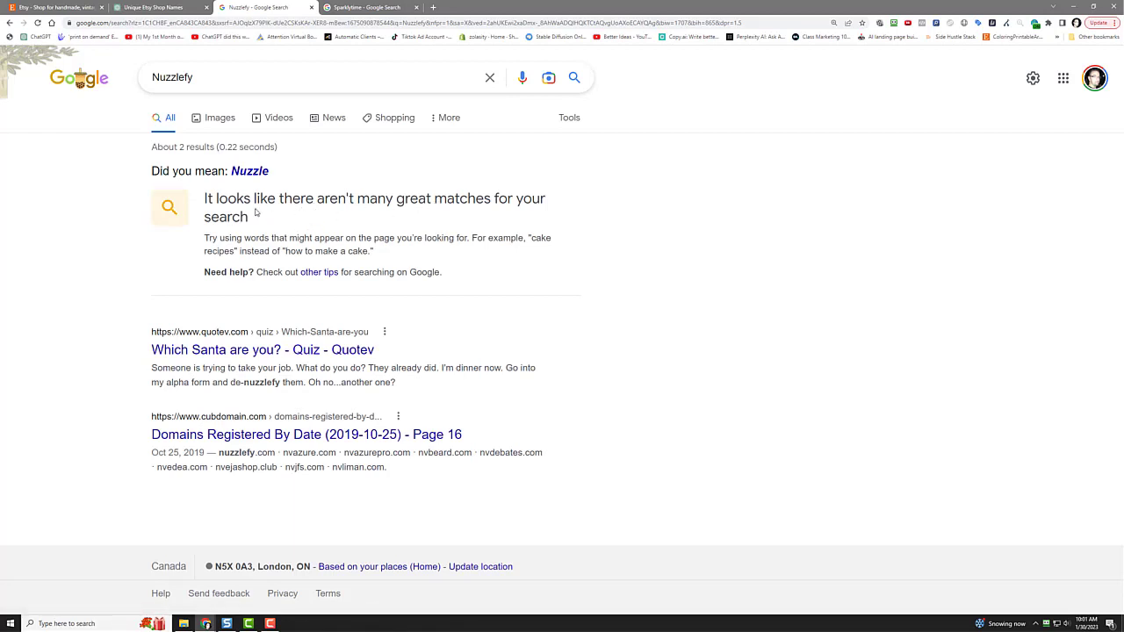
Step: Note the few Nuzzlefy matches, view results for Nuzzle, and return to ChatGPT
{"action": "left_click_drag", "start_coordinate": [207, 197], "coordinate": [262, 219]}
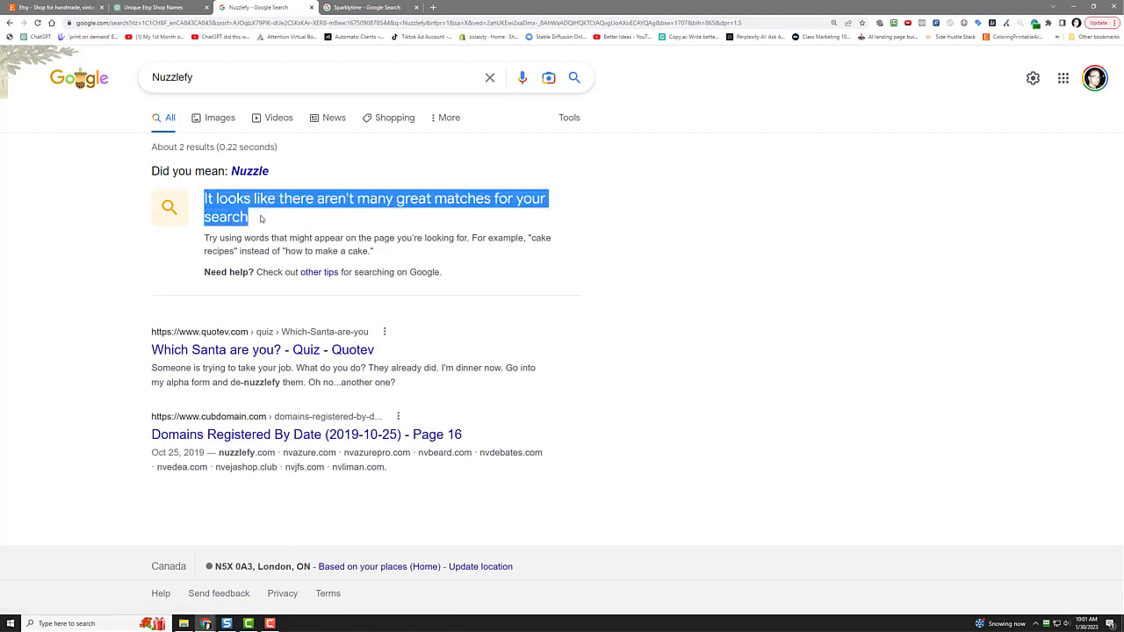
{"action": "left_click", "coordinate": [239, 197]}
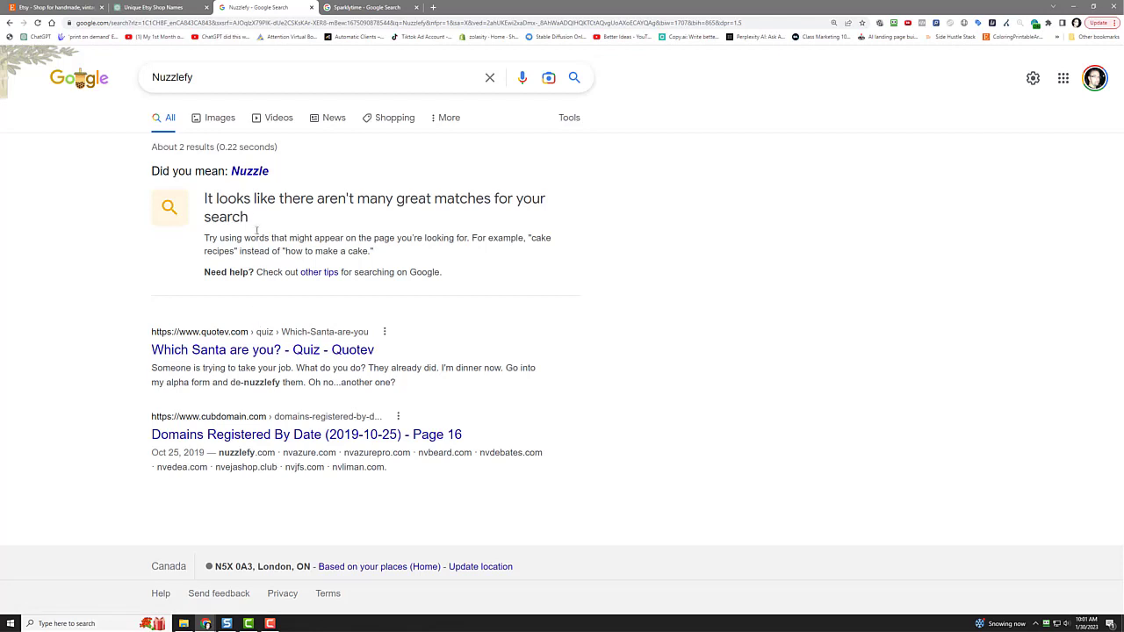
{"action": "left_click", "coordinate": [249, 171]}
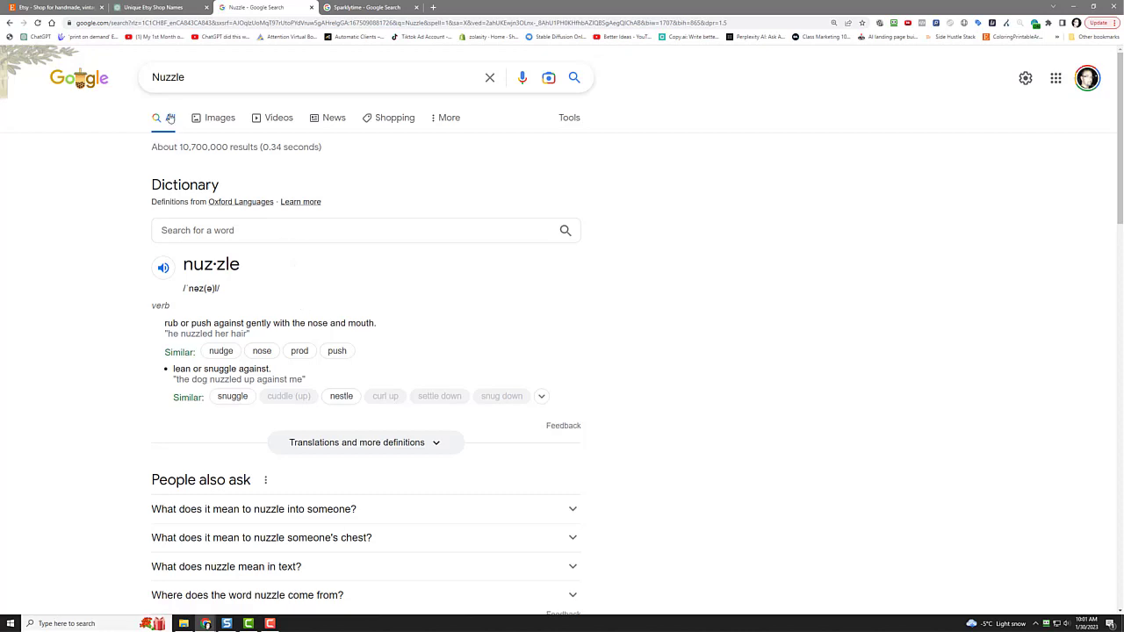
{"action": "left_click", "coordinate": [171, 7]}
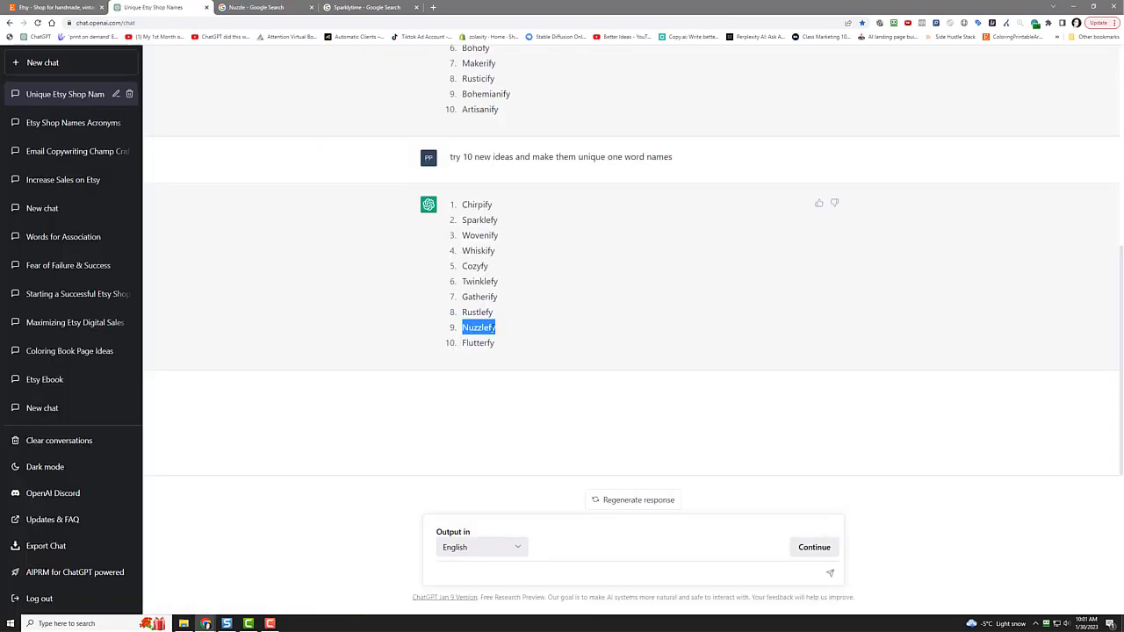
{"action": "right_click", "coordinate": [485, 329]}
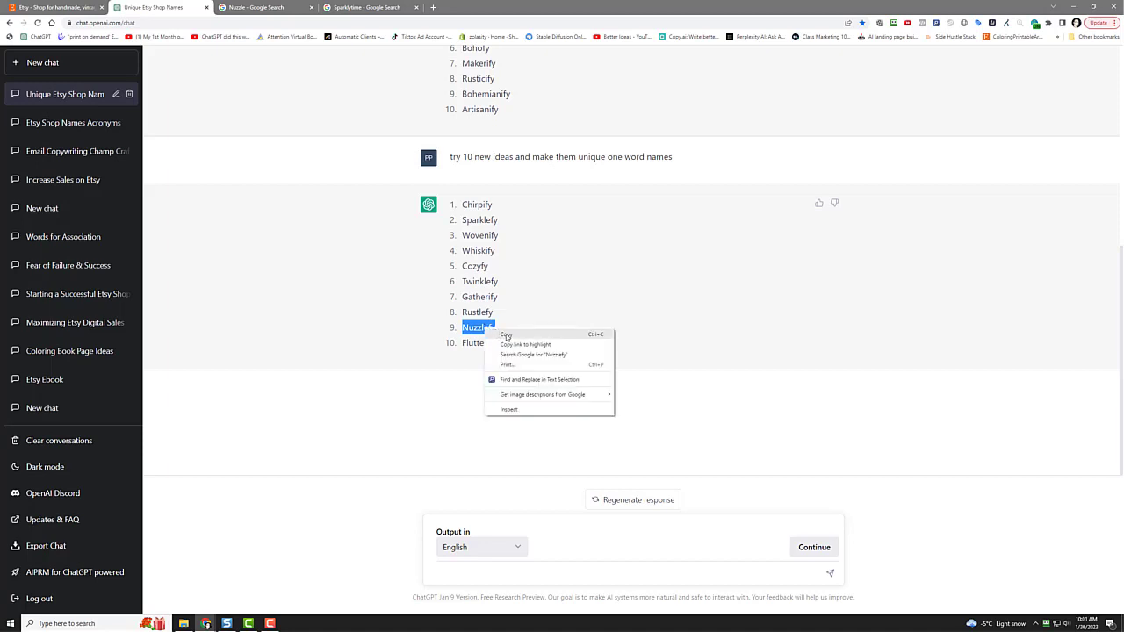
{"action": "left_click", "coordinate": [504, 334]}
{"action": "left_click", "coordinate": [414, 319]}
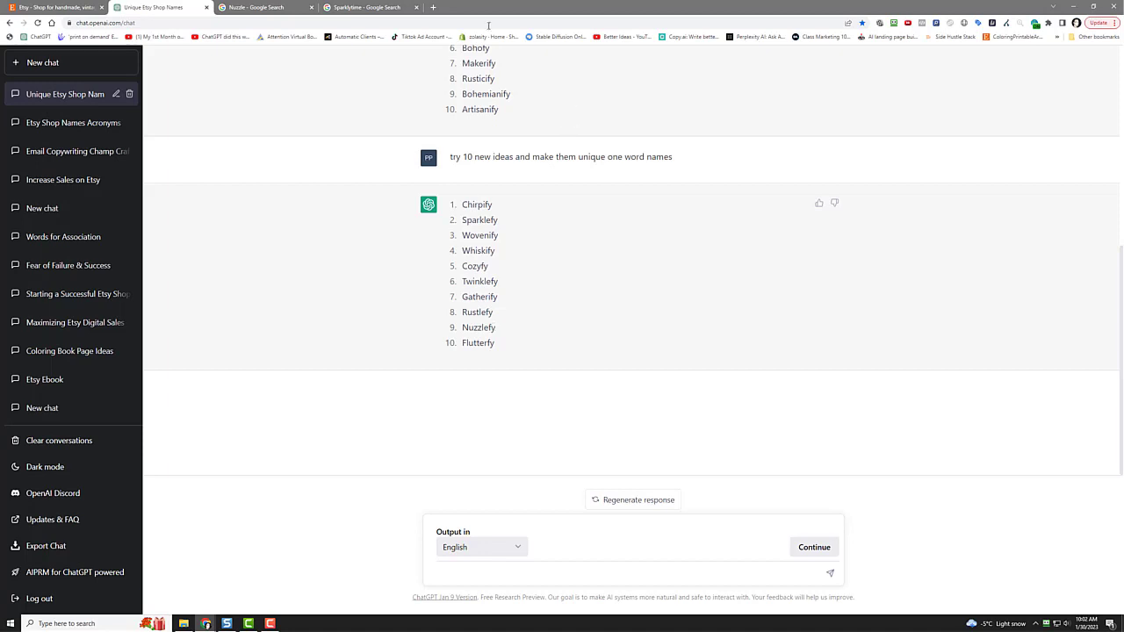
Step: Replace the Sparklytime query with 'biggest brand names in the world' and search
{"action": "left_click", "coordinate": [349, 5]}
{"action": "left_click_drag", "start_coordinate": [216, 77], "coordinate": [77, 111]}
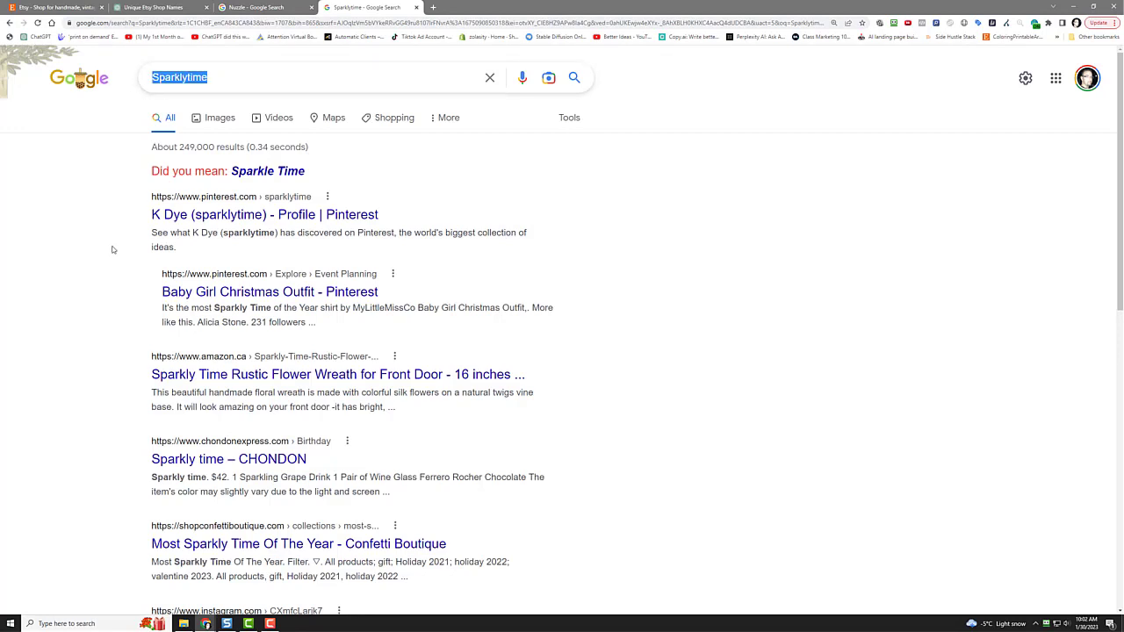
{"action": "type", "text": "biggest brand"}
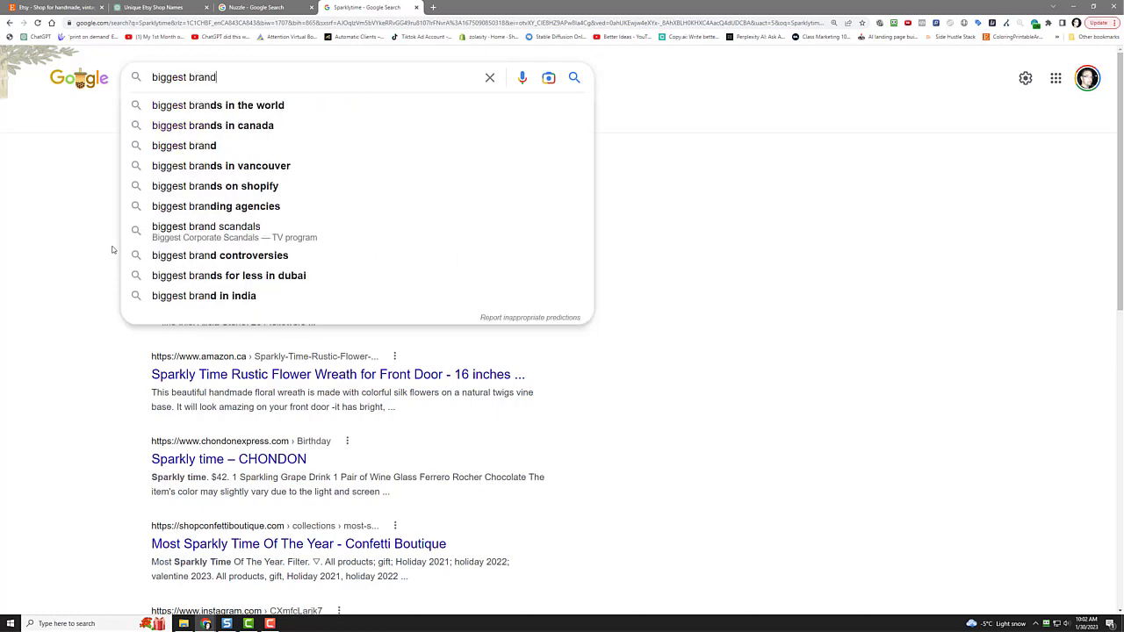
{"action": "type", "text": " names in the world"}
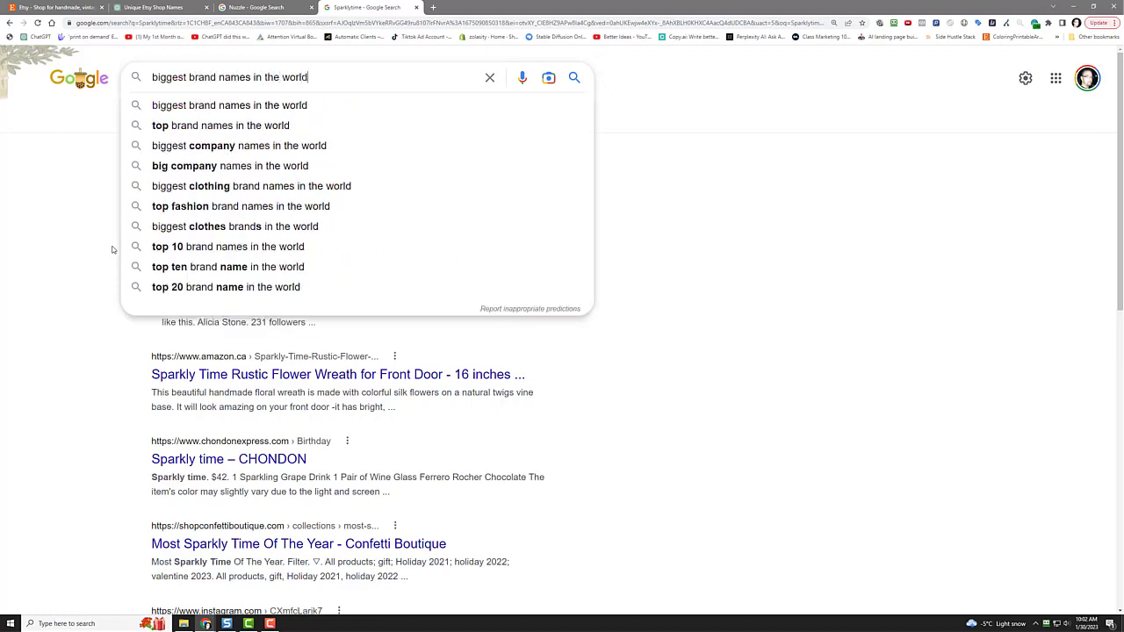
{"action": "key", "text": "Return"}
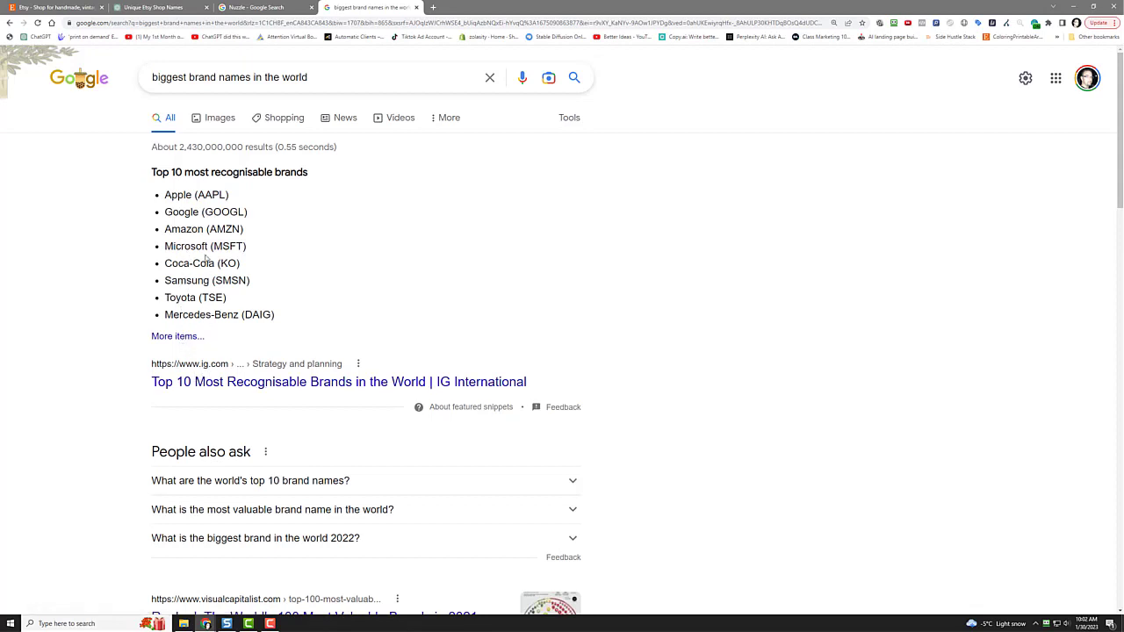
Step: Highlight Apple, Google, Amazon, Microsoft and Samsung in the brand list
{"action": "left_click_drag", "start_coordinate": [166, 195], "coordinate": [194, 196]}
{"action": "left_click_drag", "start_coordinate": [166, 212], "coordinate": [199, 216]}
{"action": "left_click_drag", "start_coordinate": [166, 230], "coordinate": [205, 230]}
{"action": "left_click", "coordinate": [167, 247]}
{"action": "left_click_drag", "start_coordinate": [166, 246], "coordinate": [211, 246]}
{"action": "double_click", "coordinate": [180, 281]}
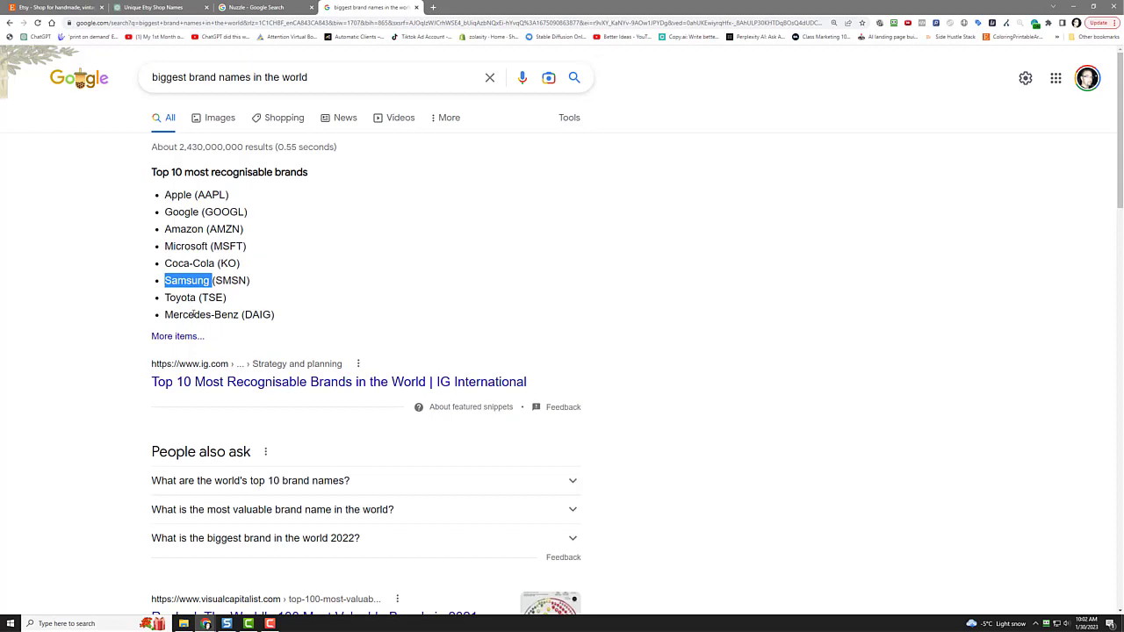
{"action": "left_click", "coordinate": [269, 267]}
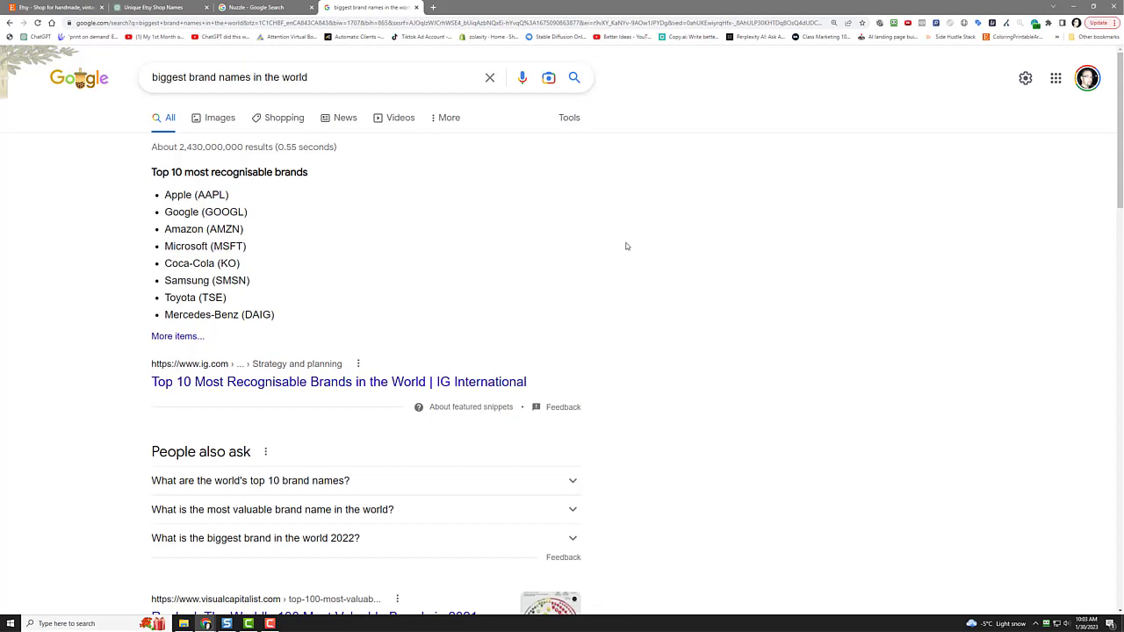
Step: Copy Nuzzlefy from the ChatGPT list again and return to the Nuzzle results
{"action": "left_click", "coordinate": [281, 6]}
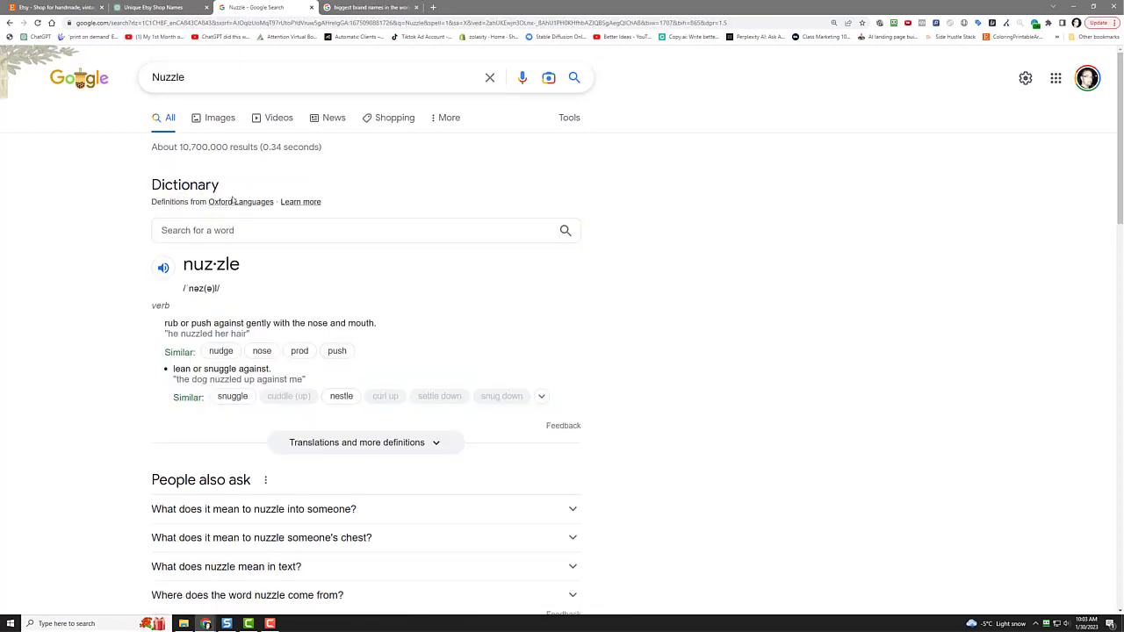
{"action": "left_click", "coordinate": [171, 6]}
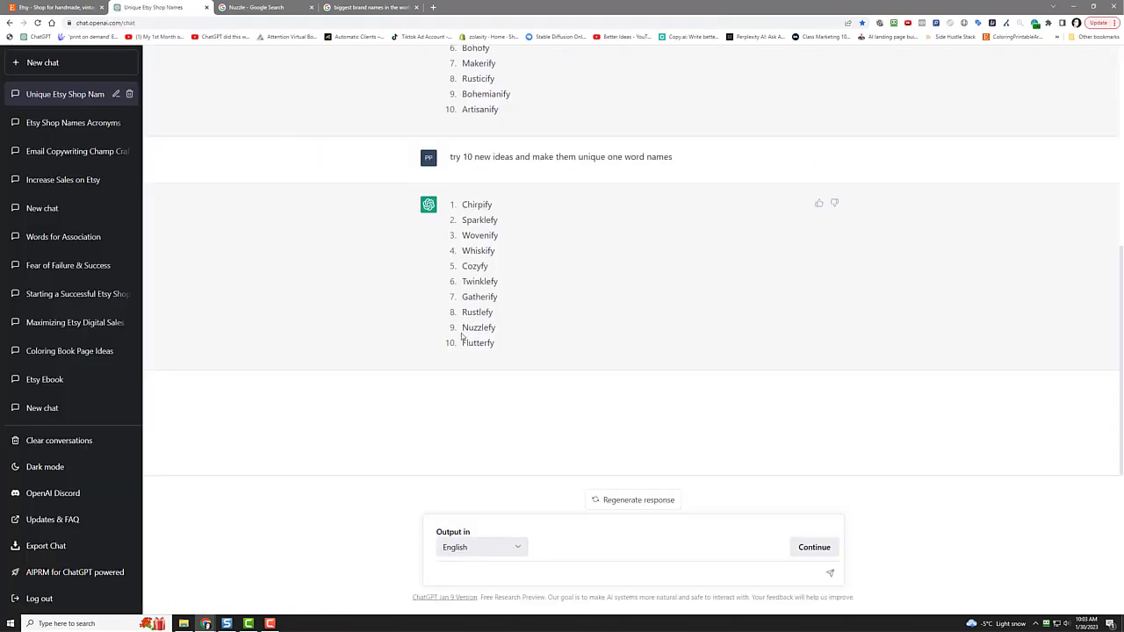
{"action": "left_click_drag", "start_coordinate": [463, 327], "coordinate": [505, 325]}
{"action": "right_click", "coordinate": [490, 328]}
{"action": "left_click", "coordinate": [509, 332]}
{"action": "left_click", "coordinate": [280, 8]}
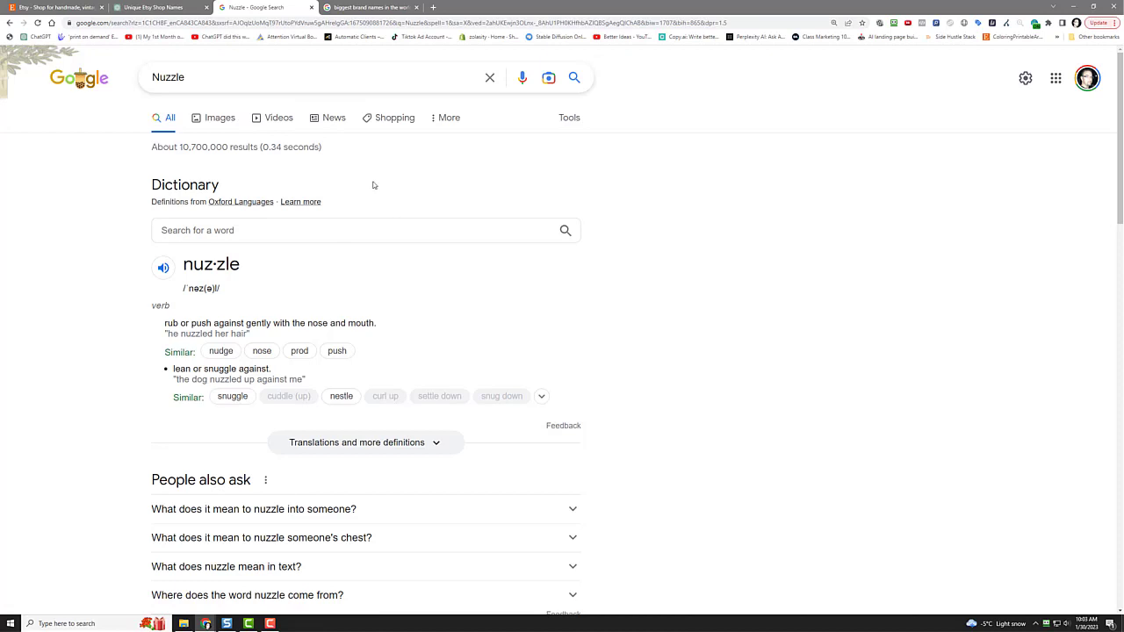
Step: Open and close a spare tab, then merge the Gmail window into the browser
{"action": "left_click", "coordinate": [433, 7]}
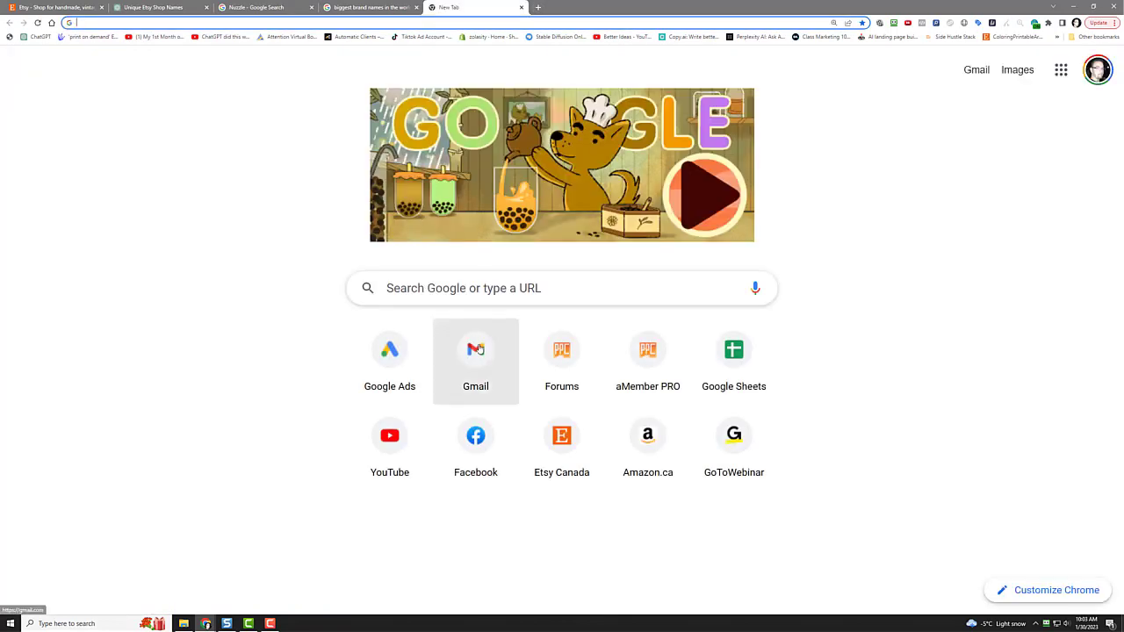
{"action": "middle_click", "coordinate": [470, 9]}
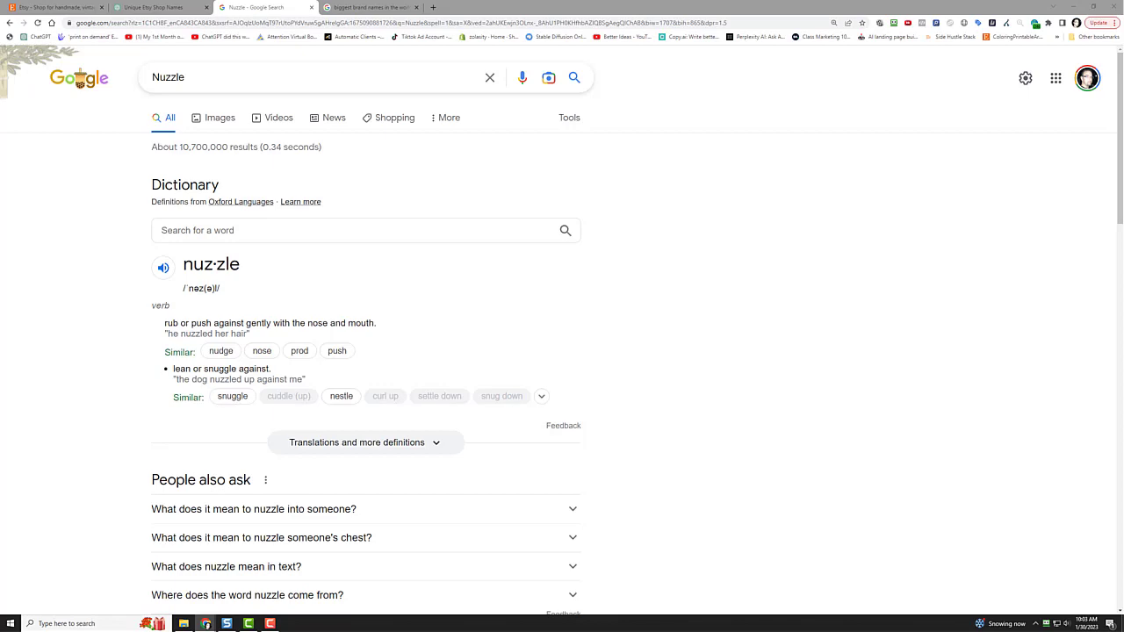
{"action": "left_click_drag", "start_coordinate": [0, 167], "coordinate": [374, 7]}
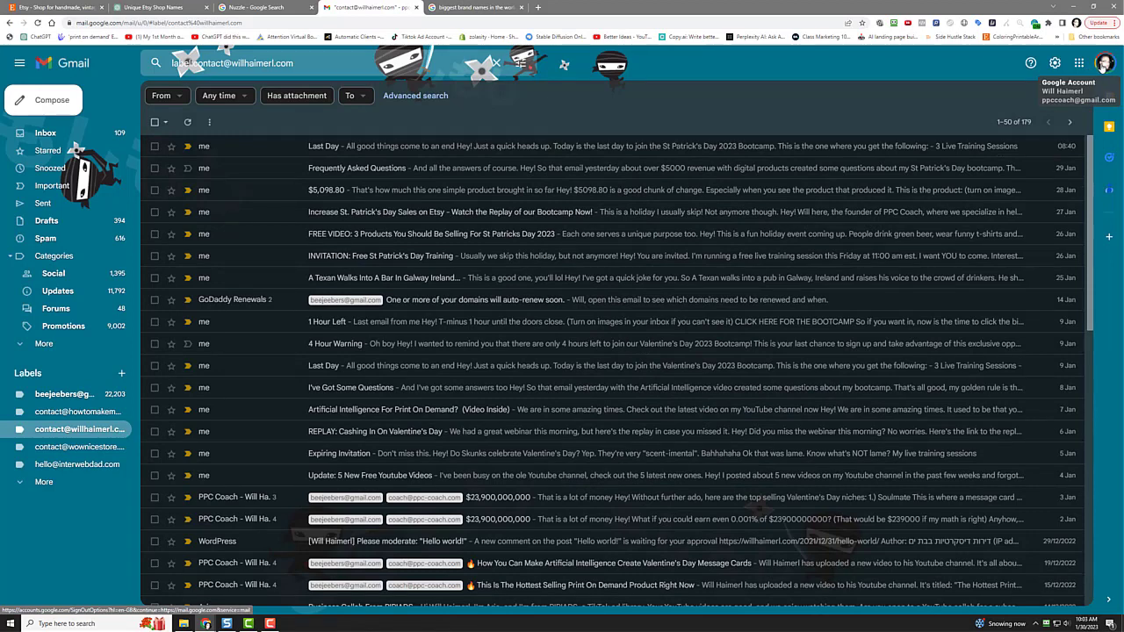
Step: From the Gmail account menu, begin creating a new Google account for personal use
{"action": "left_click", "coordinate": [1104, 62]}
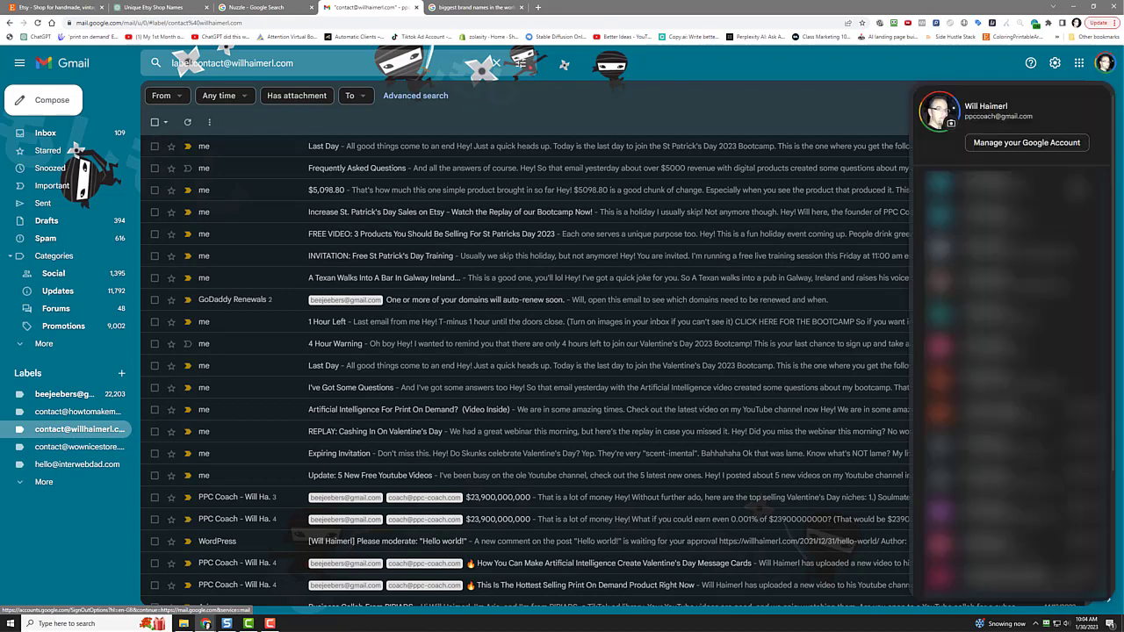
{"action": "scroll", "coordinate": [1052, 495], "scroll_direction": "down", "scroll_amount": 5}
{"action": "scroll", "coordinate": [1007, 492], "scroll_direction": "down", "scroll_amount": 5}
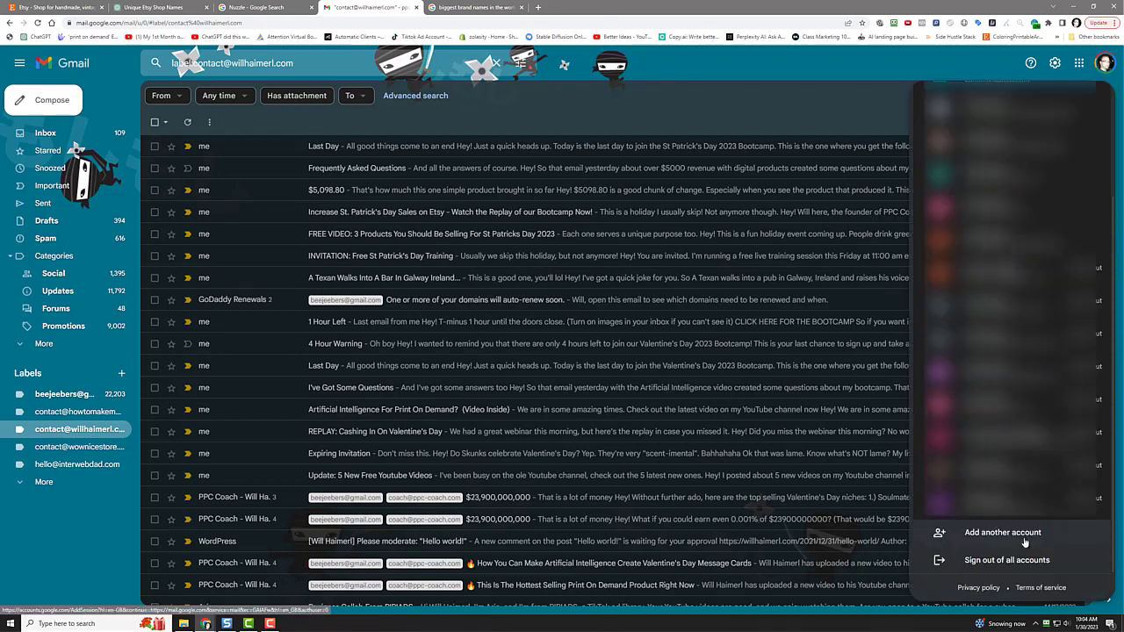
{"action": "left_click", "coordinate": [1001, 534]}
{"action": "scroll", "coordinate": [558, 395], "scroll_direction": "down", "scroll_amount": 3}
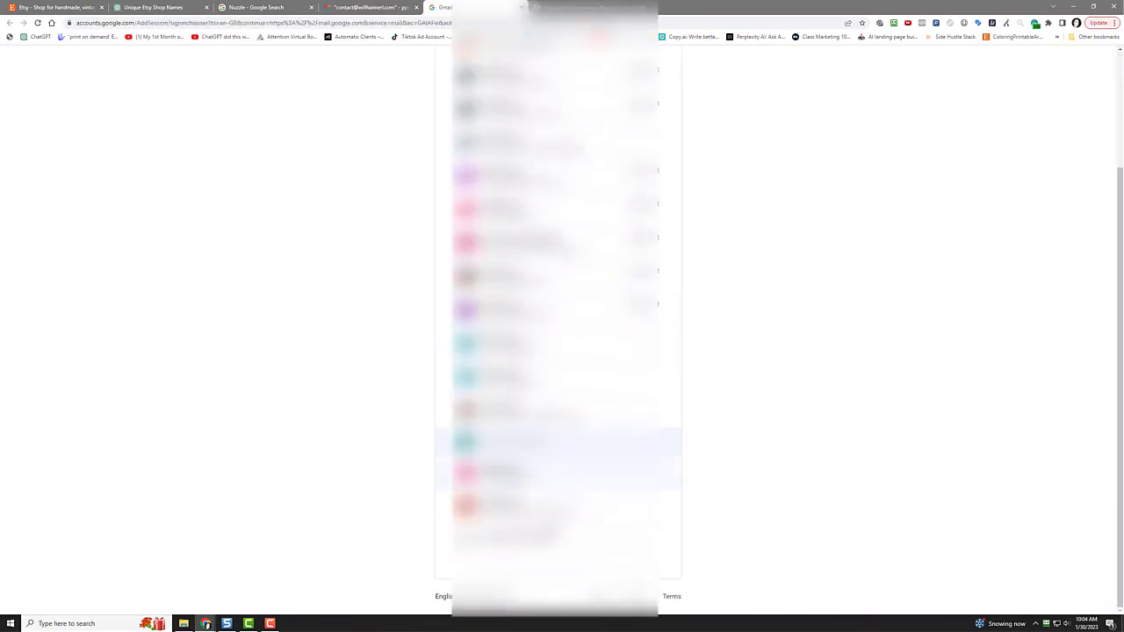
{"action": "left_click", "coordinate": [544, 537]}
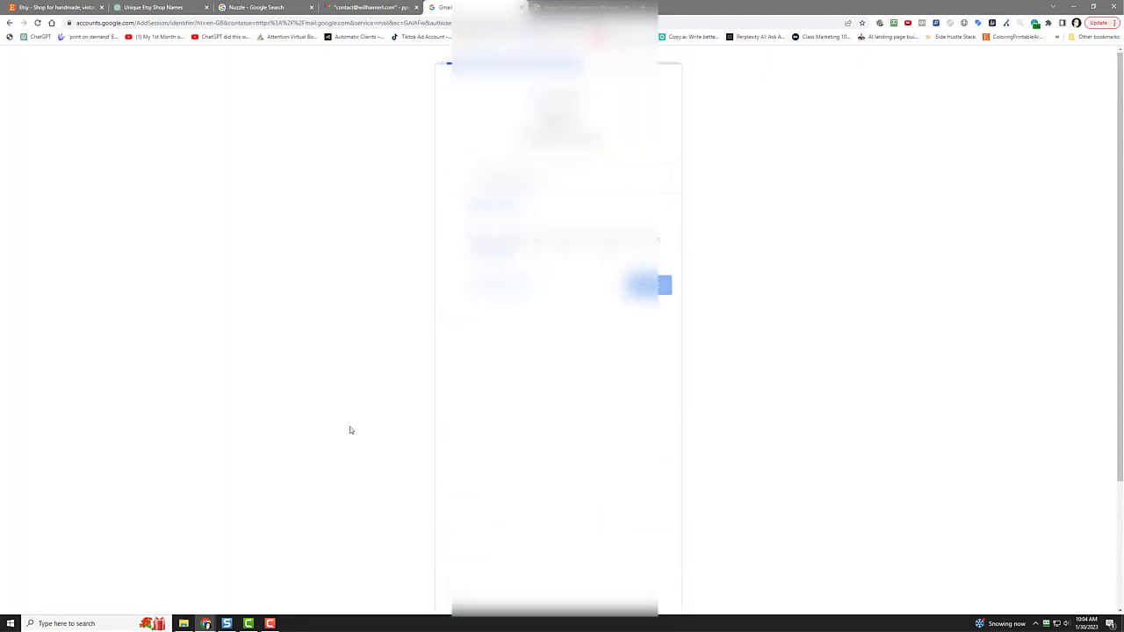
{"action": "left_click", "coordinate": [467, 418]}
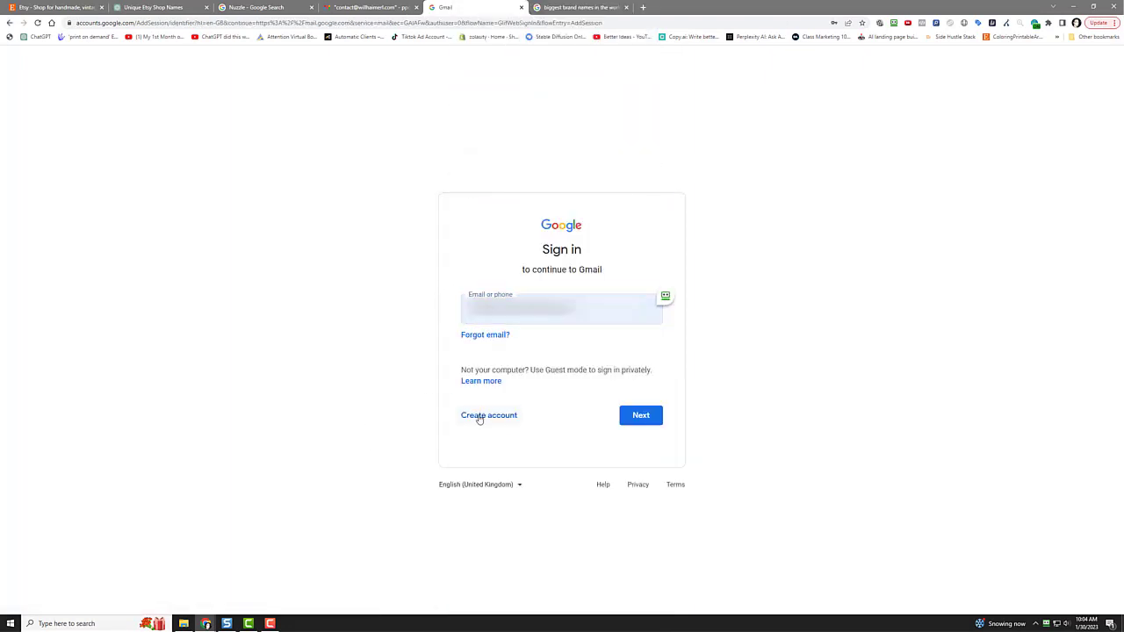
{"action": "left_click", "coordinate": [497, 444]}
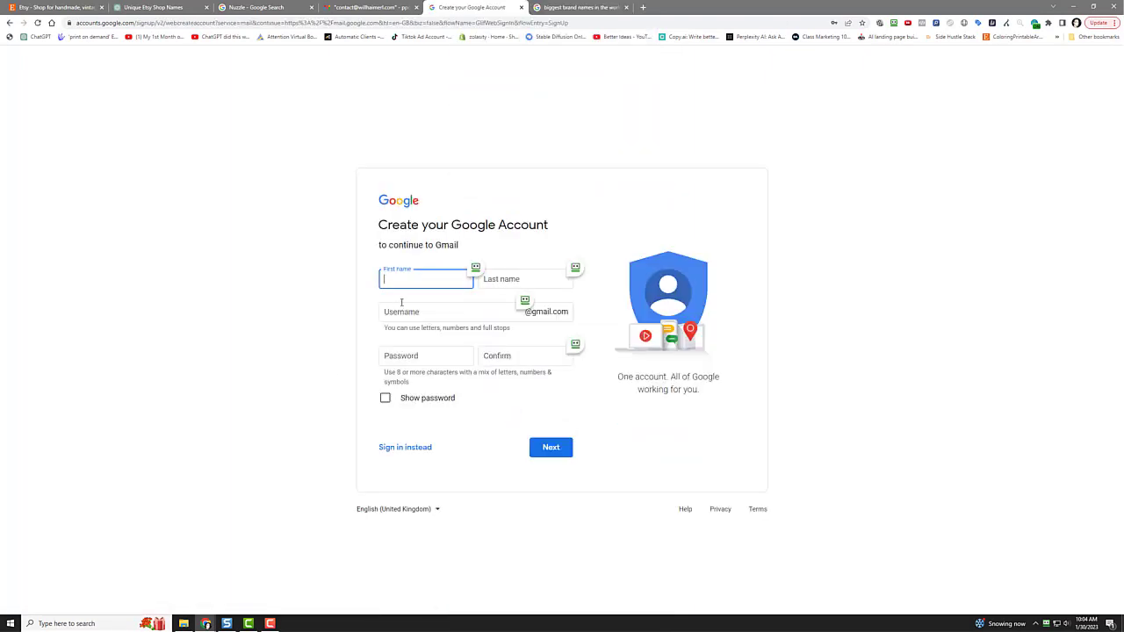
Step: Fill in the first and last name, a username and the confirmed password, then continue
{"action": "key", "text": "Tab"}
{"action": "key", "text": "Tab"}
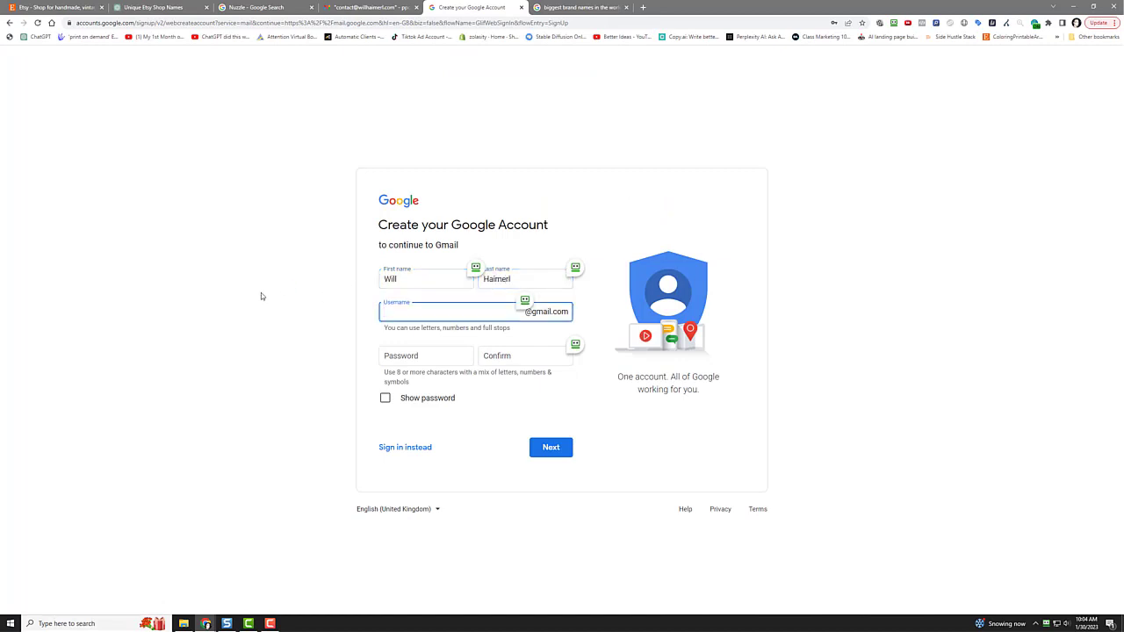
{"action": "key", "text": "Tab"}
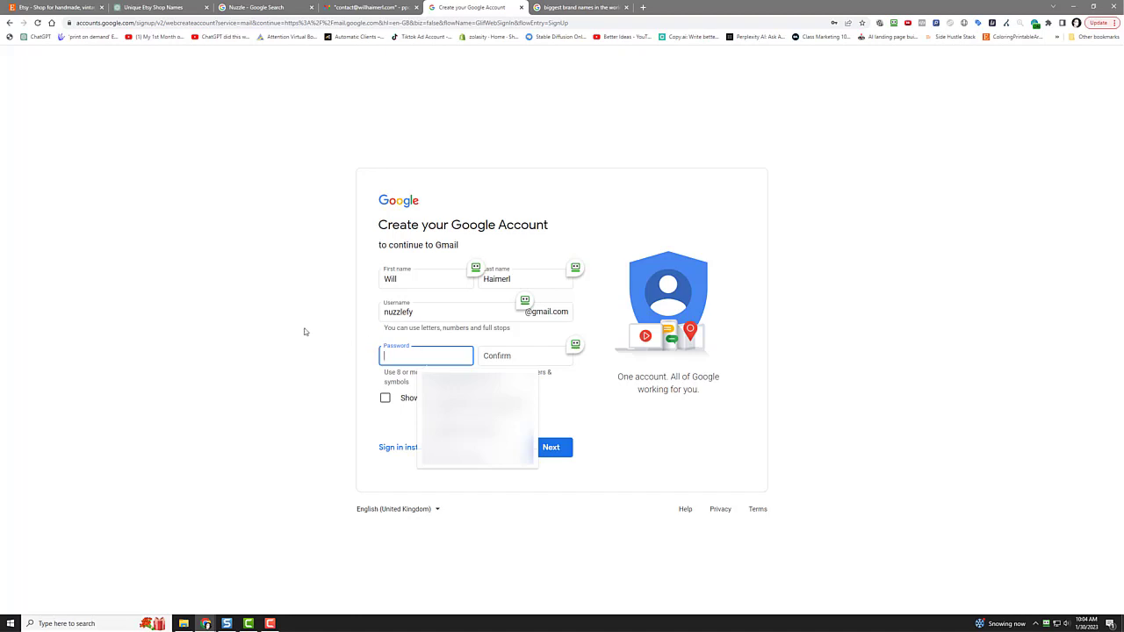
{"action": "type", "text": "••••••••••"}
{"action": "key", "text": "Tab"}
{"action": "type", "text": "••••••"}
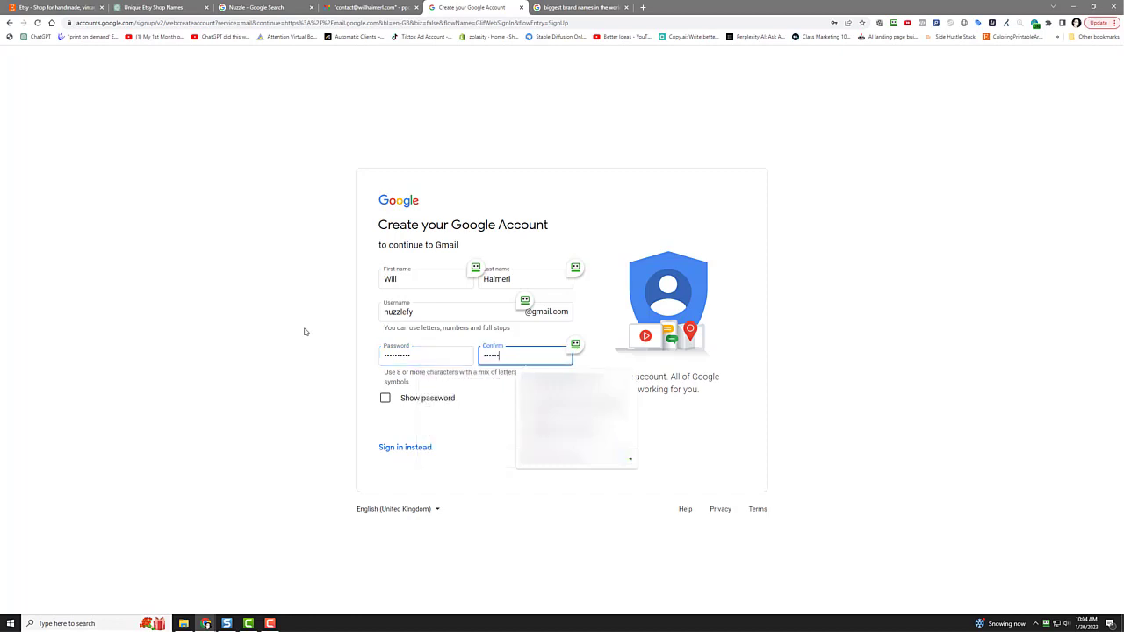
{"action": "type", "text": "••••"}
{"action": "left_click", "coordinate": [307, 414]}
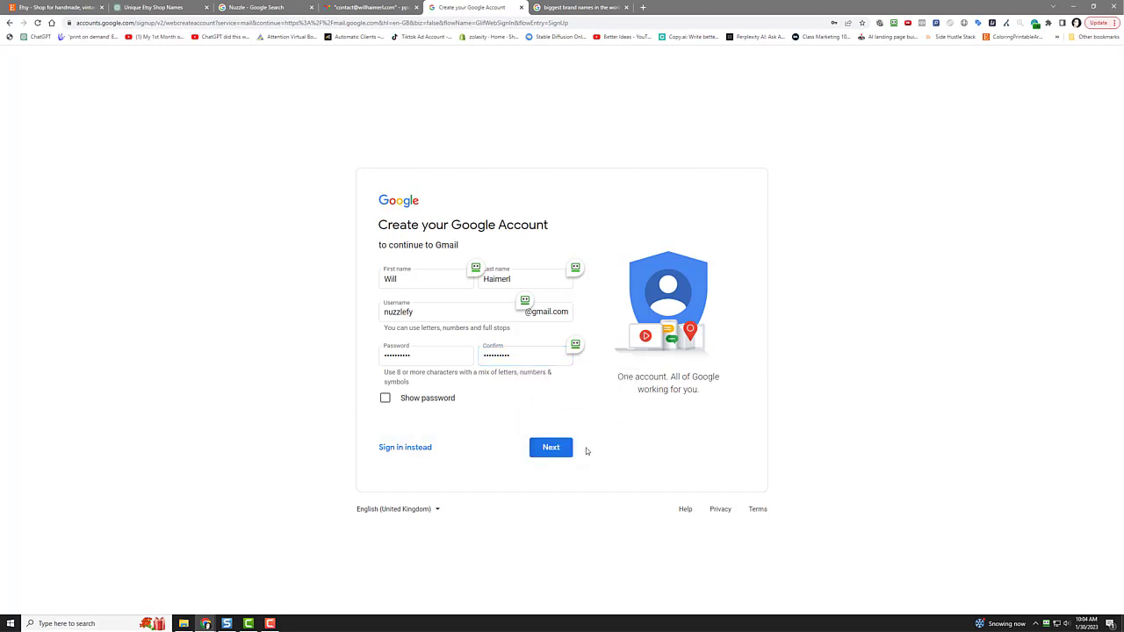
{"action": "left_click", "coordinate": [550, 447]}
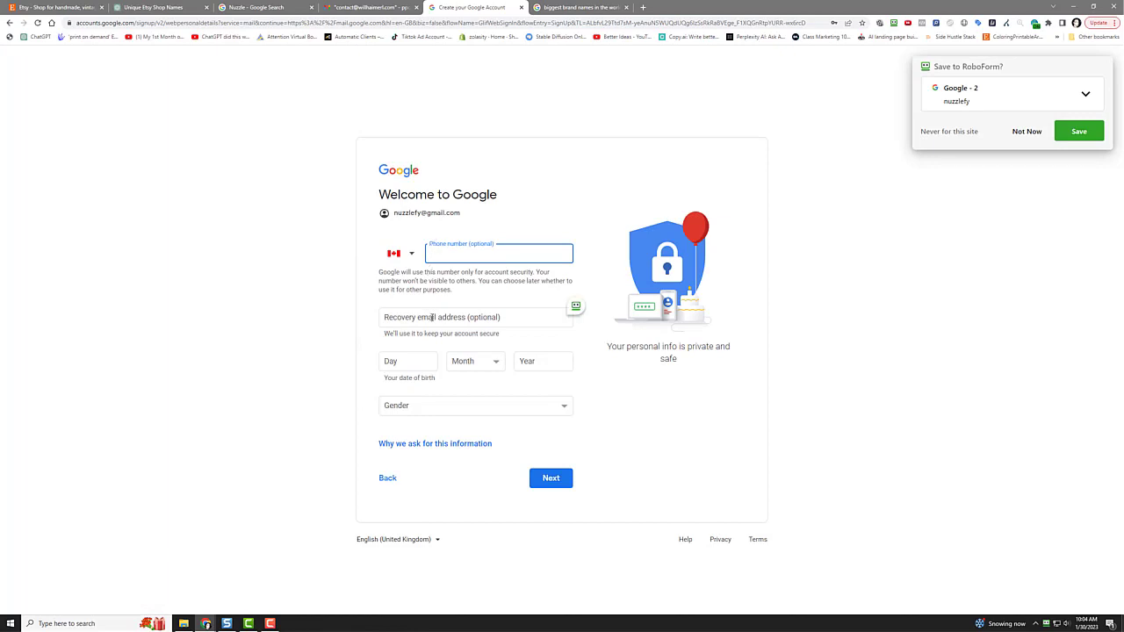
Step: Enter a recovery email, birth date and gender Male, and submit the personal details
{"action": "left_click", "coordinate": [429, 319]}
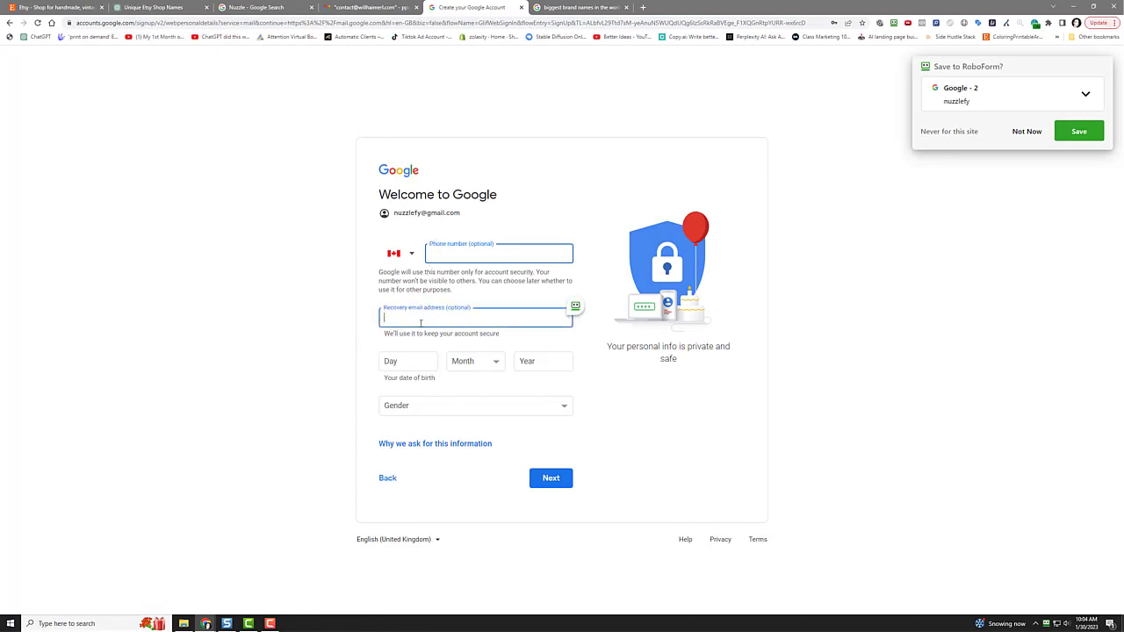
{"action": "key", "text": "Tab"}
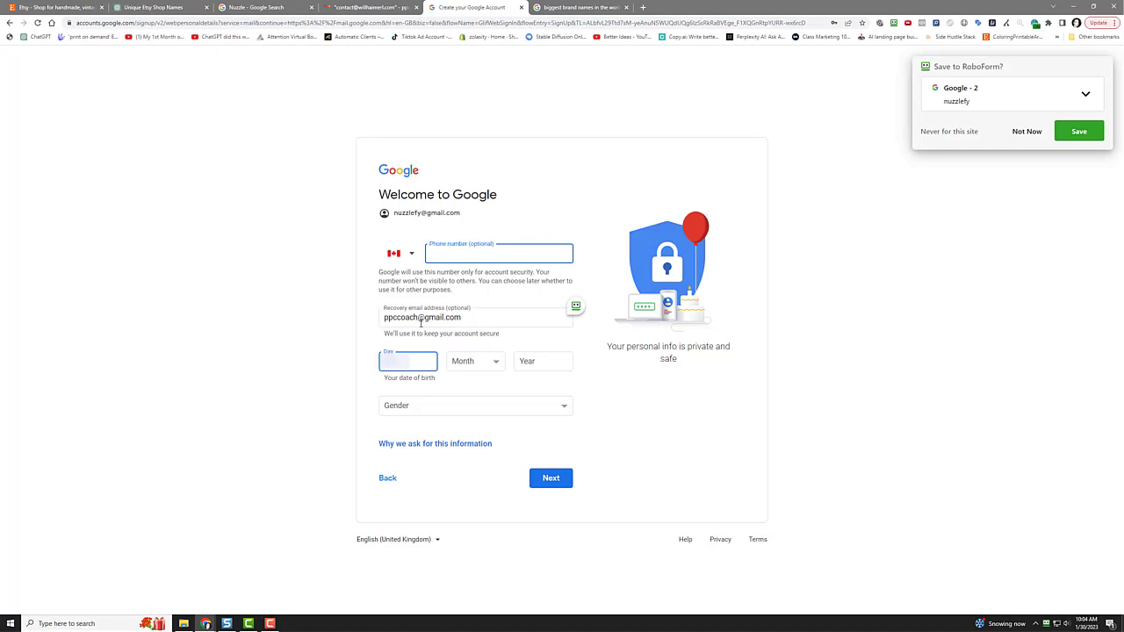
{"action": "key", "text": "Tab"}
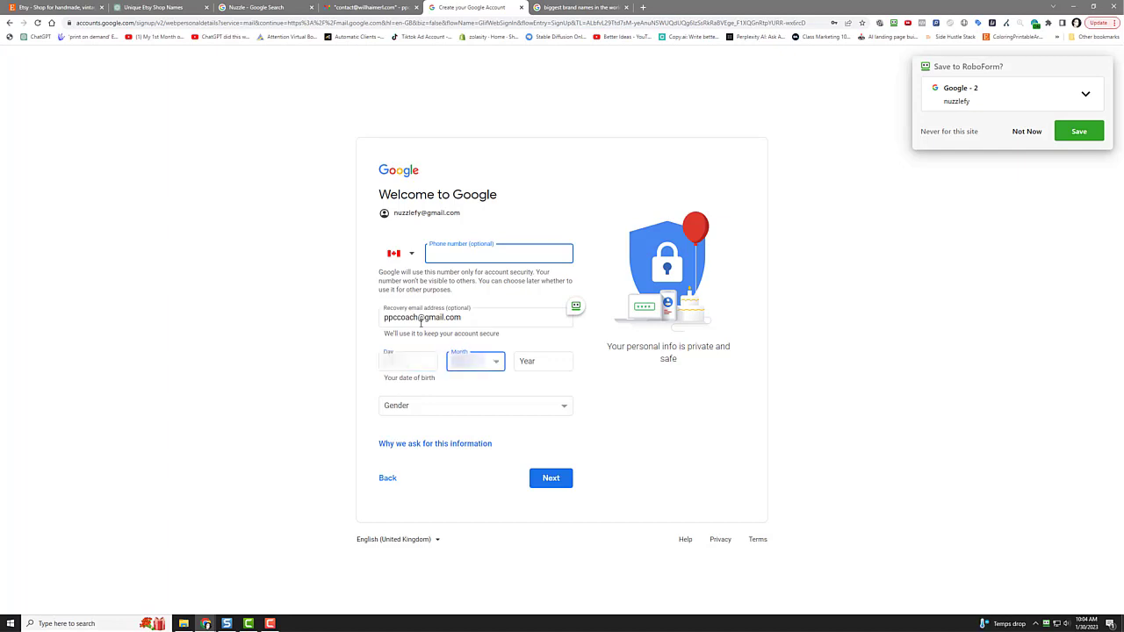
{"action": "key", "text": "Tab"}
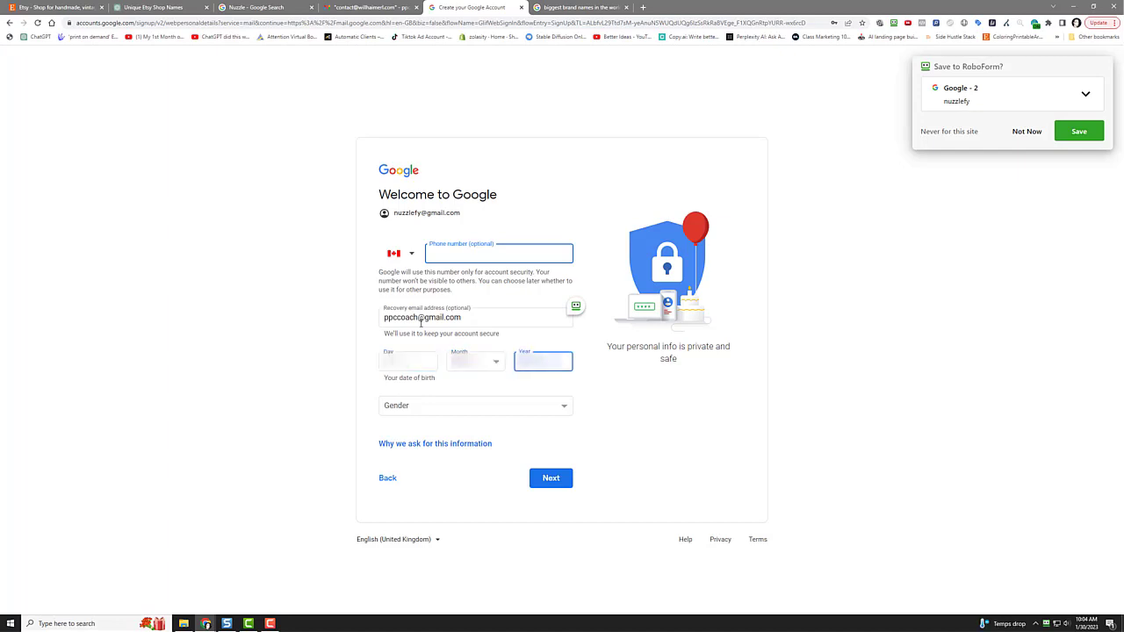
{"action": "left_click", "coordinate": [443, 411]}
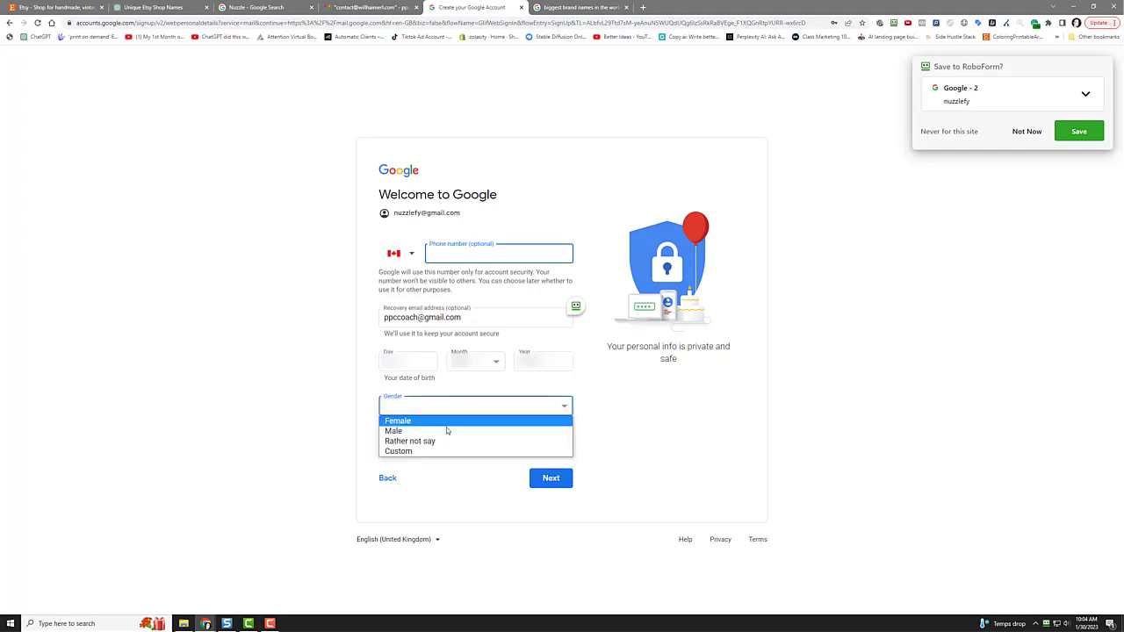
{"action": "left_click", "coordinate": [452, 431]}
{"action": "left_click", "coordinate": [555, 480]}
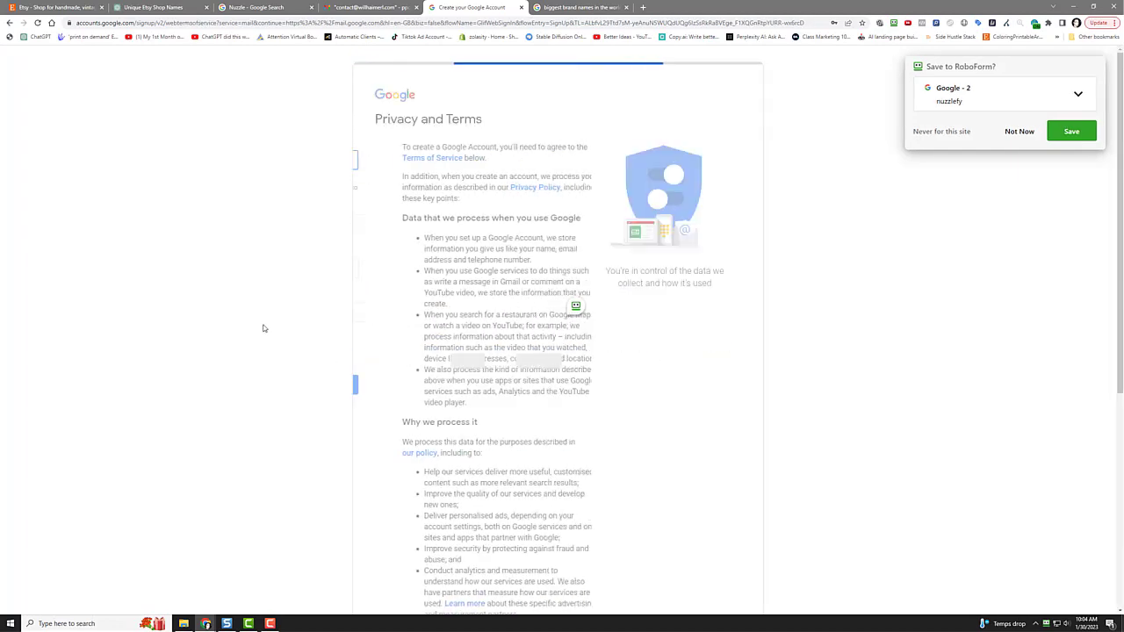
Step: Accept the privacy terms, dismiss the Chat/Meet tip, check the new account, and open a new tab
{"action": "scroll", "coordinate": [463, 422], "scroll_direction": "down", "scroll_amount": 3}
{"action": "scroll", "coordinate": [463, 423], "scroll_direction": "down", "scroll_amount": 3}
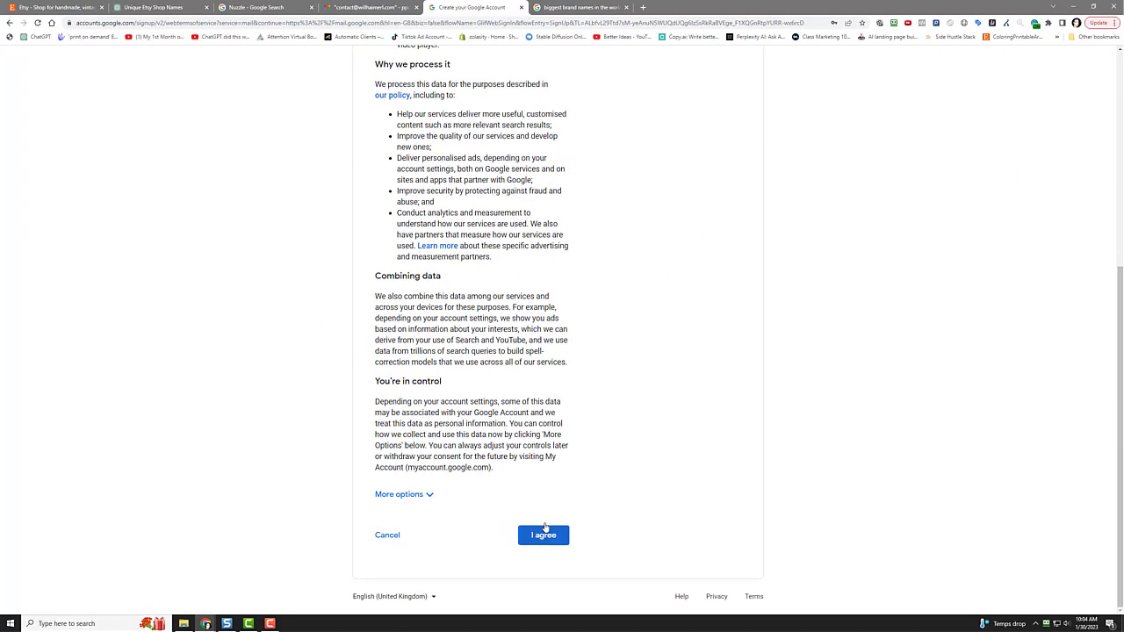
{"action": "left_click", "coordinate": [543, 536]}
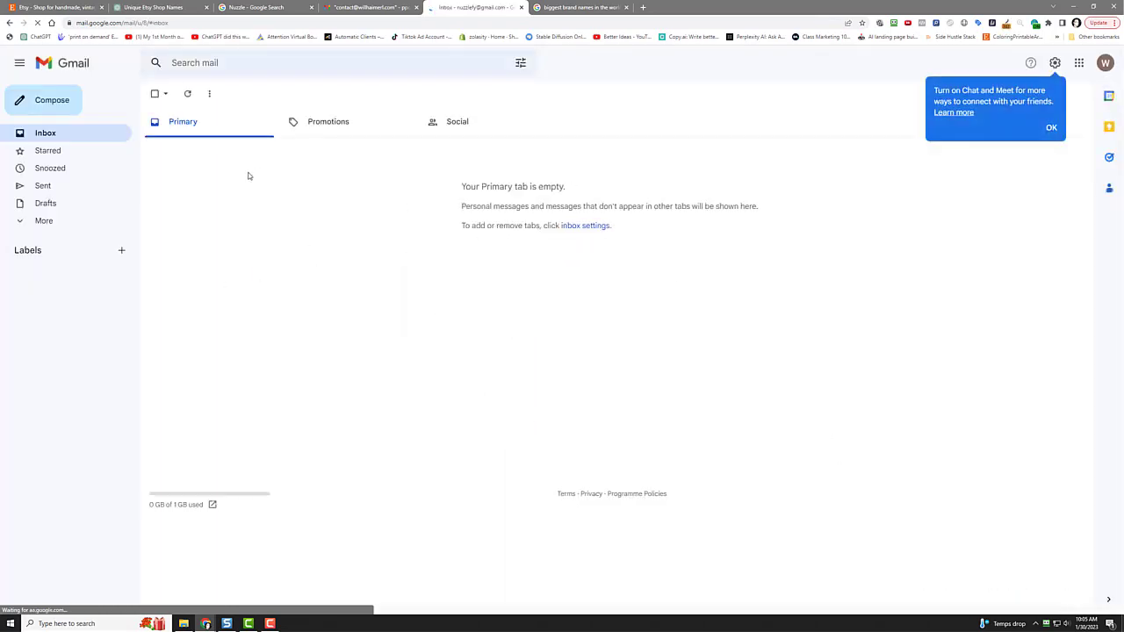
{"action": "left_click", "coordinate": [1050, 129]}
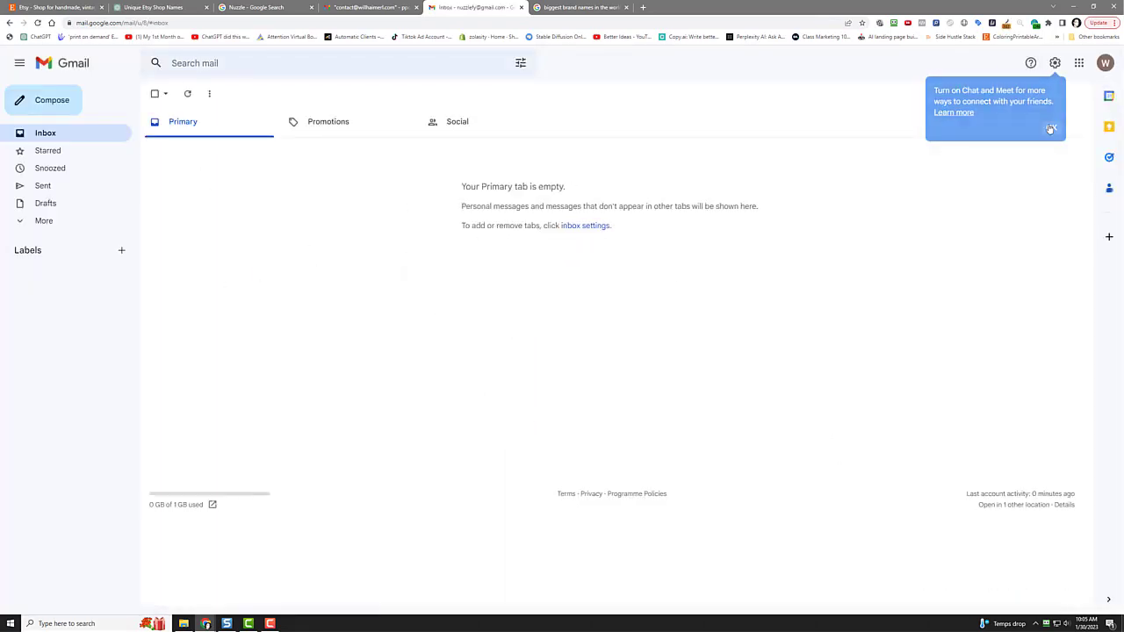
{"action": "left_click", "coordinate": [1105, 62]}
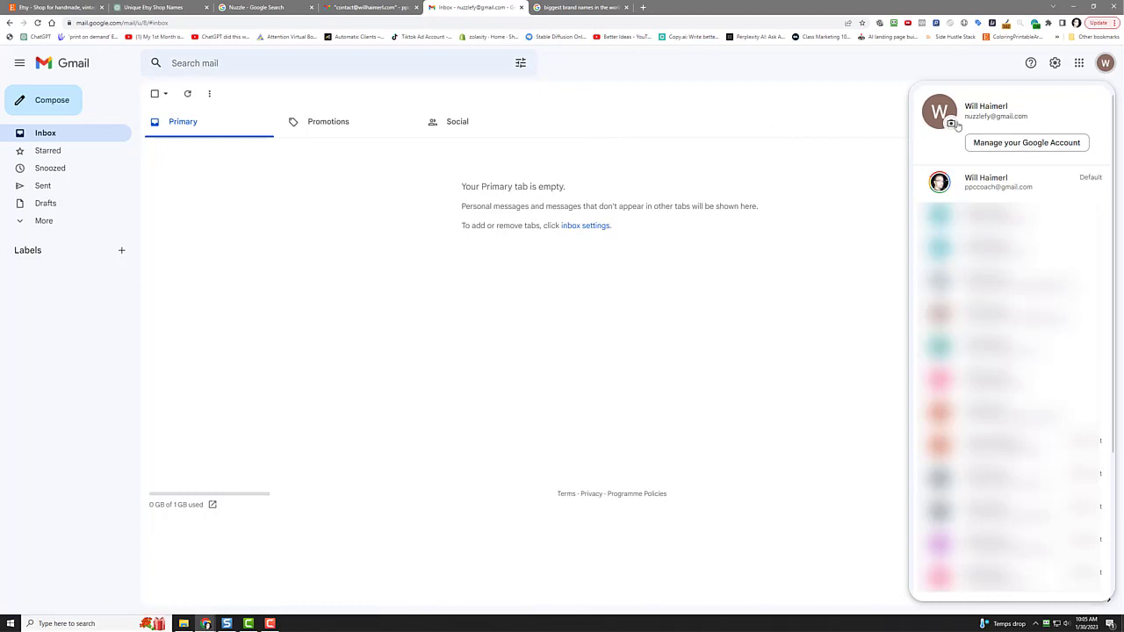
{"action": "left_click", "coordinate": [933, 74]}
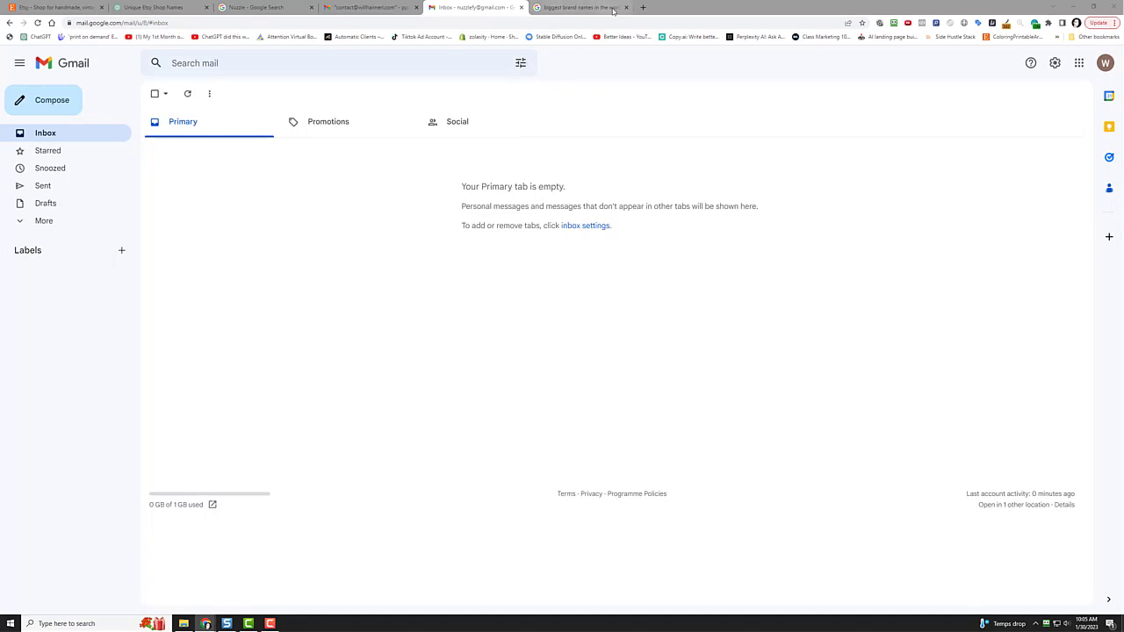
{"action": "left_click", "coordinate": [644, 8]}
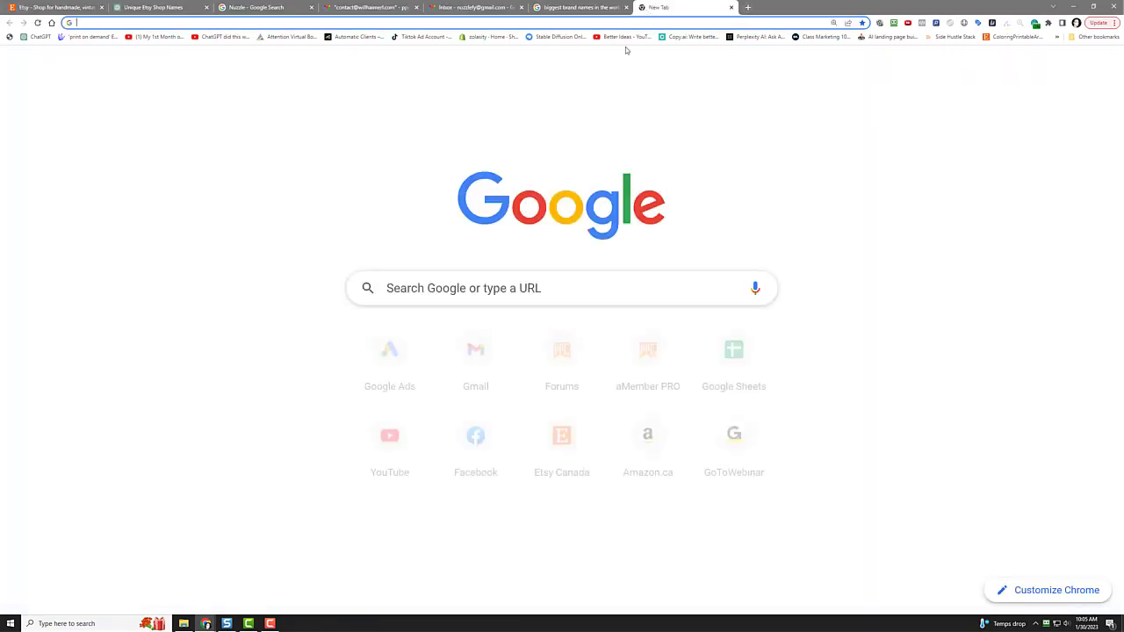
Step: Go to etsy.com and open the Sell on Etsy page from the footer
{"action": "type", "text": "etsy.com"}
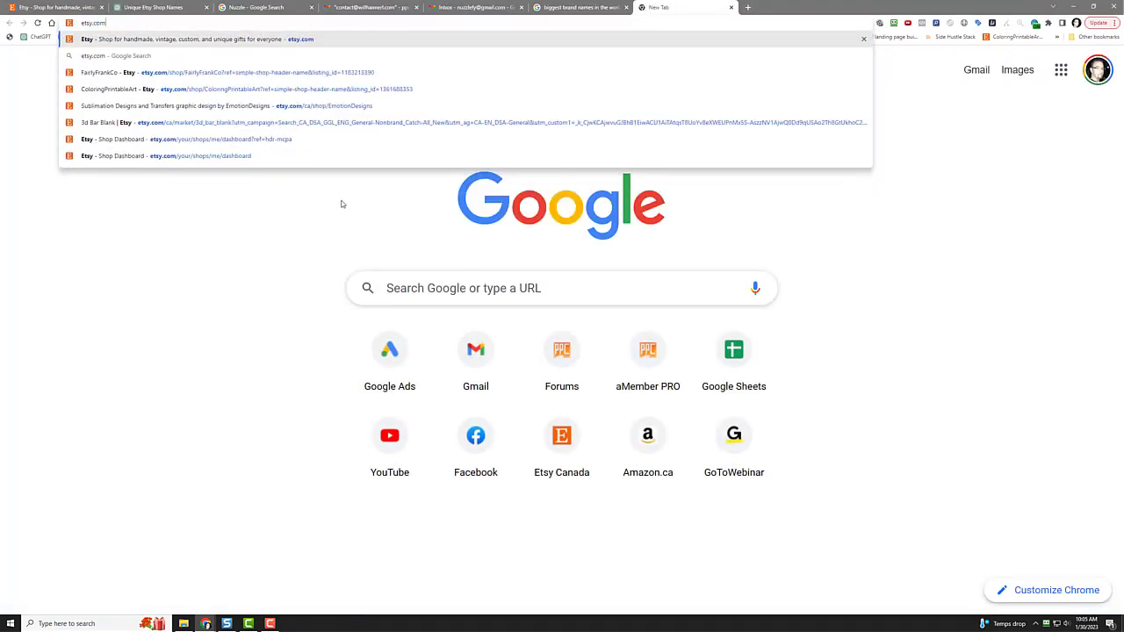
{"action": "key", "text": "Return"}
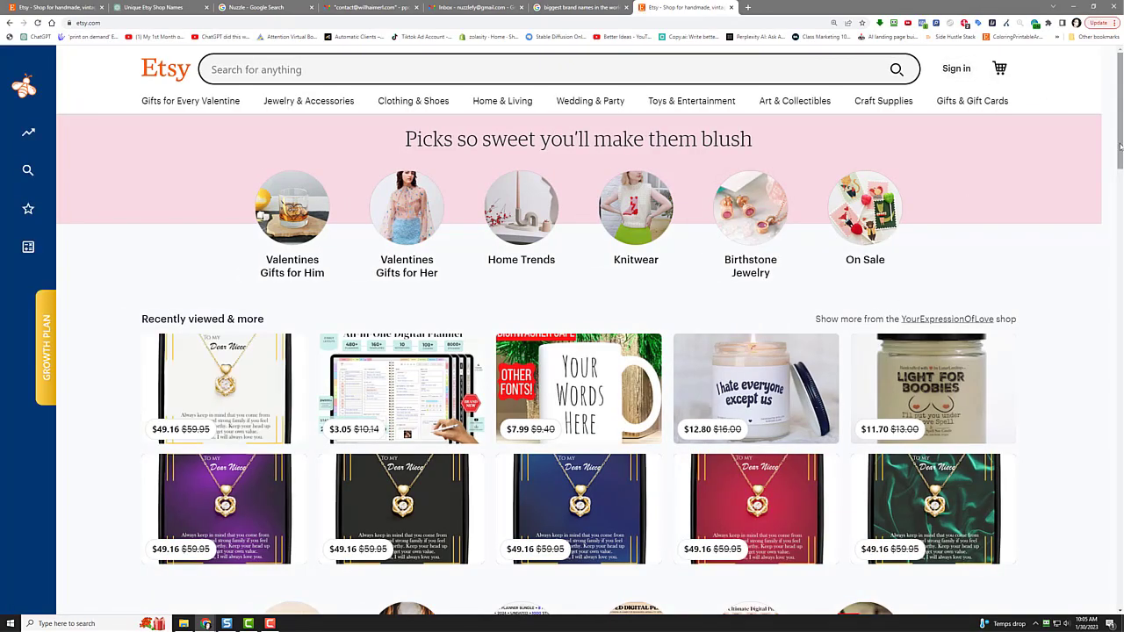
{"action": "left_click_drag", "start_coordinate": [1120, 145], "coordinate": [1068, 524]}
{"action": "scroll", "coordinate": [1036, 518], "scroll_direction": "down", "scroll_amount": 4}
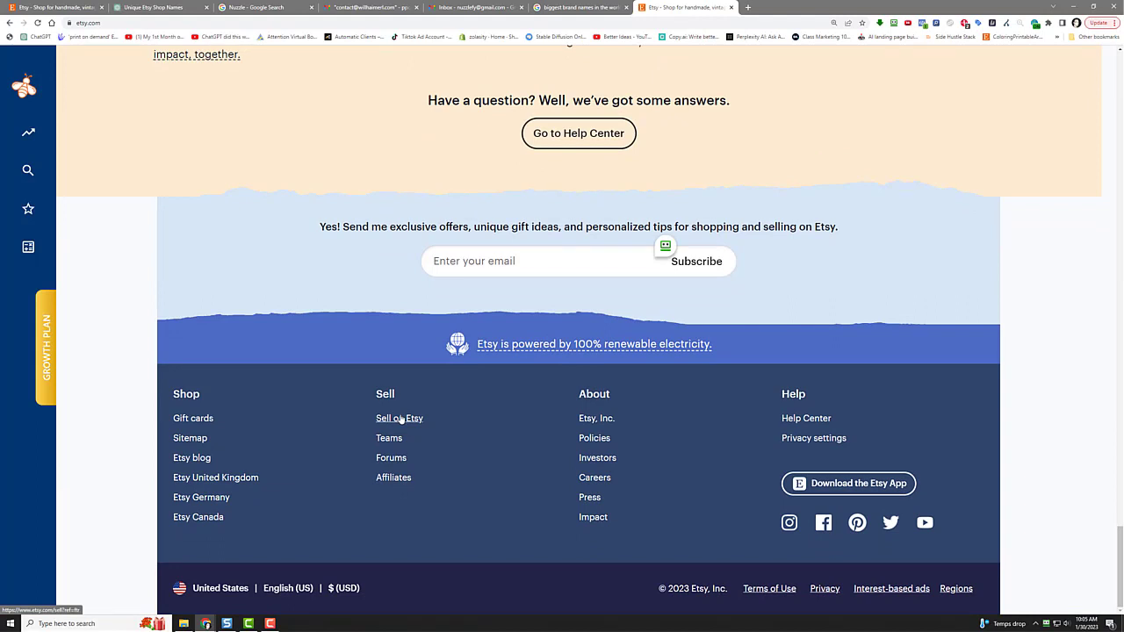
{"action": "left_click", "coordinate": [399, 419]}
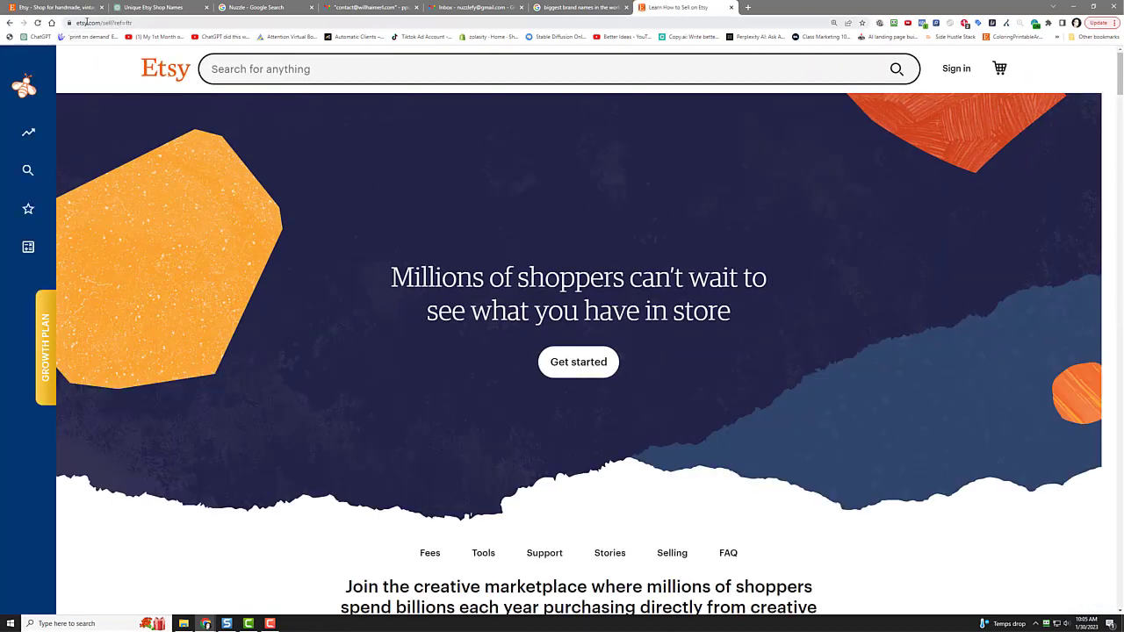
Step: Start seller sign-up and enter the new Gmail address as the email
{"action": "left_click", "coordinate": [579, 364]}
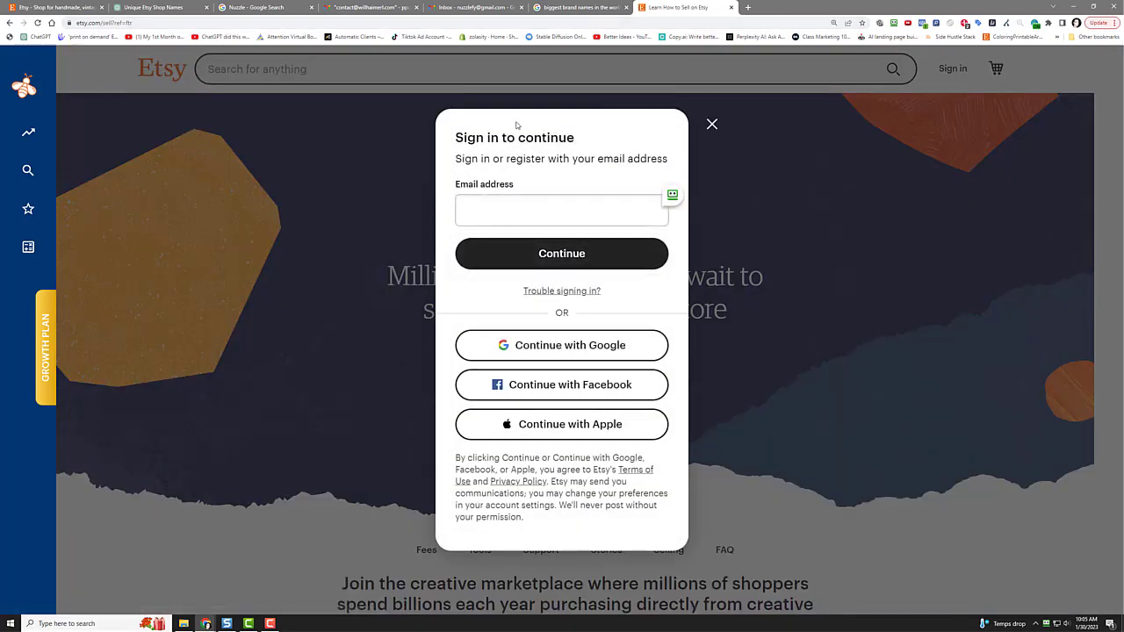
{"action": "left_click", "coordinate": [532, 211]}
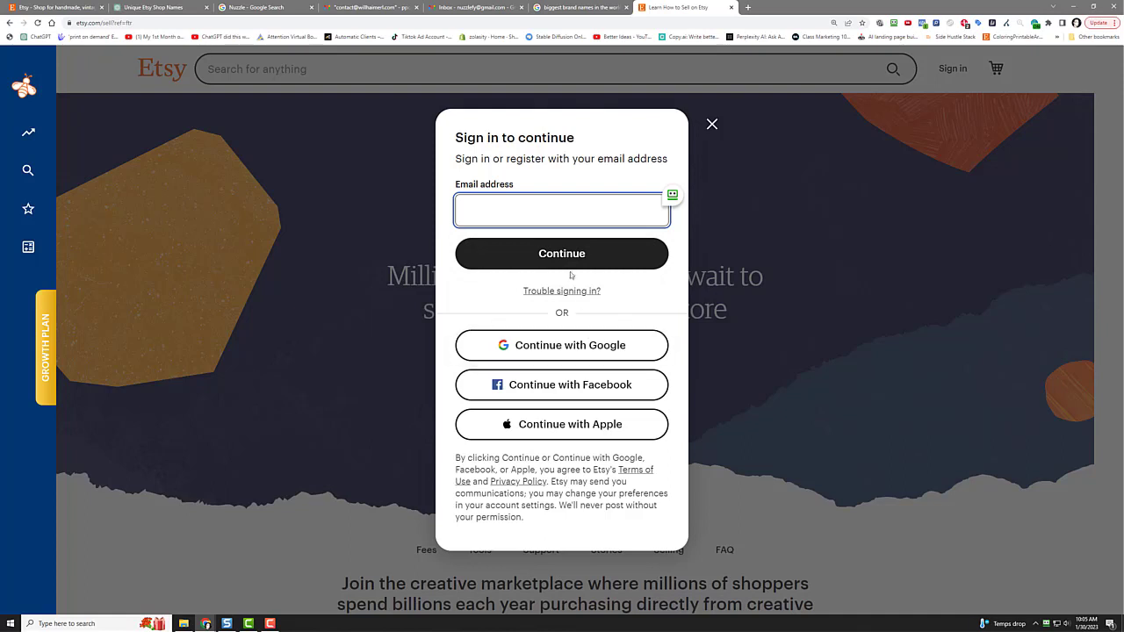
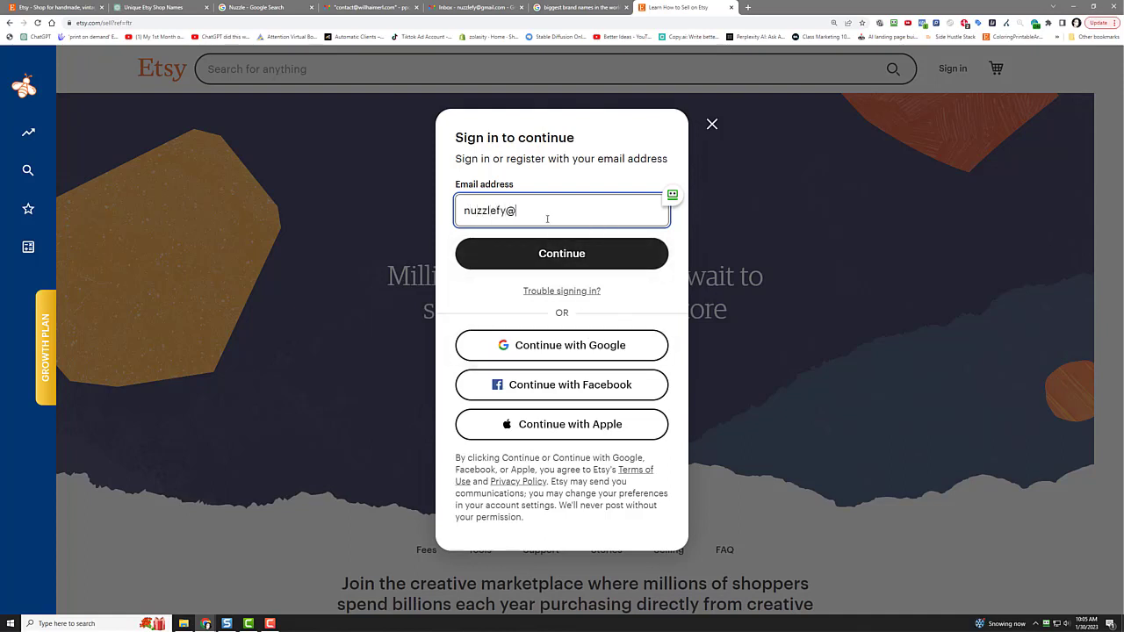
Step: Register the Etsy account with a first name and a password
{"action": "left_click", "coordinate": [570, 263]}
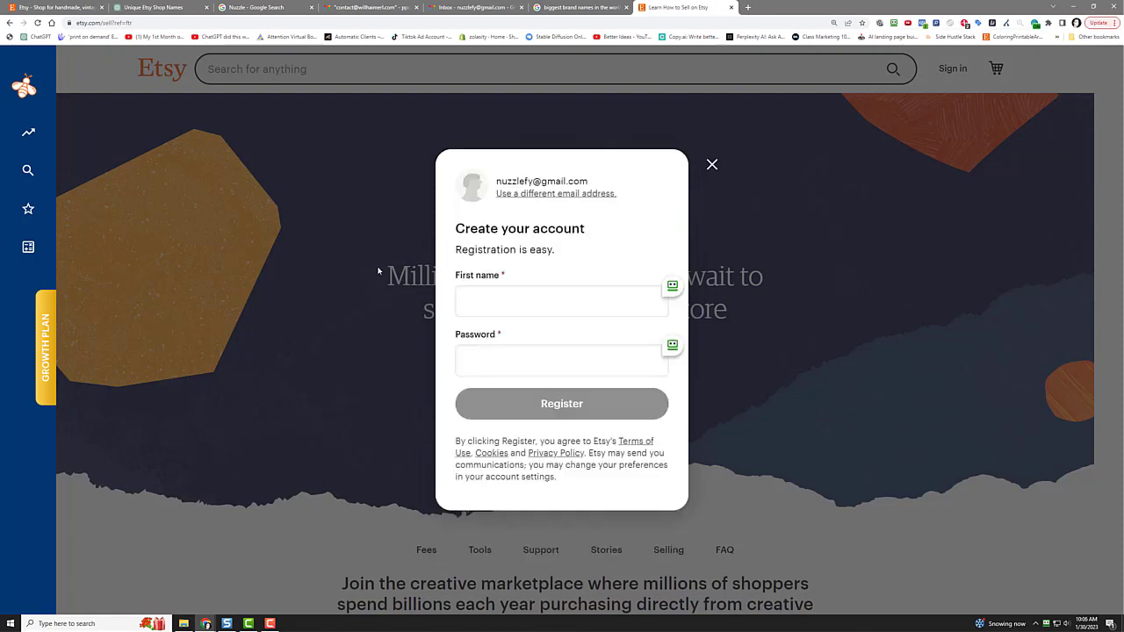
{"action": "left_click", "coordinate": [472, 304]}
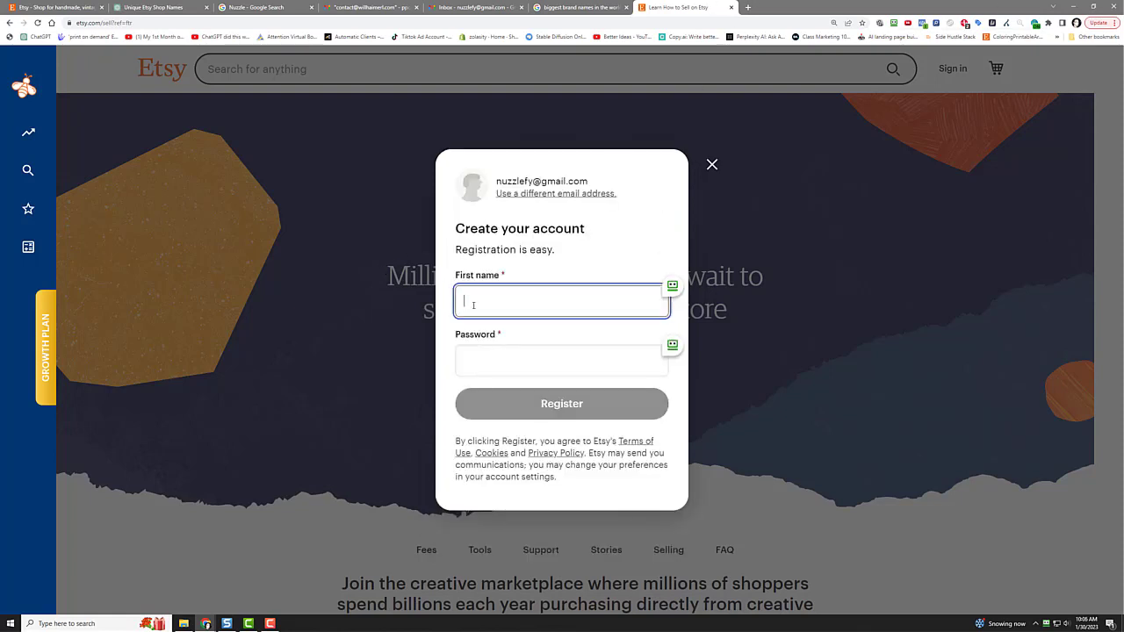
{"action": "type", "text": "Will"}
{"action": "key", "text": "Tab"}
{"action": "type", "text": "•••"}
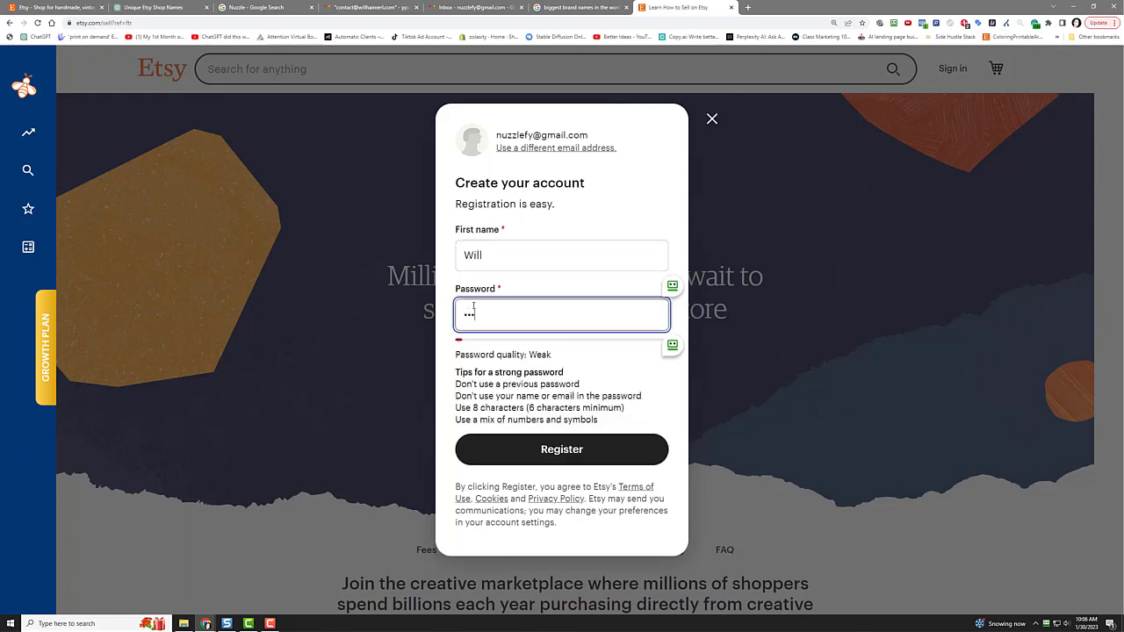
{"action": "type", "text": "•••••"}
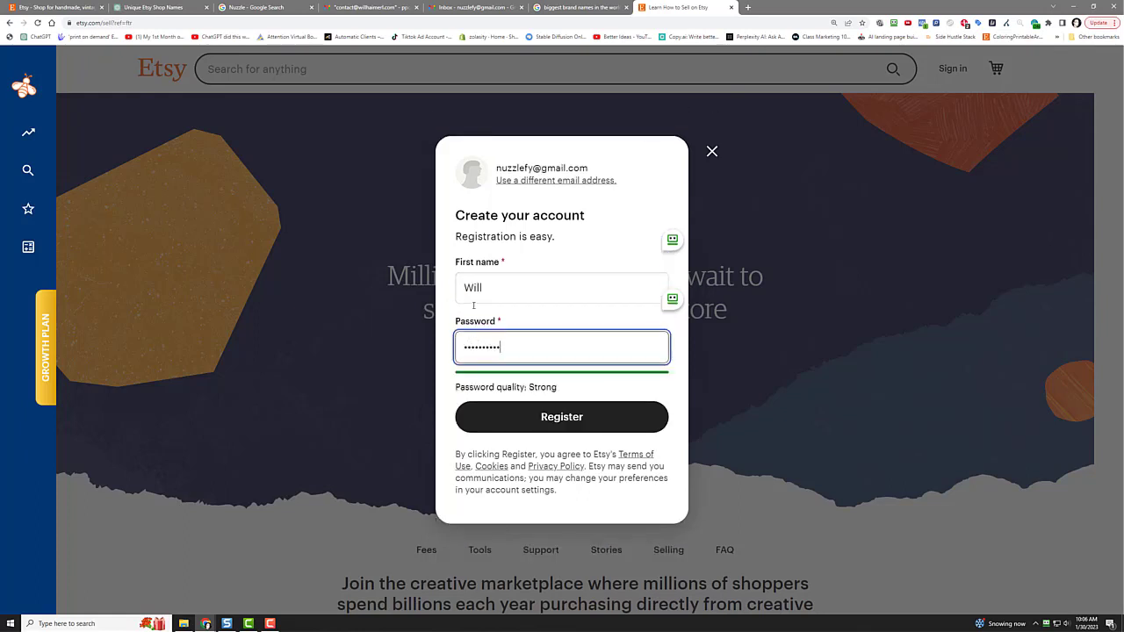
{"action": "left_click", "coordinate": [494, 414]}
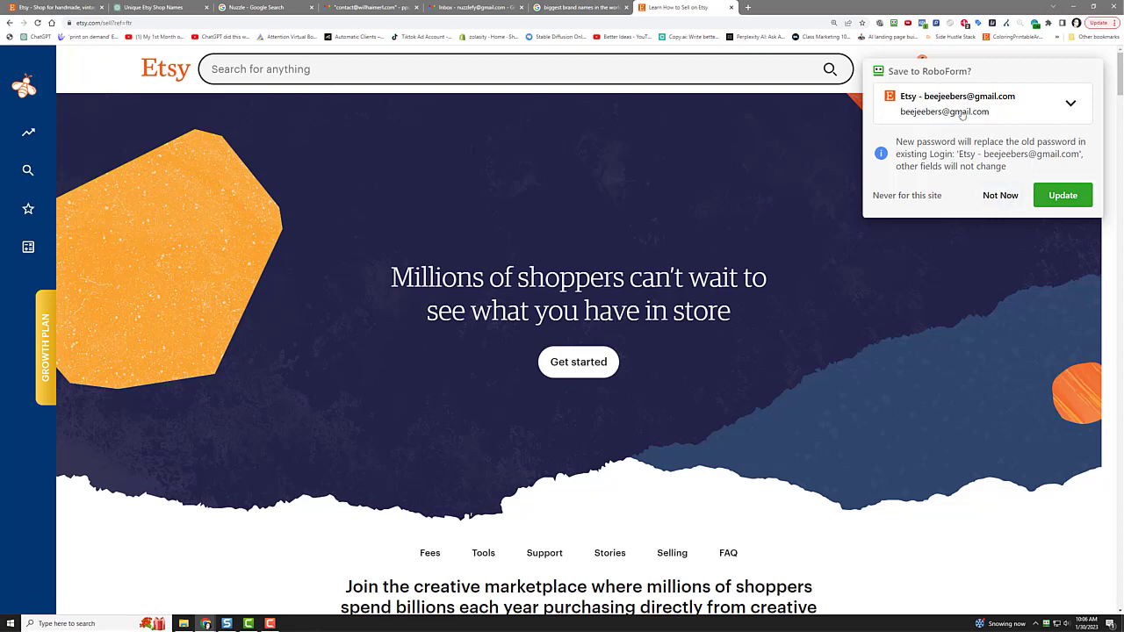
Step: Decline RoboForm's password save, then reload the Gmail inbox twice to check for mail
{"action": "left_click", "coordinate": [994, 197]}
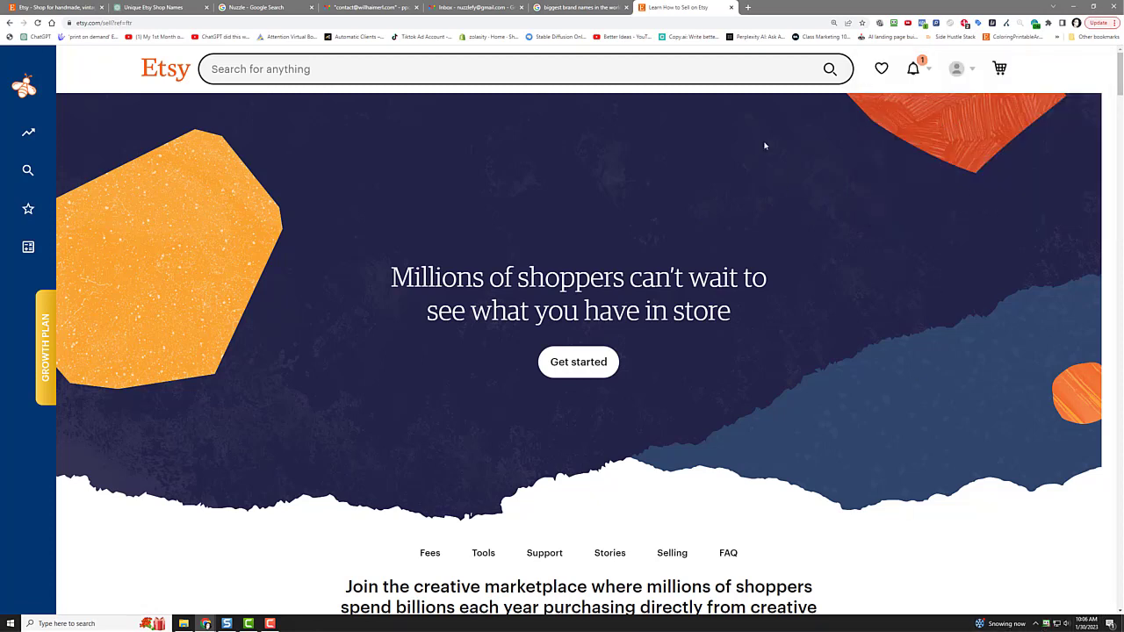
{"action": "left_click", "coordinate": [481, 6]}
{"action": "right_click", "coordinate": [258, 241]}
{"action": "left_click", "coordinate": [296, 268]}
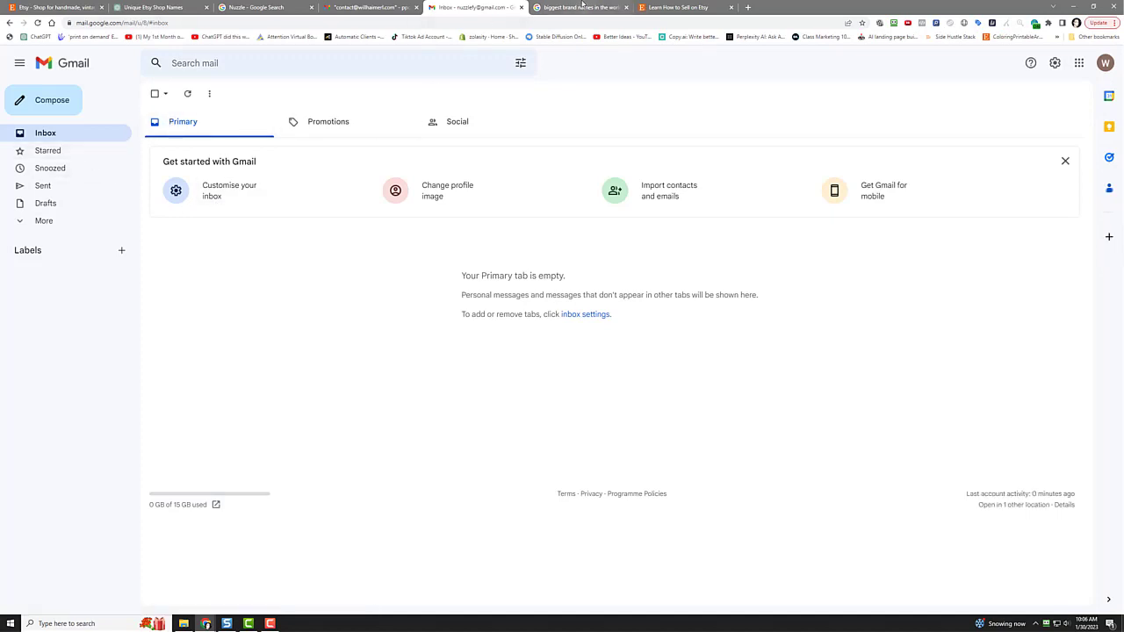
{"action": "right_click", "coordinate": [303, 307]}
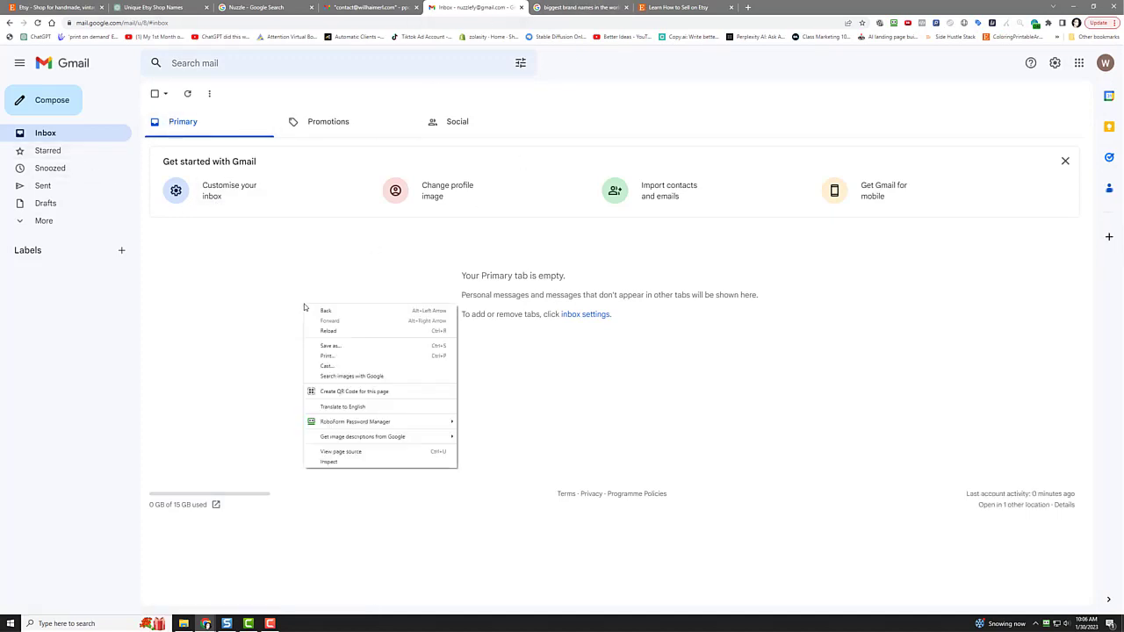
{"action": "left_click", "coordinate": [341, 333]}
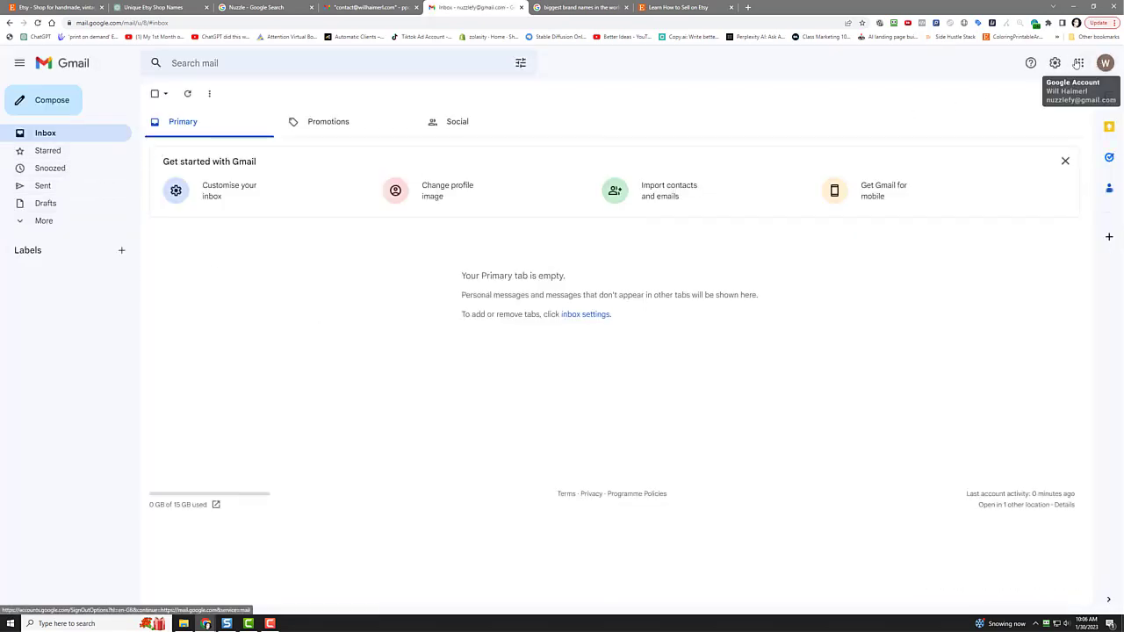
Step: Back on the Etsy sell page, begin the shop and skip both onboarding survey questions
{"action": "left_click", "coordinate": [675, 5]}
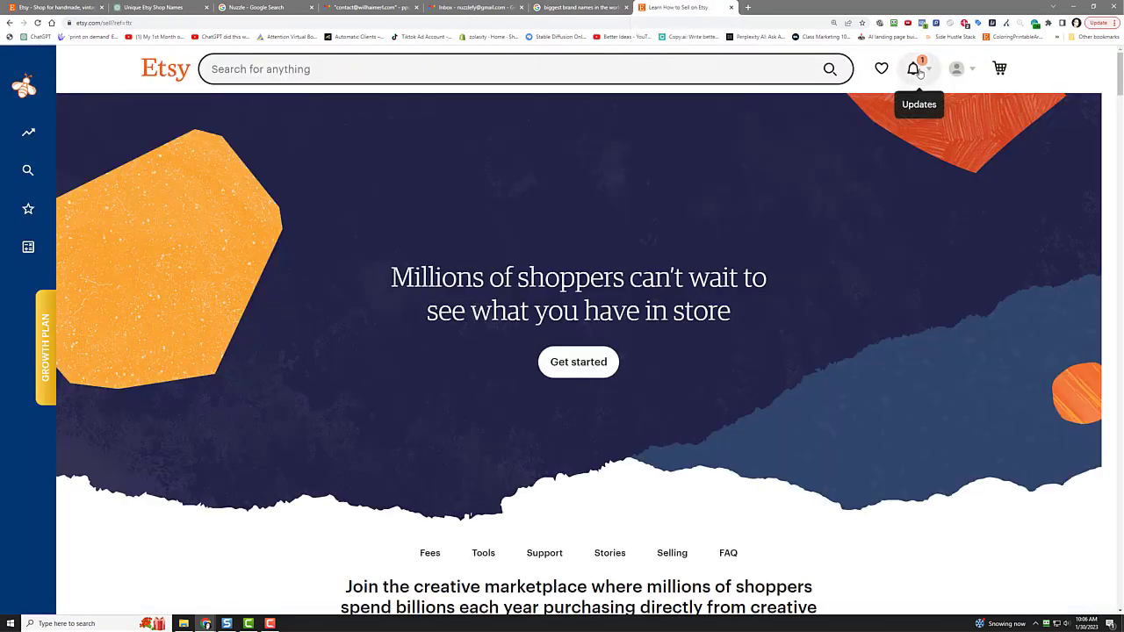
{"action": "left_click", "coordinate": [590, 363]}
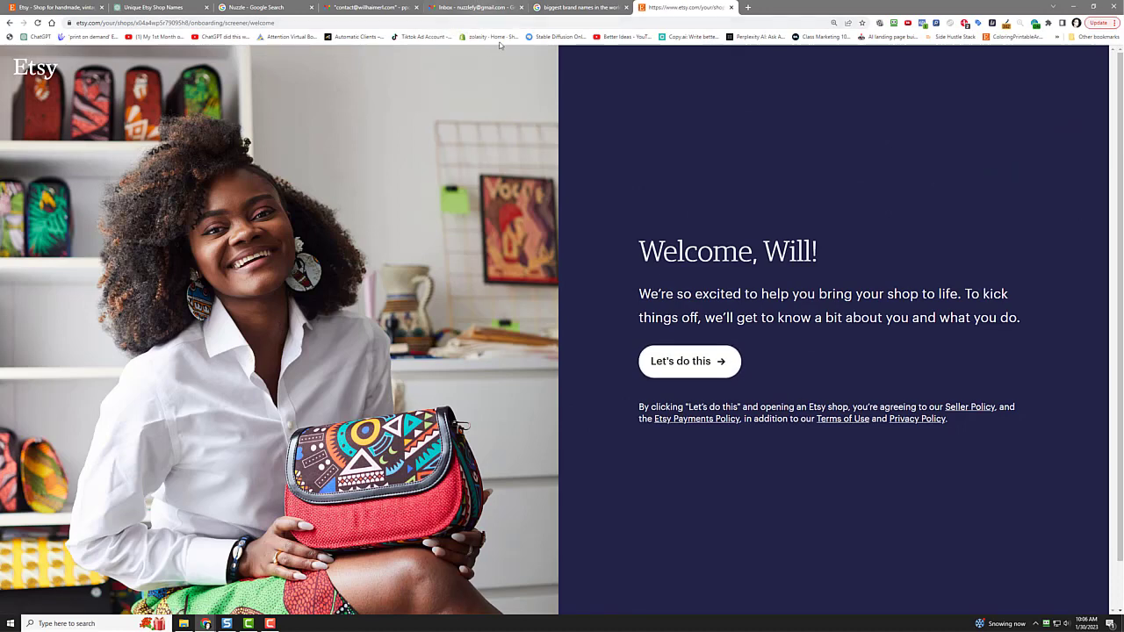
{"action": "left_click", "coordinate": [679, 367]}
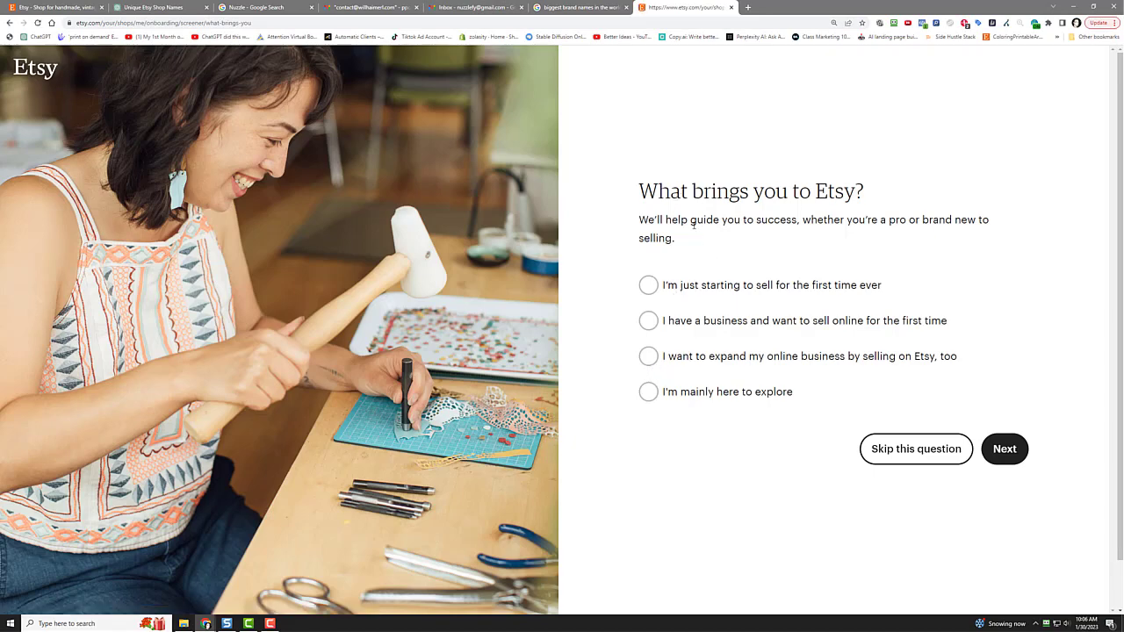
{"action": "left_click", "coordinate": [879, 452]}
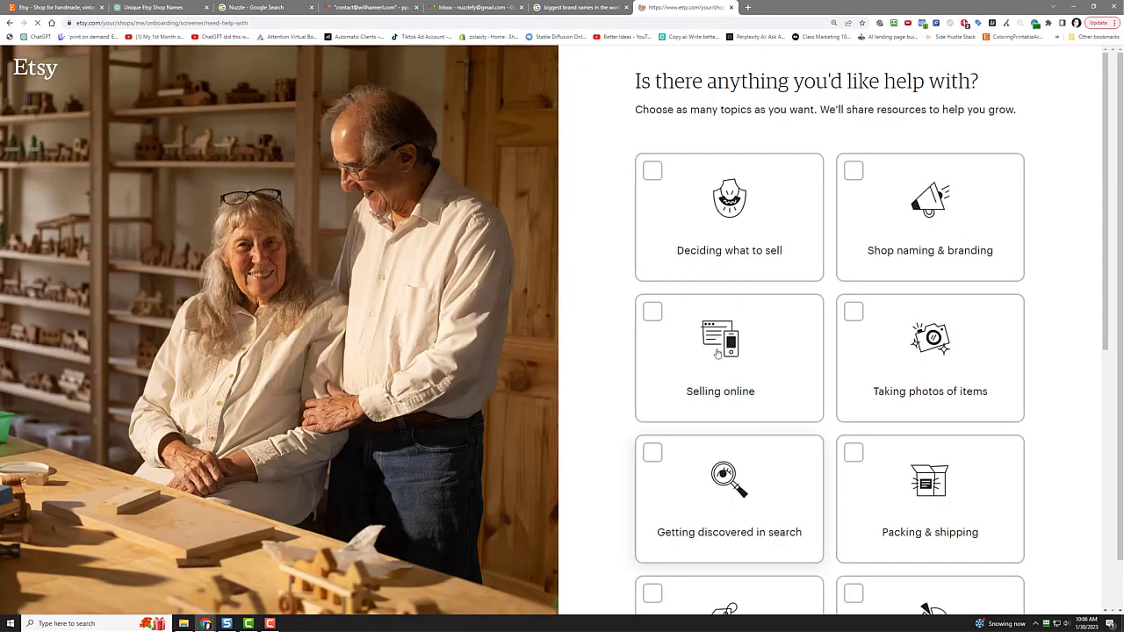
{"action": "scroll", "coordinate": [790, 162], "scroll_direction": "down", "scroll_amount": 7}
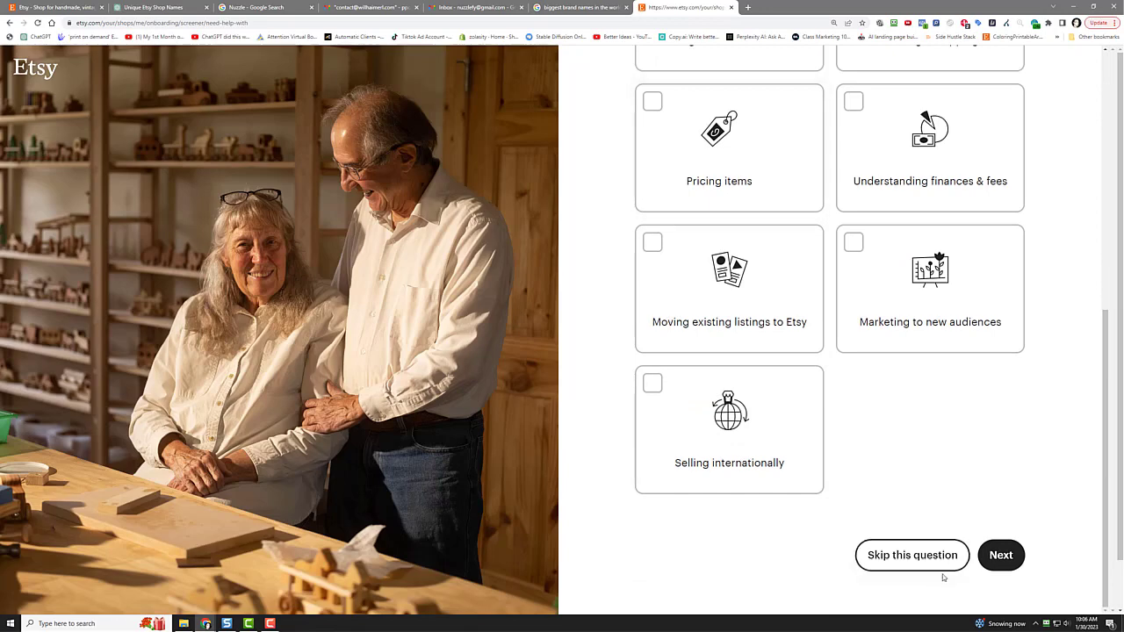
{"action": "left_click", "coordinate": [922, 556]}
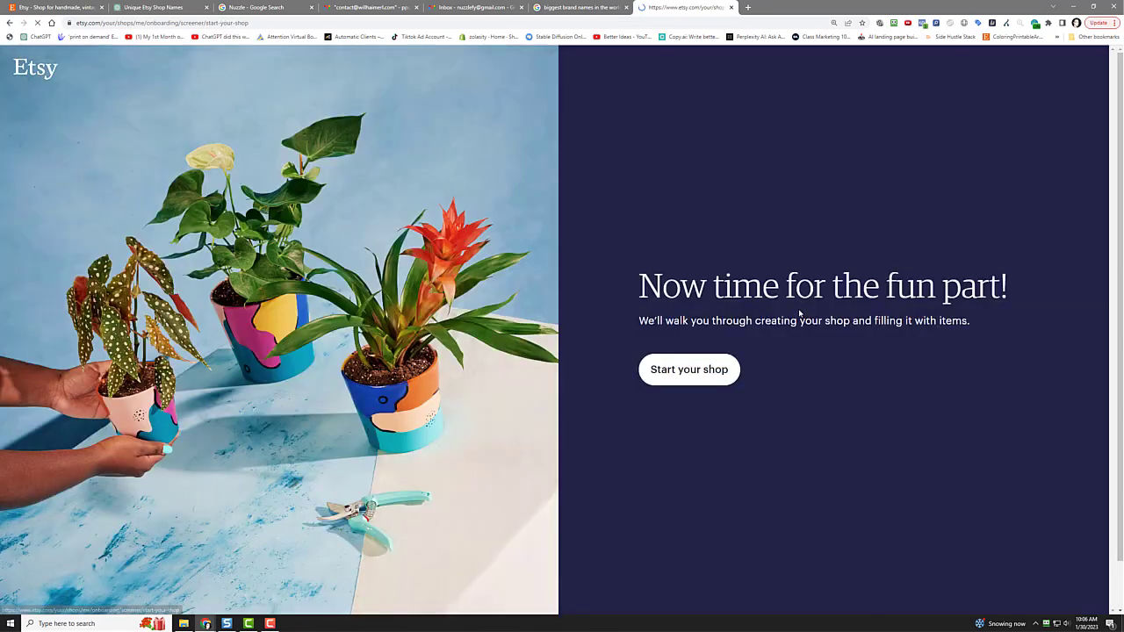
Step: Save shop preferences as English, Canada and US Dollar
{"action": "left_click", "coordinate": [678, 370]}
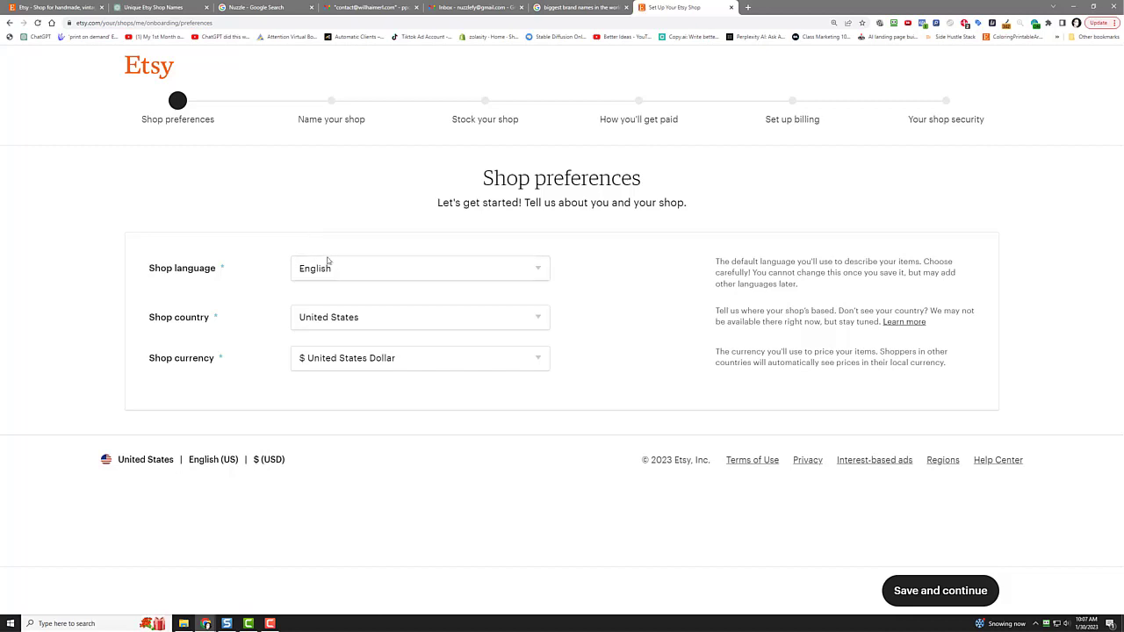
{"action": "left_click", "coordinate": [341, 323]}
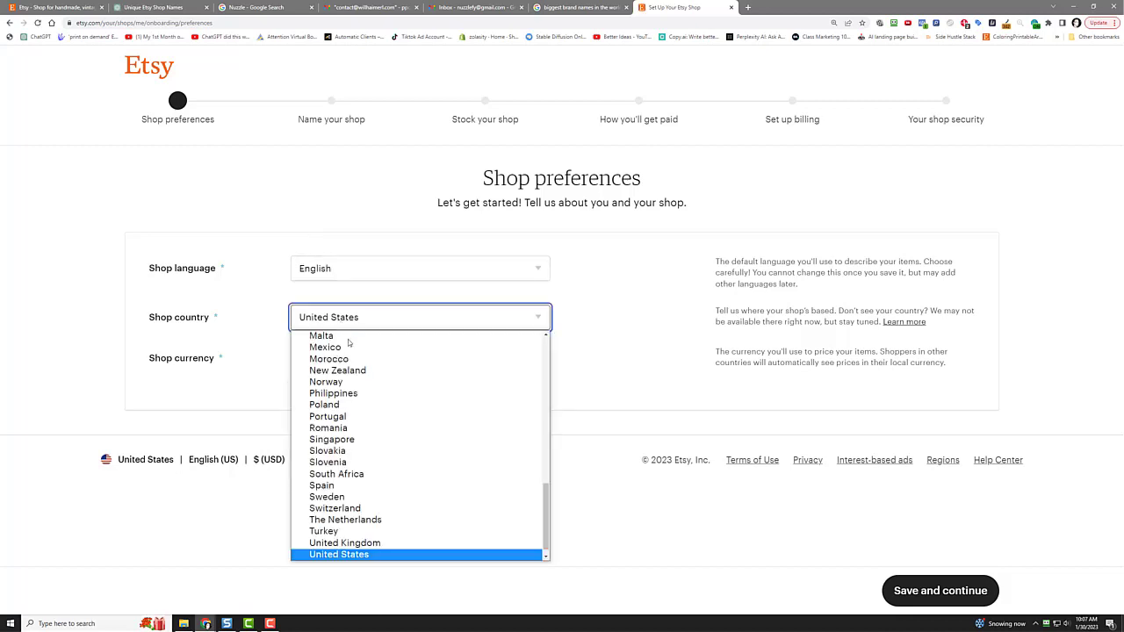
{"action": "scroll", "coordinate": [395, 444], "scroll_direction": "up", "scroll_amount": 15}
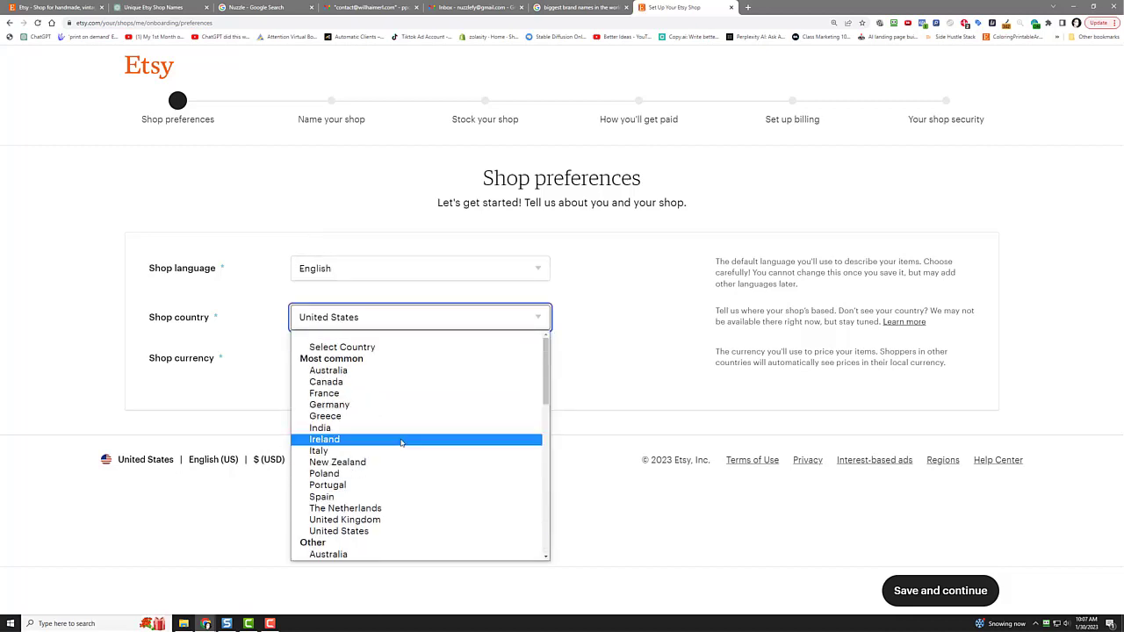
{"action": "left_click", "coordinate": [383, 381]}
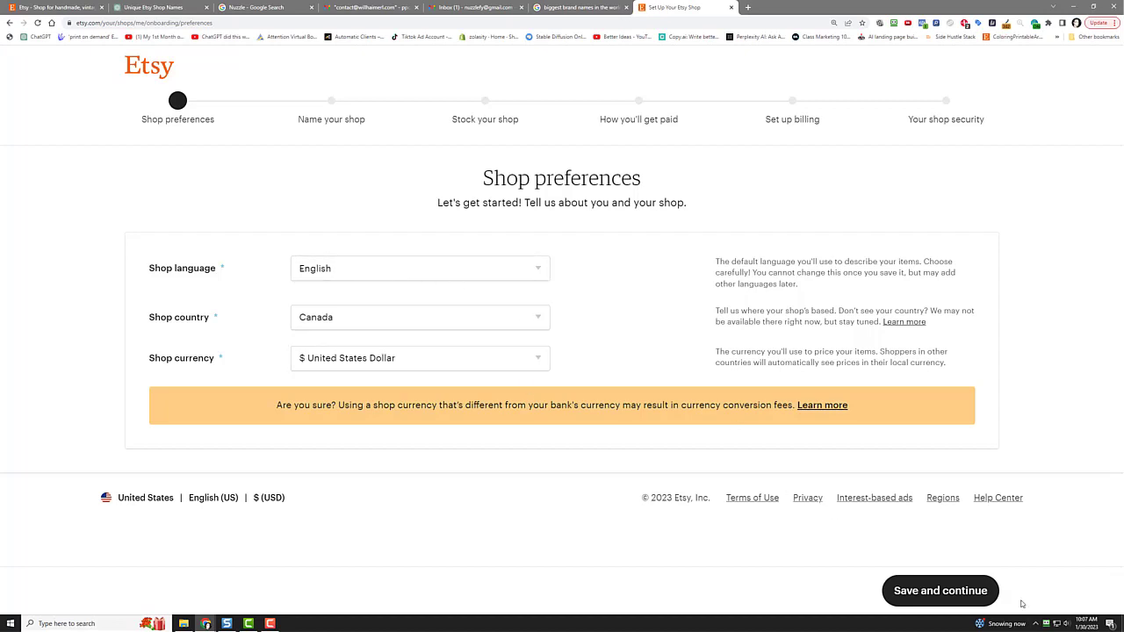
{"action": "left_click", "coordinate": [936, 588]}
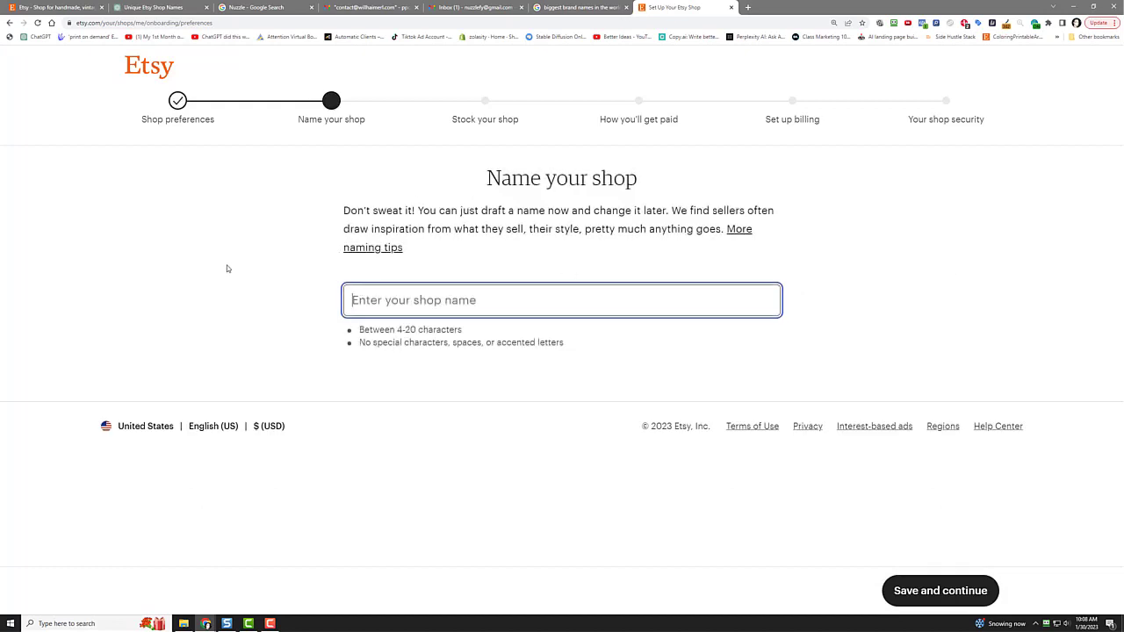
Step: Enter Nuzzlefy as the shop name and save it once shown available
{"action": "type", "text": "Nuzzlefy"}
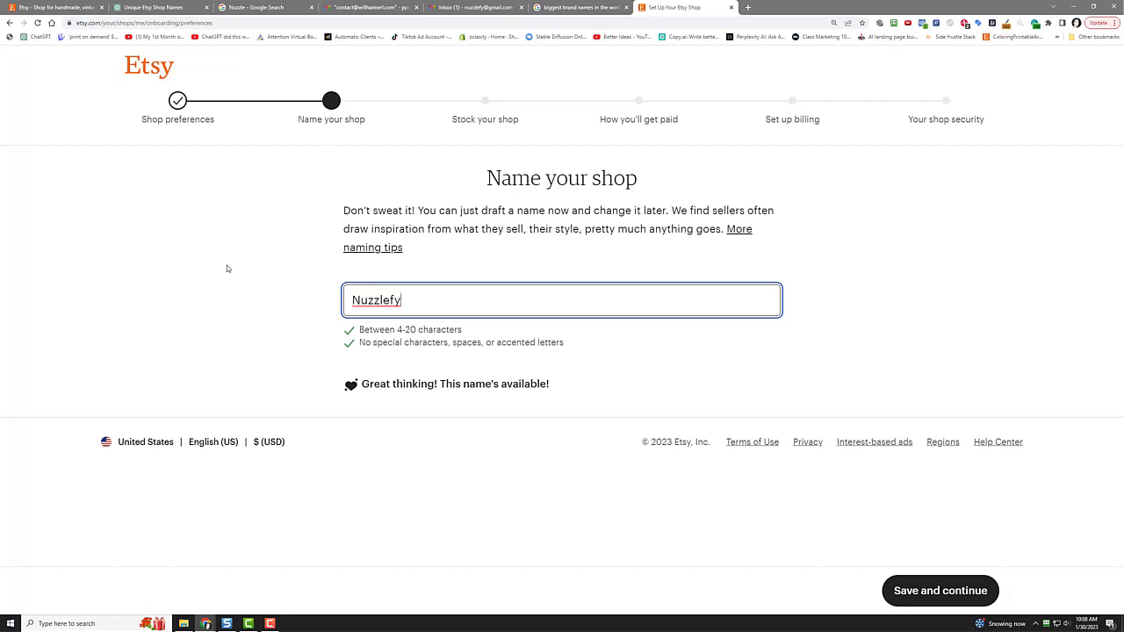
{"action": "left_click", "coordinate": [227, 268]}
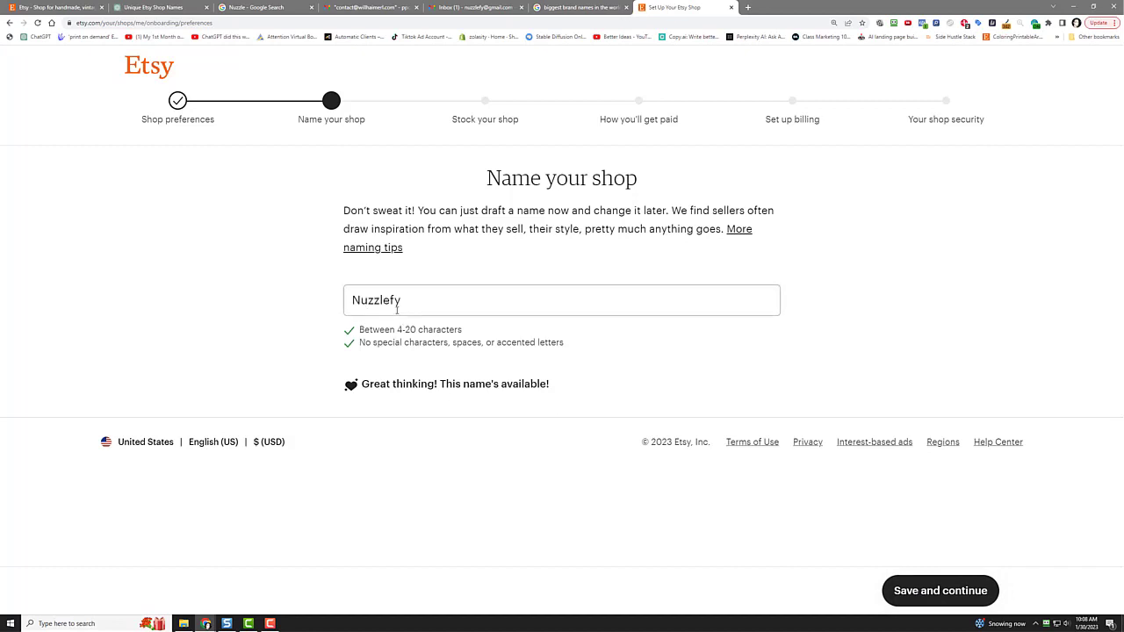
{"action": "left_click", "coordinate": [886, 582]}
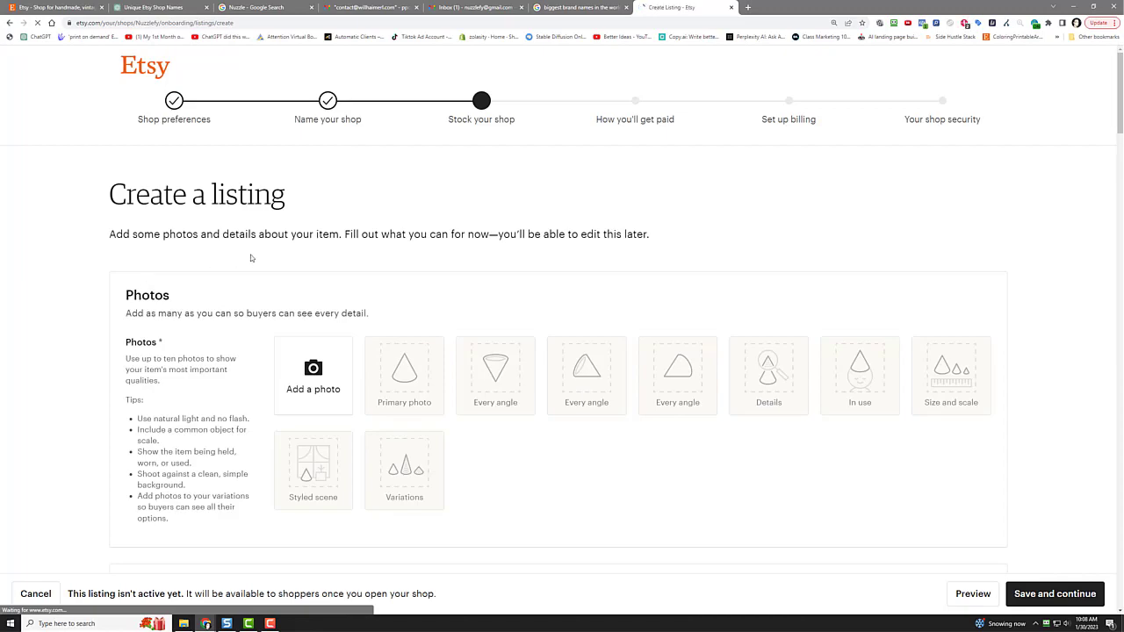
Step: Scroll through the Create a listing form's photo, details and pricing sections, then back up
{"action": "scroll", "coordinate": [588, 410], "scroll_direction": "down", "scroll_amount": 20}
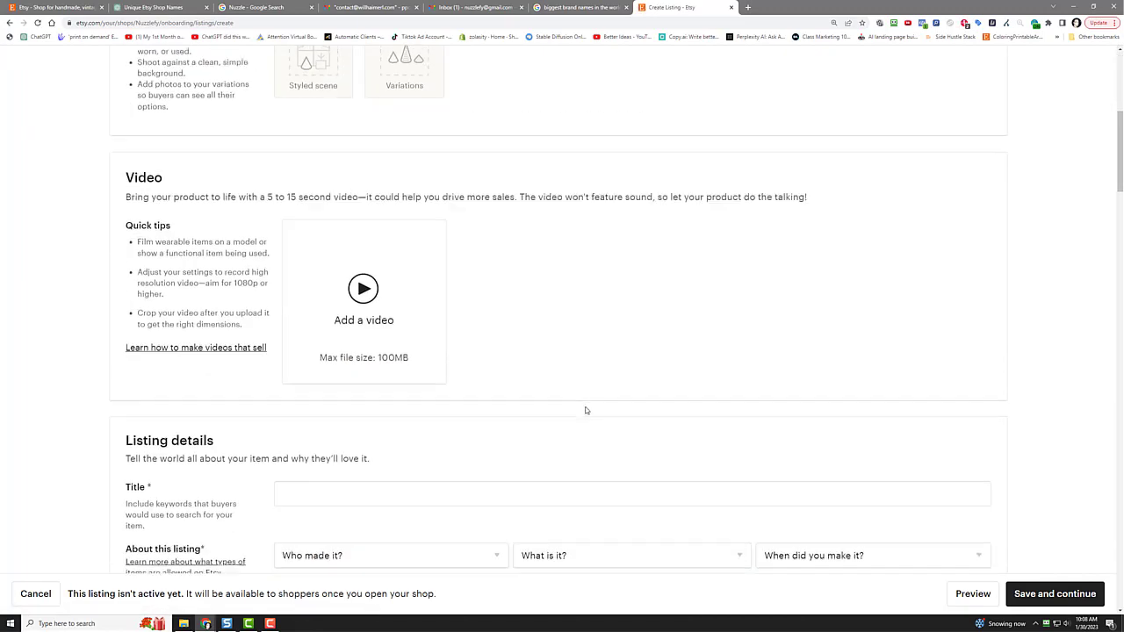
{"action": "scroll", "coordinate": [588, 414], "scroll_direction": "down", "scroll_amount": 3}
{"action": "scroll", "coordinate": [580, 426], "scroll_direction": "up", "scroll_amount": 20}
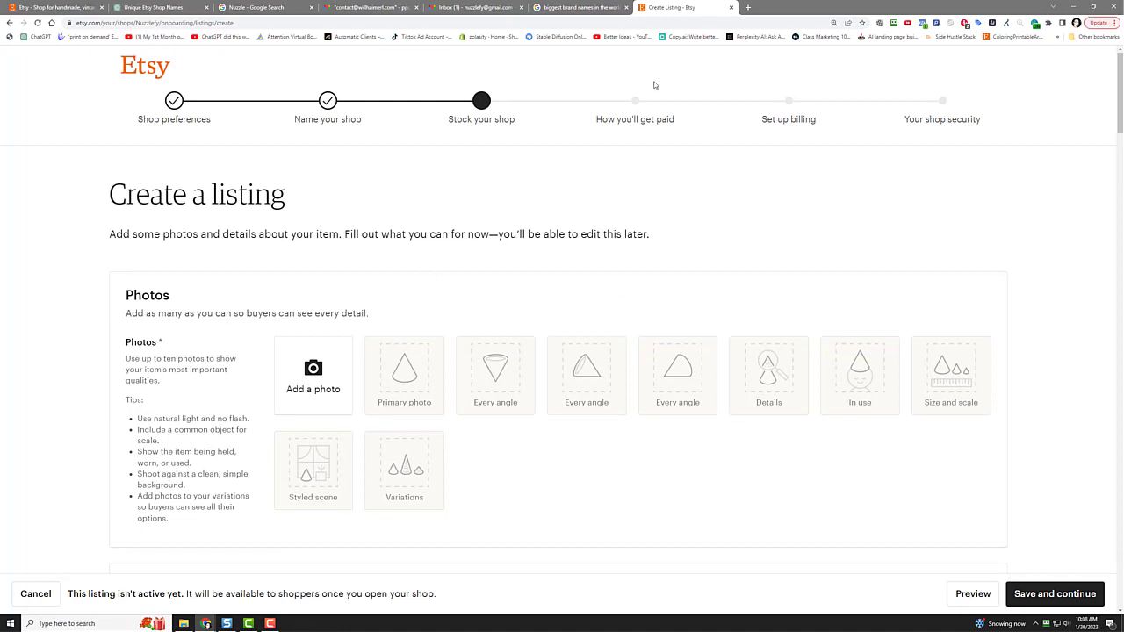
Step: Search Google Images for 'funny coffee mug' in a new tab
{"action": "left_click", "coordinate": [747, 8]}
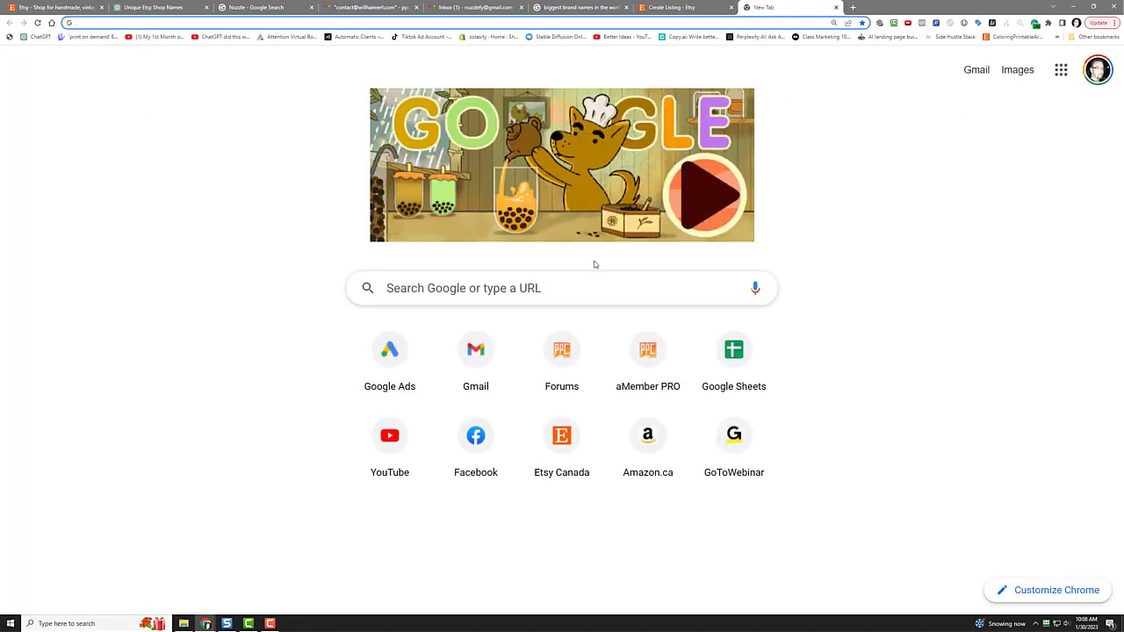
{"action": "left_click", "coordinate": [554, 288]}
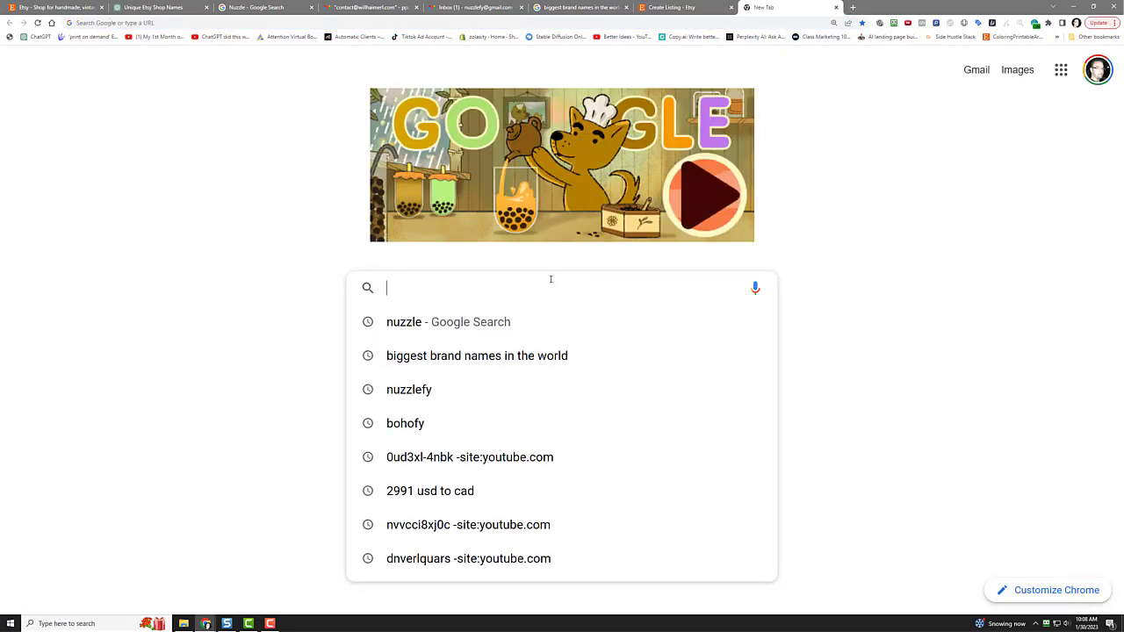
{"action": "type", "text": "funny coffee mug"}
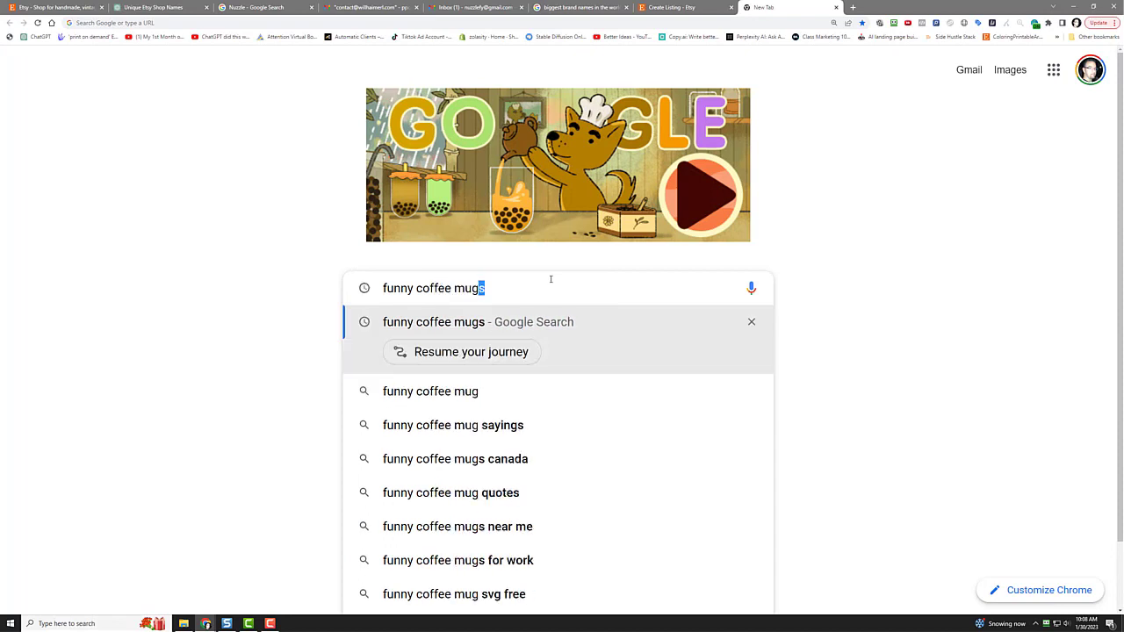
{"action": "key", "text": "Return"}
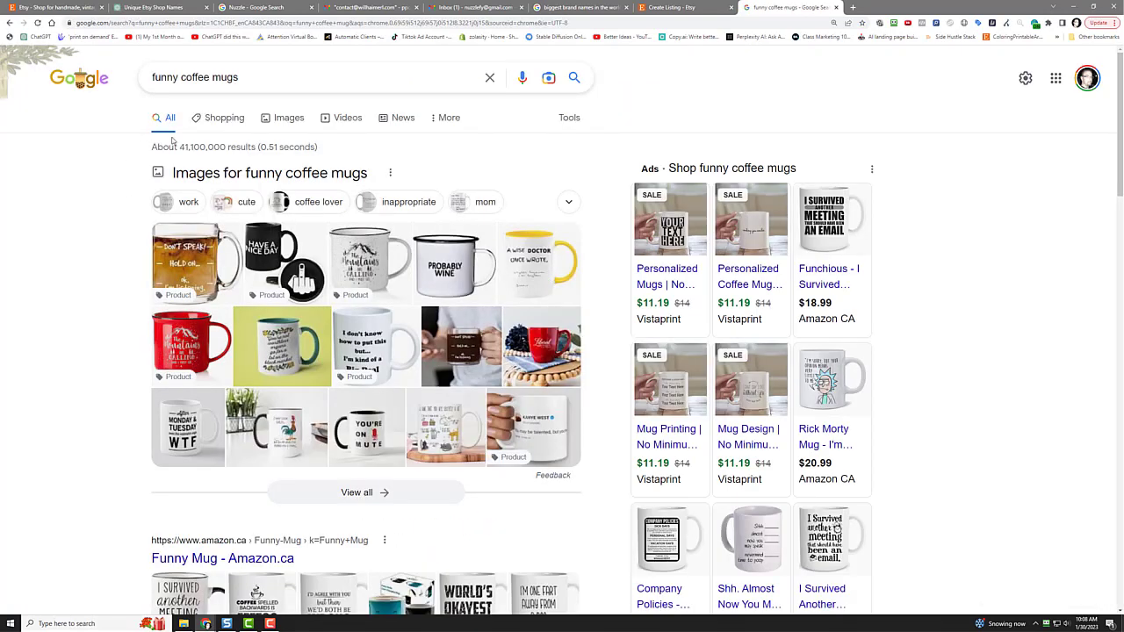
{"action": "left_click", "coordinate": [285, 118]}
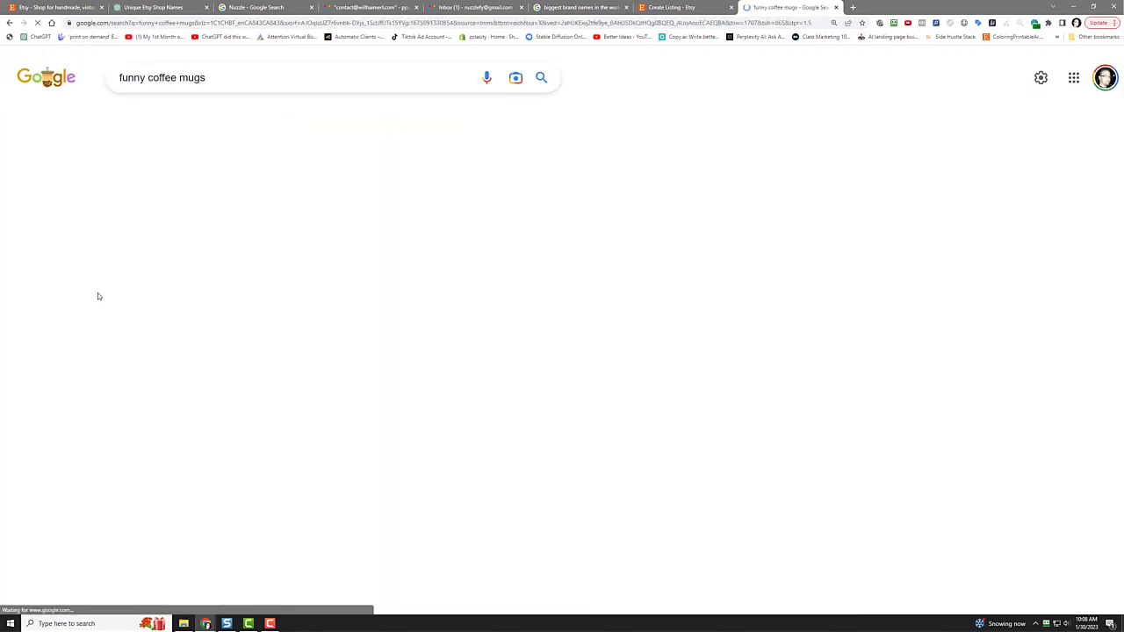
{"action": "mouse_move", "coordinate": [98, 295]}
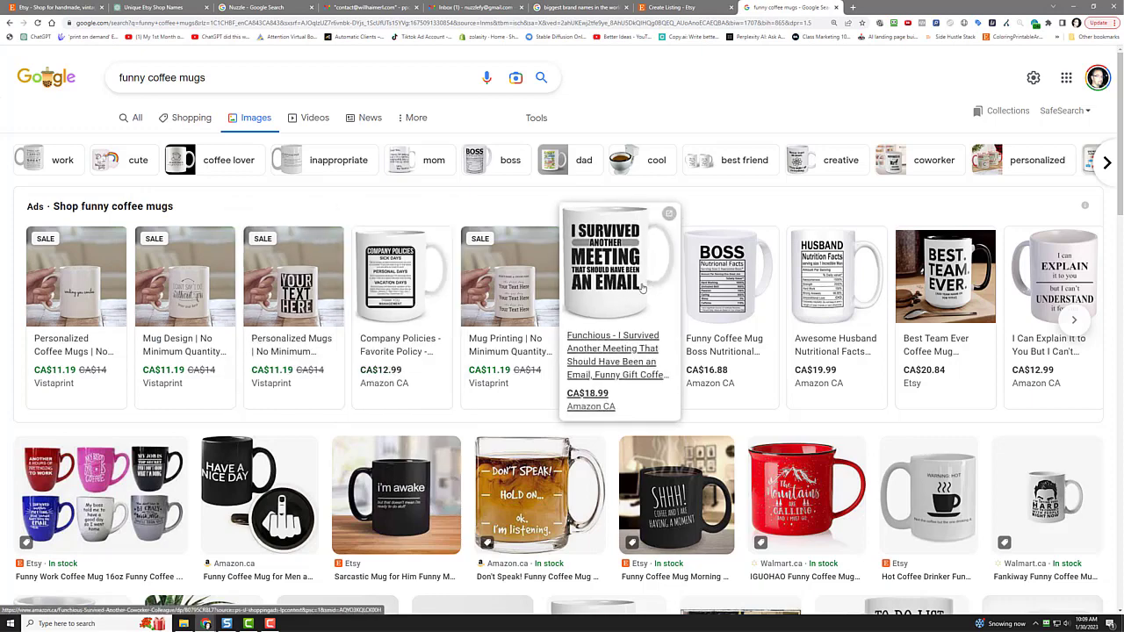
{"action": "scroll", "coordinate": [161, 233], "scroll_direction": "down", "scroll_amount": 4}
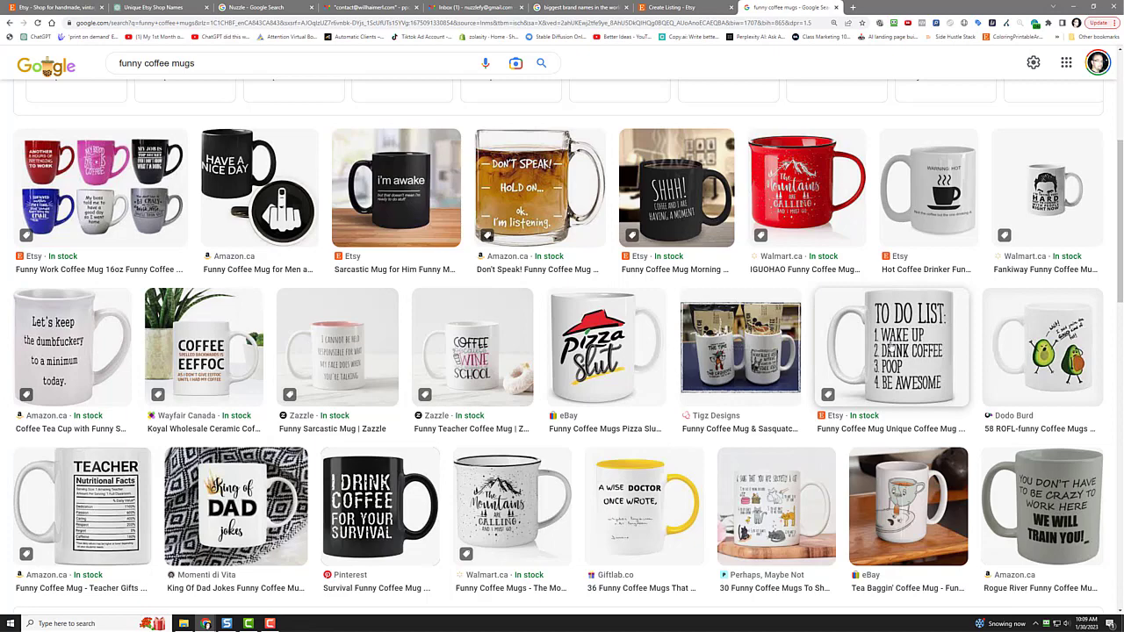
Step: Open the TO DO LIST mug's large preview, abandoning Save image as for a screen capture
{"action": "left_click", "coordinate": [890, 349]}
{"action": "right_click", "coordinate": [914, 250]}
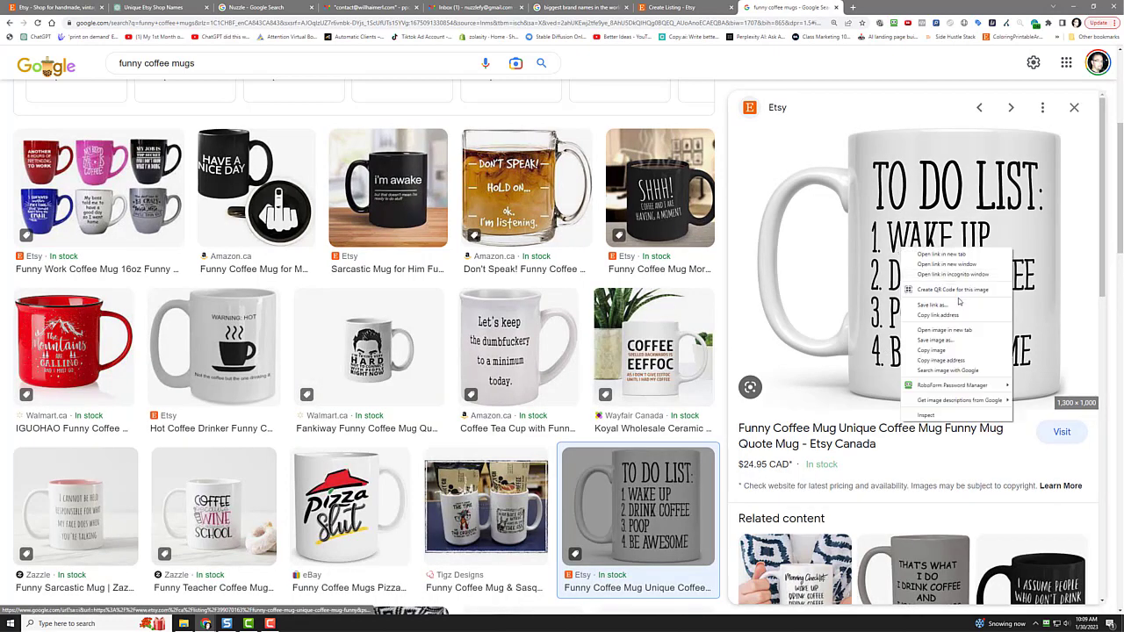
{"action": "left_click", "coordinate": [936, 340]}
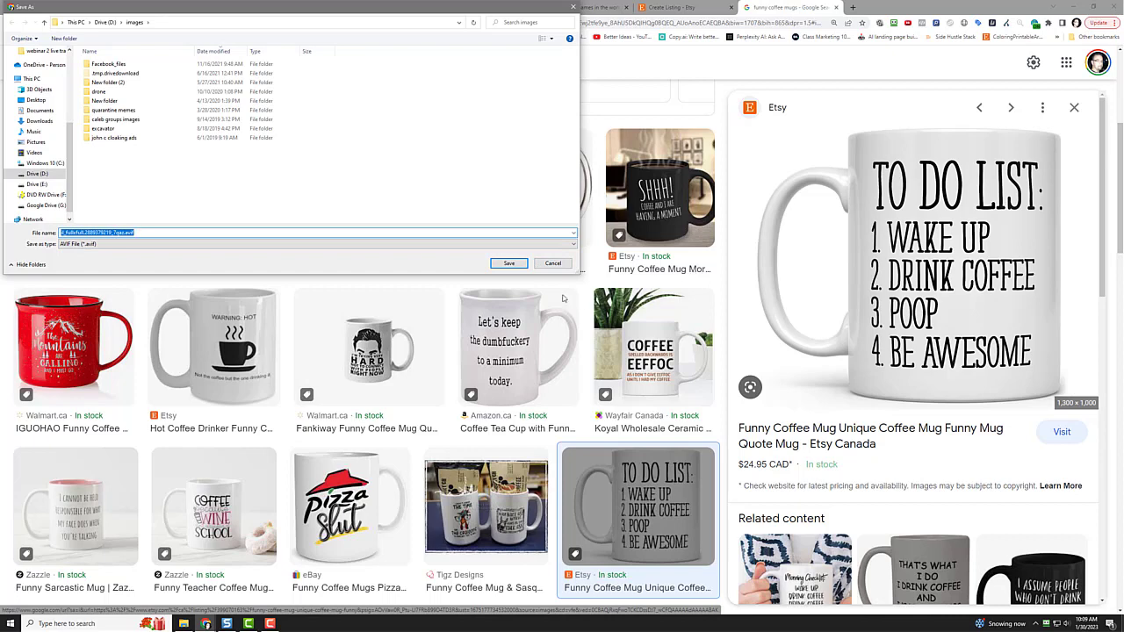
{"action": "left_click", "coordinate": [551, 263]}
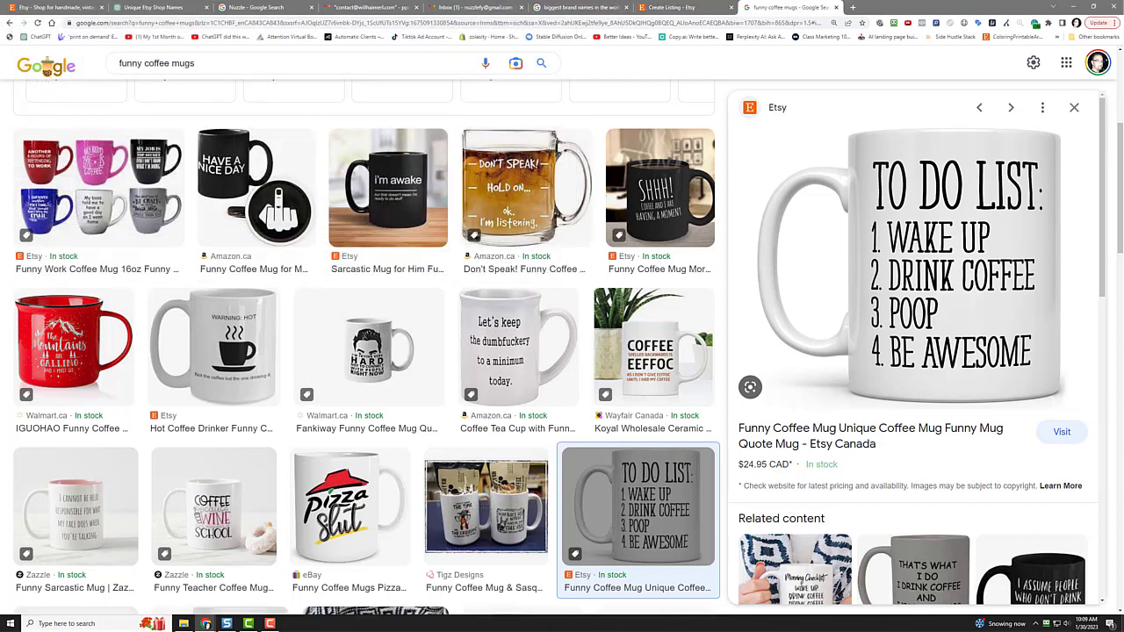
{"action": "key", "text": "Print"}
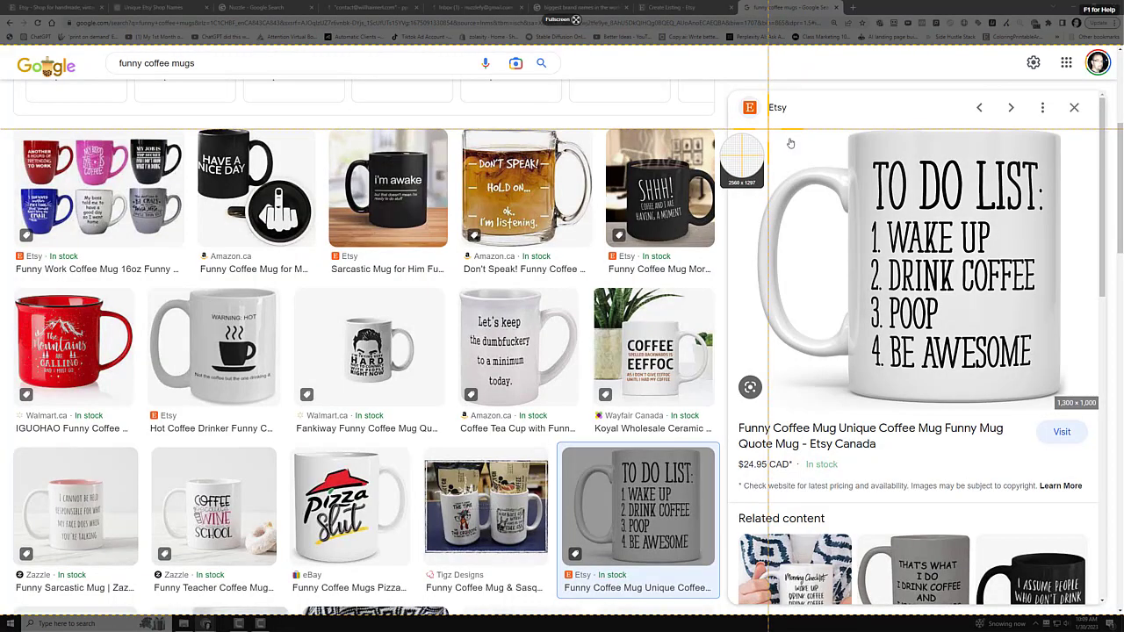
Step: Capture the mug image region and create a 'demo etsy shop' folder on Drive D
{"action": "left_click_drag", "start_coordinate": [768, 124], "coordinate": [1070, 397]}
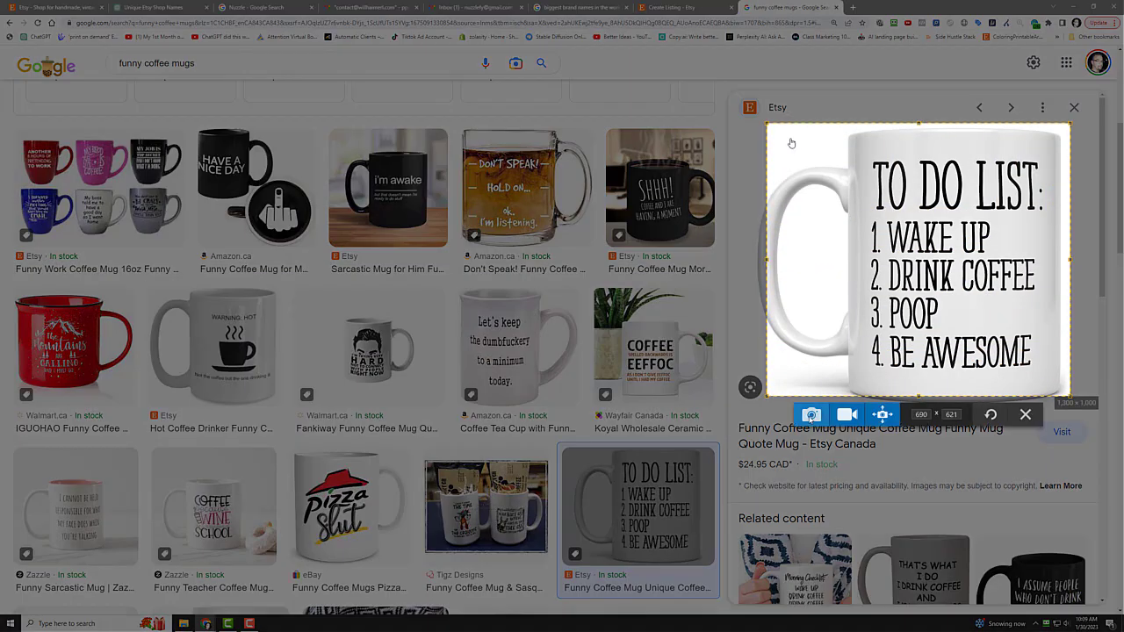
{"action": "left_click", "coordinate": [811, 415]}
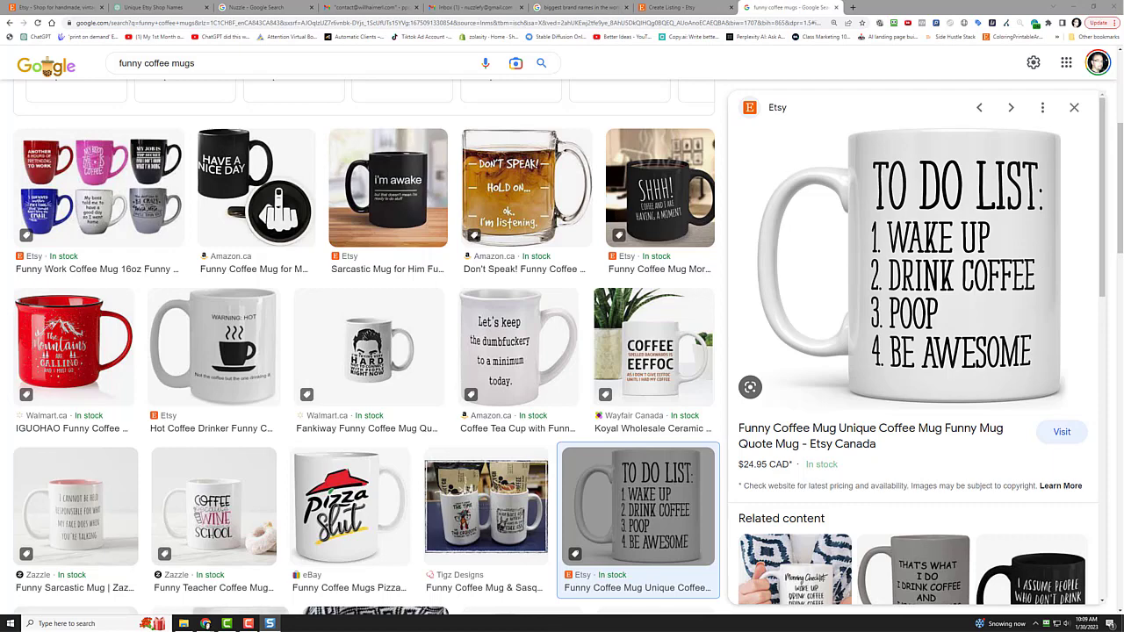
{"action": "left_click_drag", "start_coordinate": [332, 211], "coordinate": [499, 107]}
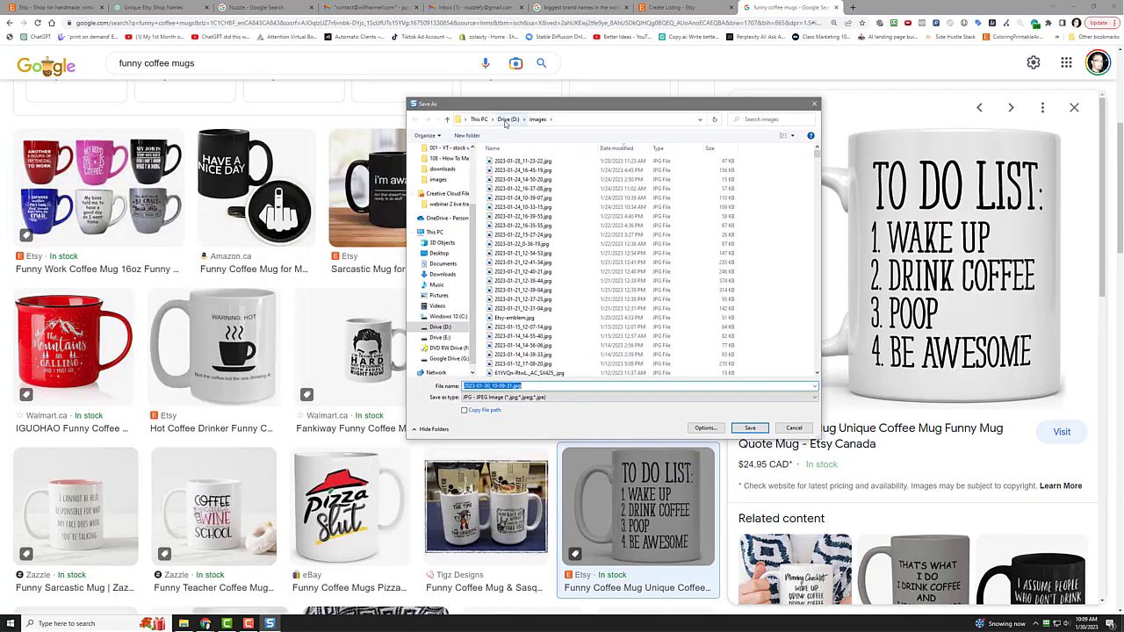
{"action": "left_click", "coordinate": [507, 119]}
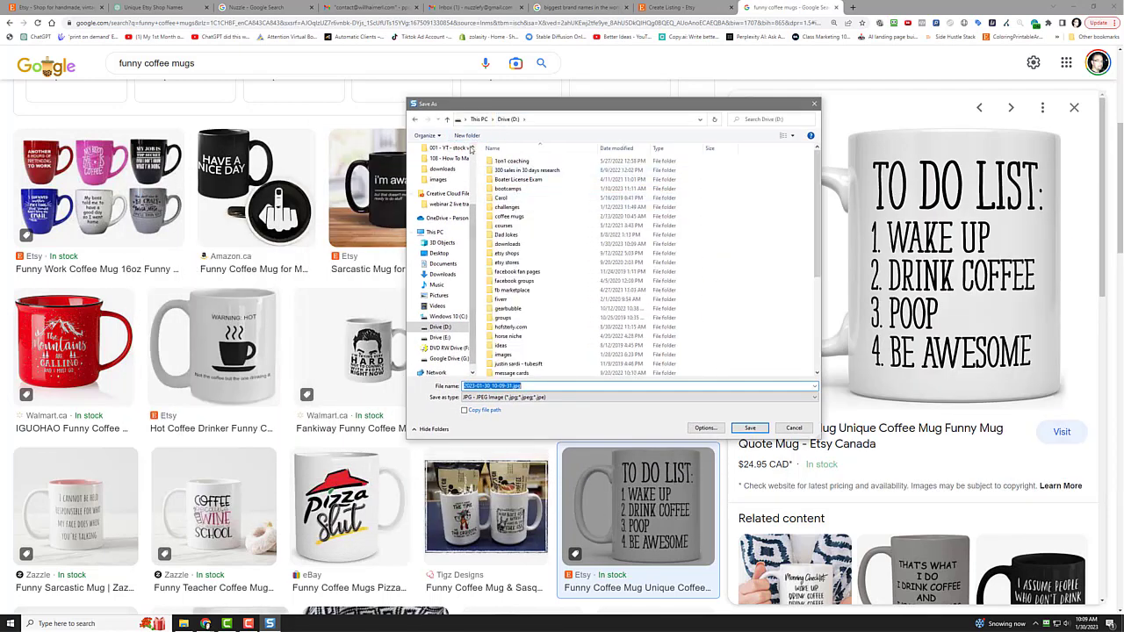
{"action": "left_click", "coordinate": [467, 135]}
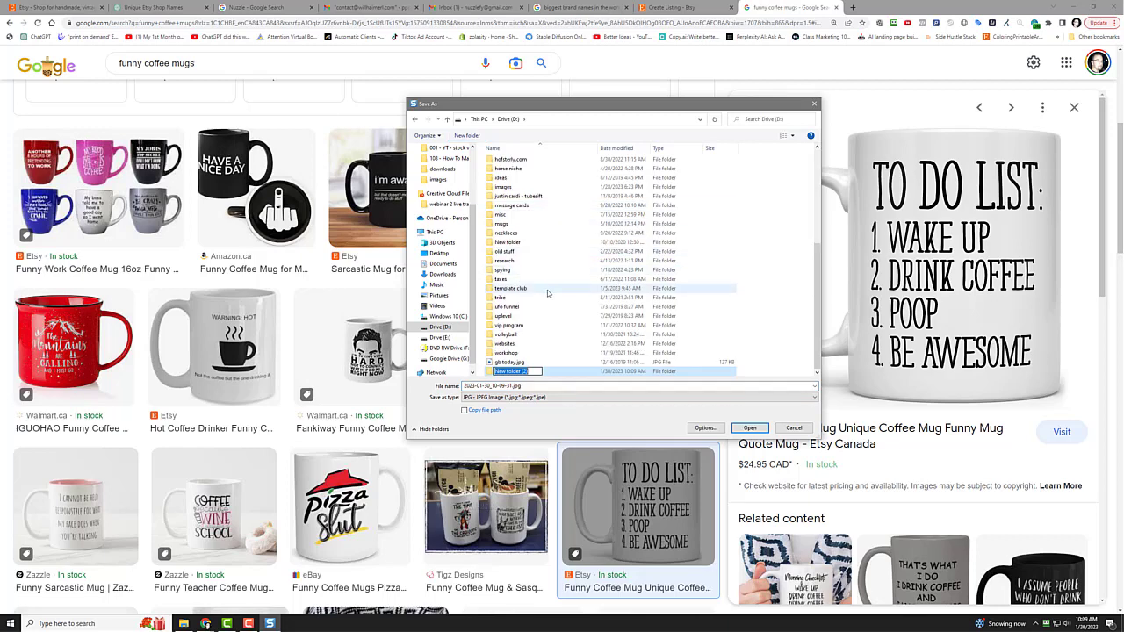
{"action": "type", "text": "demo etsy shop"}
{"action": "key", "text": "Return"}
{"action": "key", "text": "Return"}
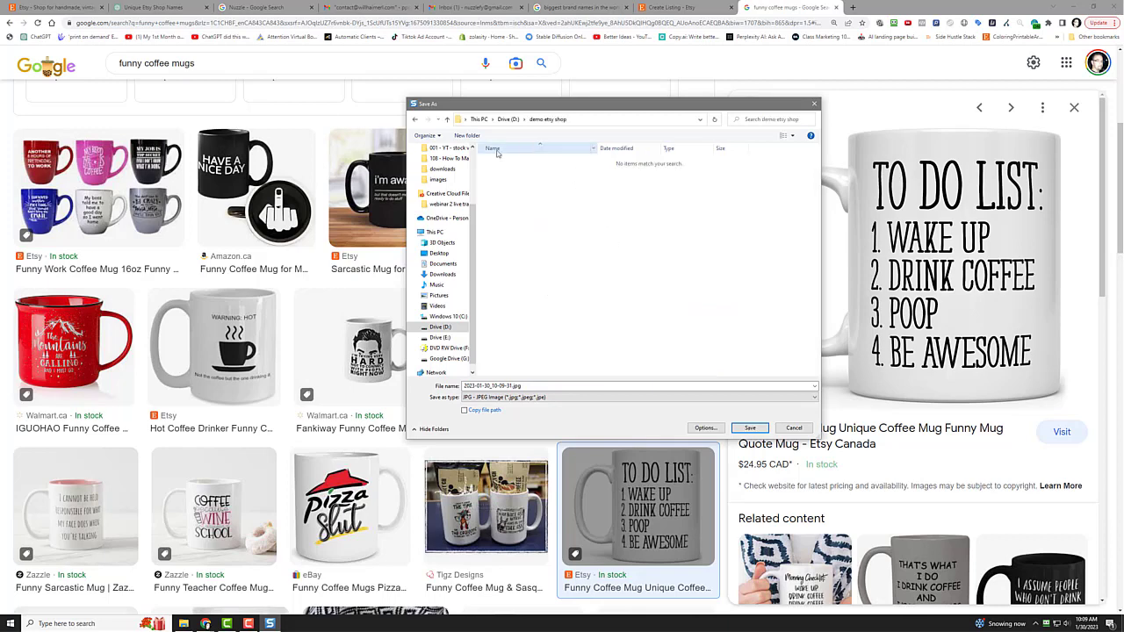
Step: Create a 'products' subfolder and save the mug capture into it
{"action": "left_click", "coordinate": [466, 135]}
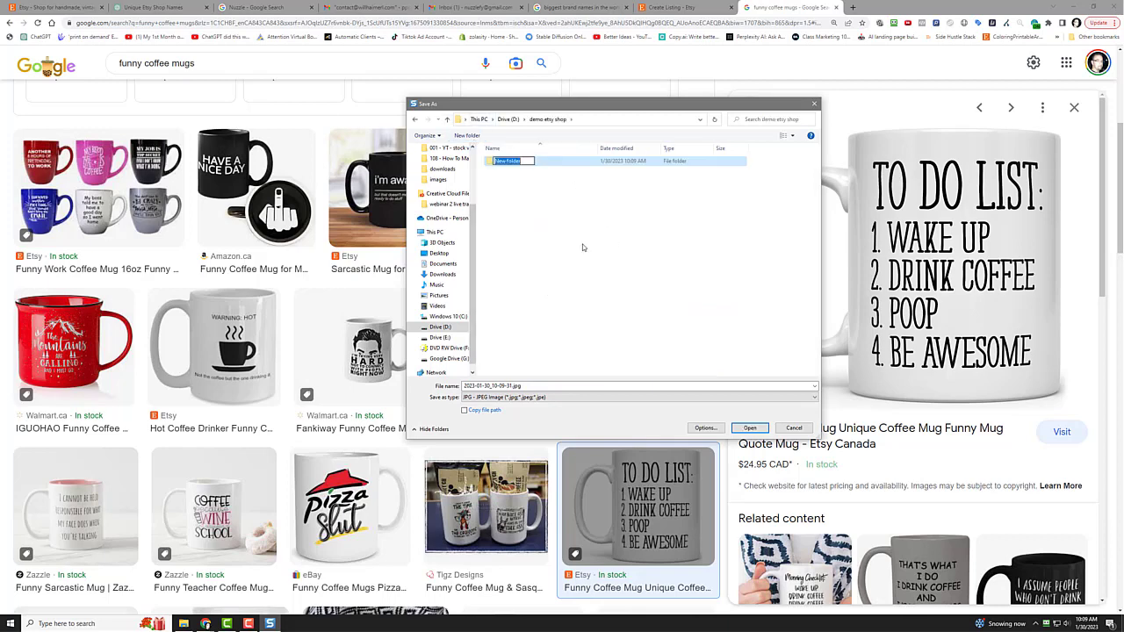
{"action": "type", "text": "products"}
{"action": "key", "text": "Return"}
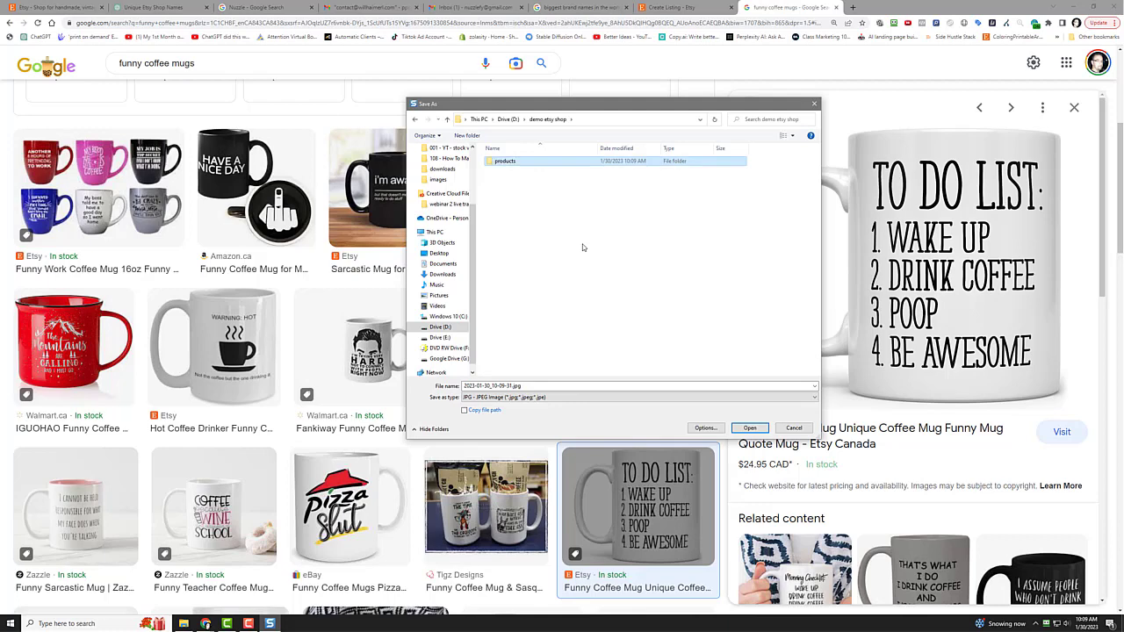
{"action": "key", "text": "Return"}
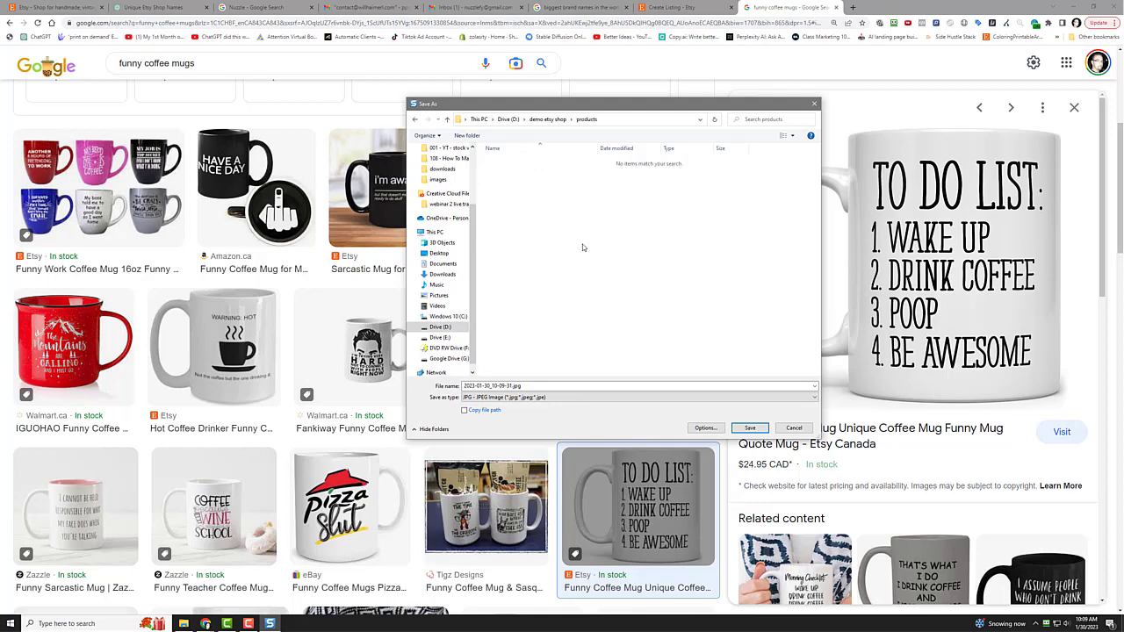
{"action": "left_click", "coordinate": [747, 430]}
{"action": "left_click", "coordinate": [681, 7]}
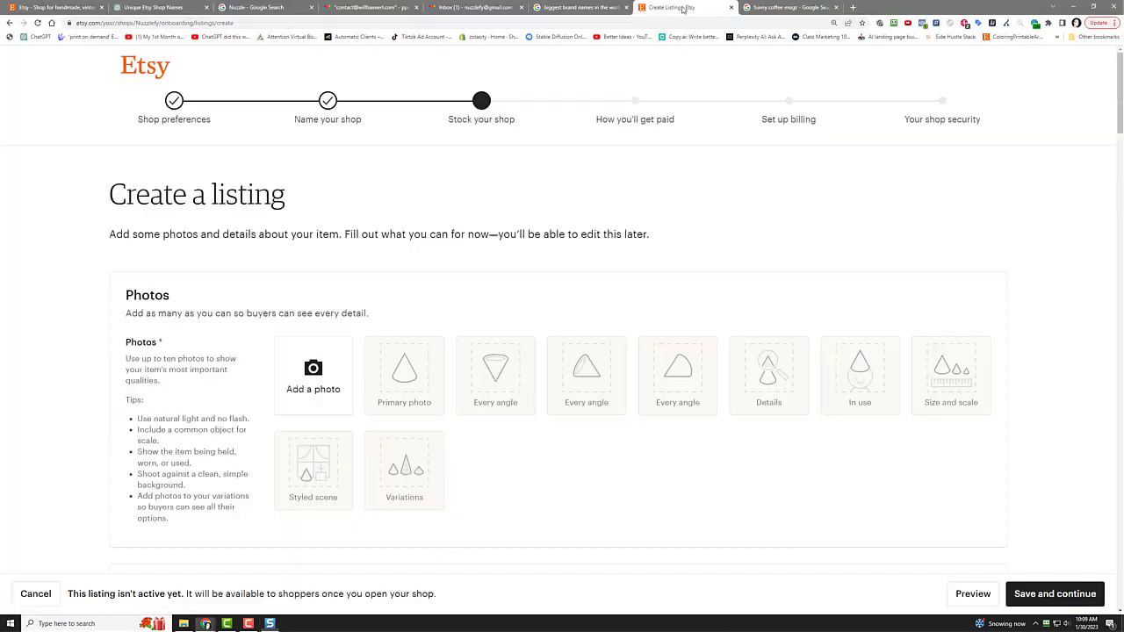
Step: Upload the mug JPG from D:\demo etsy shop\products as the listing photo
{"action": "left_click", "coordinate": [315, 374]}
{"action": "left_click", "coordinate": [103, 22]}
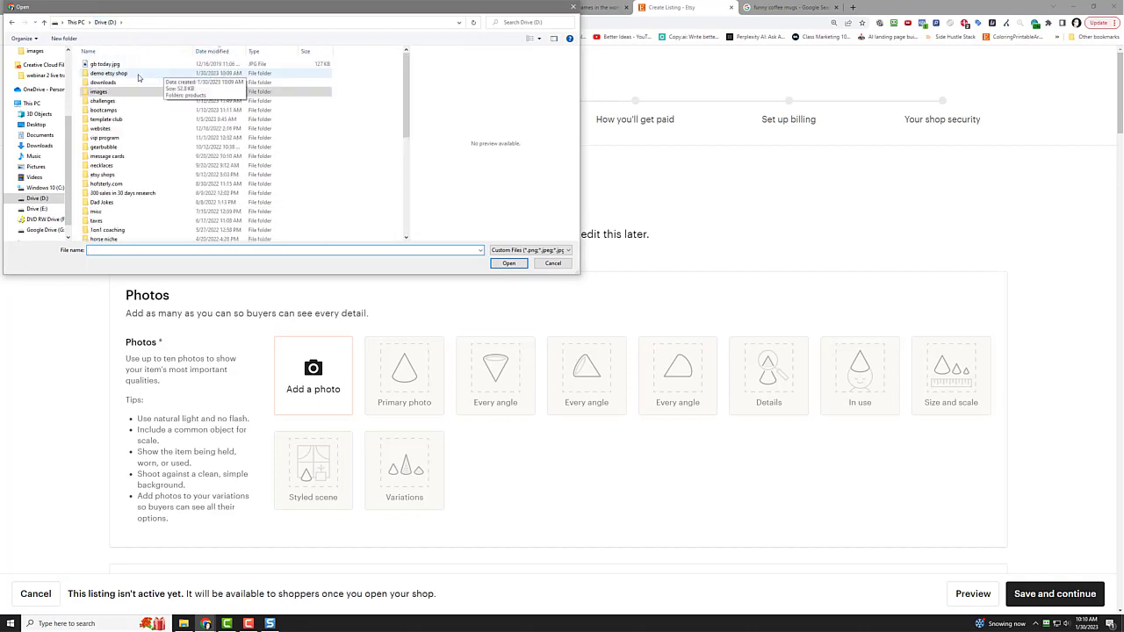
{"action": "double_click", "coordinate": [154, 74]}
{"action": "double_click", "coordinate": [109, 65]}
{"action": "left_click", "coordinate": [110, 68]}
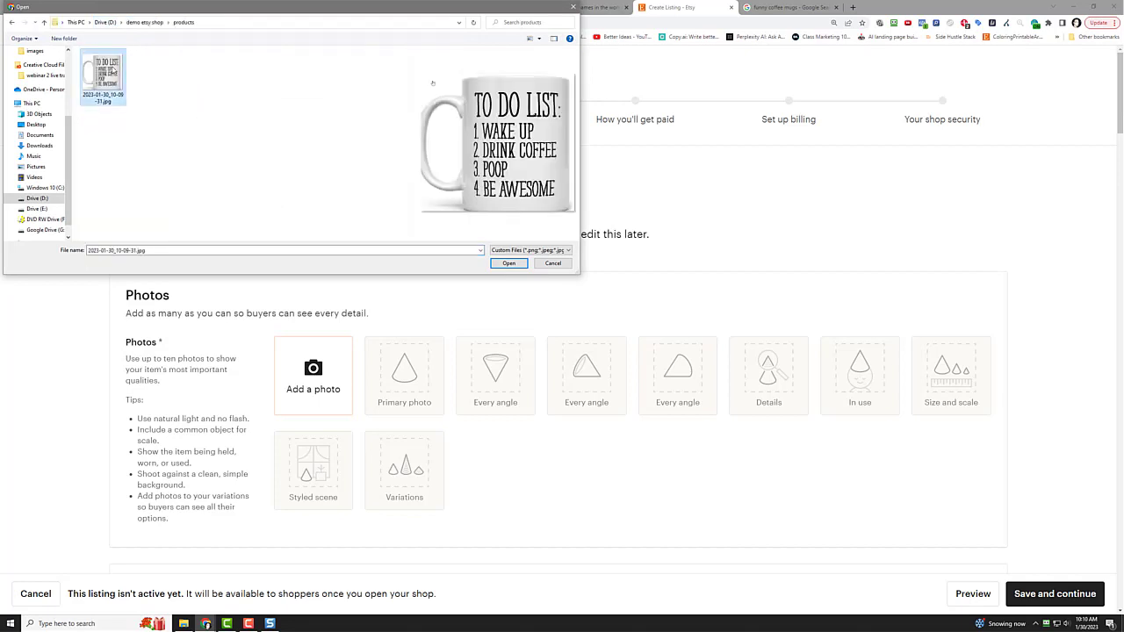
{"action": "left_click", "coordinate": [509, 264]}
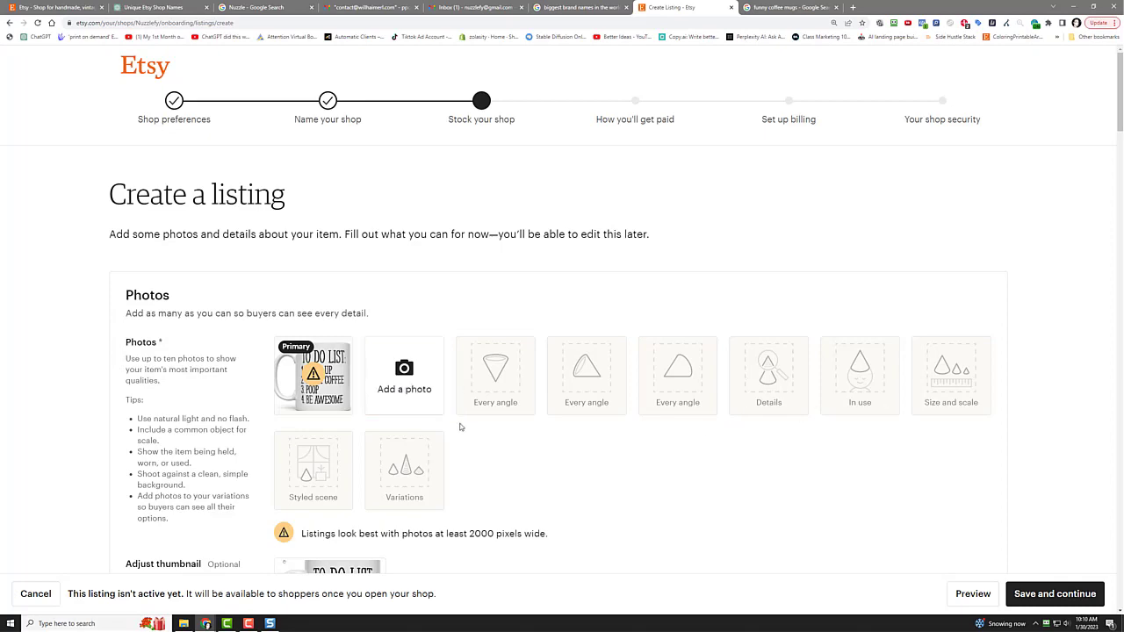
Step: Begin the listing title with 'To Do List - Cofee'
{"action": "scroll", "coordinate": [565, 447], "scroll_direction": "down", "scroll_amount": 5}
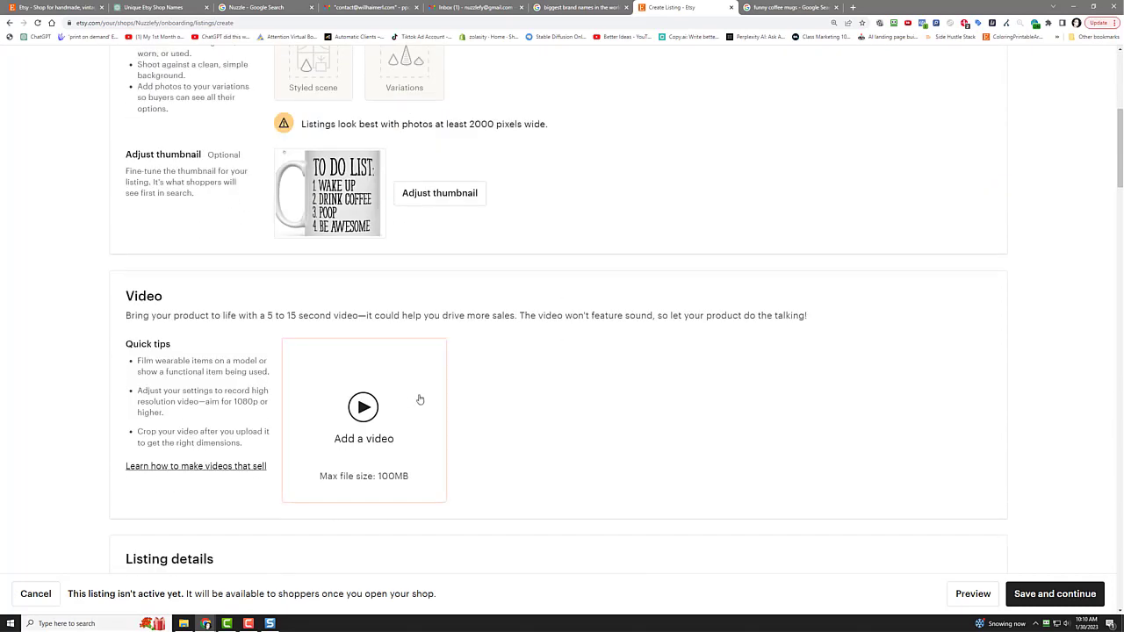
{"action": "scroll", "coordinate": [594, 402], "scroll_direction": "down", "scroll_amount": 4}
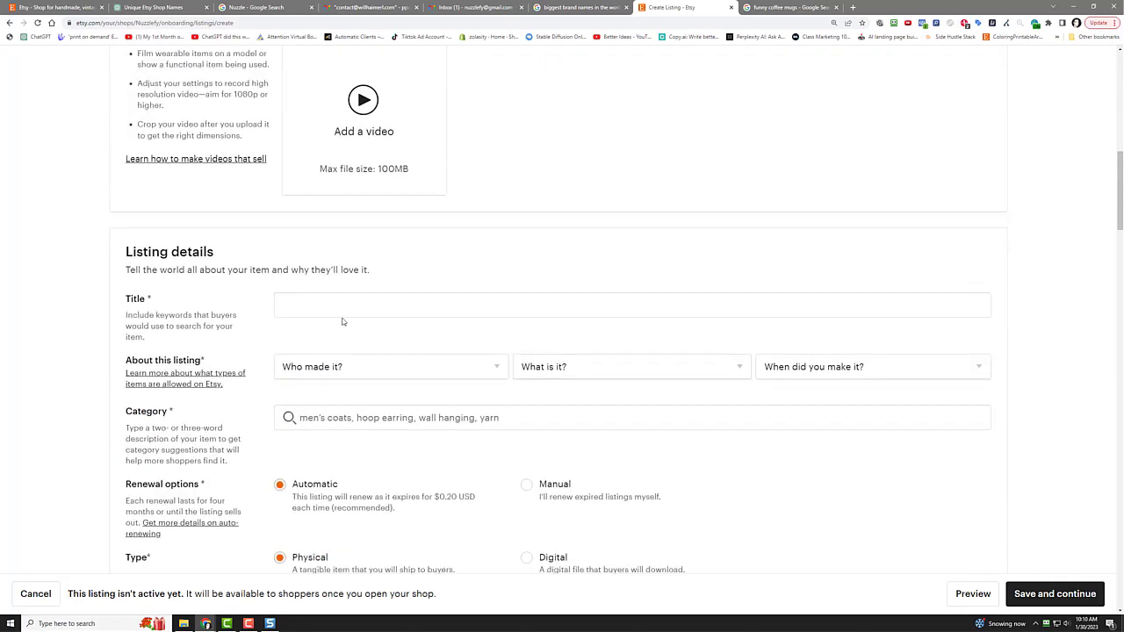
{"action": "scroll", "coordinate": [475, 313], "scroll_direction": "up", "scroll_amount": 8}
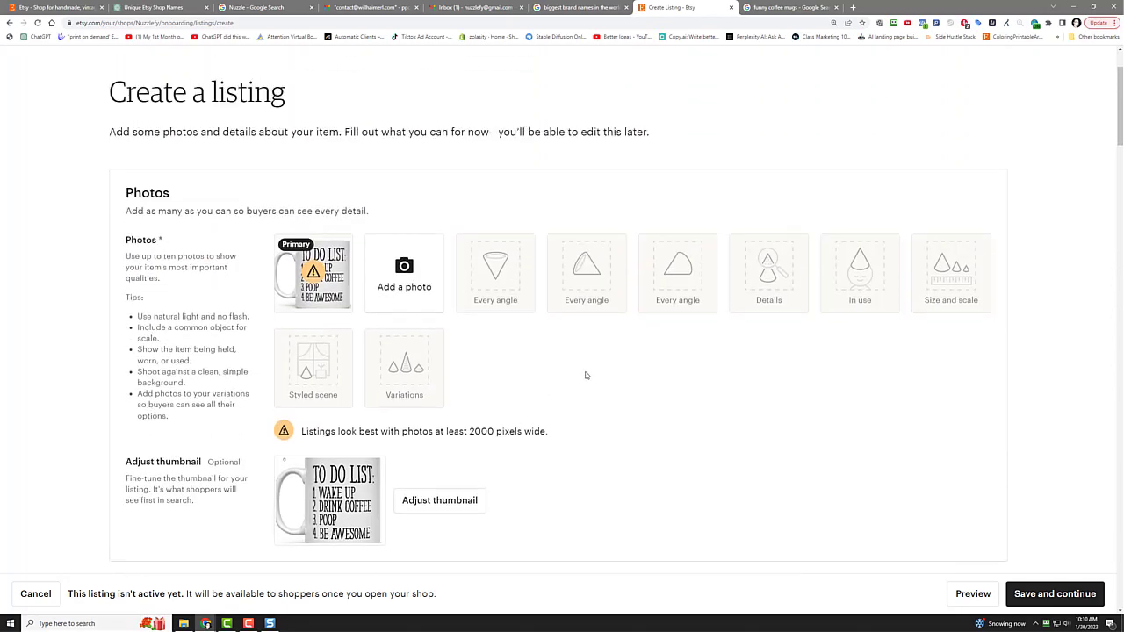
{"action": "scroll", "coordinate": [638, 357], "scroll_direction": "down", "scroll_amount": 6}
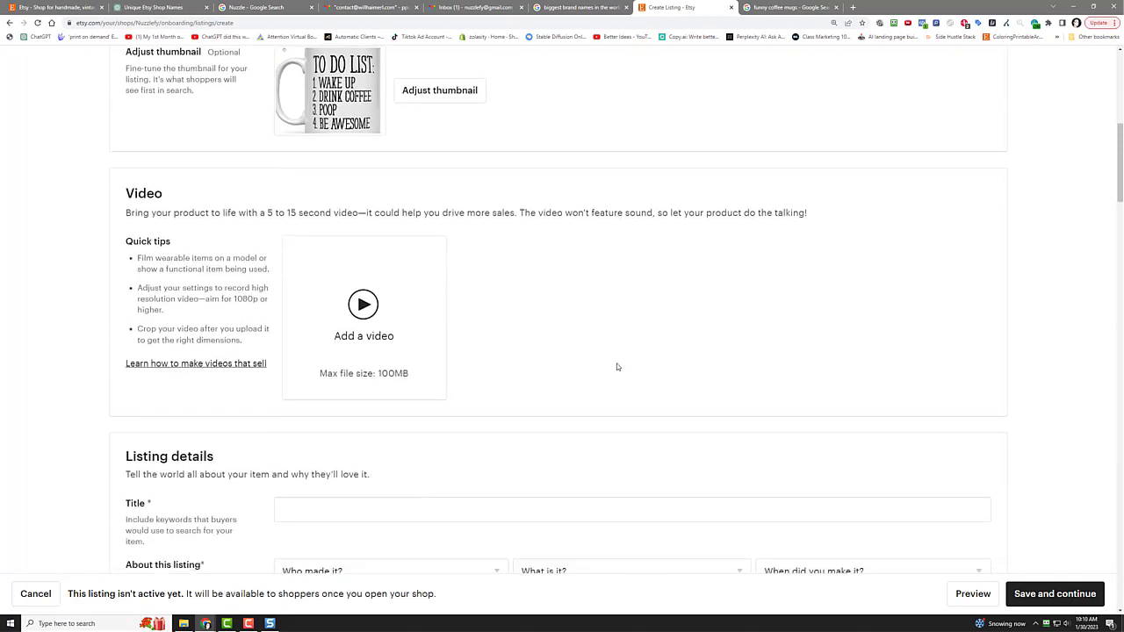
{"action": "left_click", "coordinate": [386, 407]}
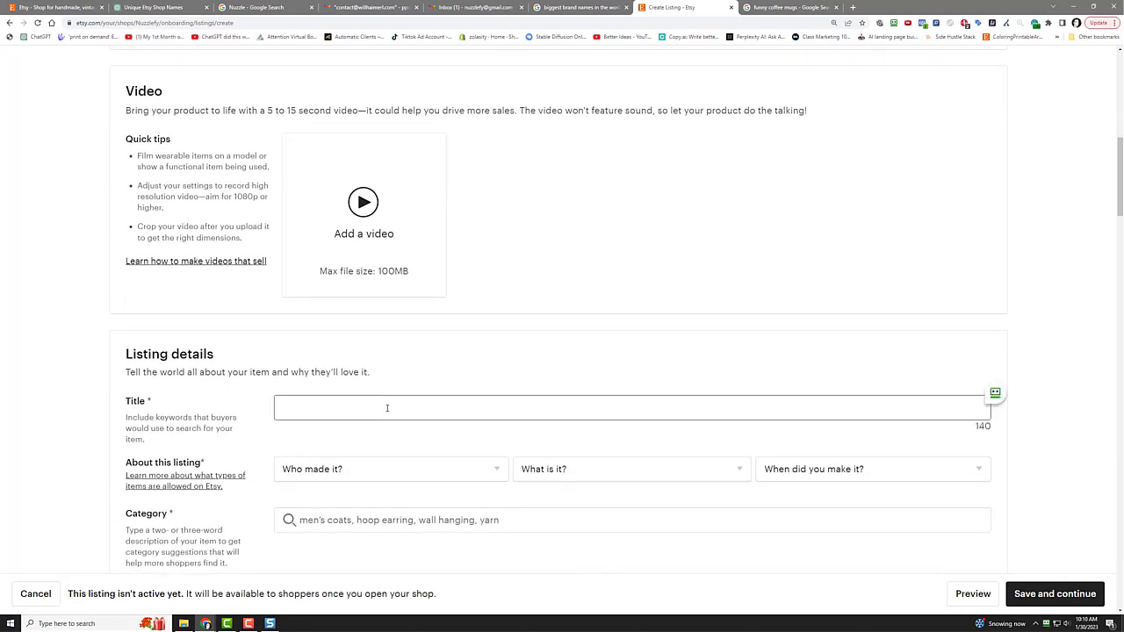
{"action": "type", "text": "To Do List - Cofee"}
Step: Correct the title to 'To Do List - Coffee Mug'
{"action": "key", "text": "BackSpace"}
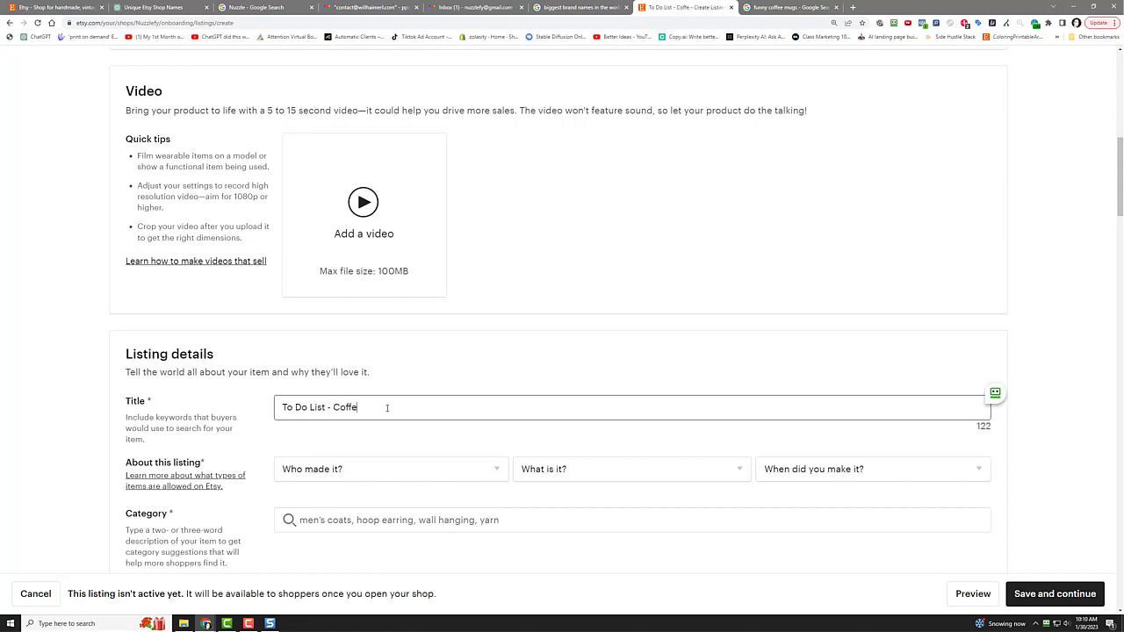
{"action": "double_click", "coordinate": [386, 408]}
{"action": "type", "text": "Coffee Mug"}
{"action": "scroll", "coordinate": [614, 344], "scroll_direction": "down", "scroll_amount": 4}
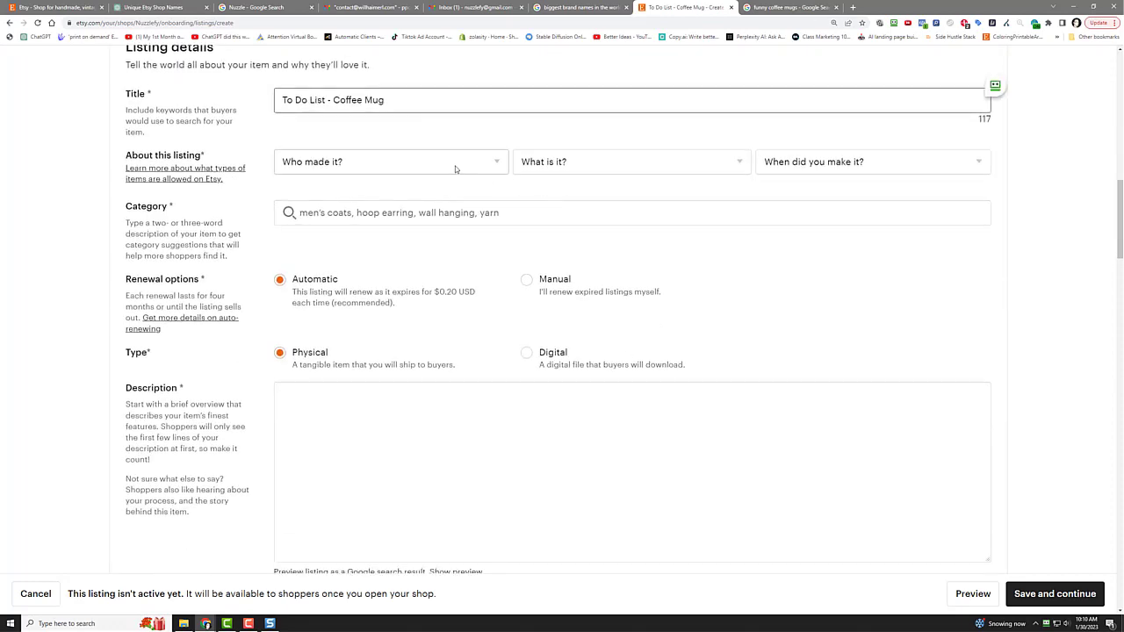
Step: Mark the listing as made by I did, A finished product, Made To Order
{"action": "left_click", "coordinate": [455, 166]}
{"action": "left_click", "coordinate": [406, 202]}
{"action": "left_click", "coordinate": [550, 170]}
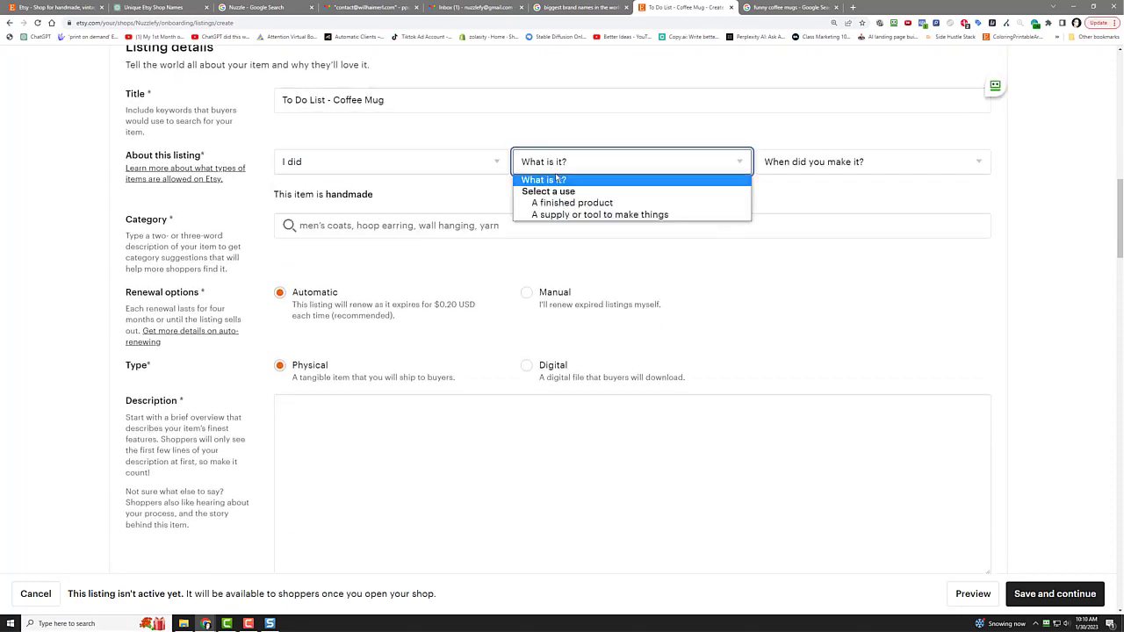
{"action": "left_click", "coordinate": [559, 204]}
{"action": "left_click", "coordinate": [848, 163]}
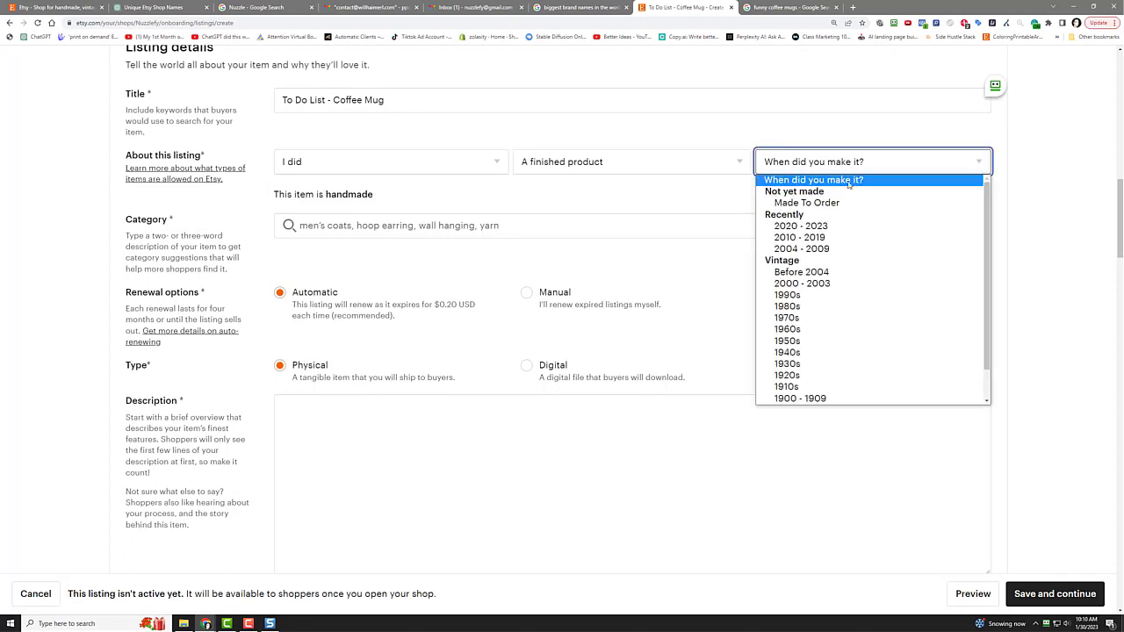
{"action": "left_click", "coordinate": [774, 206]}
{"action": "left_click", "coordinate": [708, 206]}
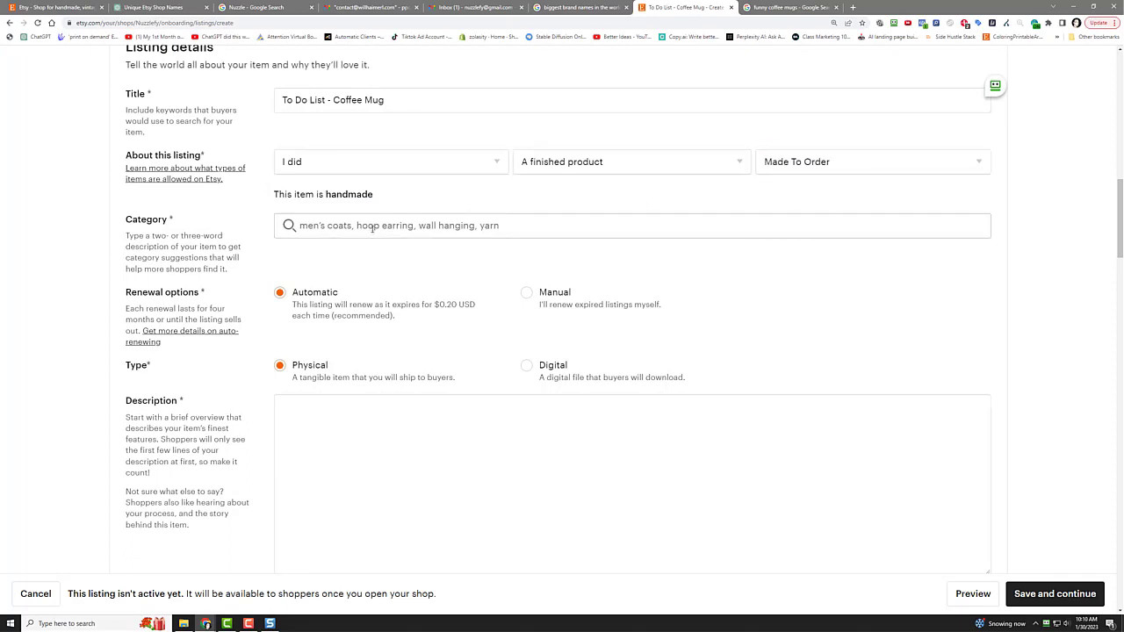
Step: Search categories for 'coffee mug' and choose Mugs
{"action": "left_click", "coordinate": [372, 227]}
{"action": "type", "text": "coff"}
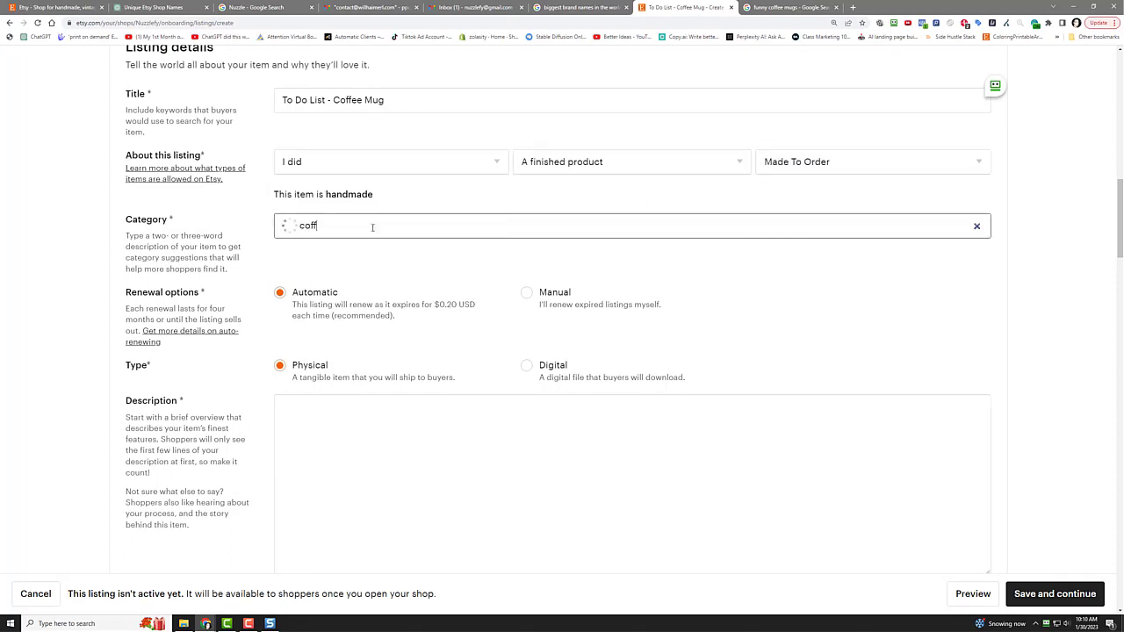
{"action": "type", "text": "ee mug"}
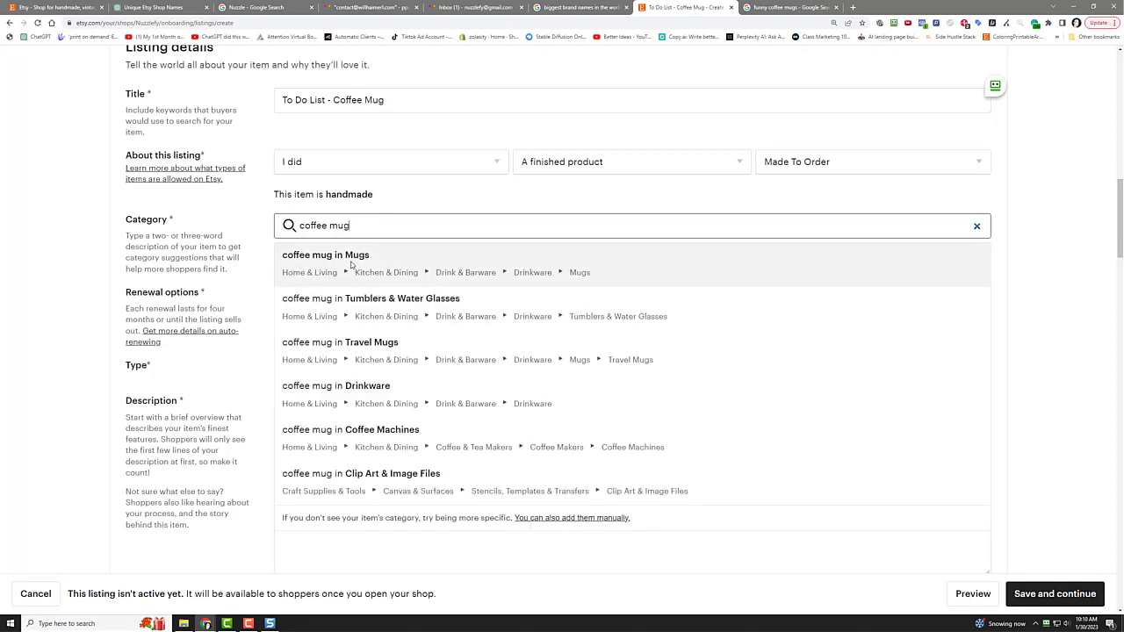
{"action": "left_click", "coordinate": [351, 264]}
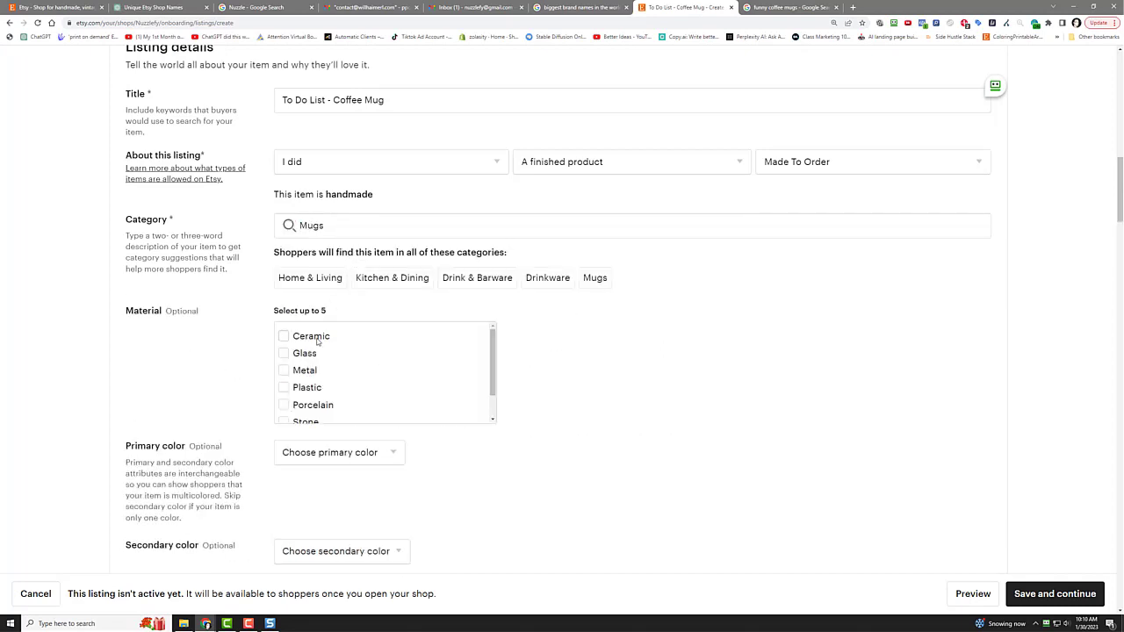
Step: Set the mug's material to Ceramic with White primary and Black secondary colours
{"action": "left_click", "coordinate": [324, 339]}
{"action": "left_click", "coordinate": [324, 466]}
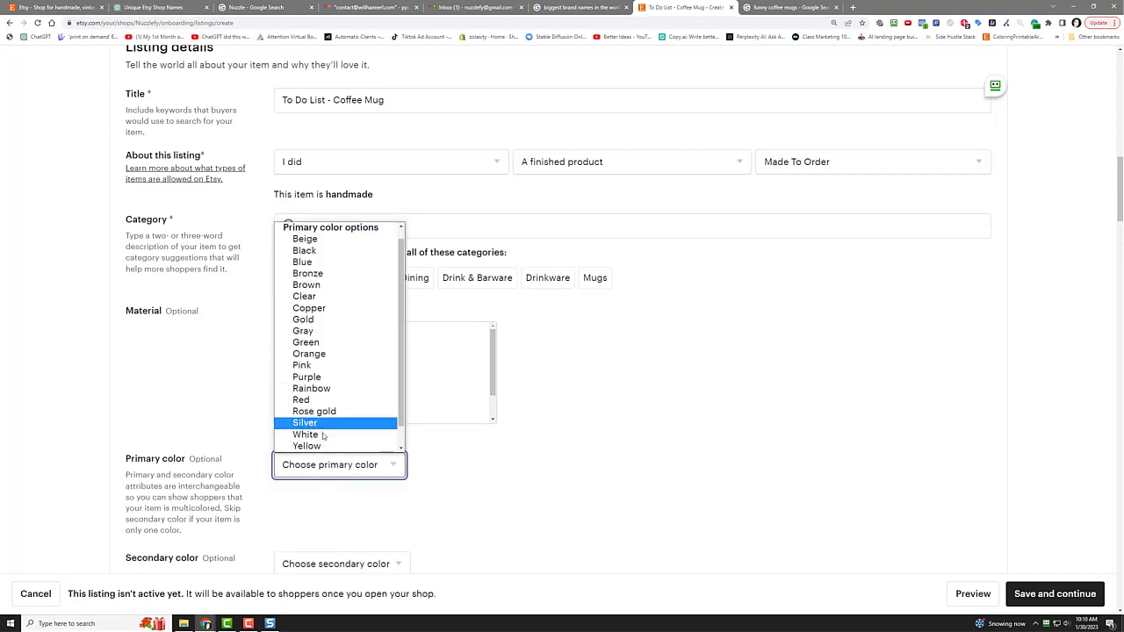
{"action": "left_click", "coordinate": [322, 434]}
{"action": "scroll", "coordinate": [639, 428], "scroll_direction": "down", "scroll_amount": 2}
{"action": "left_click", "coordinate": [384, 369]}
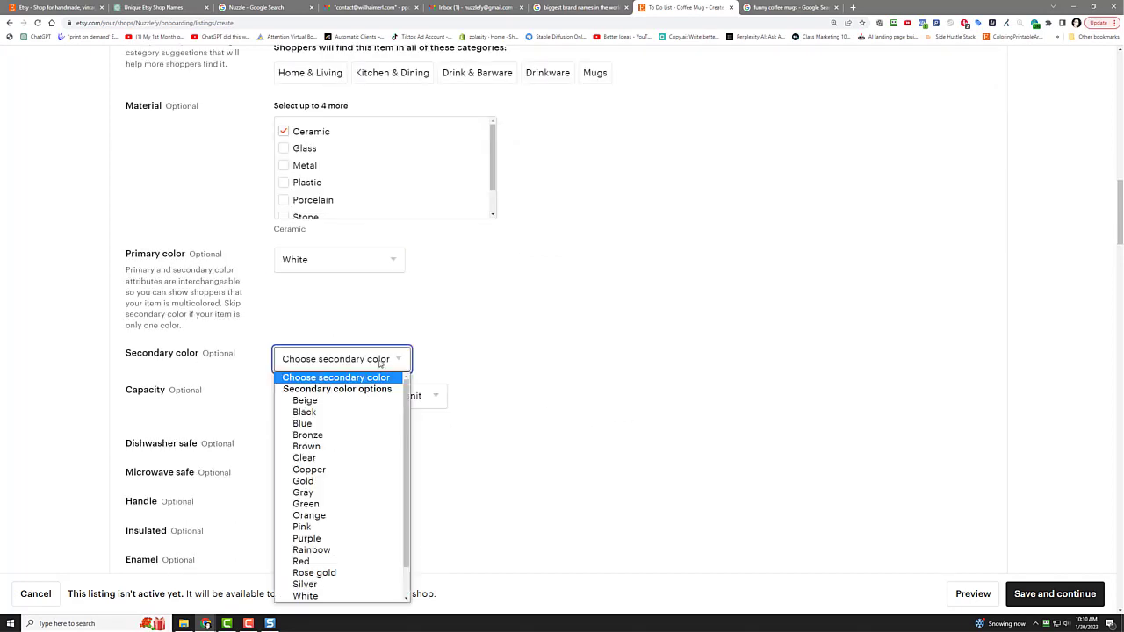
{"action": "left_click", "coordinate": [356, 412]}
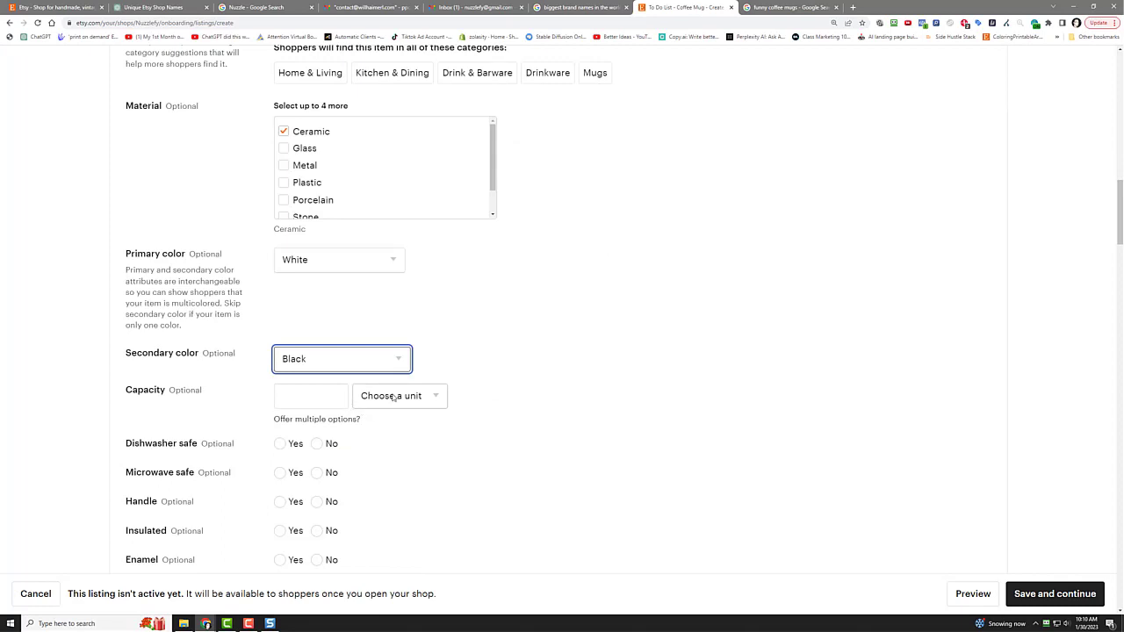
Step: Enter the mug's capacity as 11 Fluid ounces
{"action": "left_click", "coordinate": [306, 397]}
{"action": "type", "text": "11"}
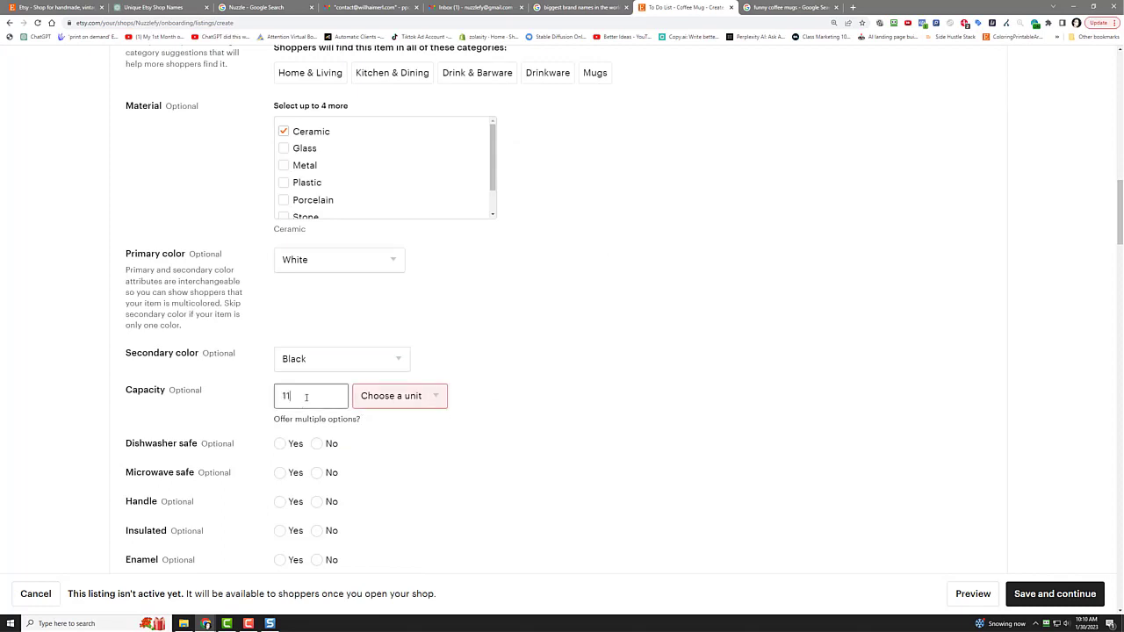
{"action": "left_click", "coordinate": [399, 396]}
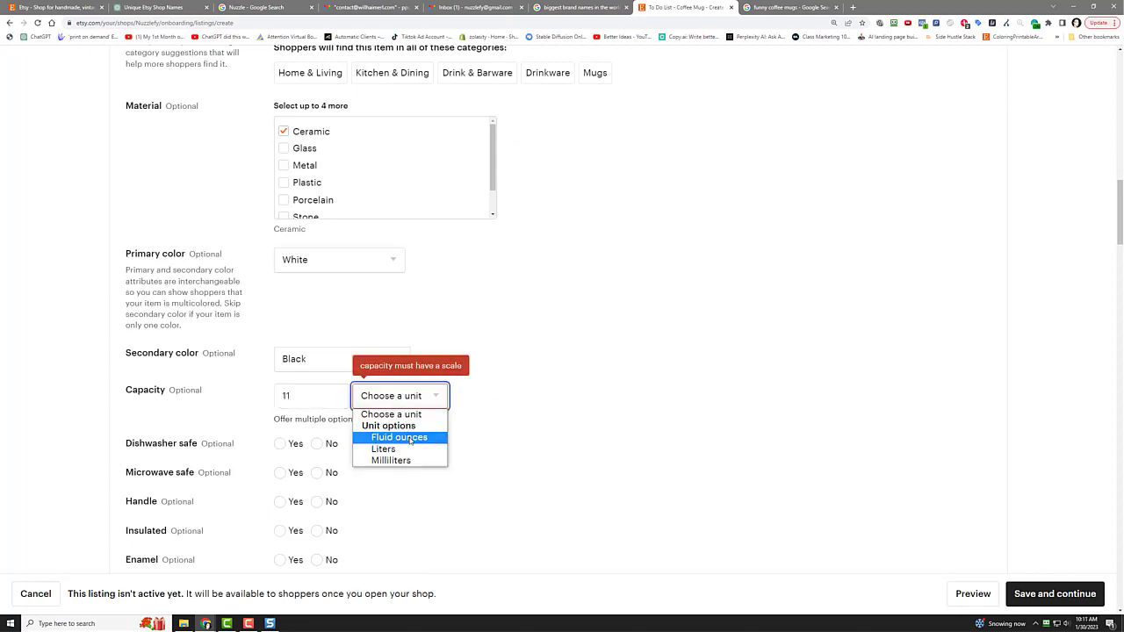
{"action": "left_click", "coordinate": [386, 435]}
Step: Mark the mug dishwasher and microwave safe, with a handle, not insulated, and enamel
{"action": "scroll", "coordinate": [566, 363], "scroll_direction": "down", "scroll_amount": 2}
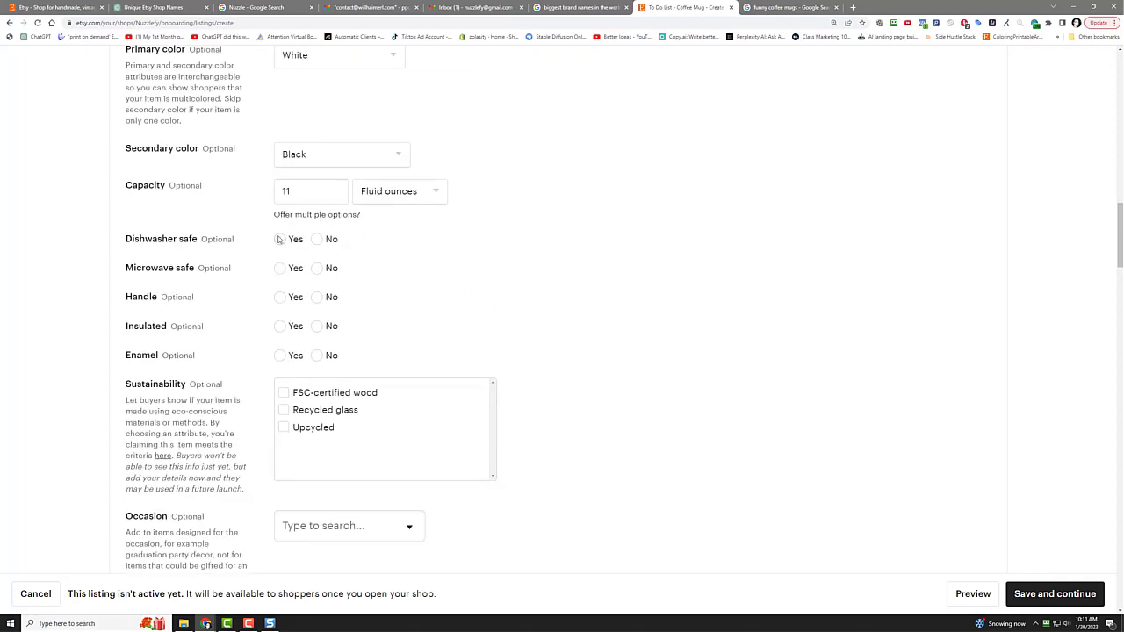
{"action": "left_click", "coordinate": [280, 240]}
{"action": "left_click", "coordinate": [279, 269]}
{"action": "left_click", "coordinate": [280, 298]}
{"action": "left_click", "coordinate": [320, 327]}
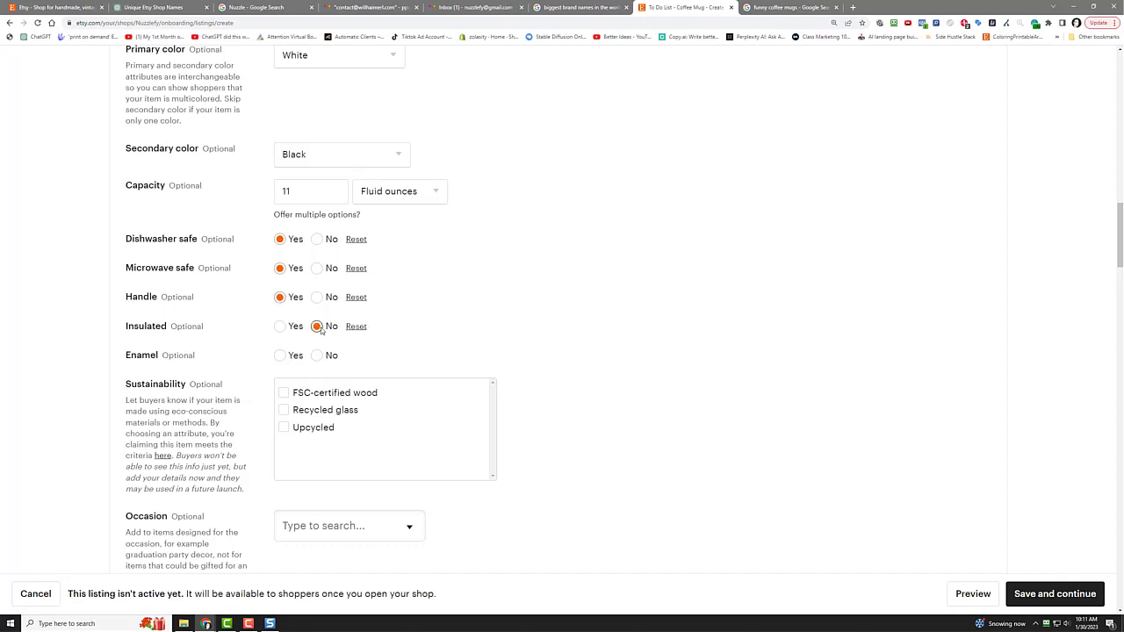
{"action": "left_click", "coordinate": [279, 356]}
Step: Set the occasion to Birthday and the holiday to Christmas
{"action": "scroll", "coordinate": [574, 316], "scroll_direction": "down", "scroll_amount": 3}
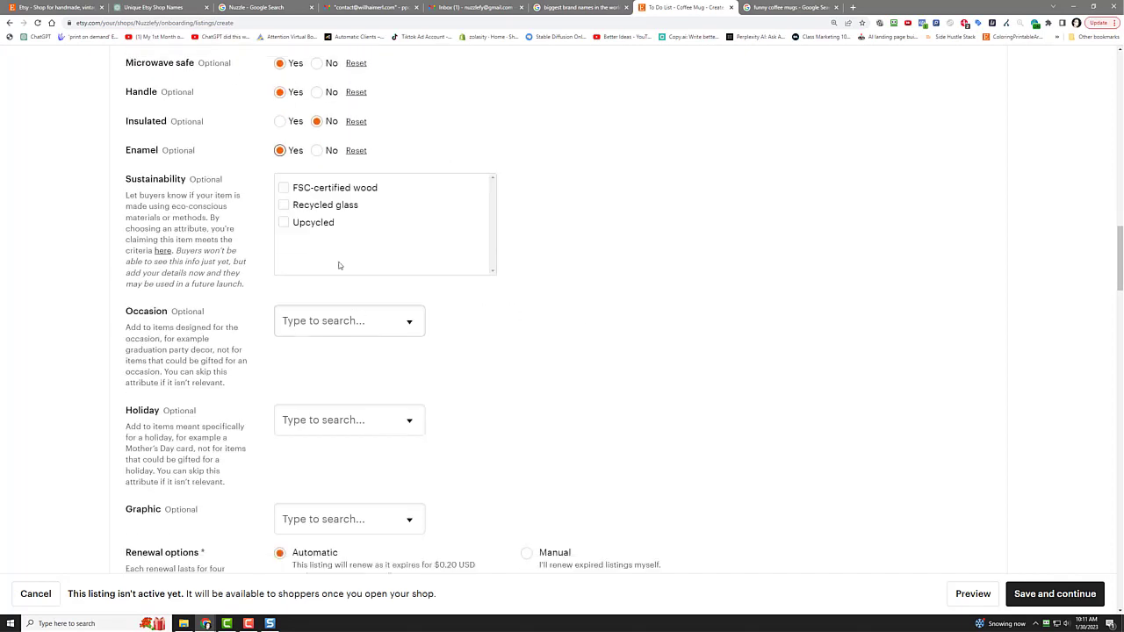
{"action": "left_click", "coordinate": [320, 321]}
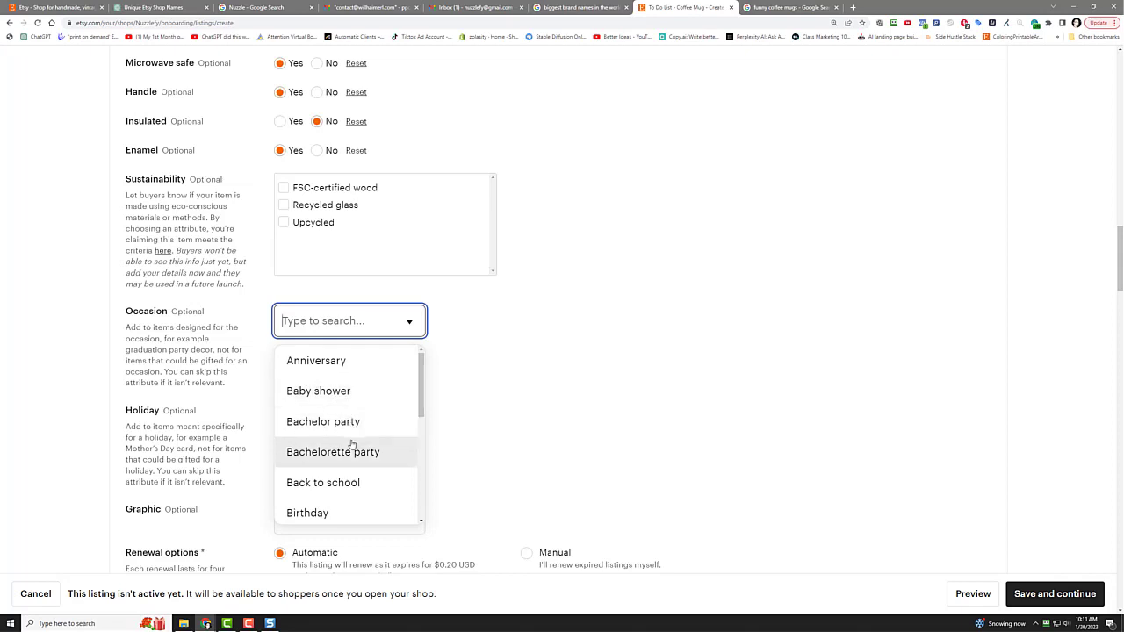
{"action": "scroll", "coordinate": [343, 448], "scroll_direction": "down", "scroll_amount": 1}
{"action": "left_click", "coordinate": [339, 410]}
{"action": "left_click", "coordinate": [324, 424]}
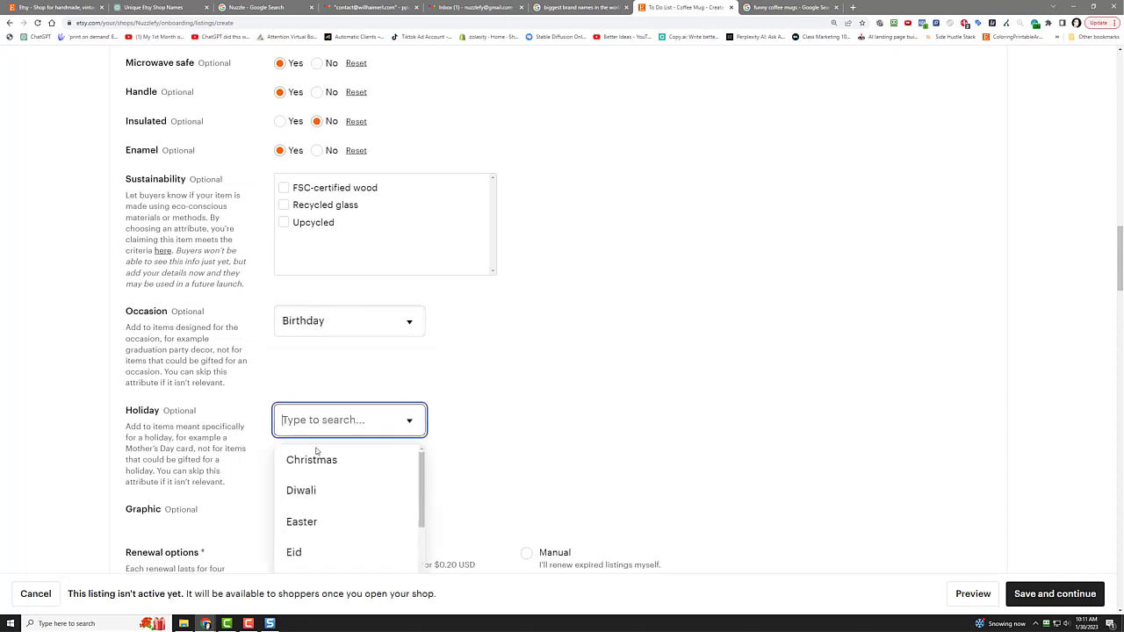
{"action": "left_click", "coordinate": [326, 460]}
Step: Set the graphic style to Humorous saying
{"action": "scroll", "coordinate": [545, 343], "scroll_direction": "down", "scroll_amount": 1}
{"action": "scroll", "coordinate": [545, 342], "scroll_direction": "down", "scroll_amount": 2}
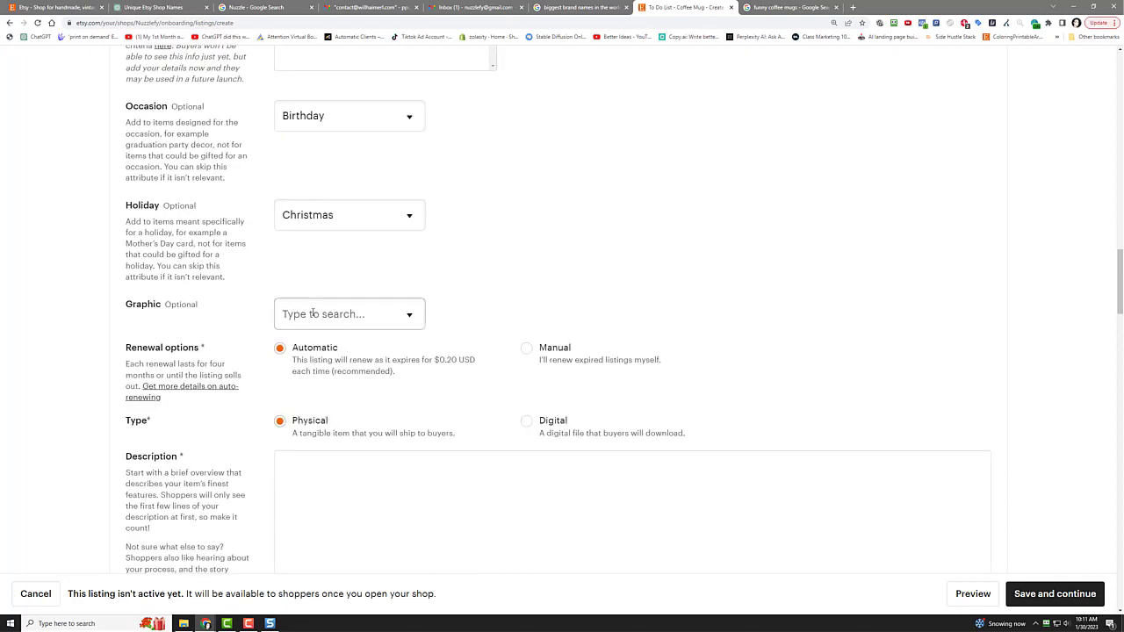
{"action": "left_click", "coordinate": [321, 308]}
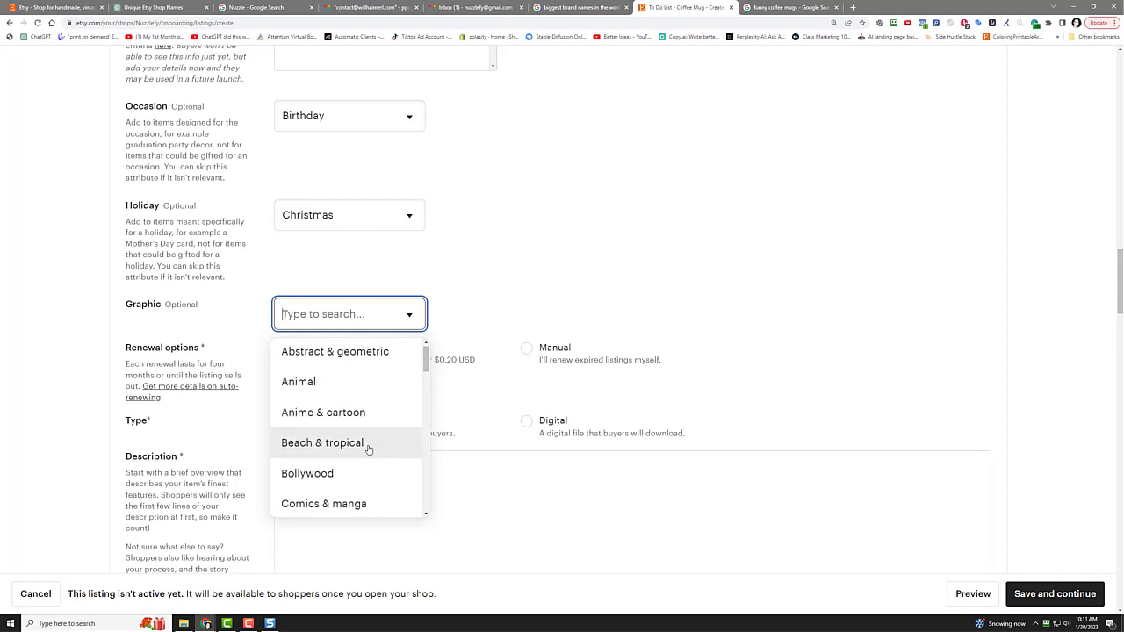
{"action": "scroll", "coordinate": [368, 447], "scroll_direction": "down", "scroll_amount": 1}
{"action": "scroll", "coordinate": [367, 447], "scroll_direction": "down", "scroll_amount": 3}
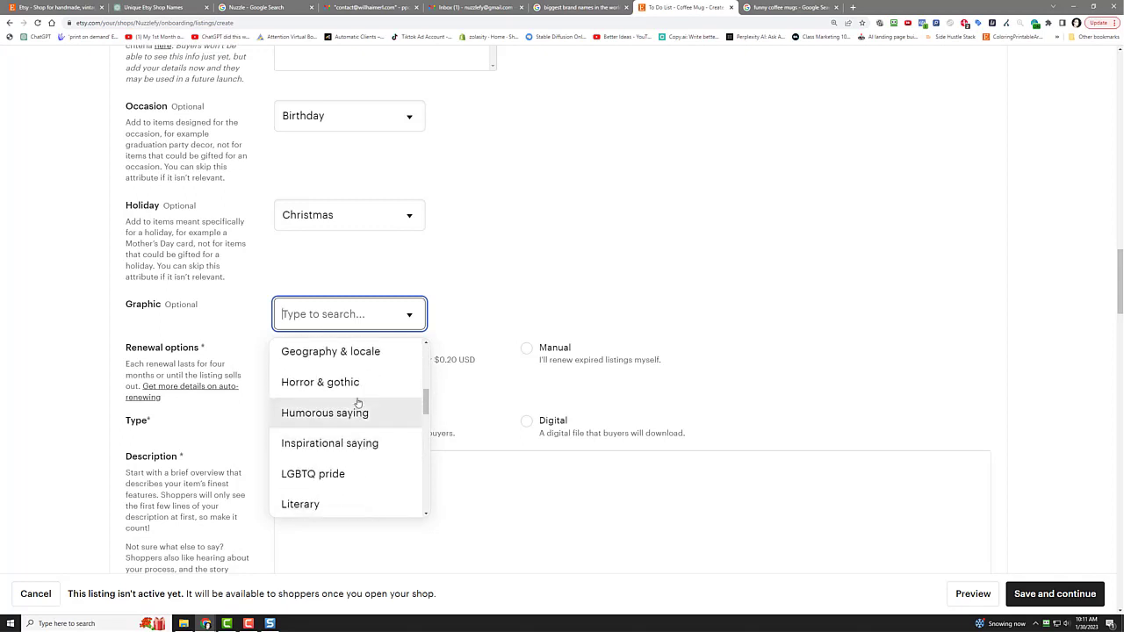
{"action": "left_click", "coordinate": [356, 411]}
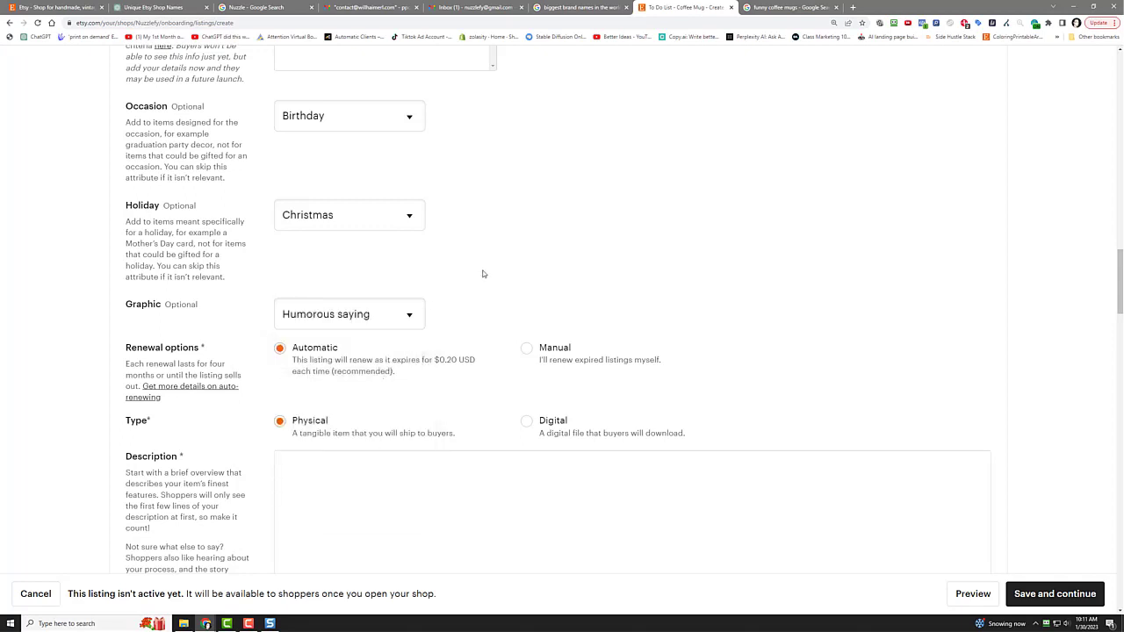
Step: Switch listing renewal to Manual and go to ChatGPT to draft the description
{"action": "left_click", "coordinate": [526, 351]}
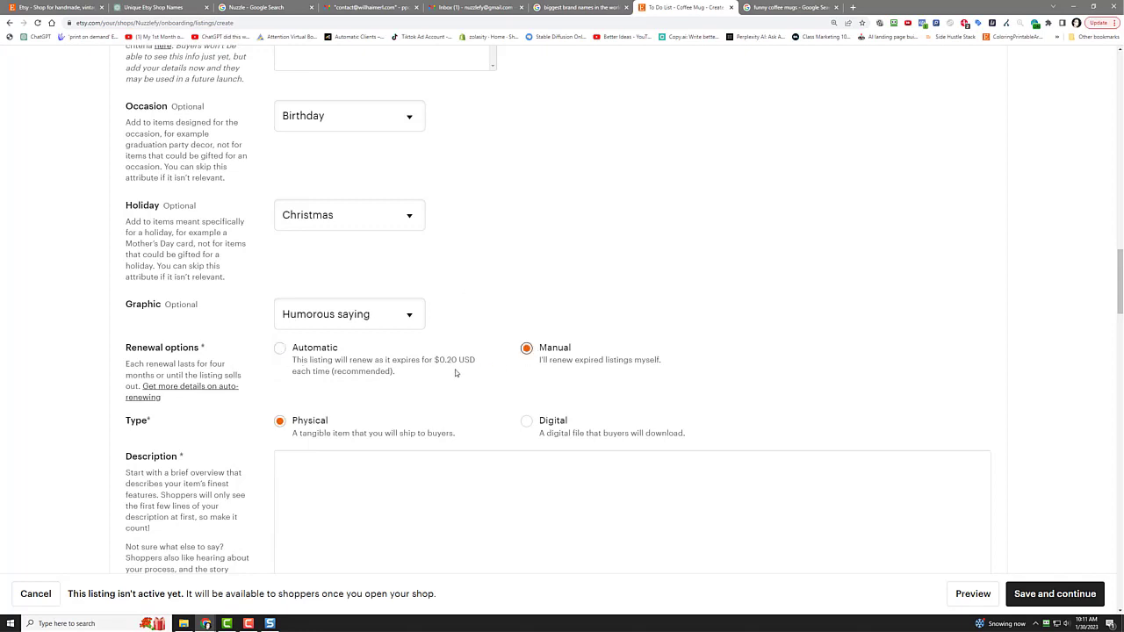
{"action": "scroll", "coordinate": [431, 379], "scroll_direction": "down", "scroll_amount": 1}
{"action": "left_click", "coordinate": [348, 377]}
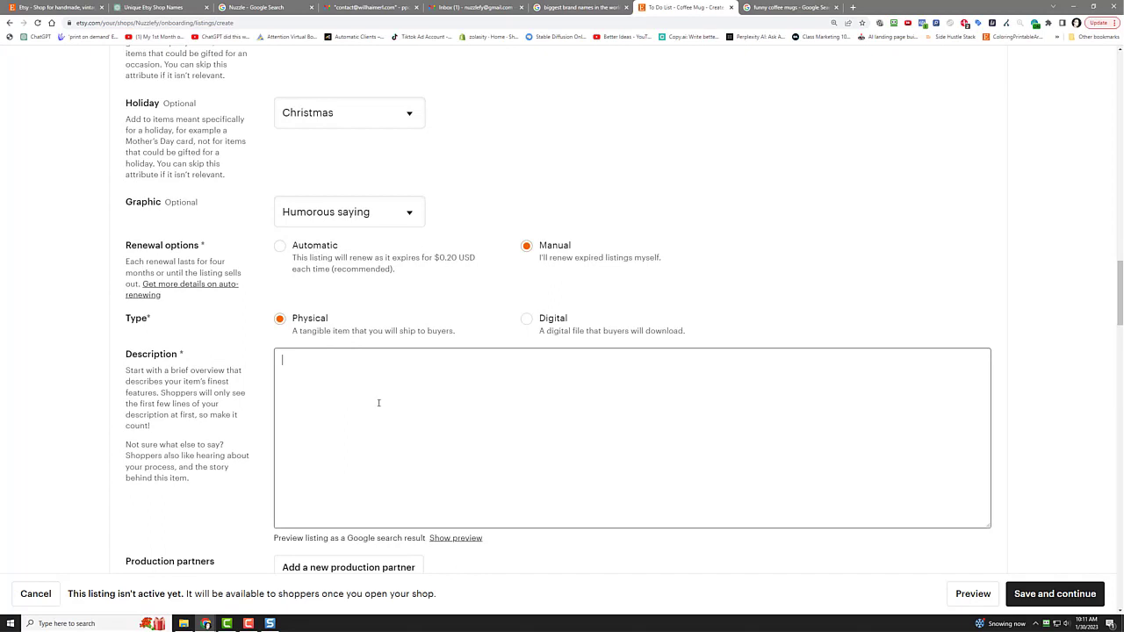
{"action": "left_click", "coordinate": [174, 9]}
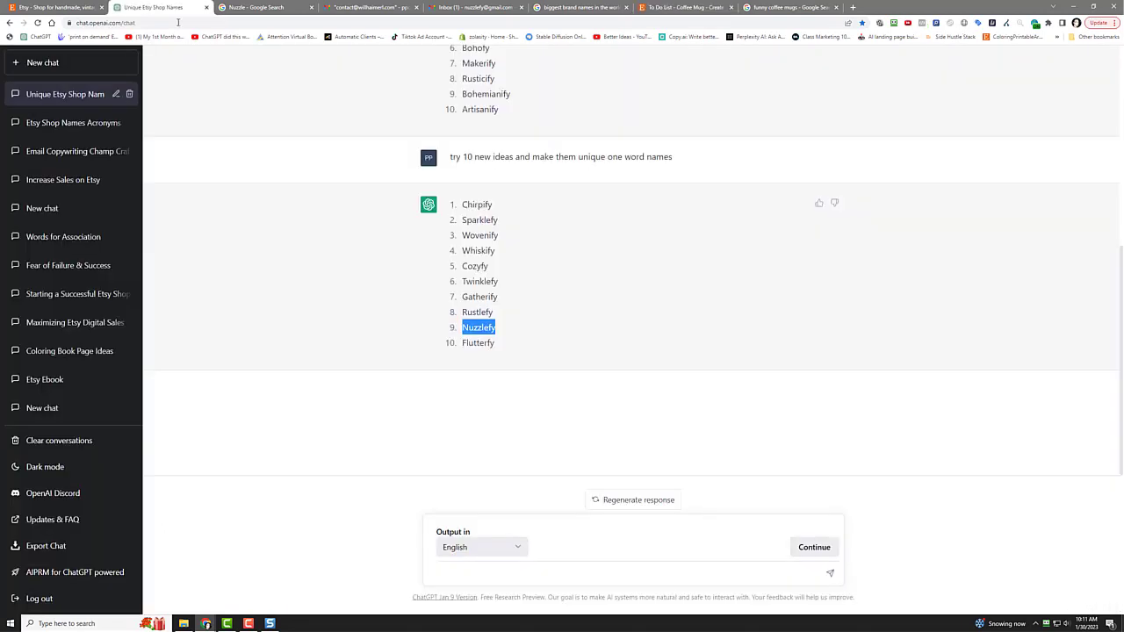
Step: Ask ChatGPT to 'write an etsy description for a funny coffee mug' and copy the reply
{"action": "left_click", "coordinate": [461, 575]}
{"action": "type", "text": "write a"}
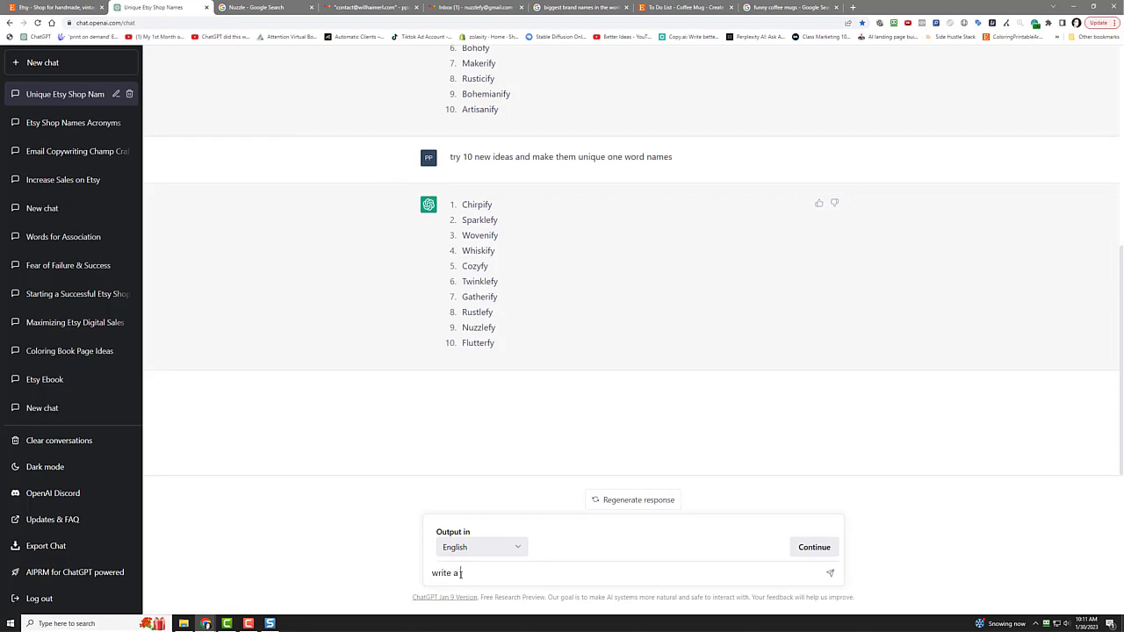
{"action": "type", "text": "n etsy description for a funny coffee mug"}
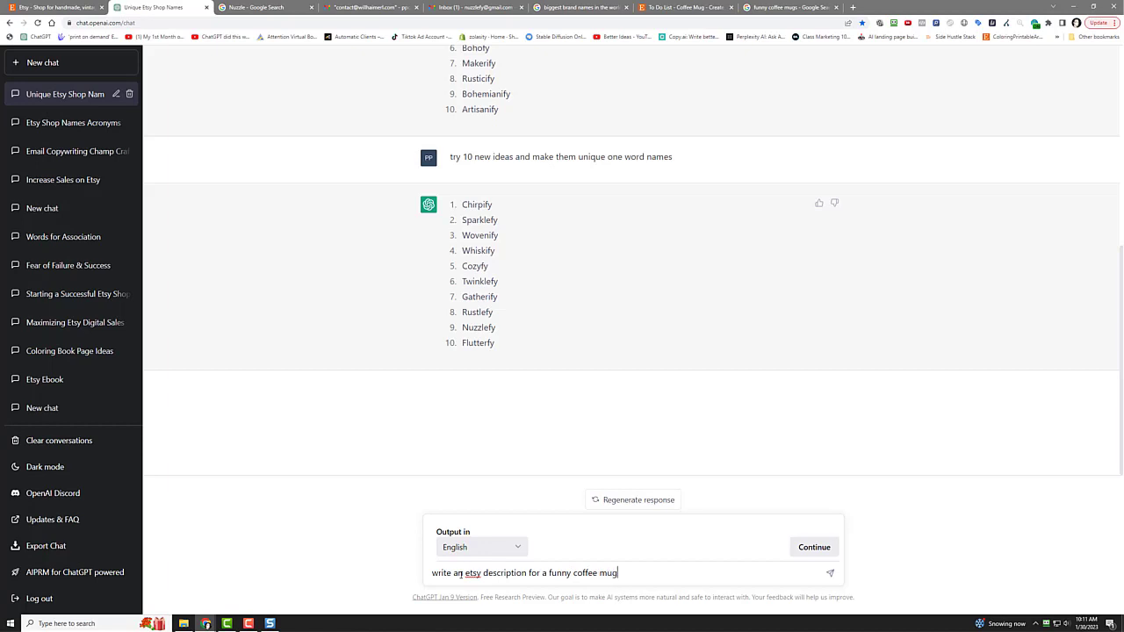
{"action": "key", "text": "Return"}
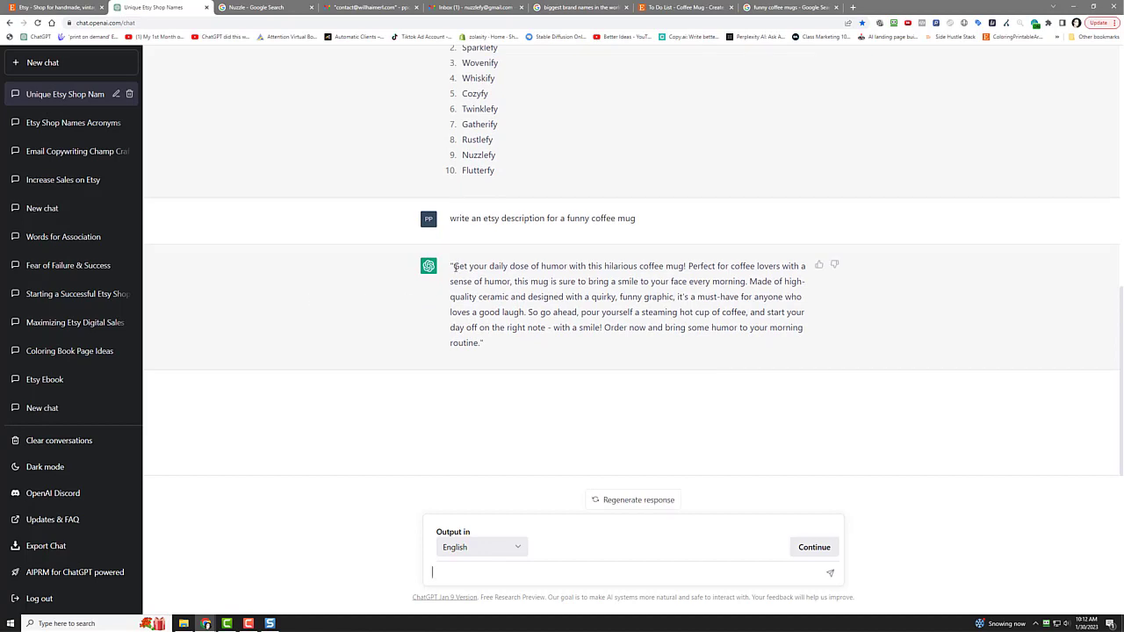
{"action": "left_click_drag", "start_coordinate": [454, 267], "coordinate": [481, 343]}
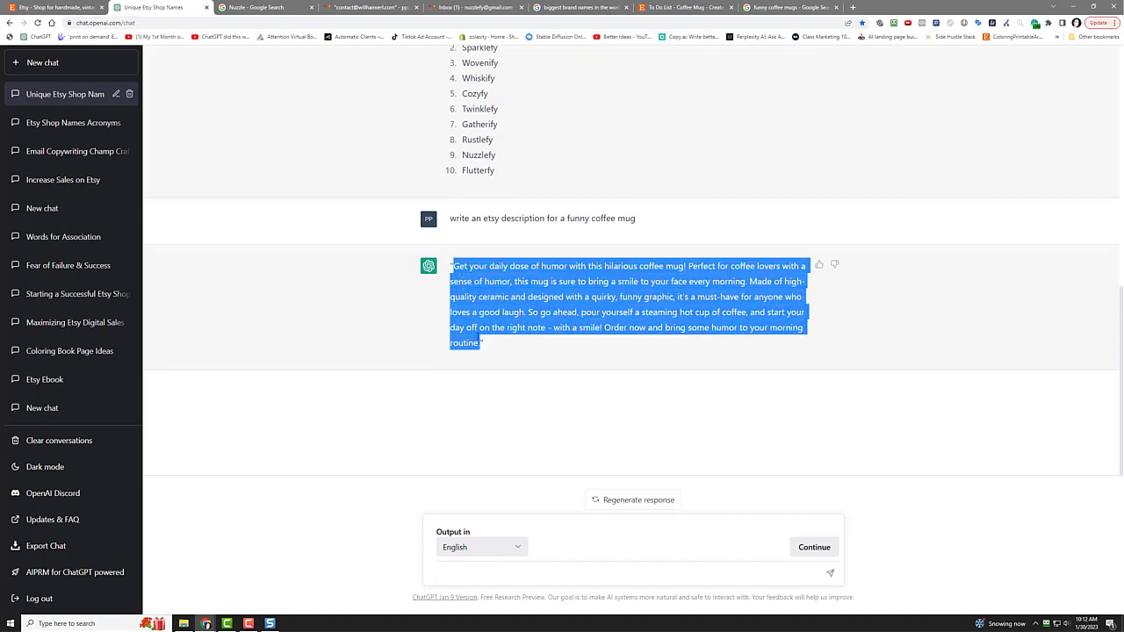
{"action": "right_click", "coordinate": [482, 327]}
{"action": "left_click", "coordinate": [496, 334]}
Step: Paste the ChatGPT text into the Etsy listing's Description box
{"action": "left_click", "coordinate": [727, 7]}
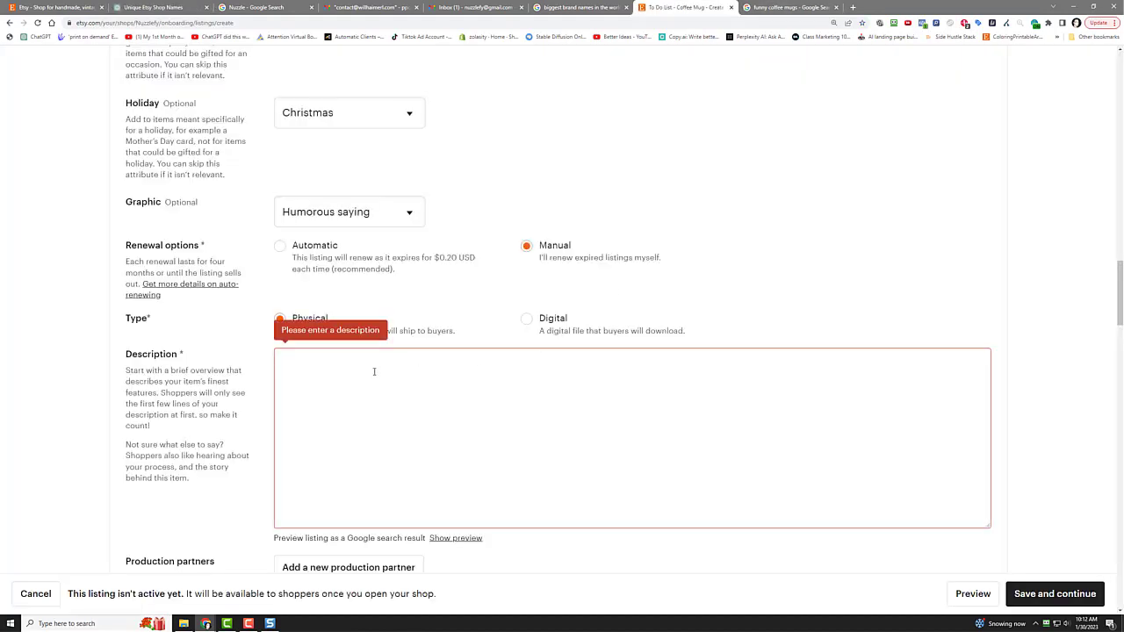
{"action": "right_click", "coordinate": [361, 370]}
{"action": "left_click", "coordinate": [411, 442]}
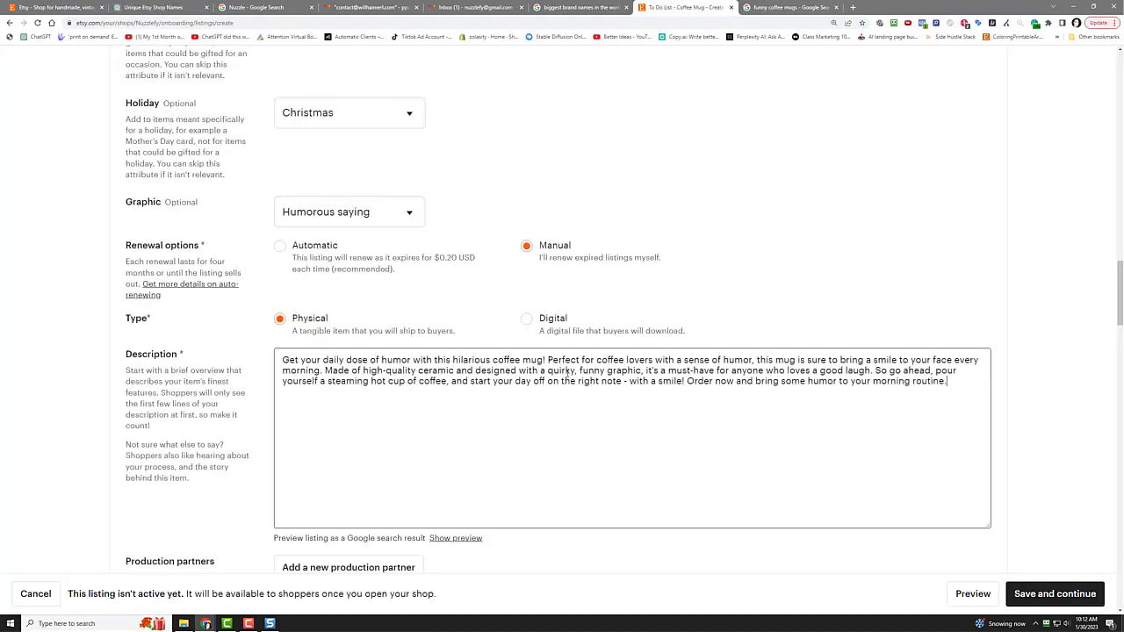
{"action": "scroll", "coordinate": [530, 422], "scroll_direction": "down", "scroll_amount": 2}
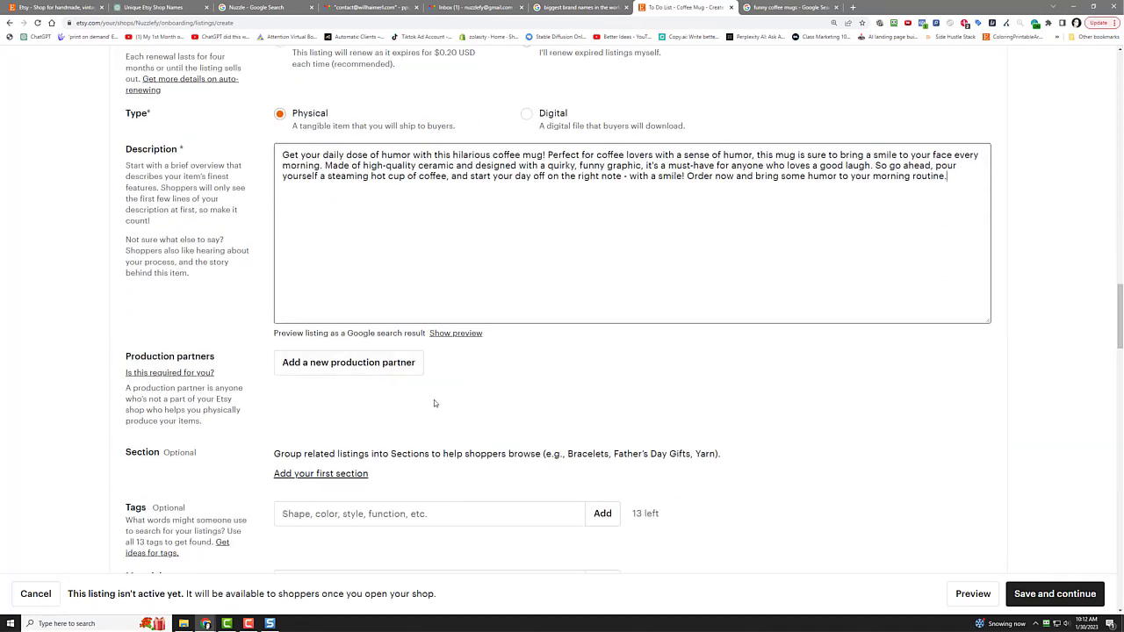
Step: Open and dismiss the production partner form and the New Section dialog
{"action": "left_click", "coordinate": [339, 363]}
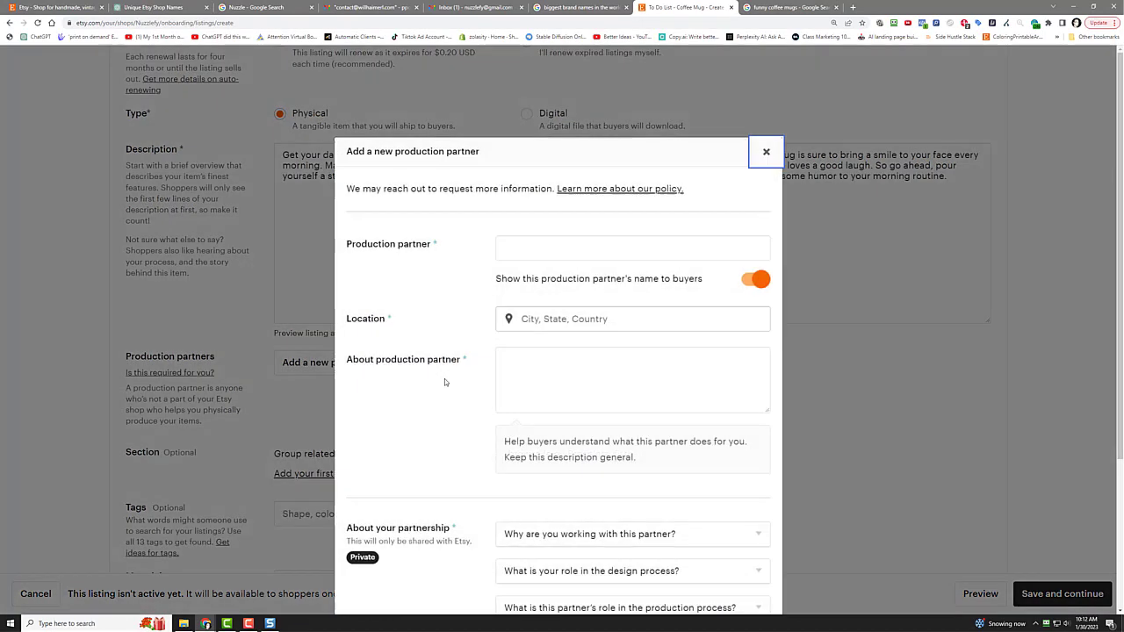
{"action": "left_click", "coordinate": [762, 156]}
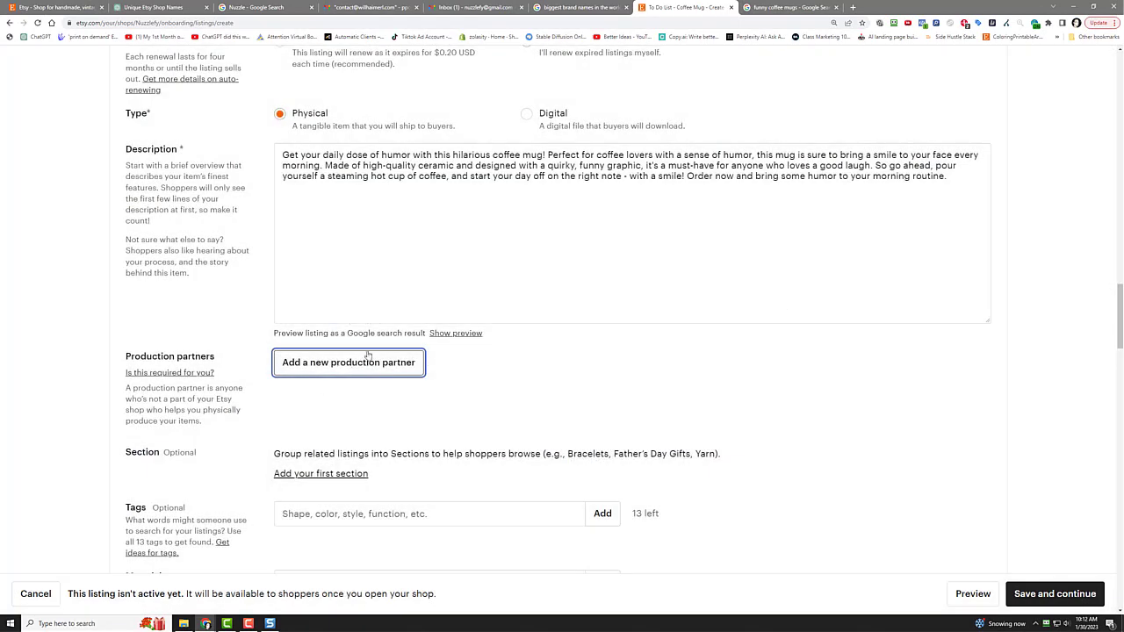
{"action": "scroll", "coordinate": [331, 386], "scroll_direction": "down", "scroll_amount": 1}
{"action": "scroll", "coordinate": [331, 386], "scroll_direction": "down", "scroll_amount": 1}
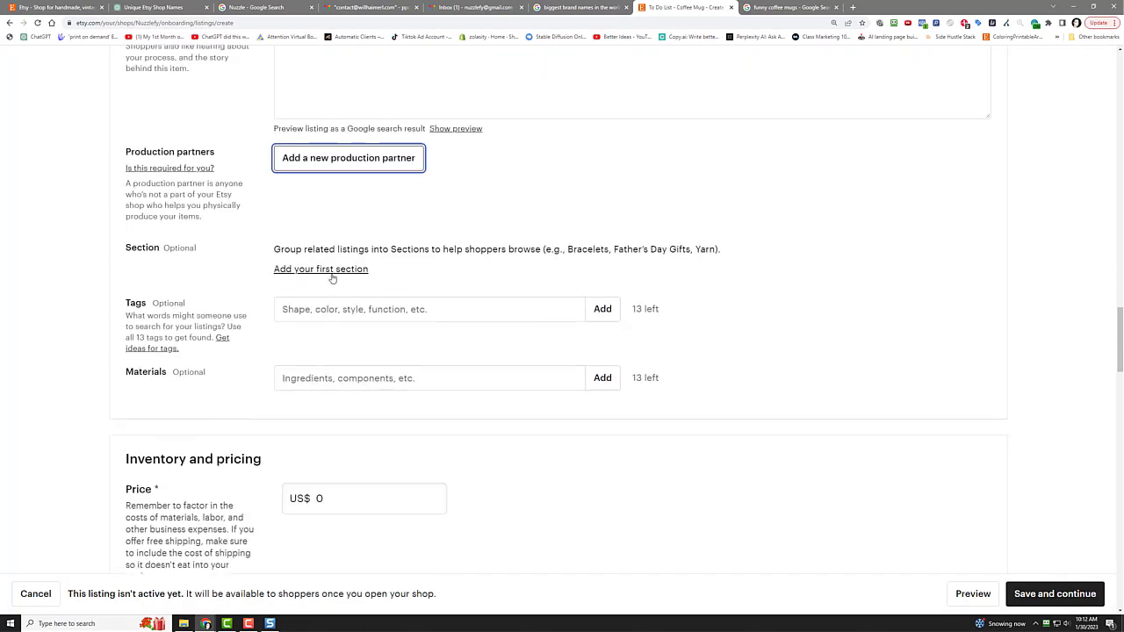
{"action": "left_click", "coordinate": [333, 273]}
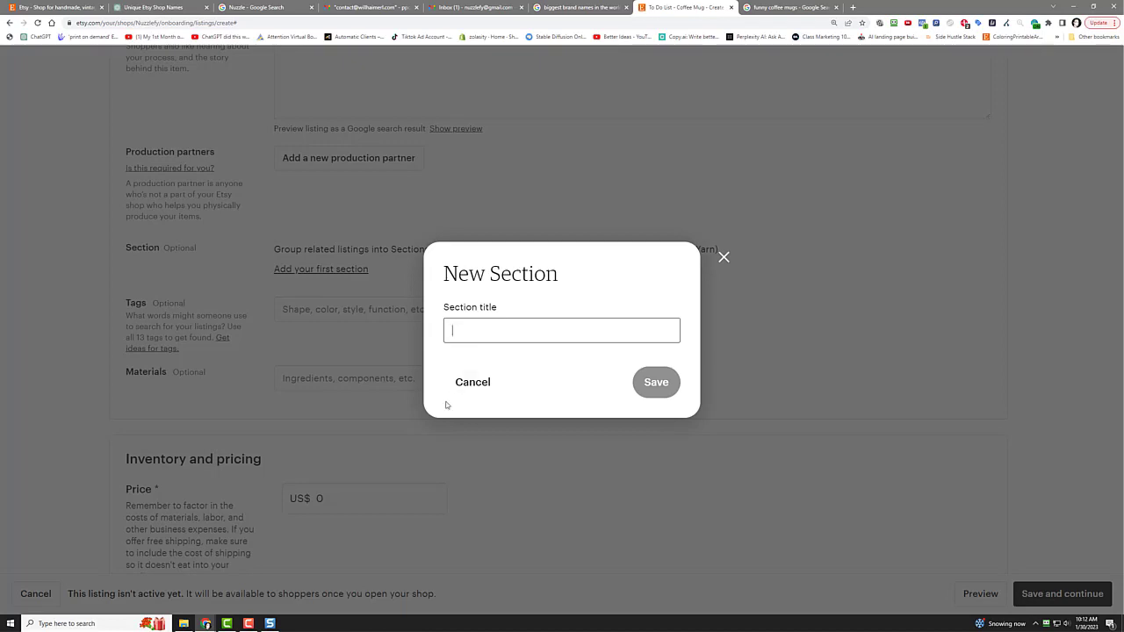
{"action": "left_click", "coordinate": [467, 383]}
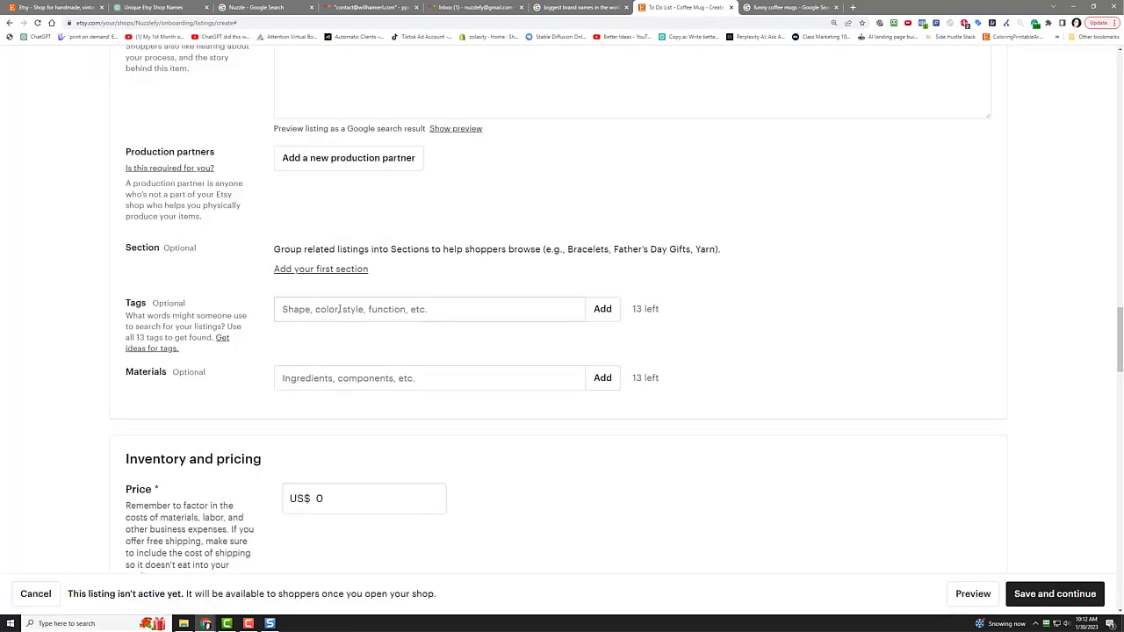
Step: Add tags coffee mug, funny, hilarious and mug, plus Ceramic as a material
{"action": "left_click", "coordinate": [340, 310]}
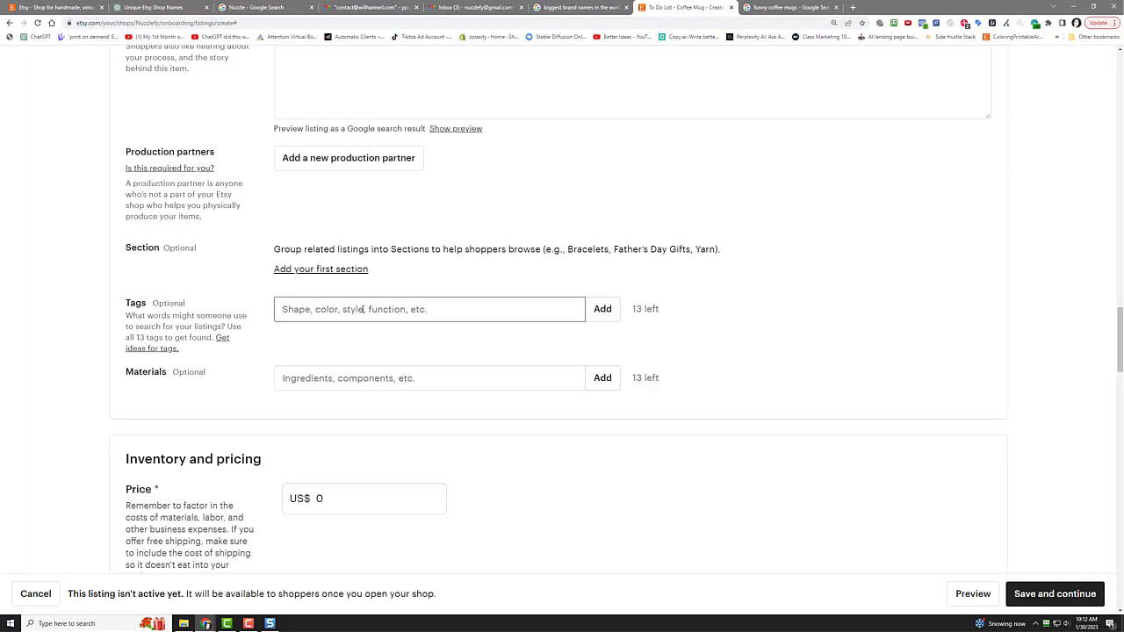
{"action": "type", "text": "Co"}
{"action": "type", "text": "offee mug"}
{"action": "key", "text": "Return"}
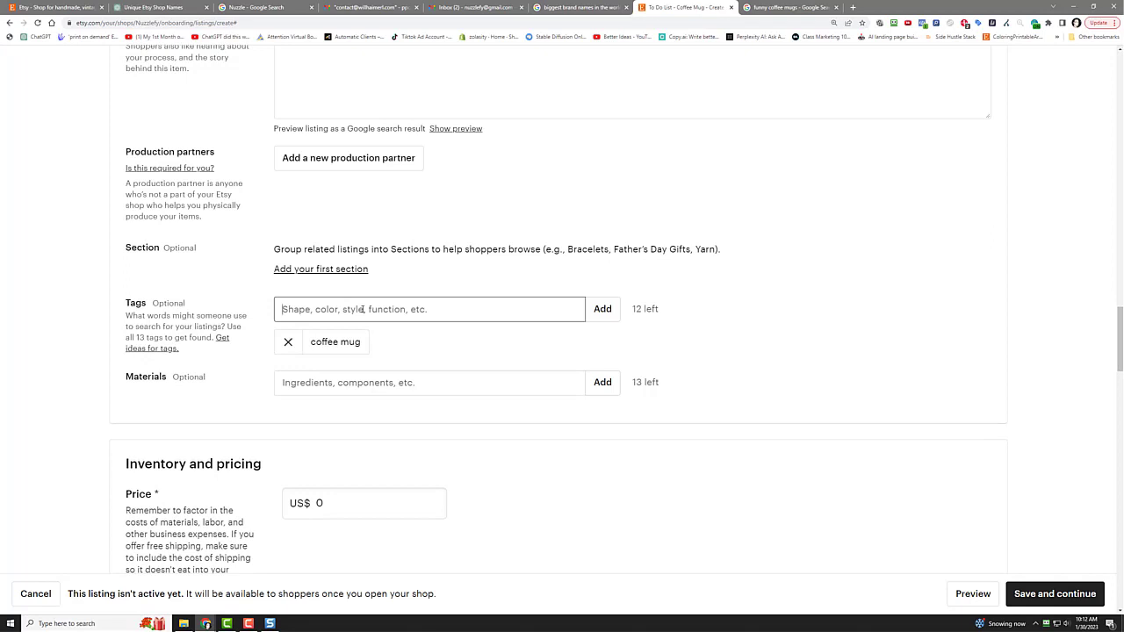
{"action": "type", "text": "funny"}
{"action": "key", "text": "Return"}
{"action": "type", "text": "hilarious"}
{"action": "key", "text": "Return"}
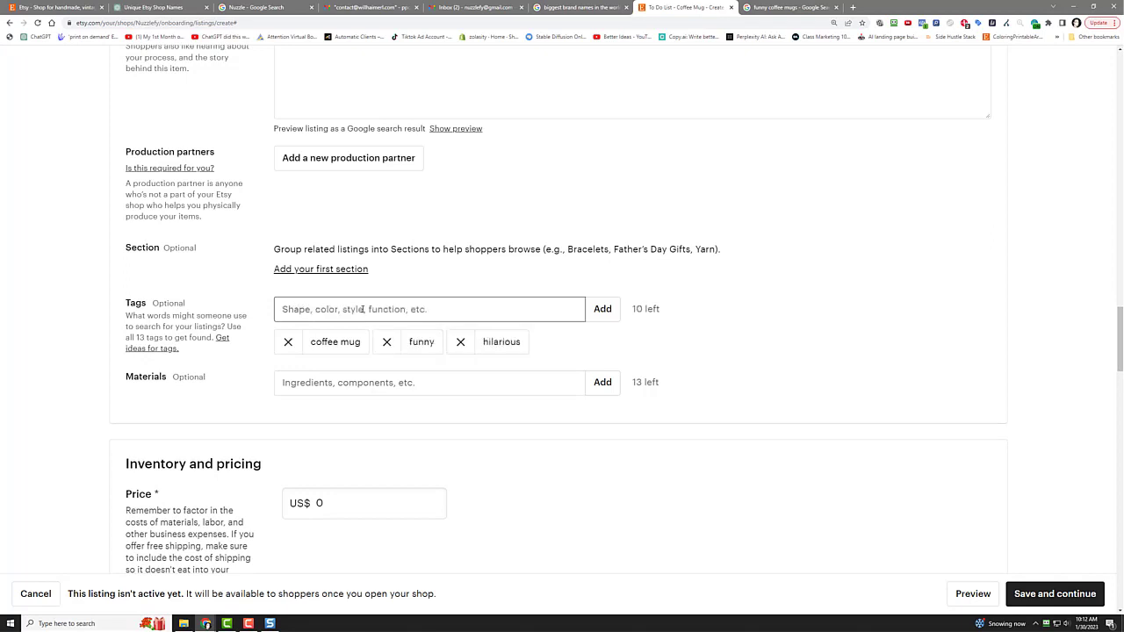
{"action": "type", "text": "mug"}
{"action": "key", "text": "Return"}
{"action": "left_click", "coordinate": [442, 386]}
{"action": "type", "text": "Cer"}
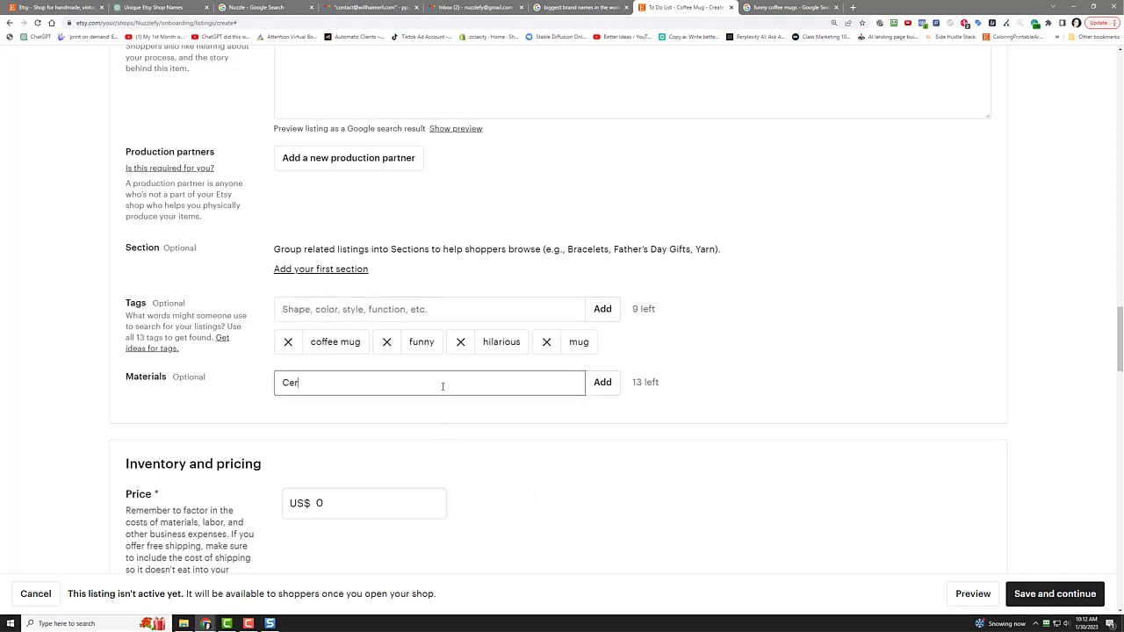
{"action": "type", "text": "amic"}
{"action": "key", "text": "Return"}
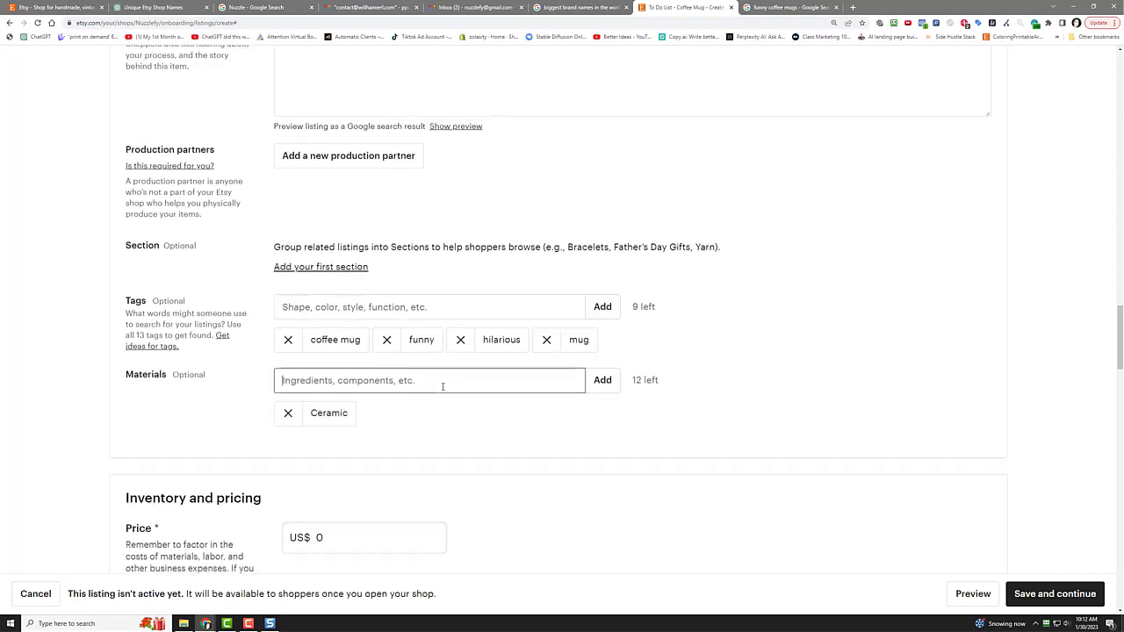
Step: Set the listing price to $19.95
{"action": "scroll", "coordinate": [422, 374], "scroll_direction": "down", "scroll_amount": 3}
{"action": "left_click", "coordinate": [344, 334]}
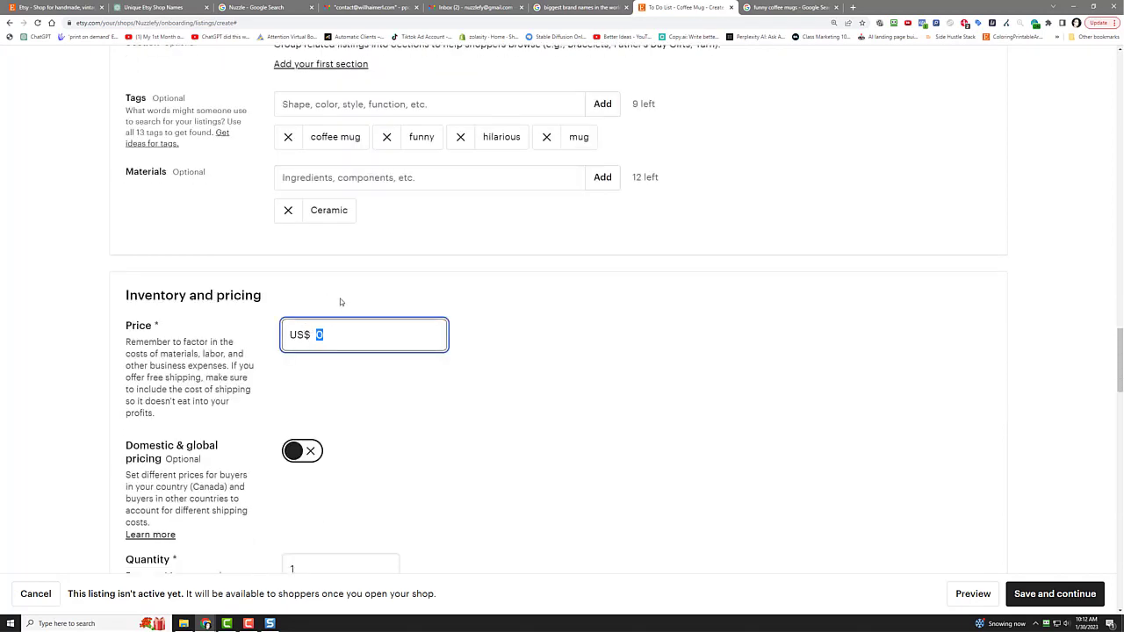
{"action": "type", "text": "19.95"}
{"action": "left_click", "coordinate": [340, 302]}
Step: Use manually entered fixed shipping prices, shipping from the United States, ZIP 90210
{"action": "scroll", "coordinate": [497, 326], "scroll_direction": "down", "scroll_amount": 3}
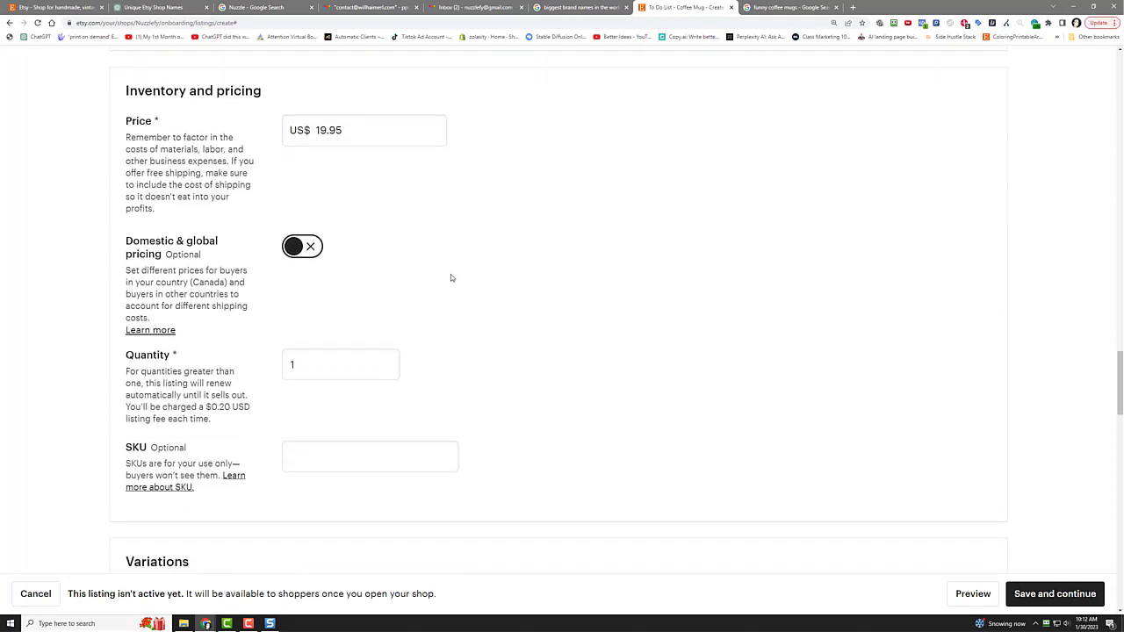
{"action": "scroll", "coordinate": [544, 232], "scroll_direction": "down", "scroll_amount": 5}
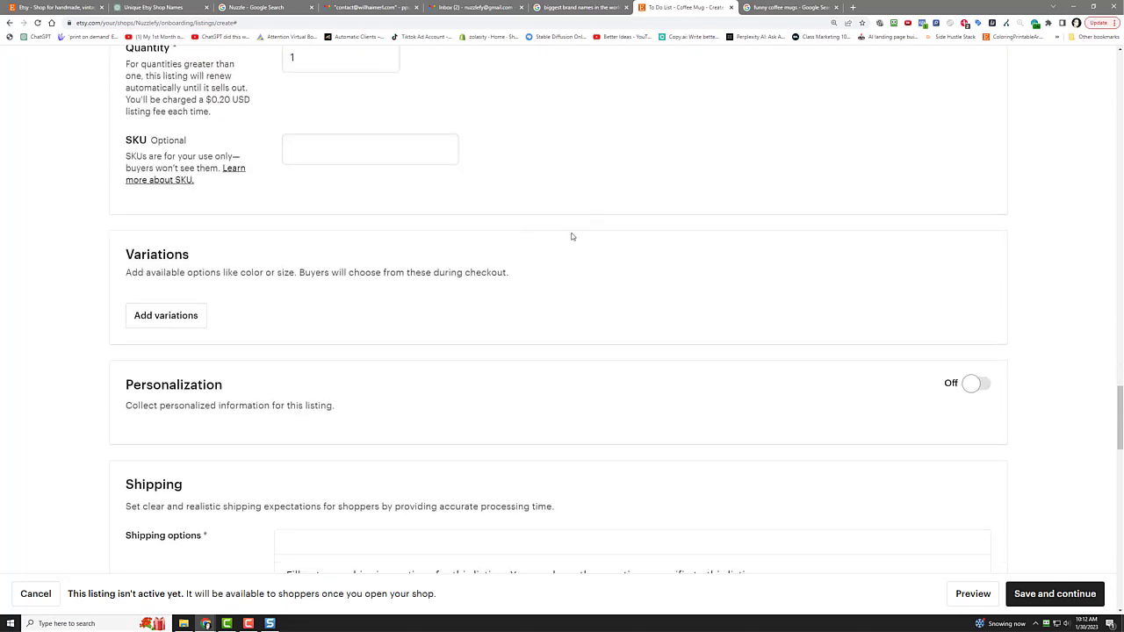
{"action": "scroll", "coordinate": [572, 236], "scroll_direction": "down", "scroll_amount": 3}
{"action": "scroll", "coordinate": [572, 236], "scroll_direction": "down", "scroll_amount": 3}
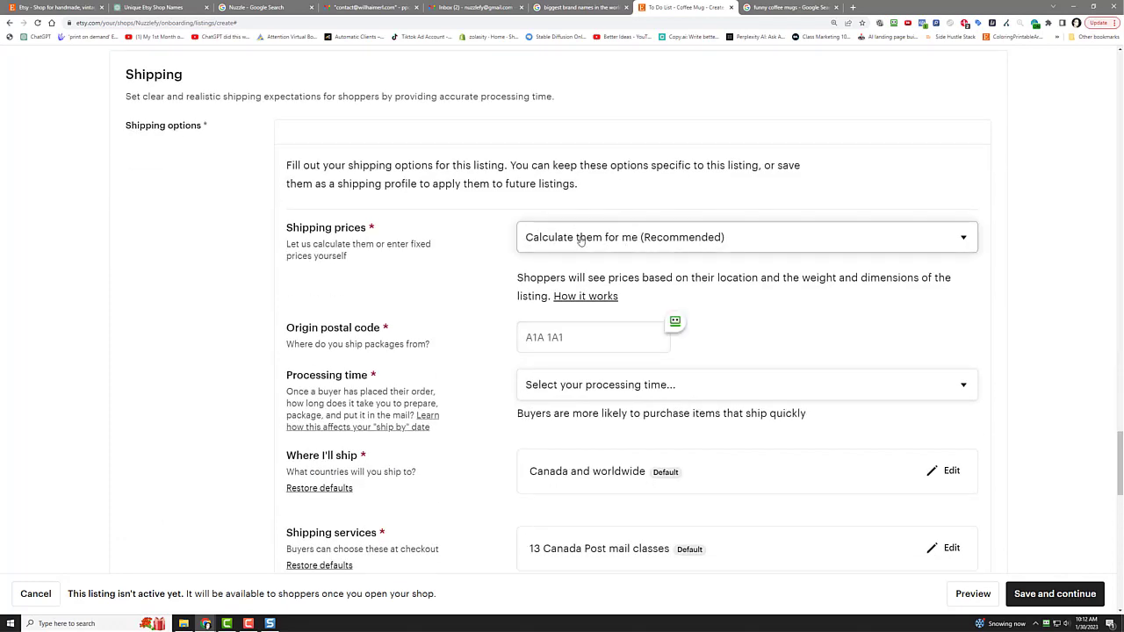
{"action": "left_click", "coordinate": [581, 239]}
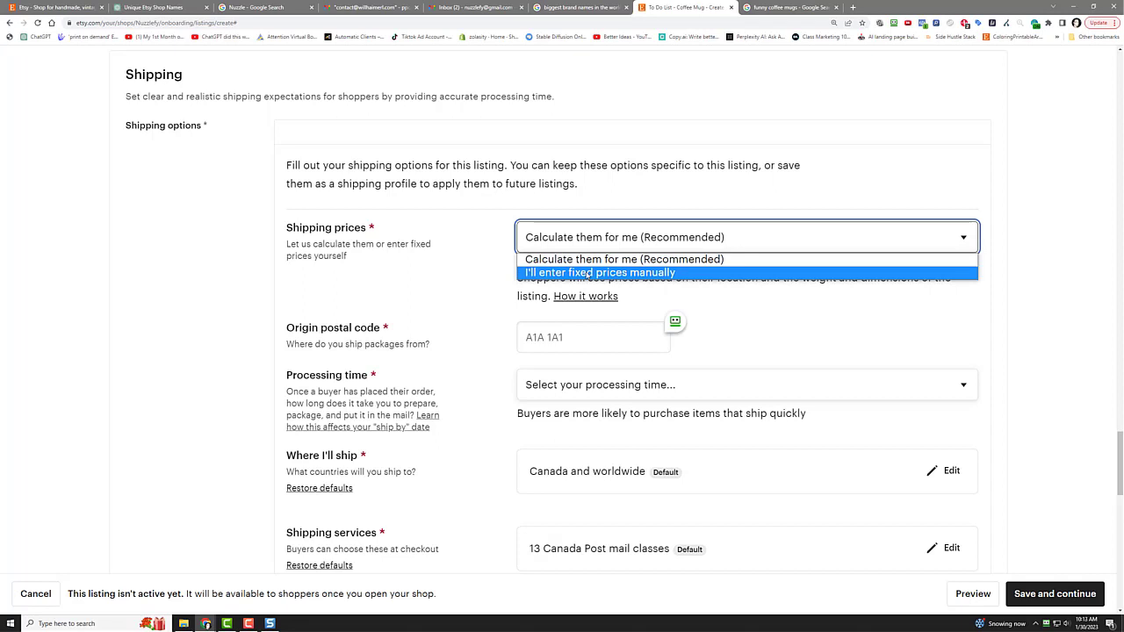
{"action": "left_click", "coordinate": [582, 334]}
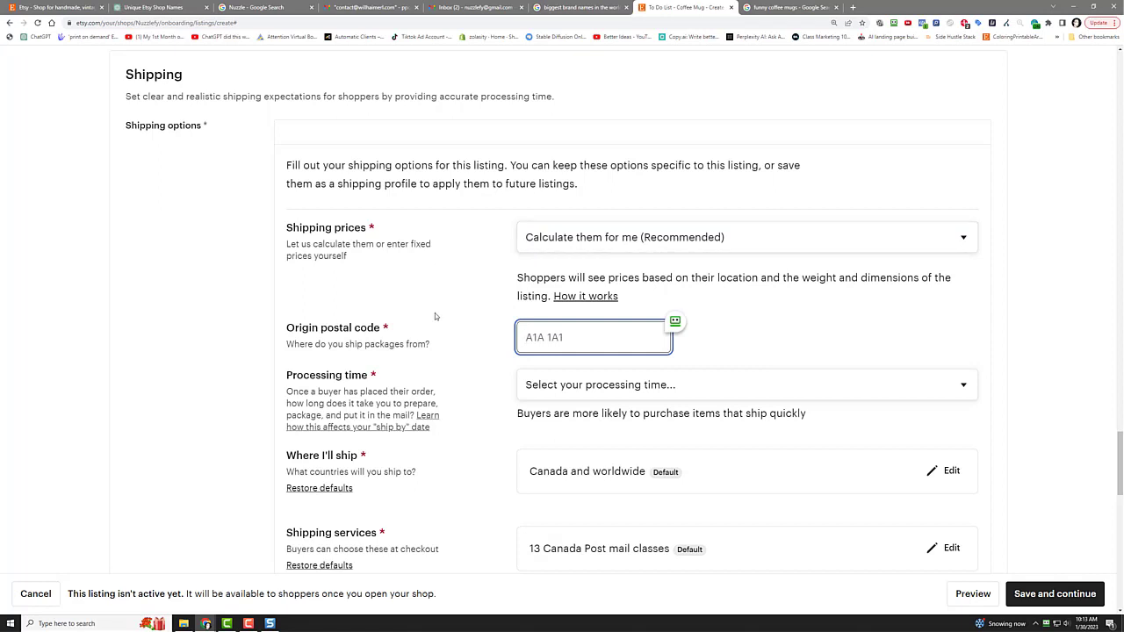
{"action": "type", "text": "90210"}
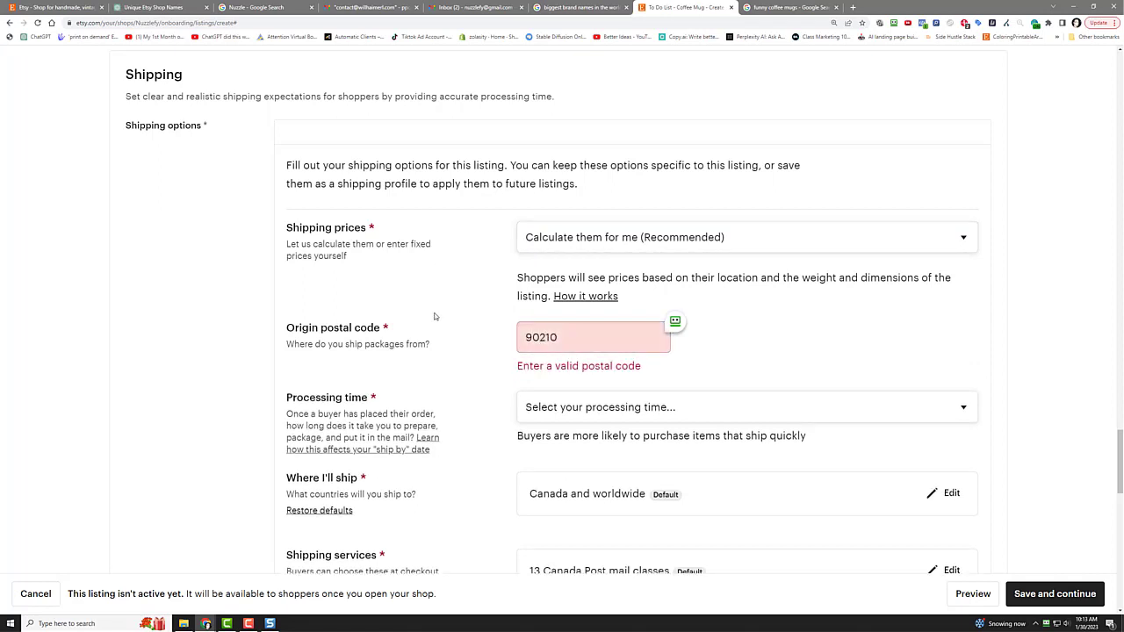
{"action": "left_click", "coordinate": [542, 342]}
{"action": "double_click", "coordinate": [541, 342]}
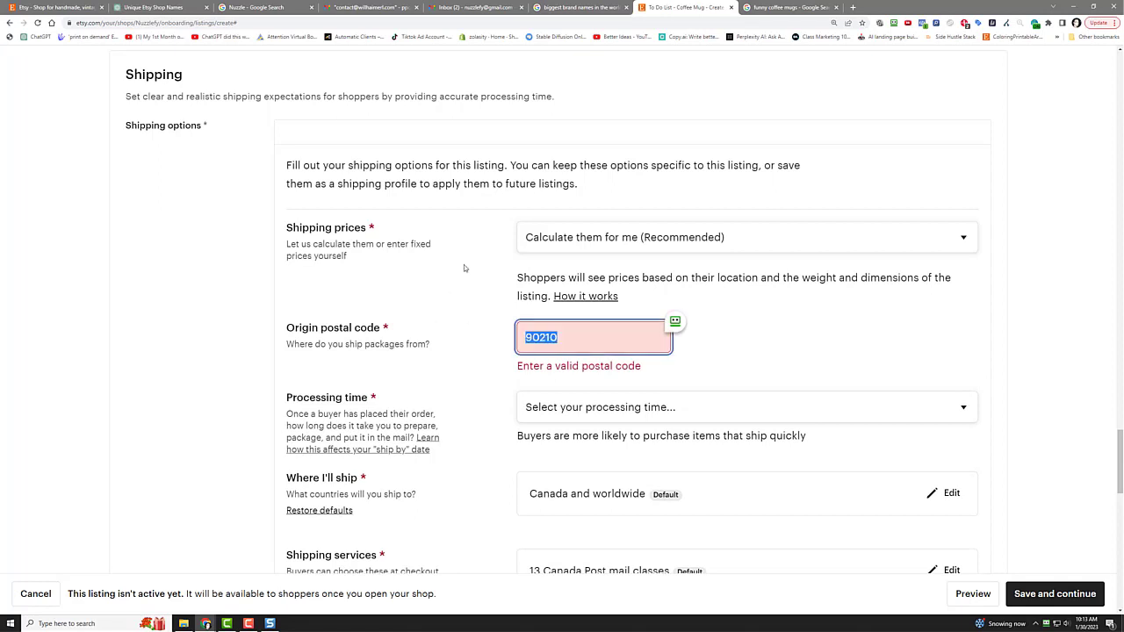
{"action": "left_click", "coordinate": [552, 247]}
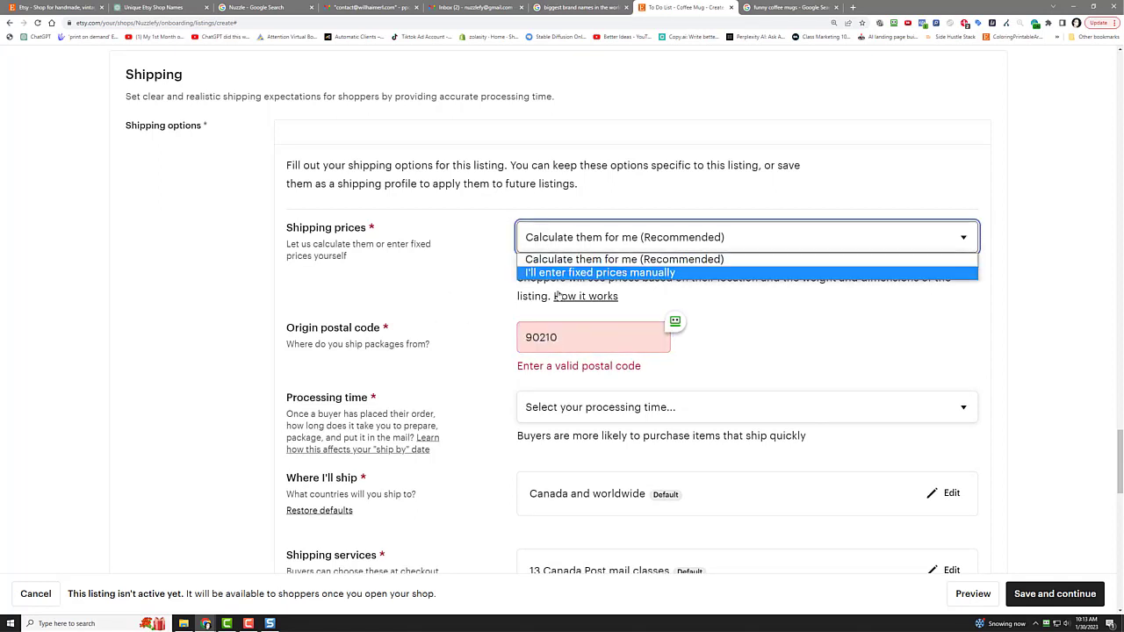
{"action": "left_click", "coordinate": [549, 273]}
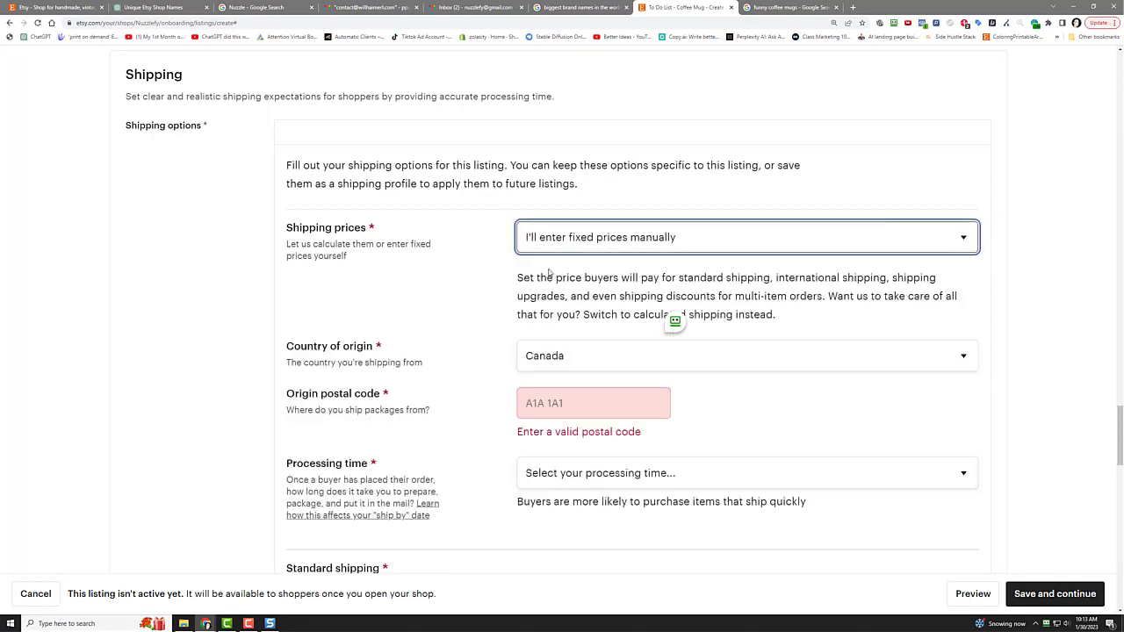
{"action": "left_click", "coordinate": [551, 357]}
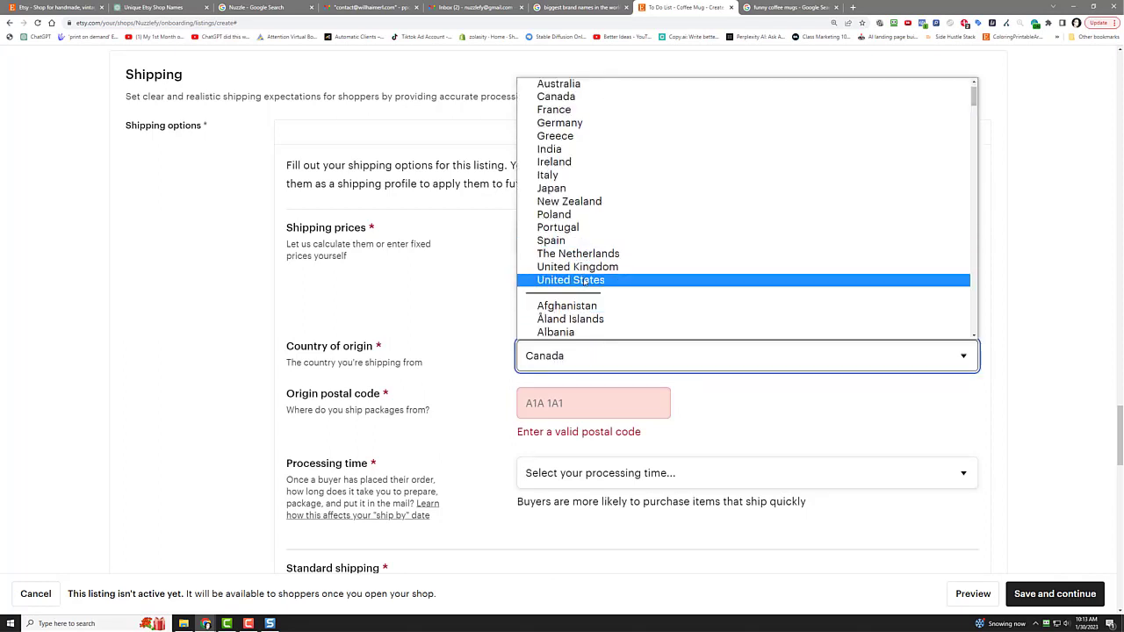
{"action": "left_click", "coordinate": [571, 279]}
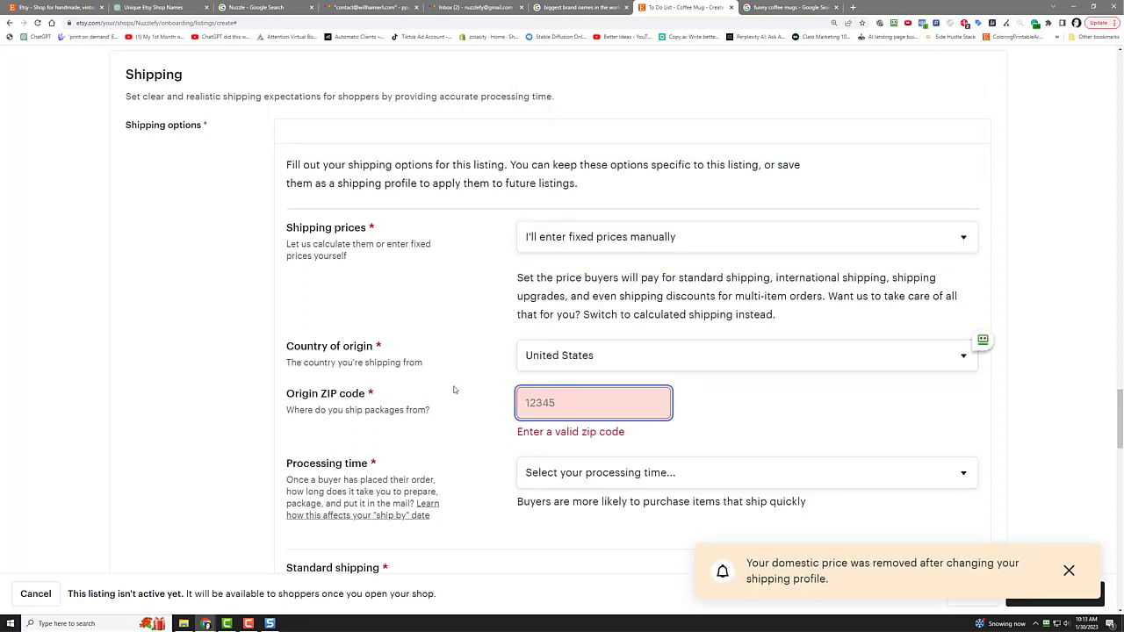
{"action": "type", "text": "90210"}
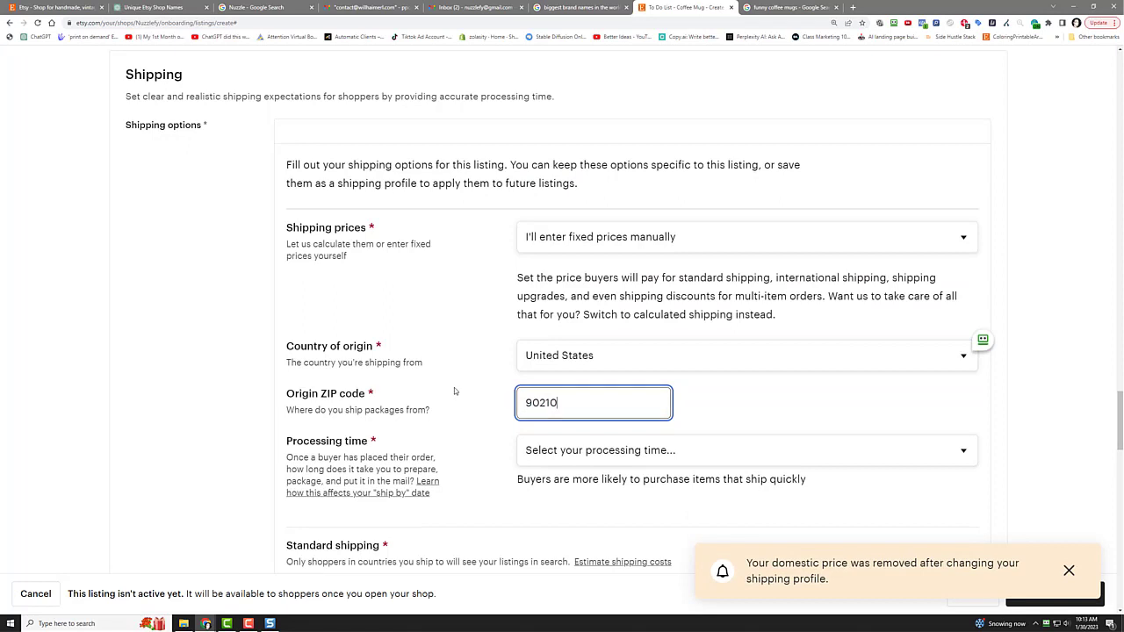
Step: Set the processing time to 5-7 business days
{"action": "scroll", "coordinate": [454, 394], "scroll_direction": "down", "scroll_amount": 1}
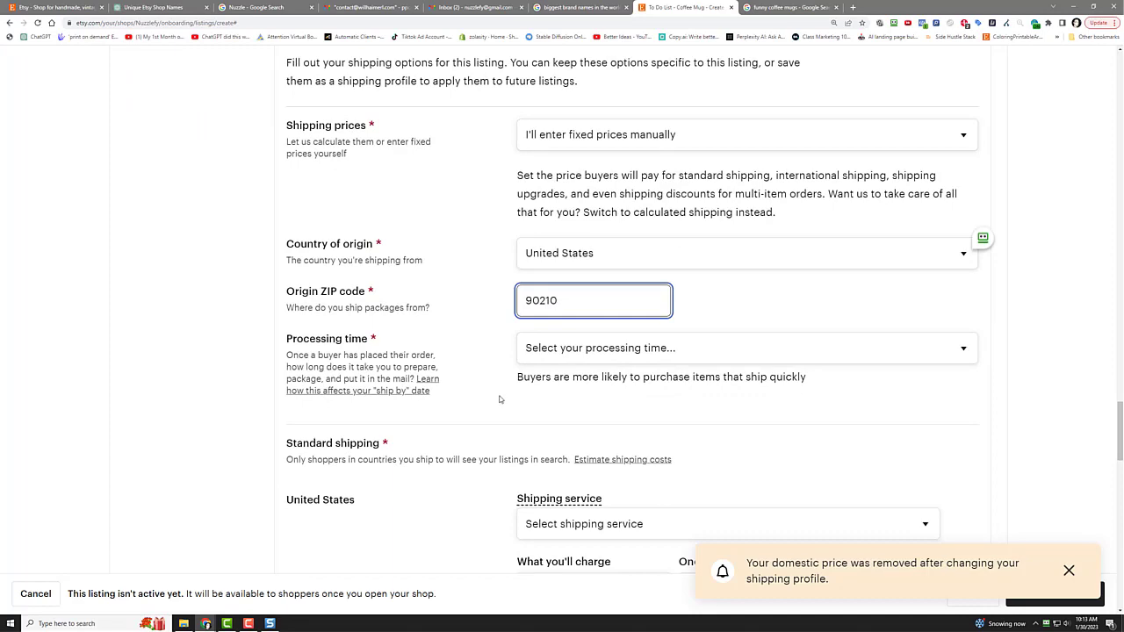
{"action": "scroll", "coordinate": [476, 316], "scroll_direction": "up", "scroll_amount": 1}
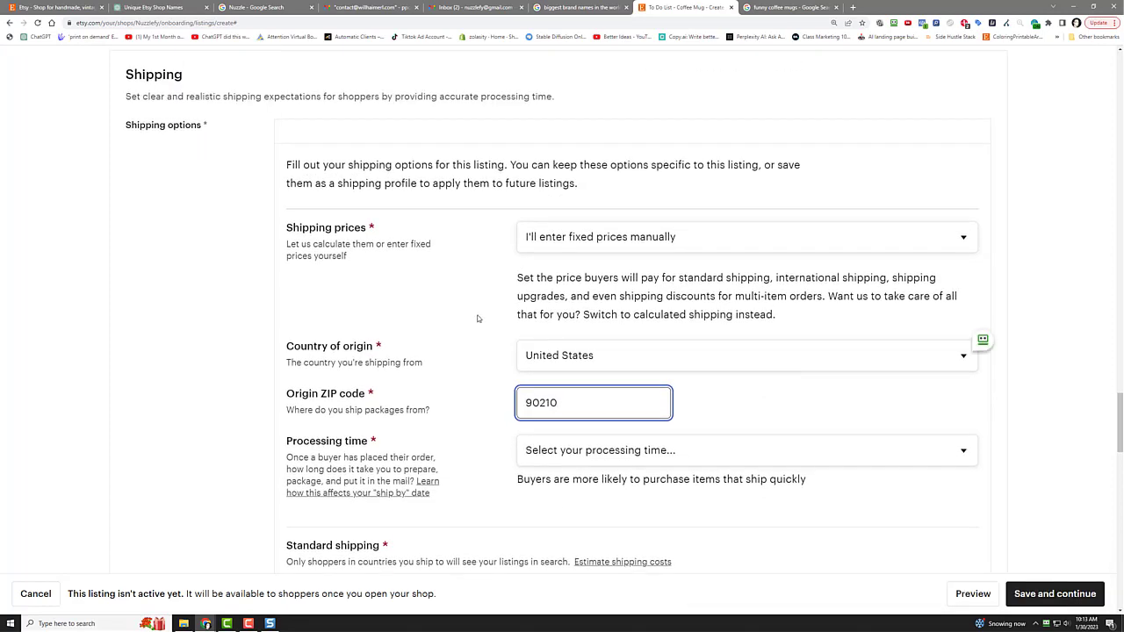
{"action": "scroll", "coordinate": [478, 319], "scroll_direction": "down", "scroll_amount": 2}
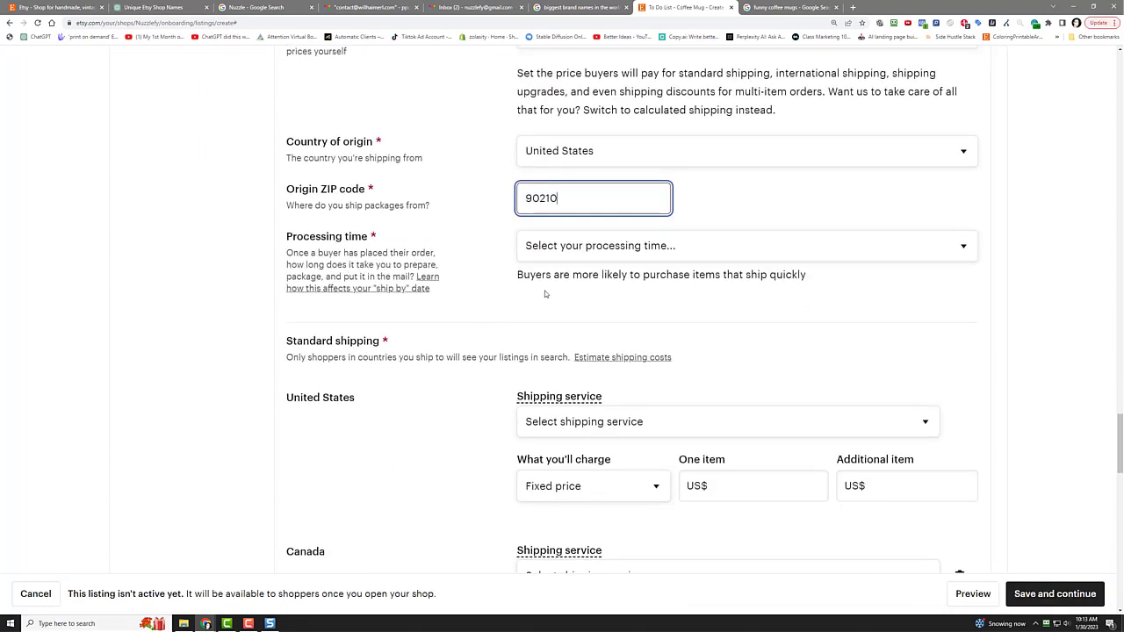
{"action": "left_click", "coordinate": [578, 246]}
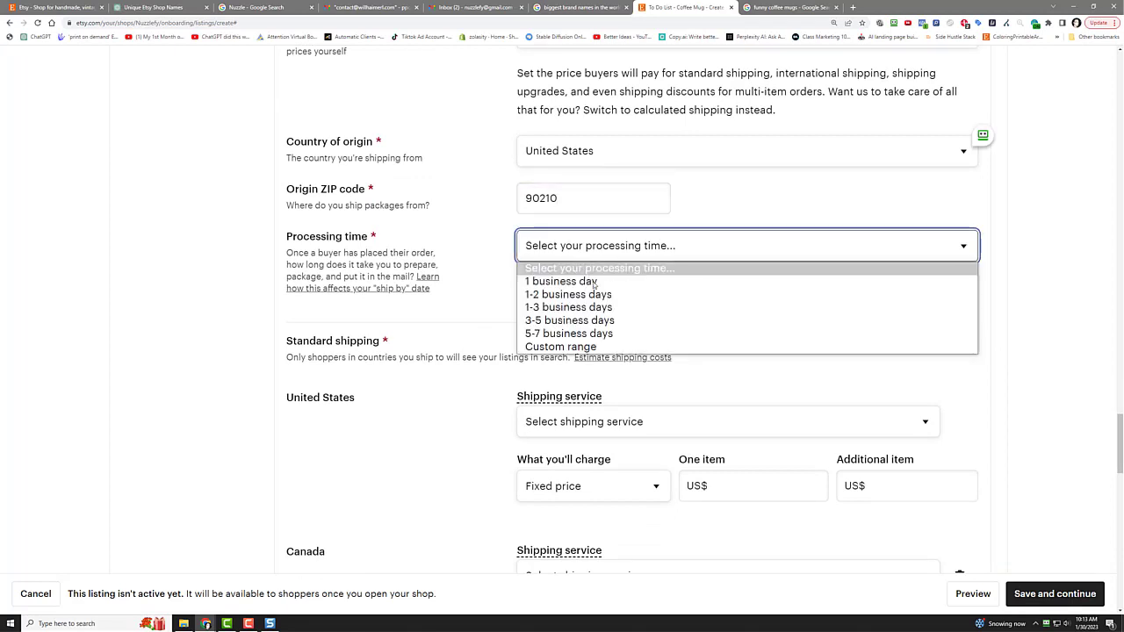
{"action": "left_click", "coordinate": [606, 334]}
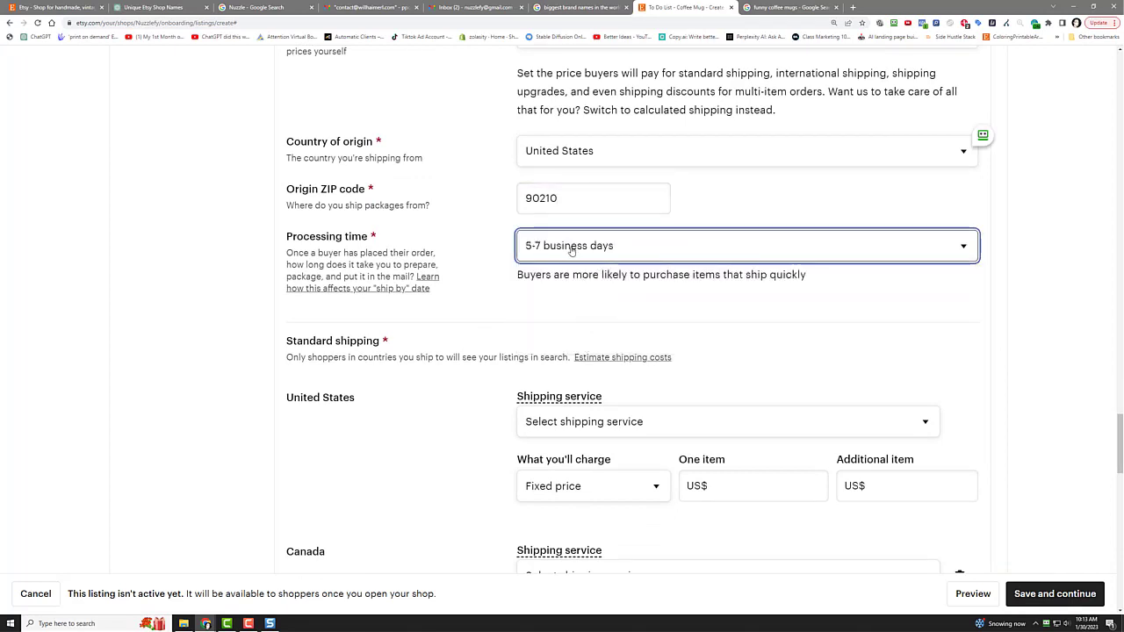
{"action": "left_click", "coordinate": [570, 247]}
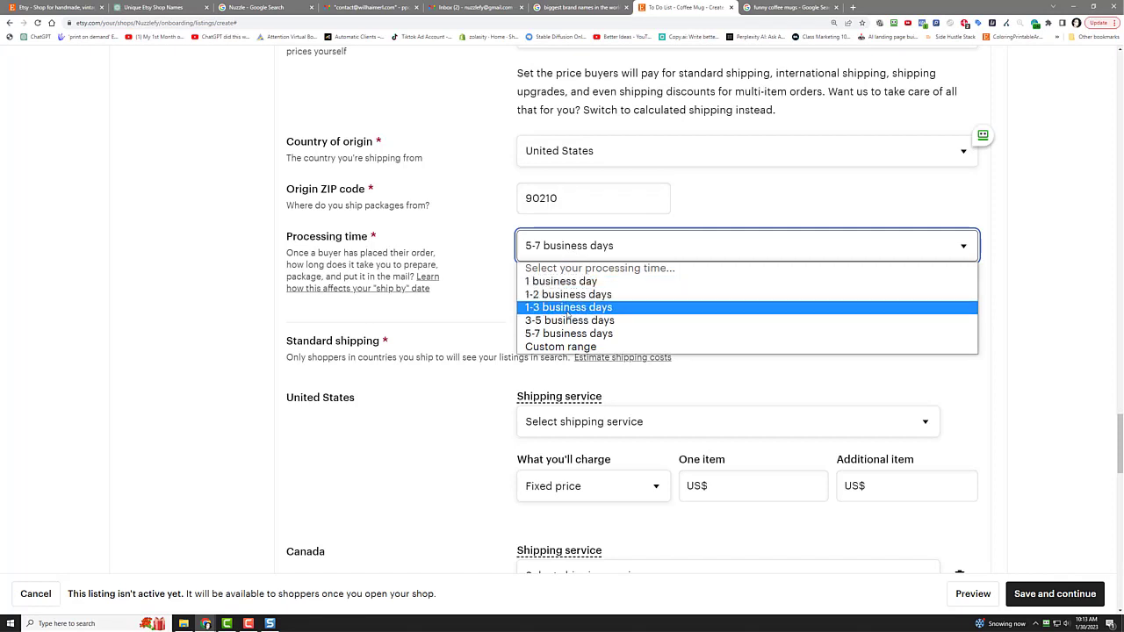
{"action": "left_click", "coordinate": [465, 276]}
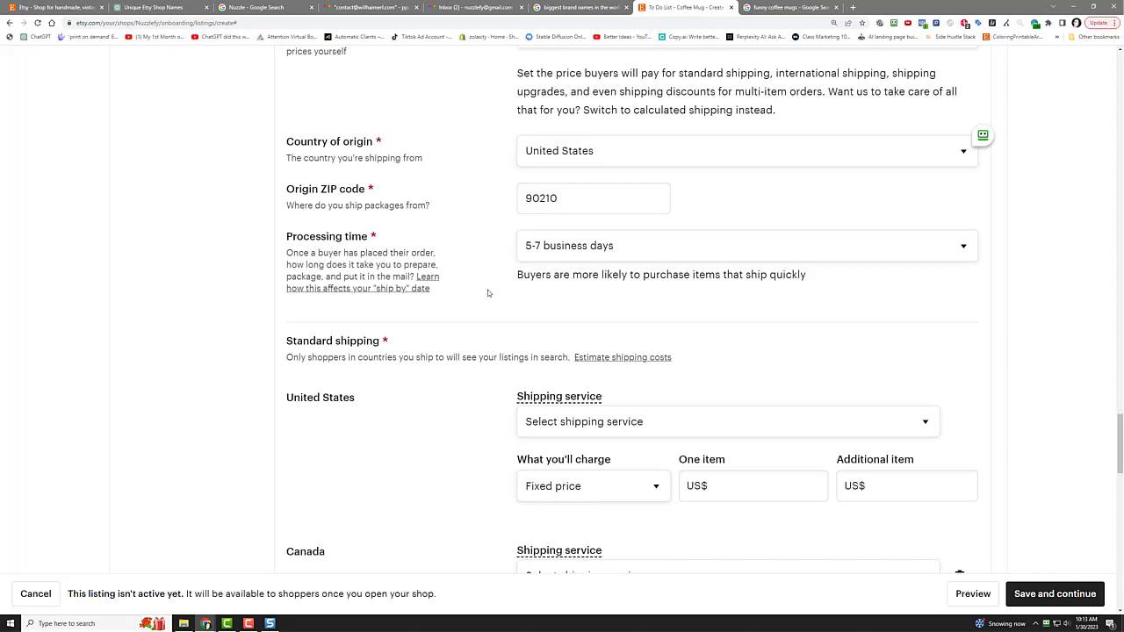
Step: Ship to the United States free via USPS First-Class Mail
{"action": "scroll", "coordinate": [488, 293], "scroll_direction": "down", "scroll_amount": 4}
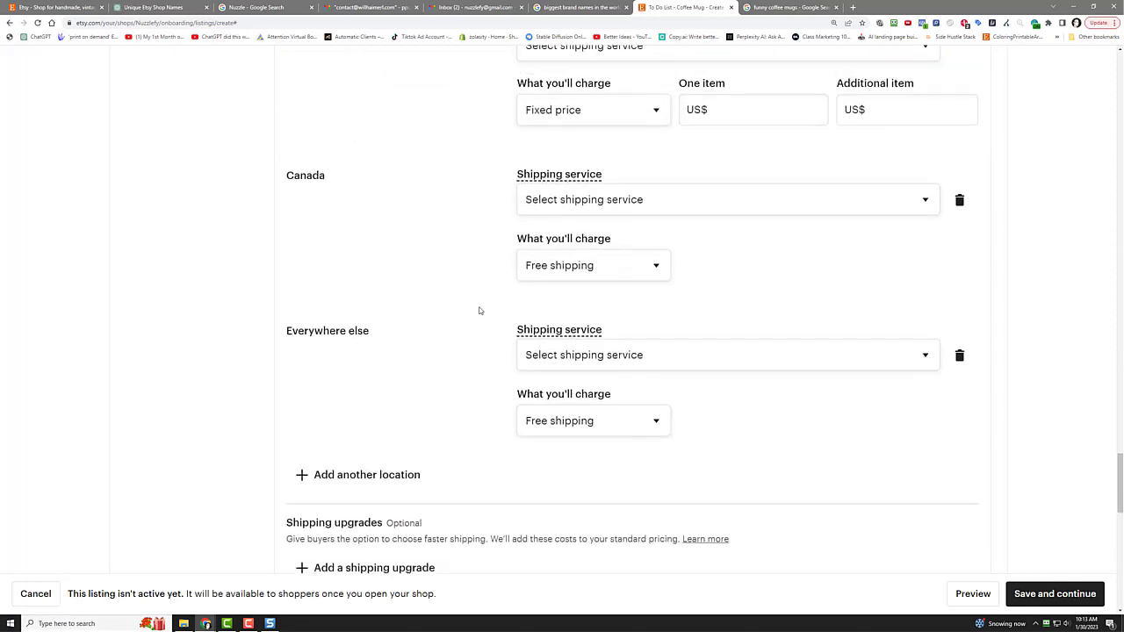
{"action": "scroll", "coordinate": [480, 310], "scroll_direction": "up", "scroll_amount": 5}
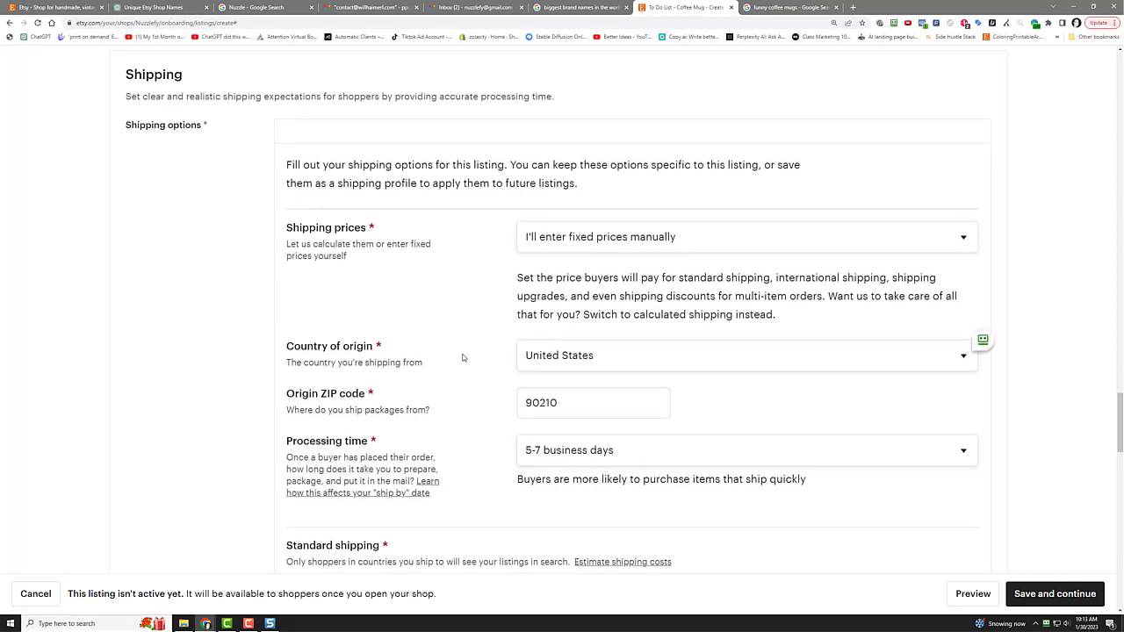
{"action": "scroll", "coordinate": [481, 323], "scroll_direction": "down", "scroll_amount": 3}
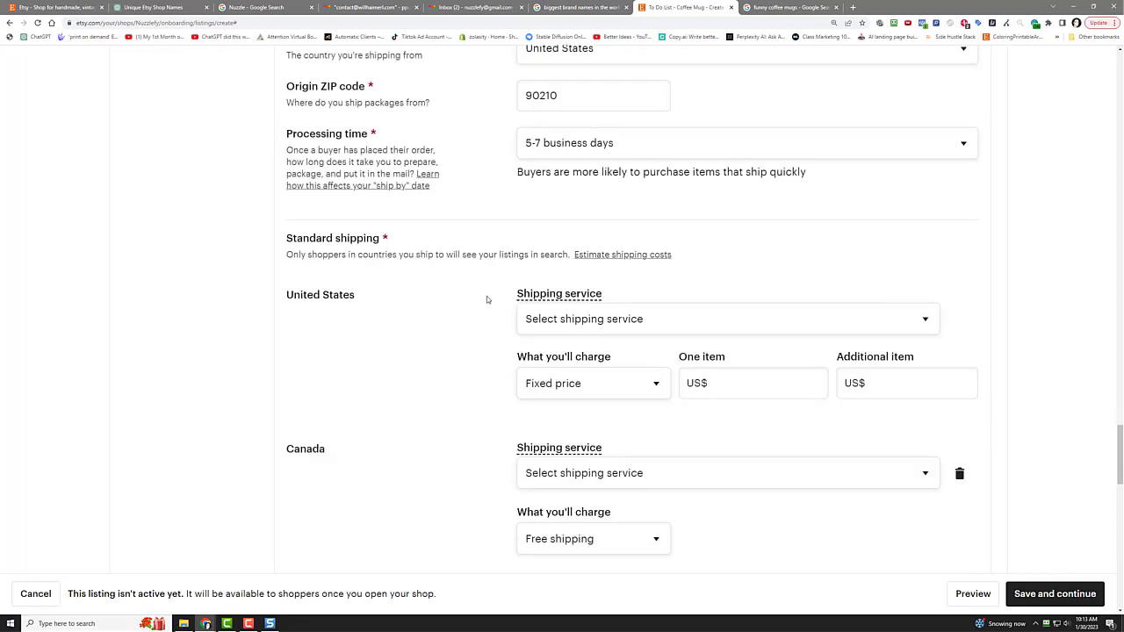
{"action": "left_click", "coordinate": [567, 321]}
{"action": "left_click", "coordinate": [576, 365]}
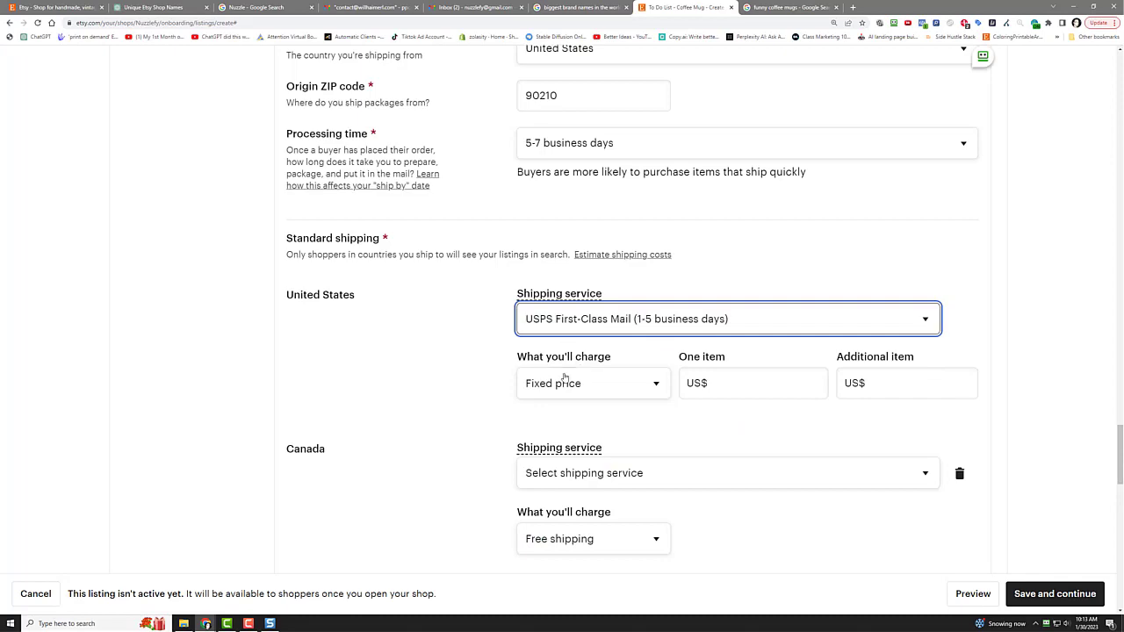
{"action": "left_click", "coordinate": [565, 378]}
{"action": "left_click", "coordinate": [572, 404]}
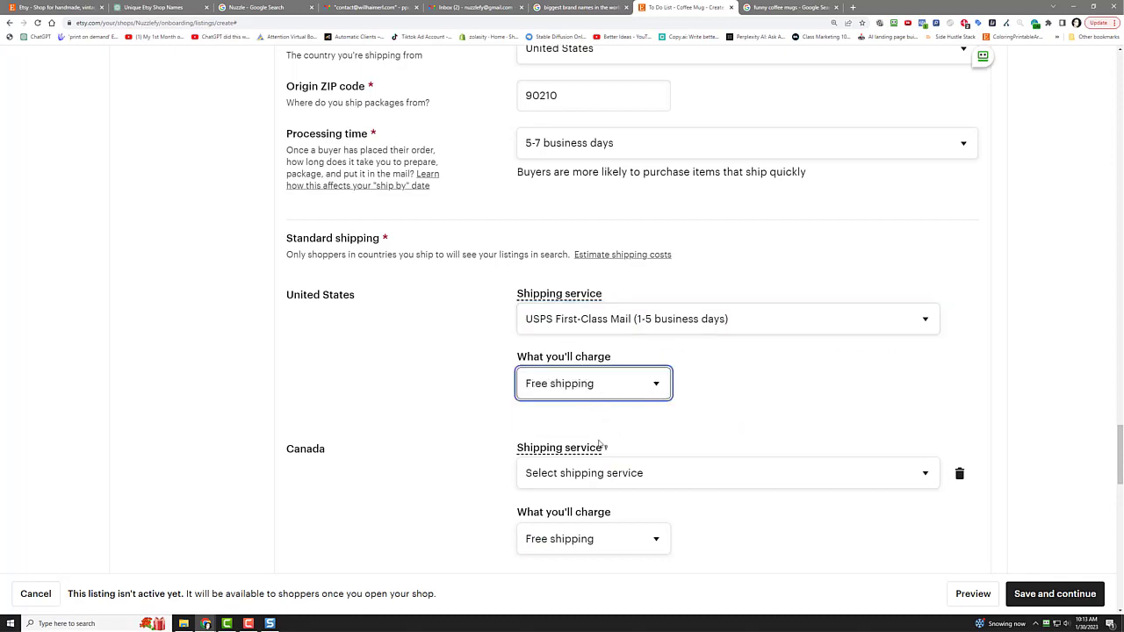
Step: Ship to Canada and everywhere else via USPS First Class Mail International
{"action": "scroll", "coordinate": [568, 312], "scroll_direction": "down", "scroll_amount": 2}
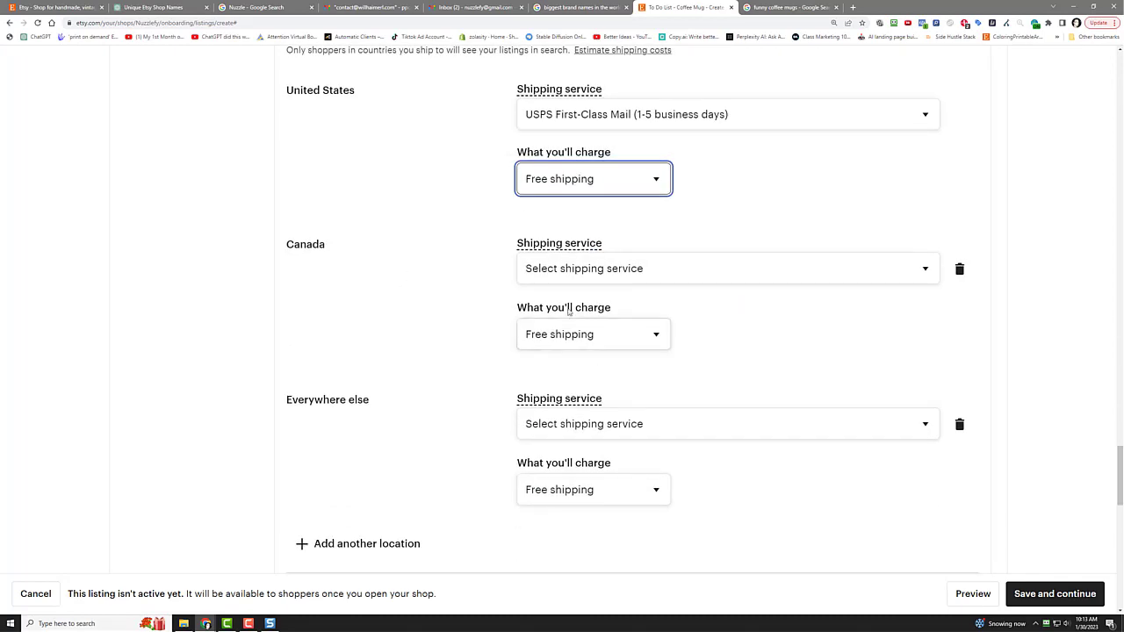
{"action": "left_click", "coordinate": [577, 270]}
{"action": "left_click", "coordinate": [584, 318]}
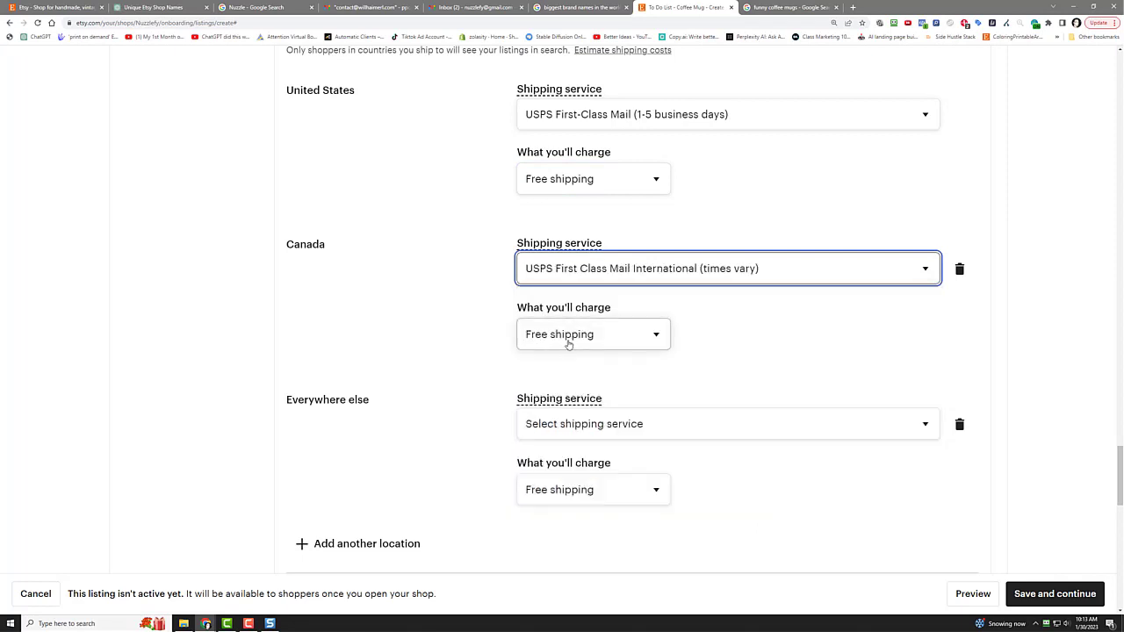
{"action": "left_click", "coordinate": [565, 424]}
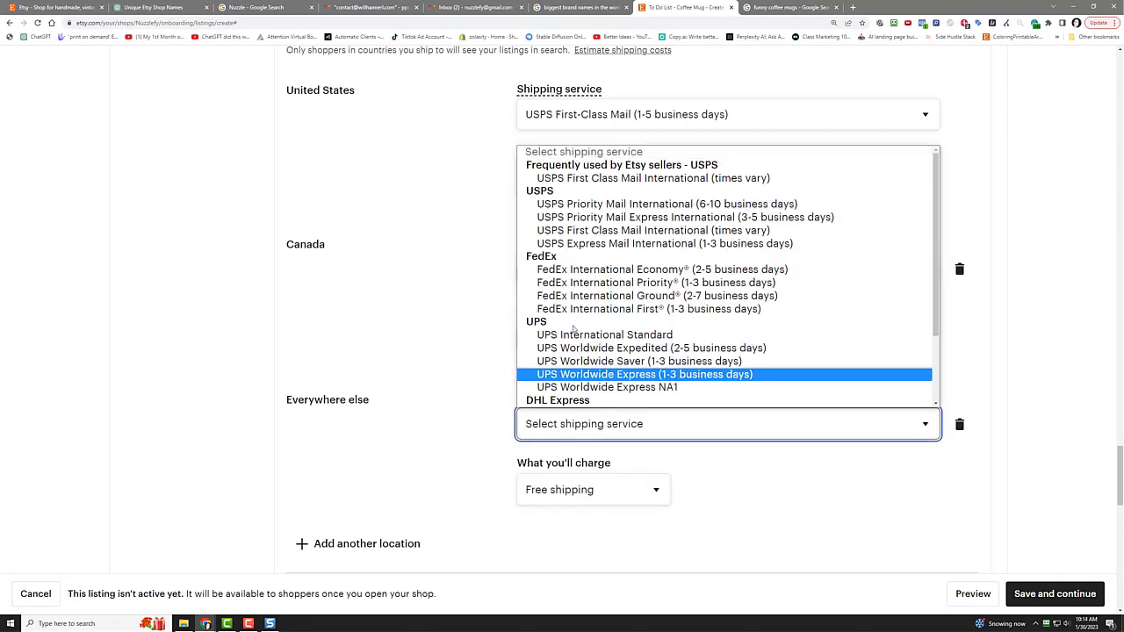
{"action": "left_click", "coordinate": [584, 179]}
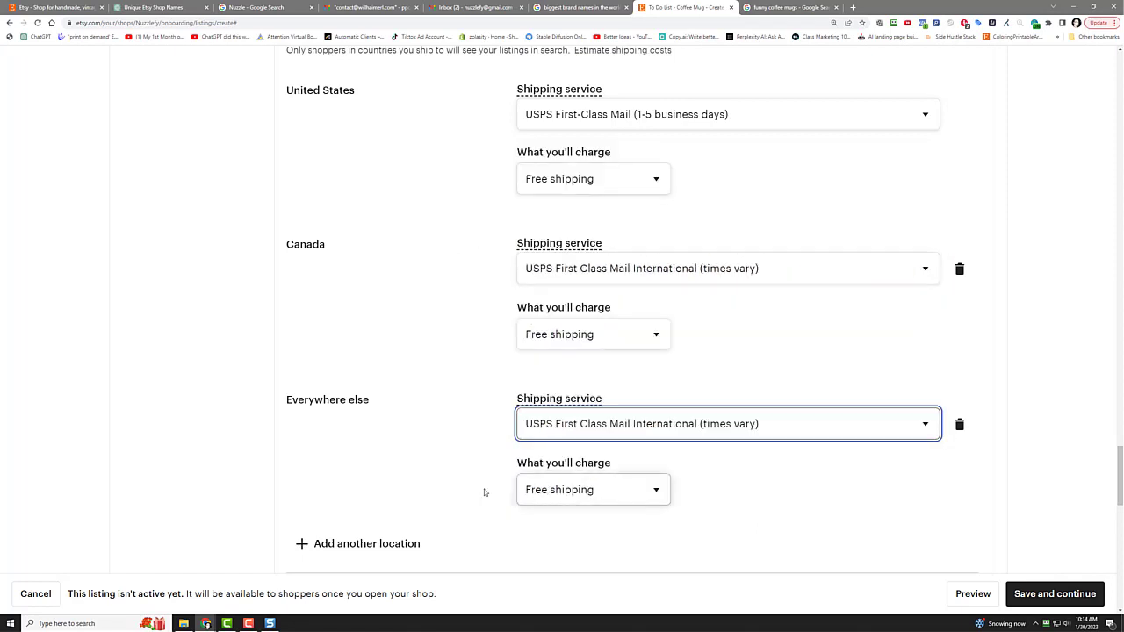
{"action": "left_click", "coordinate": [421, 339]}
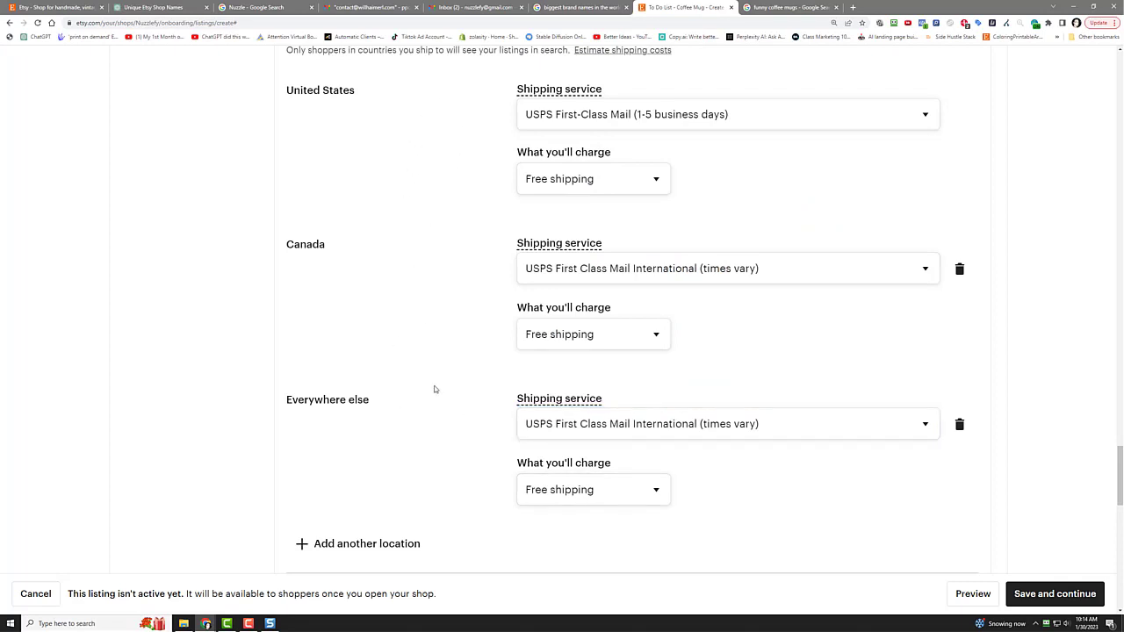
{"action": "scroll", "coordinate": [436, 369], "scroll_direction": "down", "scroll_amount": 2}
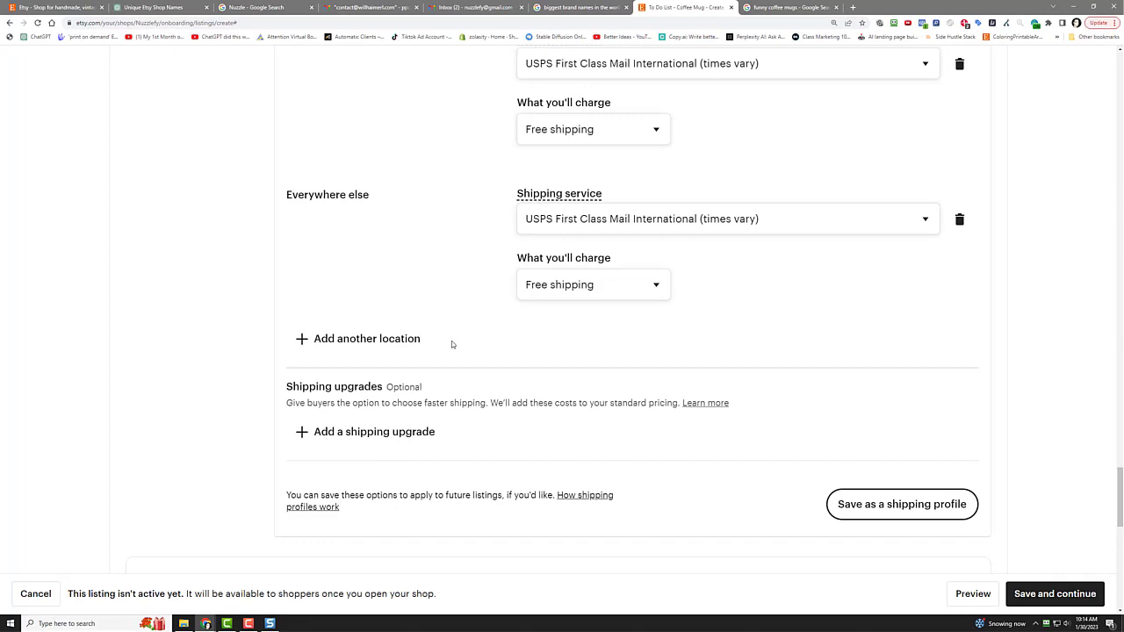
{"action": "scroll", "coordinate": [499, 413], "scroll_direction": "down", "scroll_amount": 1}
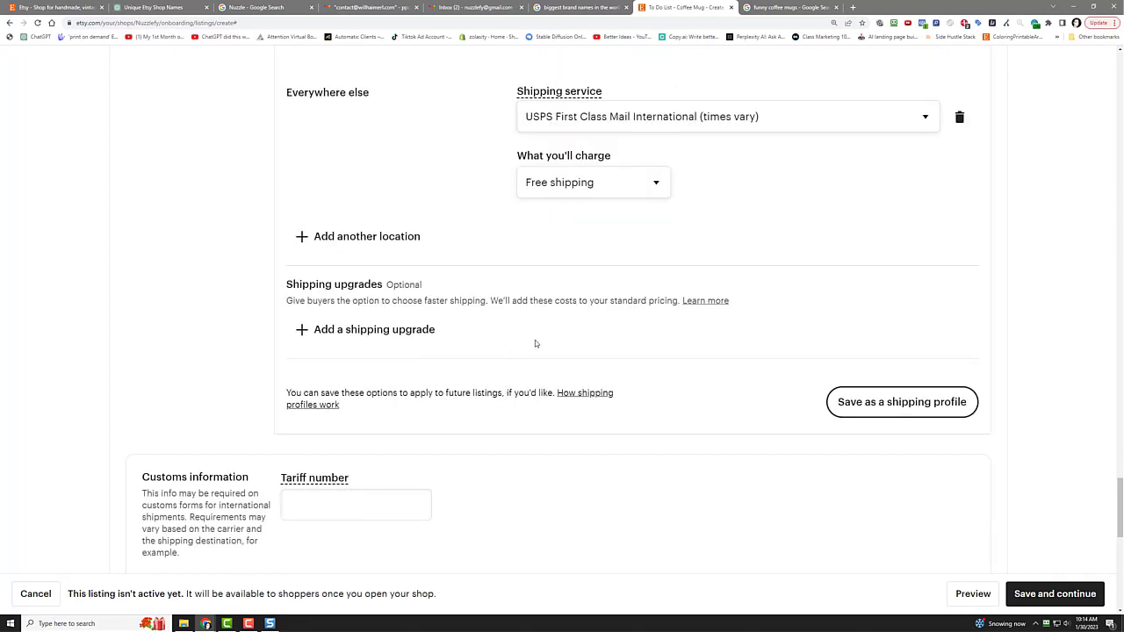
{"action": "scroll", "coordinate": [509, 334], "scroll_direction": "up", "scroll_amount": 7}
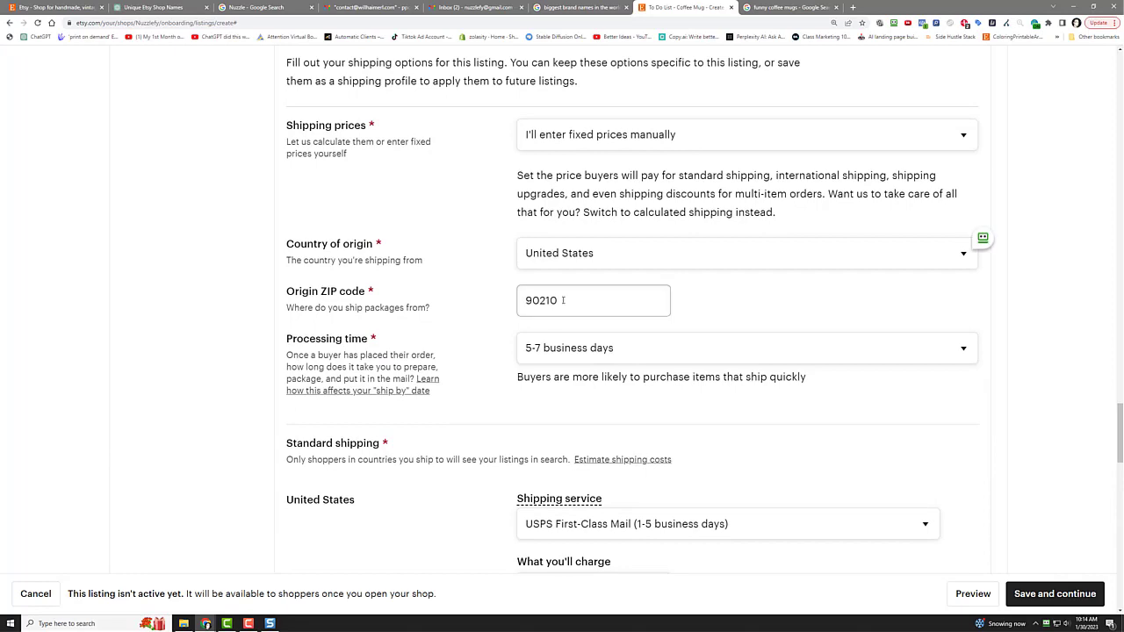
{"action": "scroll", "coordinate": [492, 319], "scroll_direction": "down", "scroll_amount": 4}
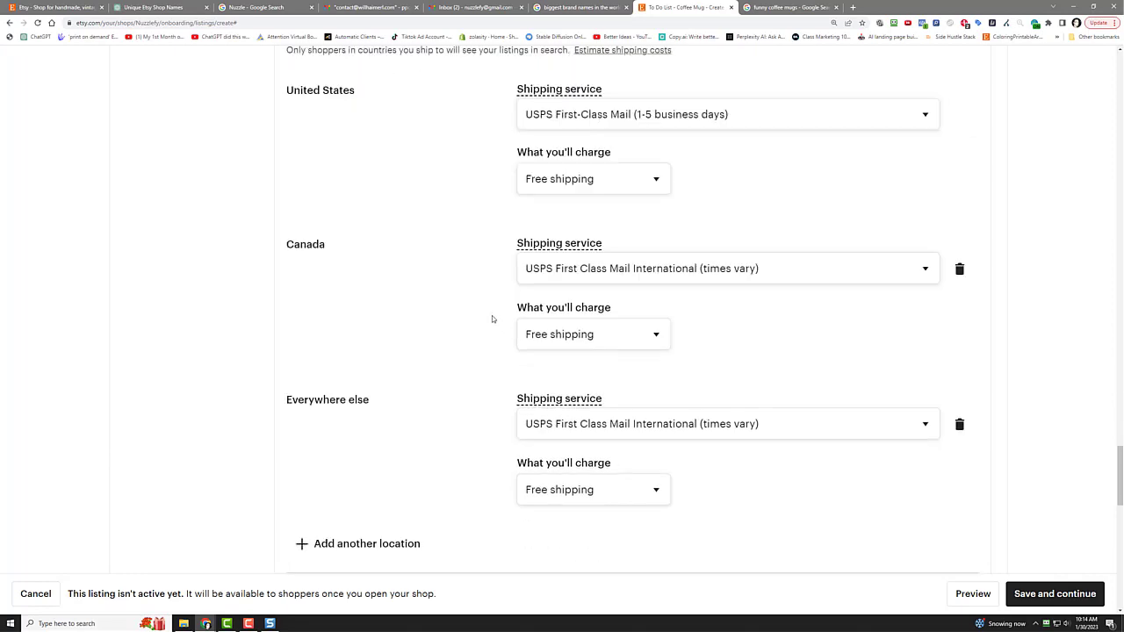
{"action": "scroll", "coordinate": [492, 319], "scroll_direction": "down", "scroll_amount": 4}
Step: Save the shipping as the 'Free Shipping' profile, apply the 30-day return policy, and save the listing
{"action": "left_click", "coordinate": [881, 299]}
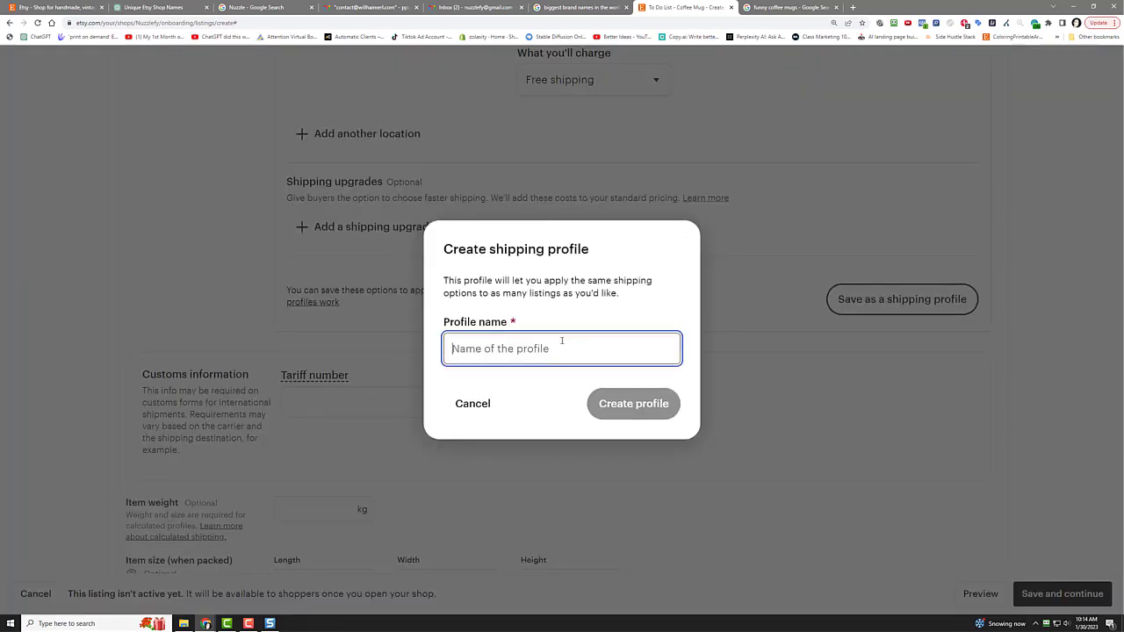
{"action": "type", "text": "Free"}
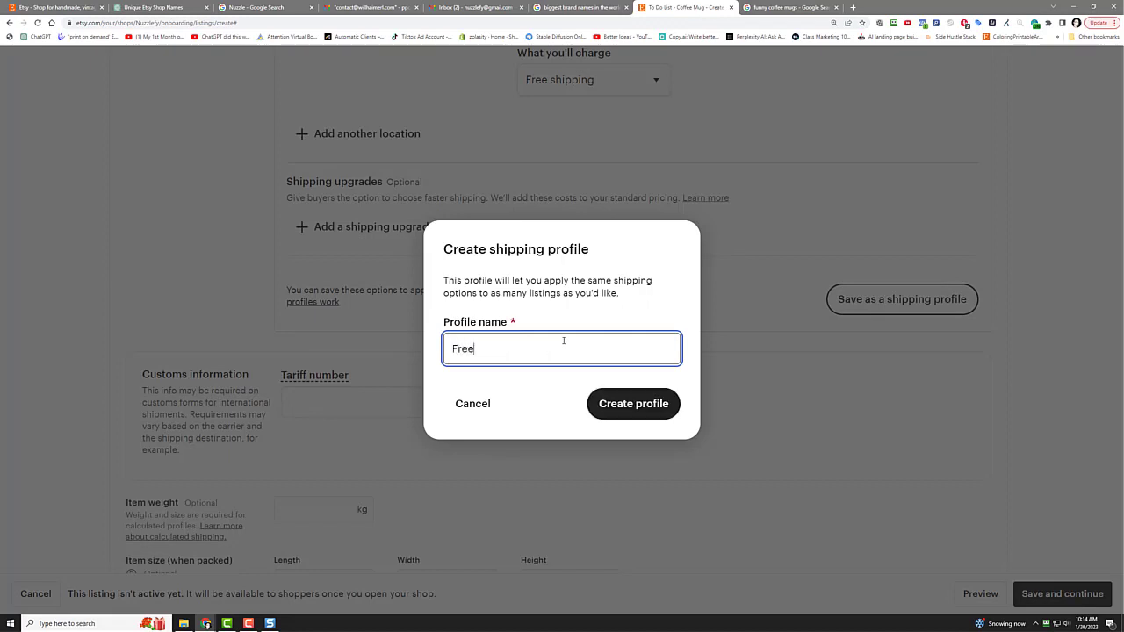
{"action": "type", "text": " Shipping"}
{"action": "left_click", "coordinate": [620, 409]}
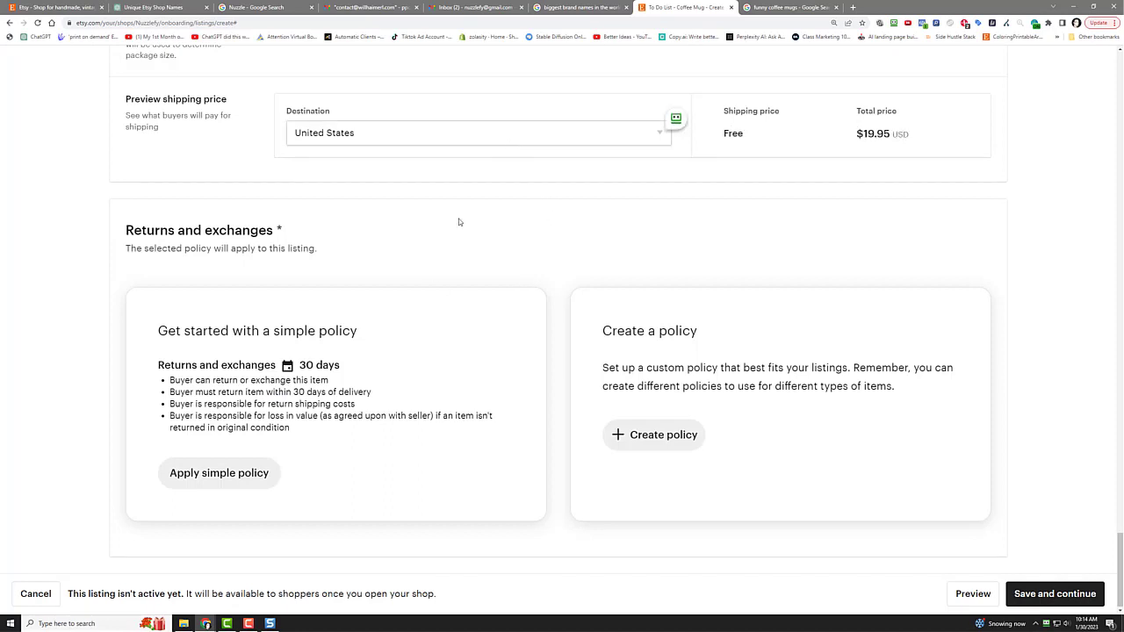
{"action": "left_click", "coordinate": [218, 472]}
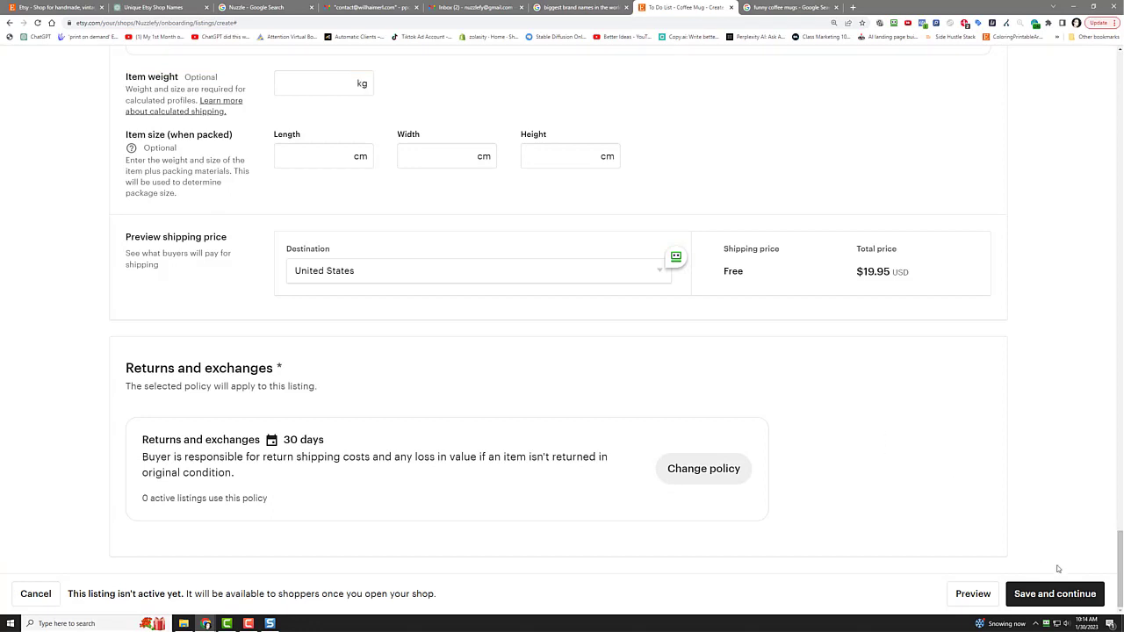
{"action": "left_click", "coordinate": [1063, 595]}
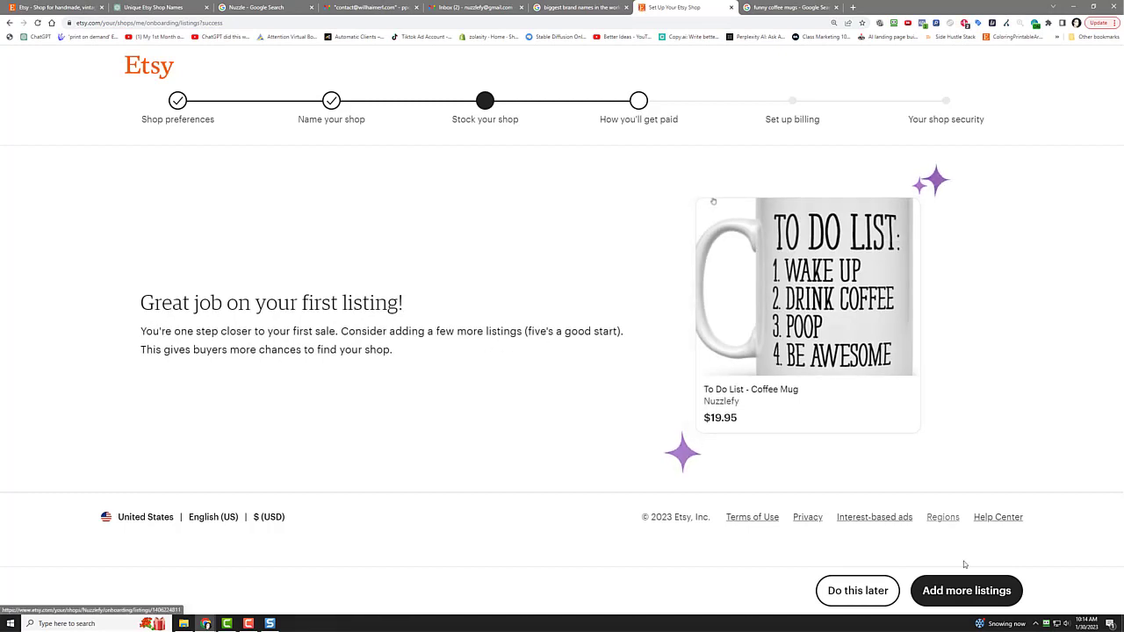
Step: Choose 'Do this later' for more listings and review the How you'll get paid form
{"action": "left_click", "coordinate": [857, 594]}
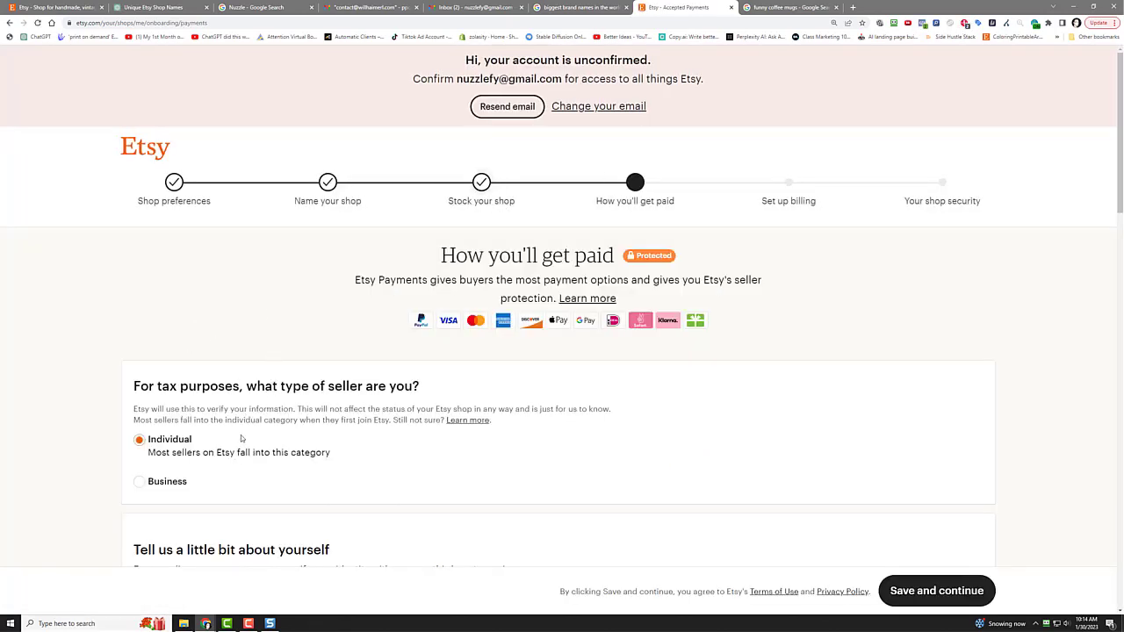
{"action": "scroll", "coordinate": [241, 438], "scroll_direction": "down", "scroll_amount": 1}
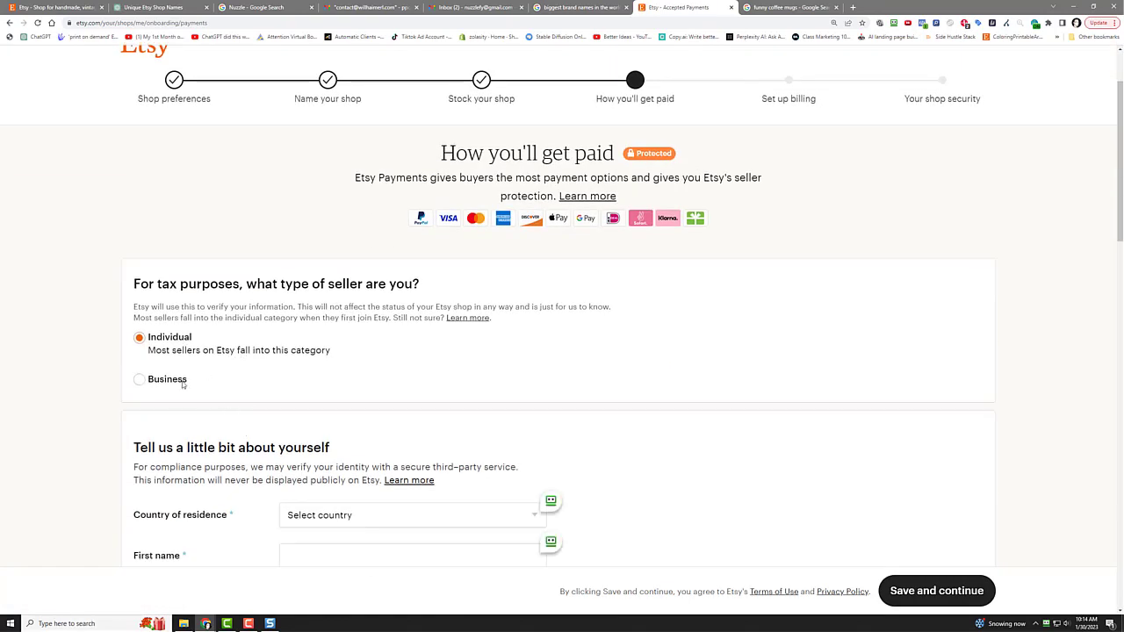
{"action": "scroll", "coordinate": [193, 439], "scroll_direction": "down", "scroll_amount": 5}
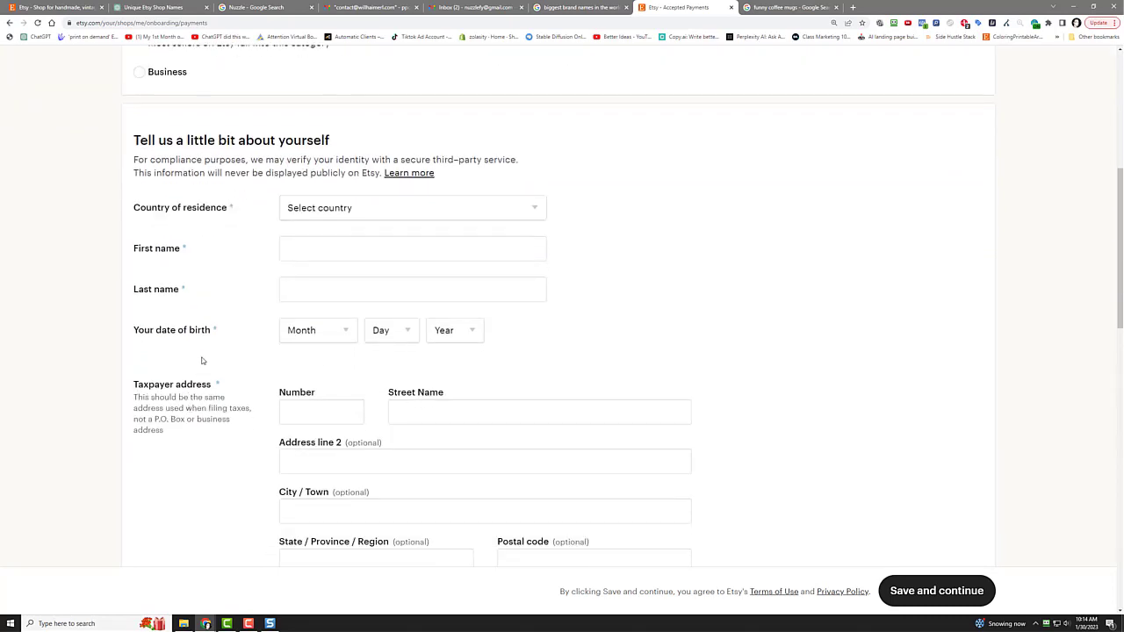
{"action": "scroll", "coordinate": [201, 361], "scroll_direction": "down", "scroll_amount": 2}
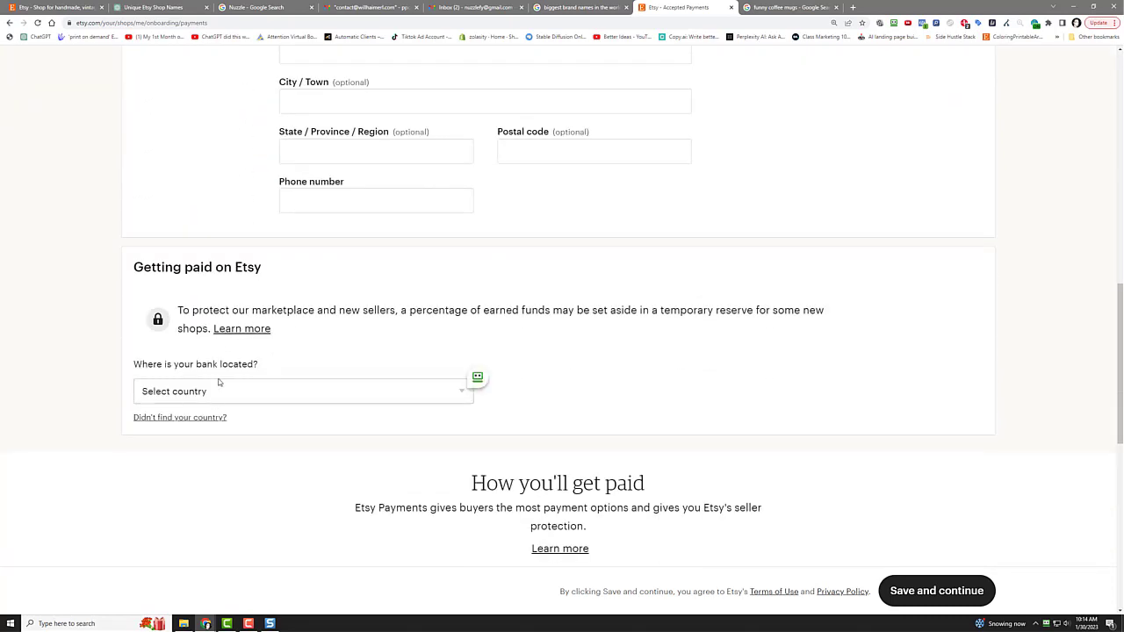
{"action": "scroll", "coordinate": [220, 290], "scroll_direction": "up", "scroll_amount": 4}
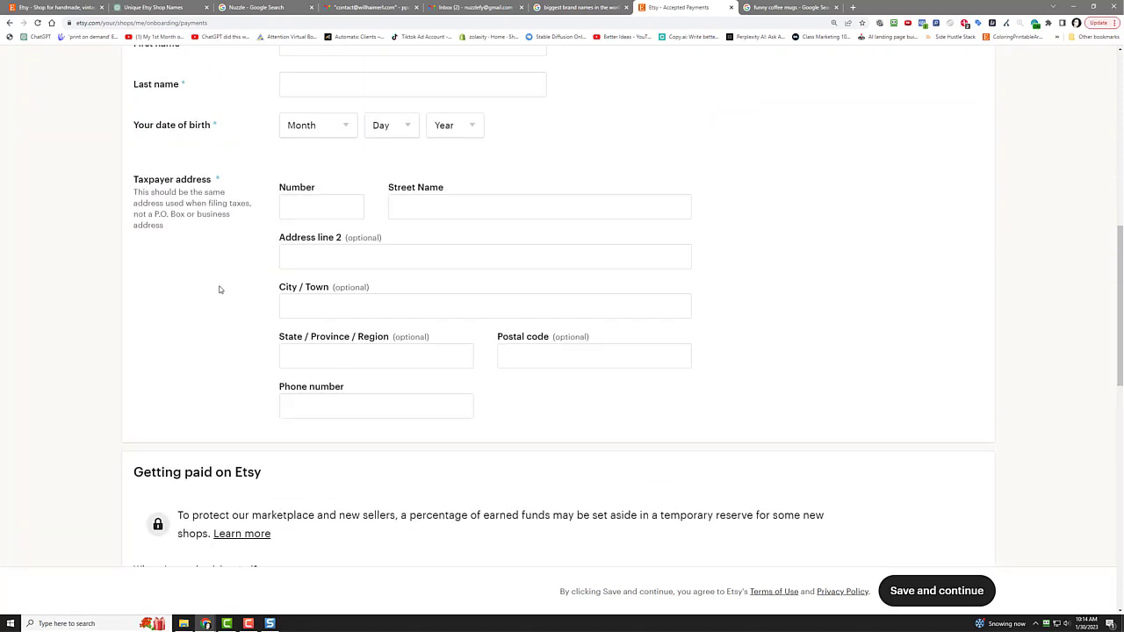
{"action": "scroll", "coordinate": [221, 290], "scroll_direction": "down", "scroll_amount": 4}
{"action": "scroll", "coordinate": [220, 291], "scroll_direction": "up", "scroll_amount": 8}
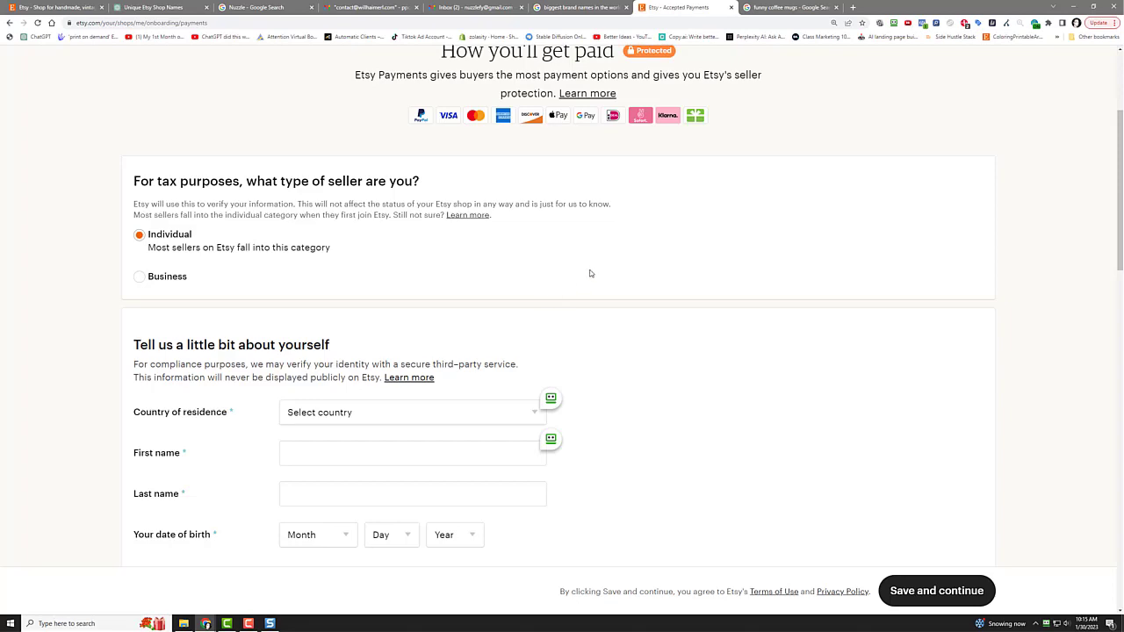
{"action": "scroll", "coordinate": [593, 273], "scroll_direction": "down", "scroll_amount": 2}
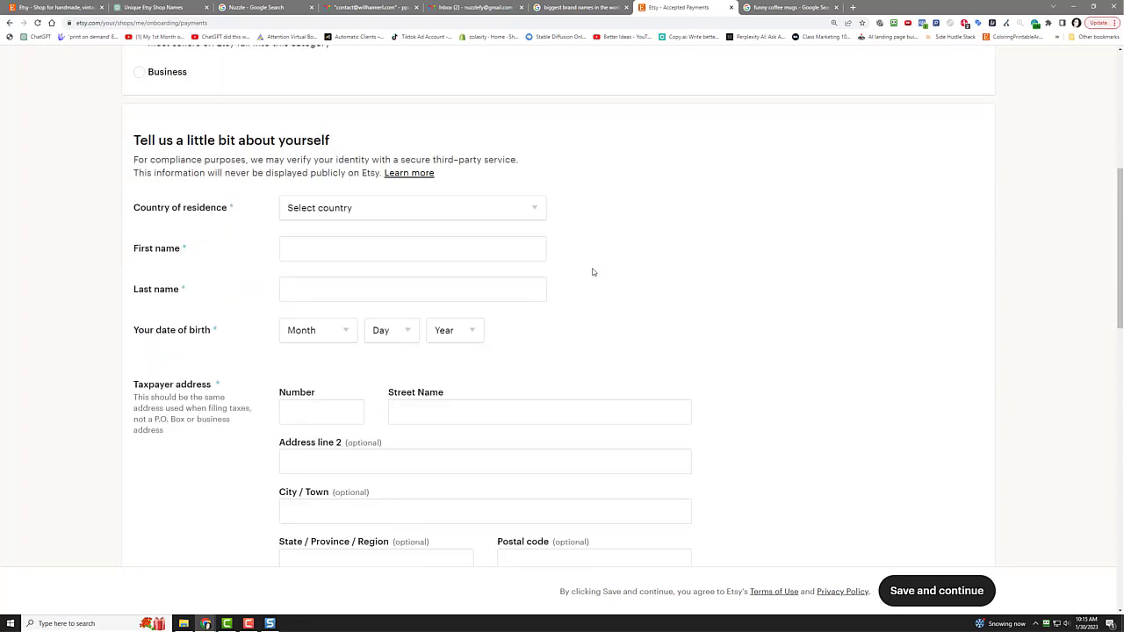
{"action": "scroll", "coordinate": [654, 257], "scroll_direction": "up", "scroll_amount": 2}
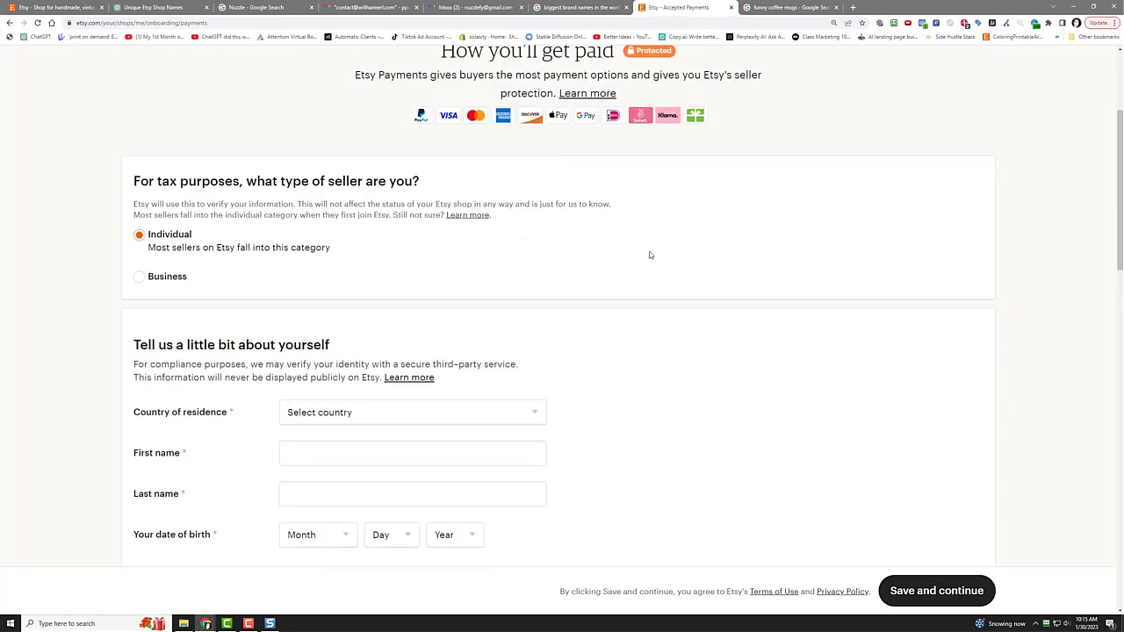
{"action": "scroll", "coordinate": [650, 254], "scroll_direction": "up", "scroll_amount": 2}
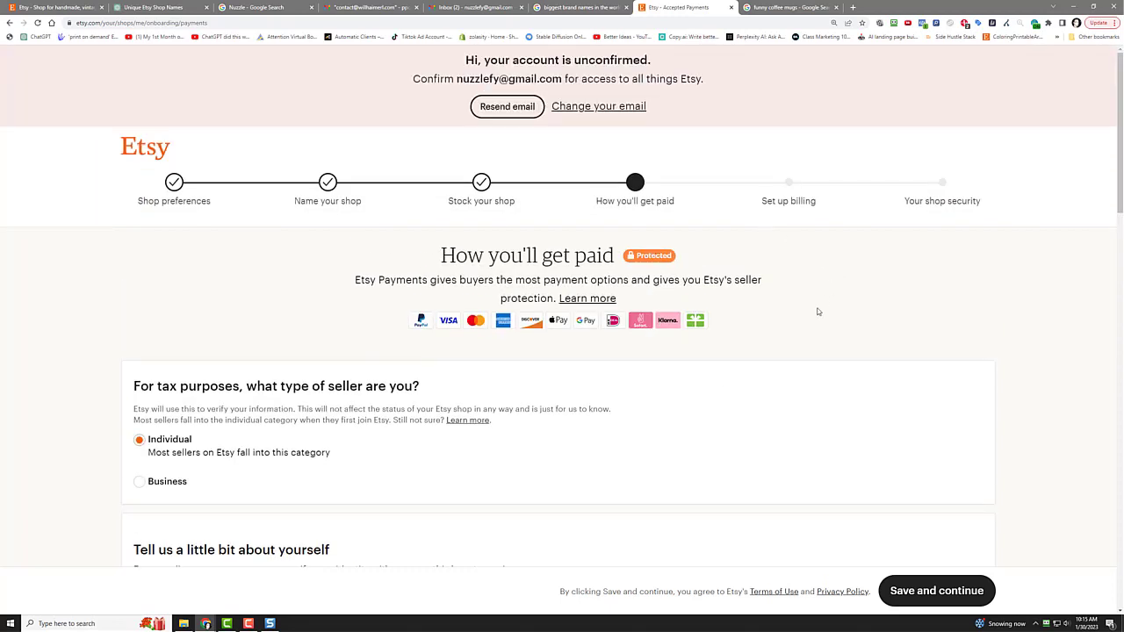
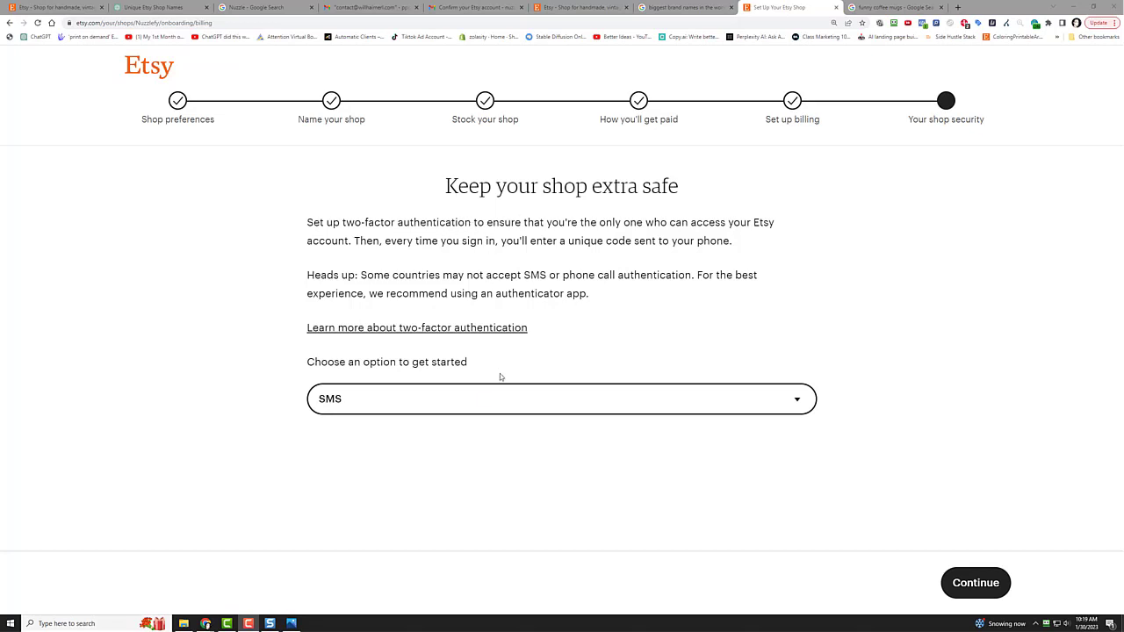
Step: Change the shop's two-factor authentication method from SMS to phone call and continue
{"action": "left_click", "coordinate": [485, 399]}
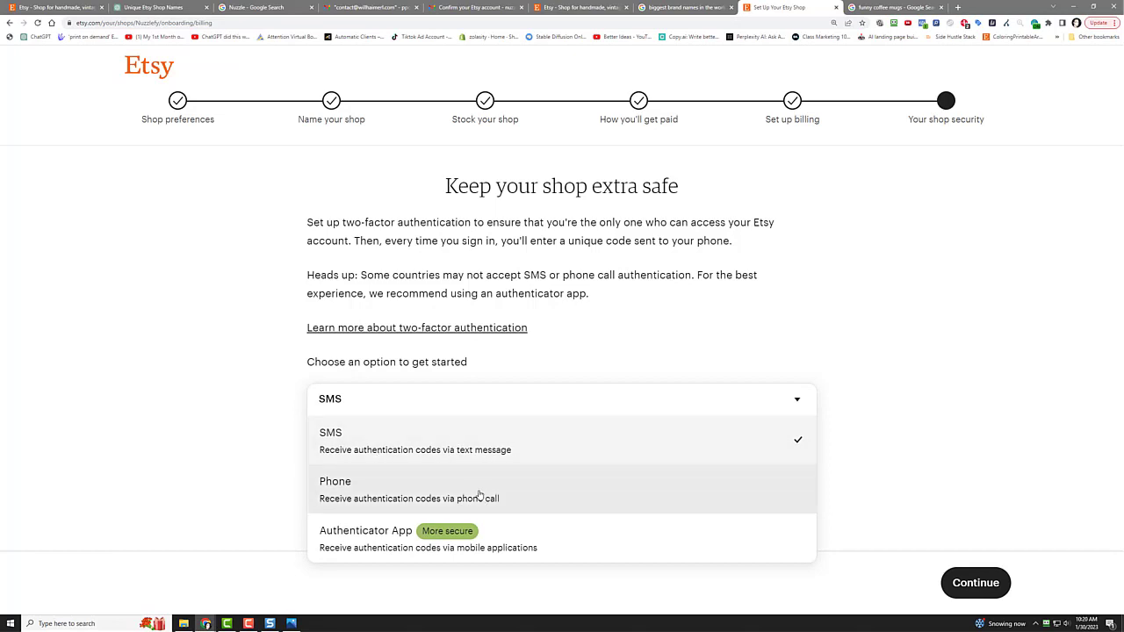
{"action": "left_click", "coordinate": [539, 495]}
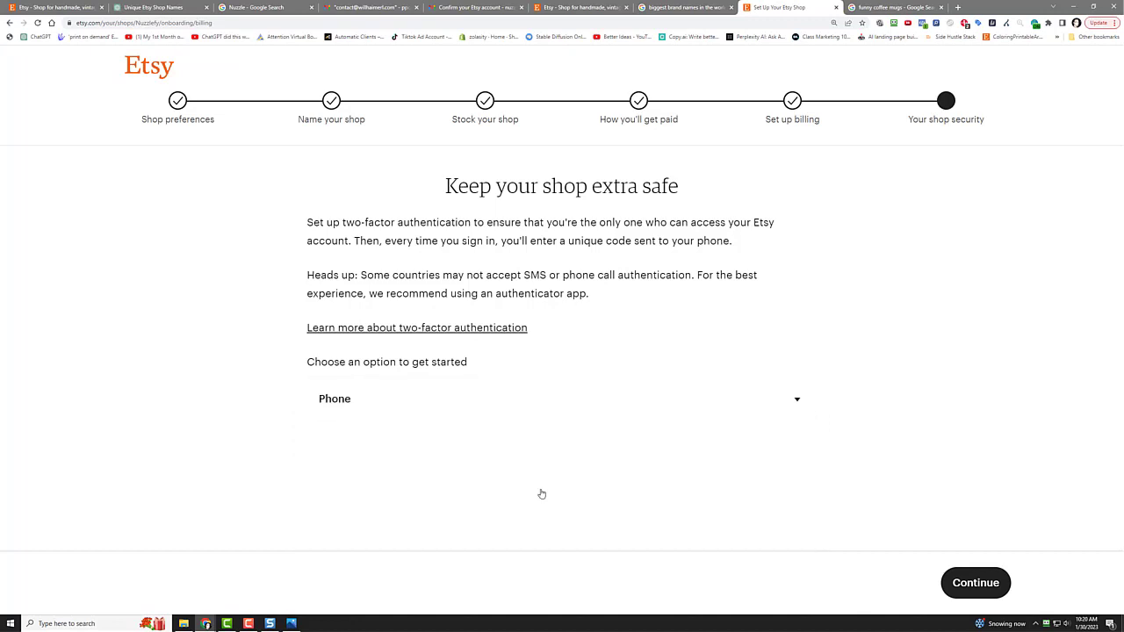
{"action": "left_click", "coordinate": [982, 583]}
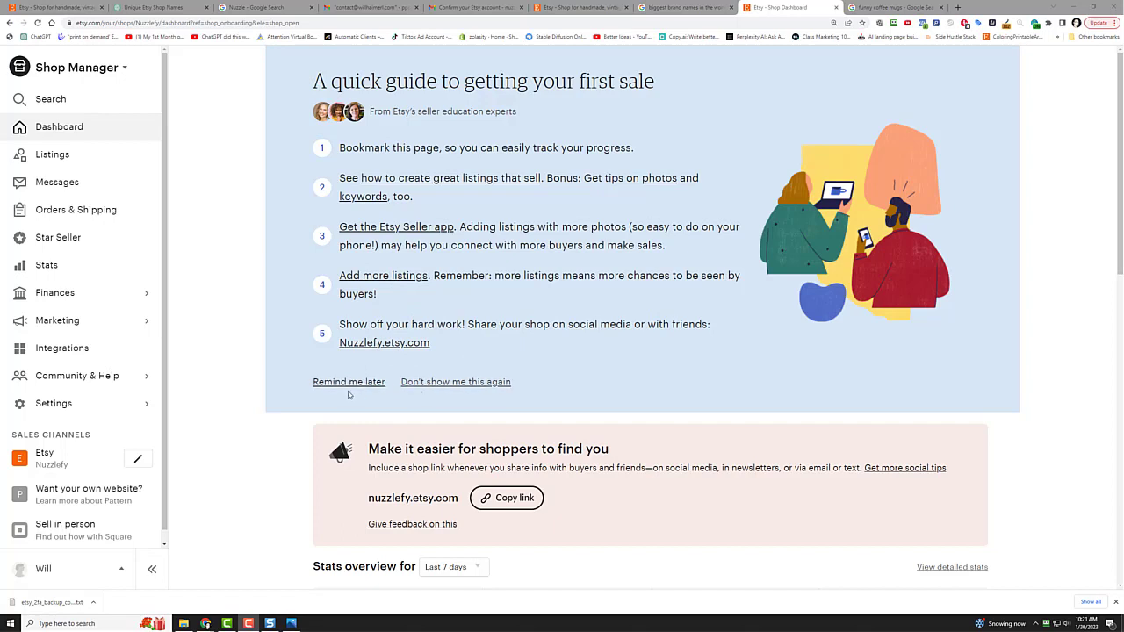
Step: Dismiss the first-sale guide, open Settings > Info & Appearance, and switch to the funny coffee mugs search
{"action": "left_click", "coordinate": [451, 383]}
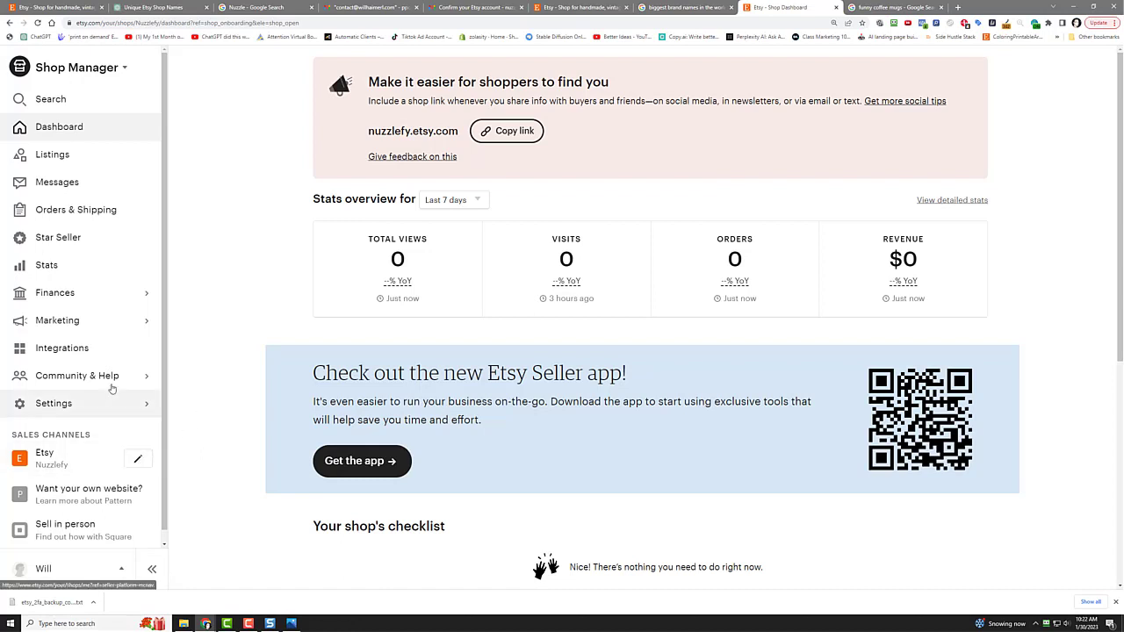
{"action": "left_click", "coordinate": [119, 571]}
{"action": "left_click", "coordinate": [60, 475]}
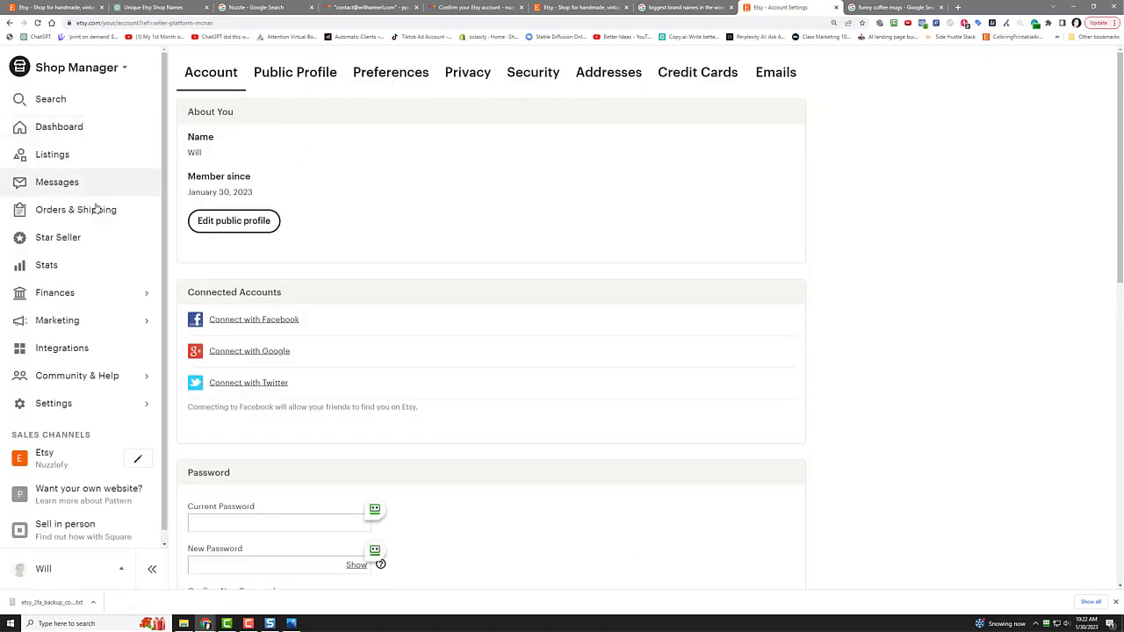
{"action": "left_click", "coordinate": [83, 402]}
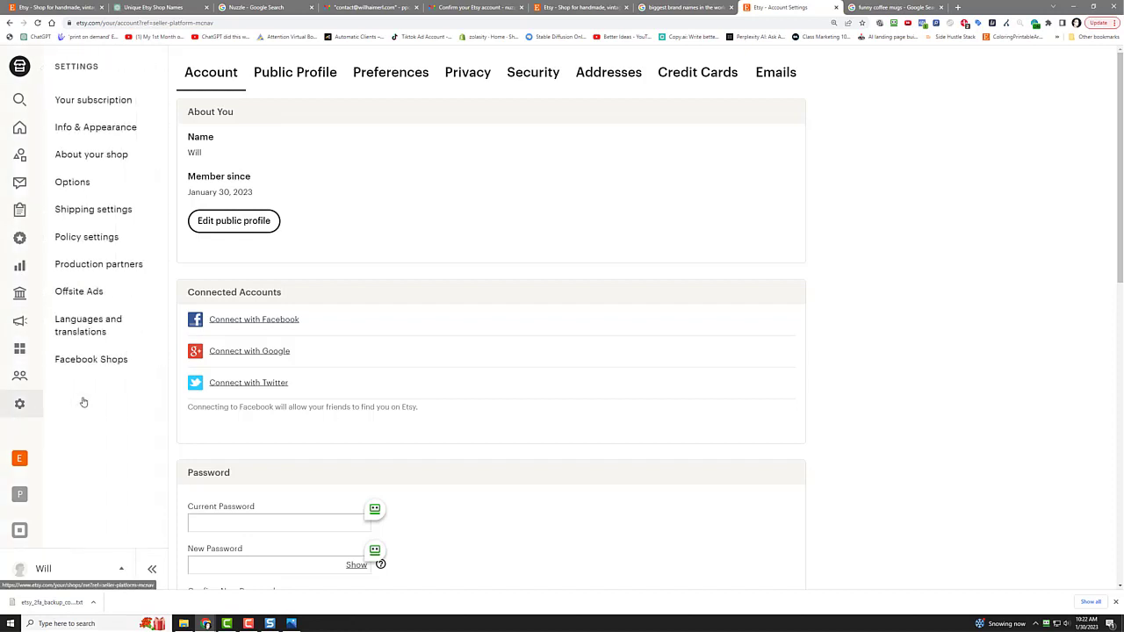
{"action": "left_click", "coordinate": [118, 130]}
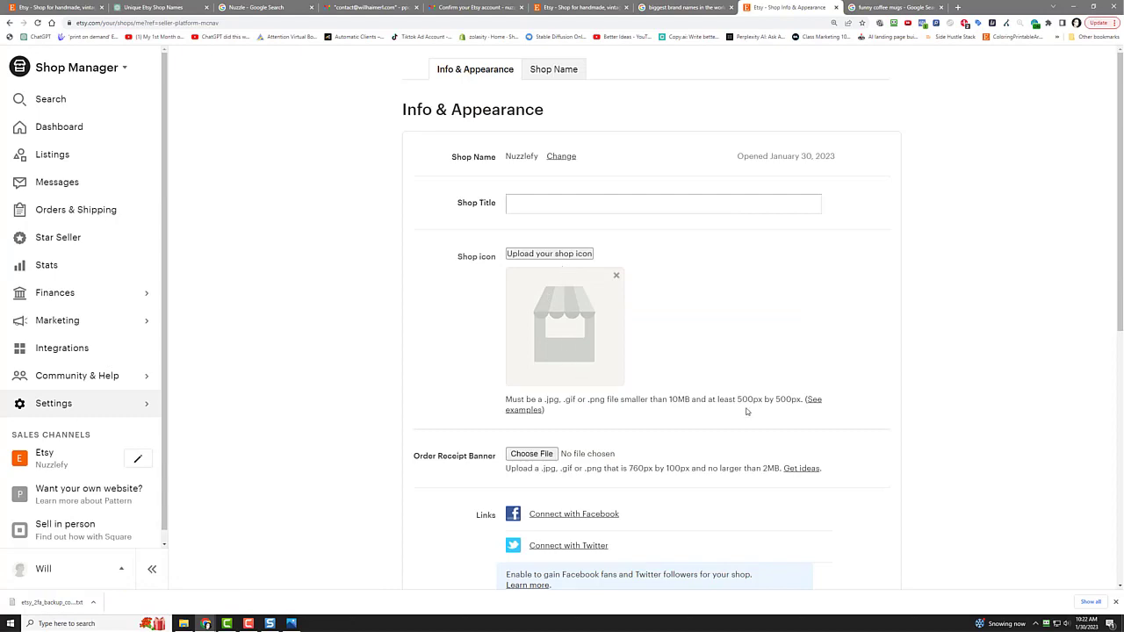
{"action": "left_click", "coordinate": [887, 7]}
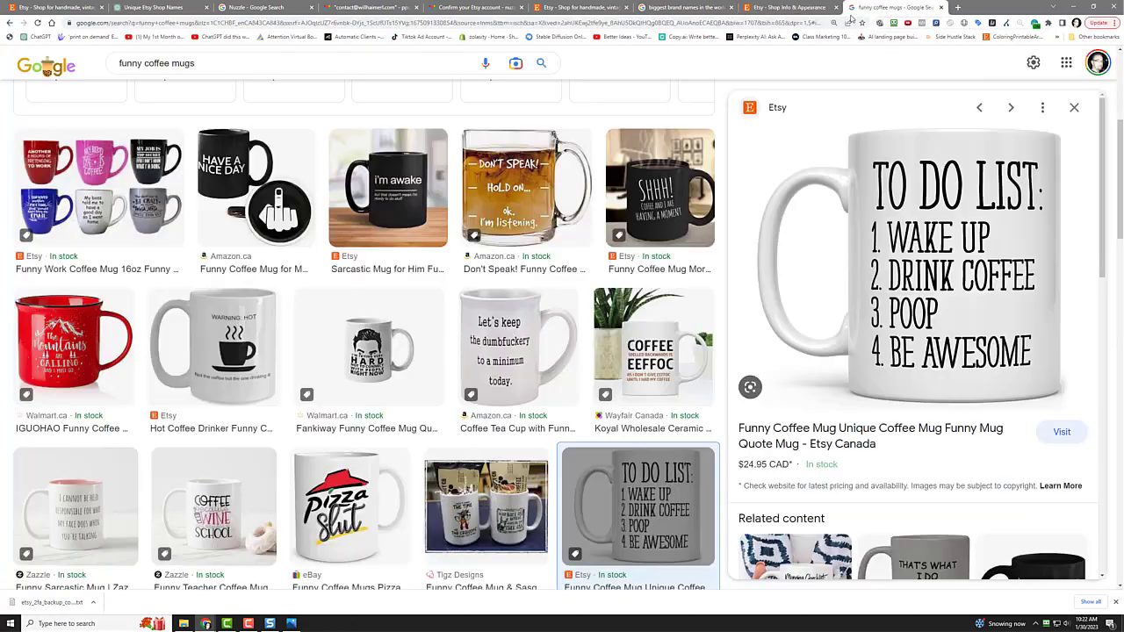
Step: Go to the Canva website
{"action": "left_click", "coordinate": [710, 23]}
{"action": "type", "text": "canva.com"}
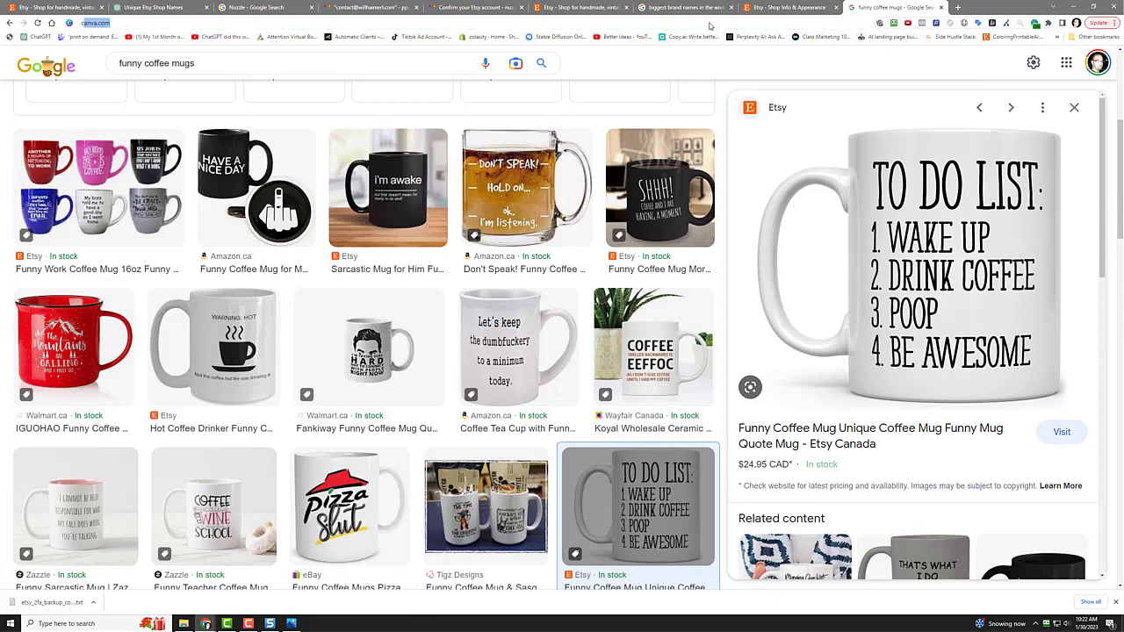
{"action": "key", "text": "Return"}
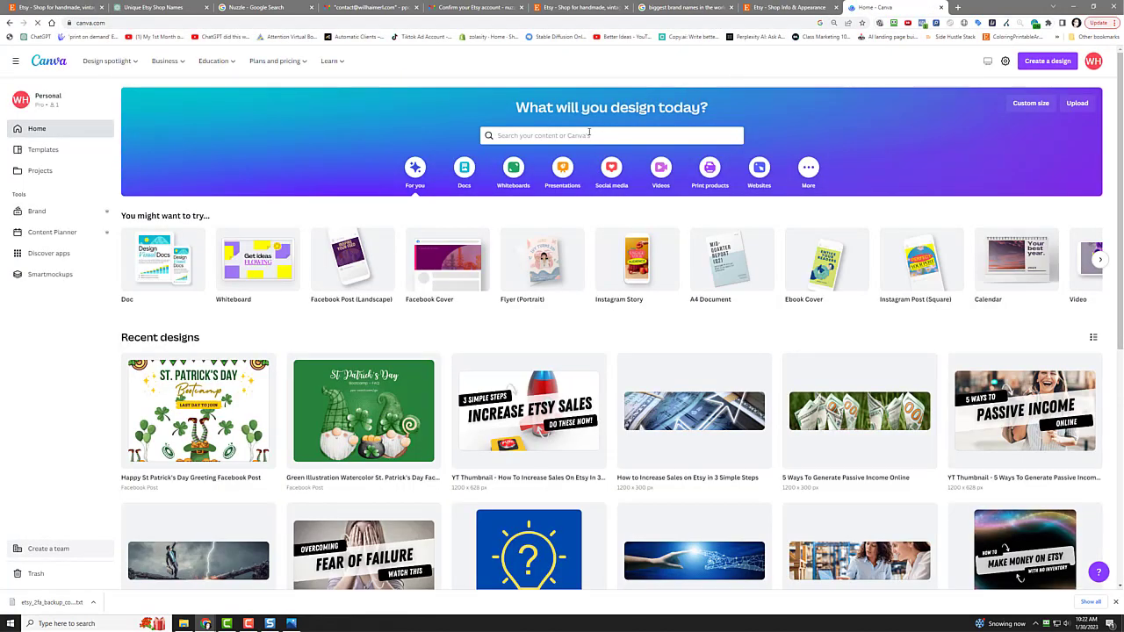
Step: Search Canva templates for 'esty logo' and preview the Brown Baby Shop Etsy Icon Logo
{"action": "left_click", "coordinate": [589, 130]}
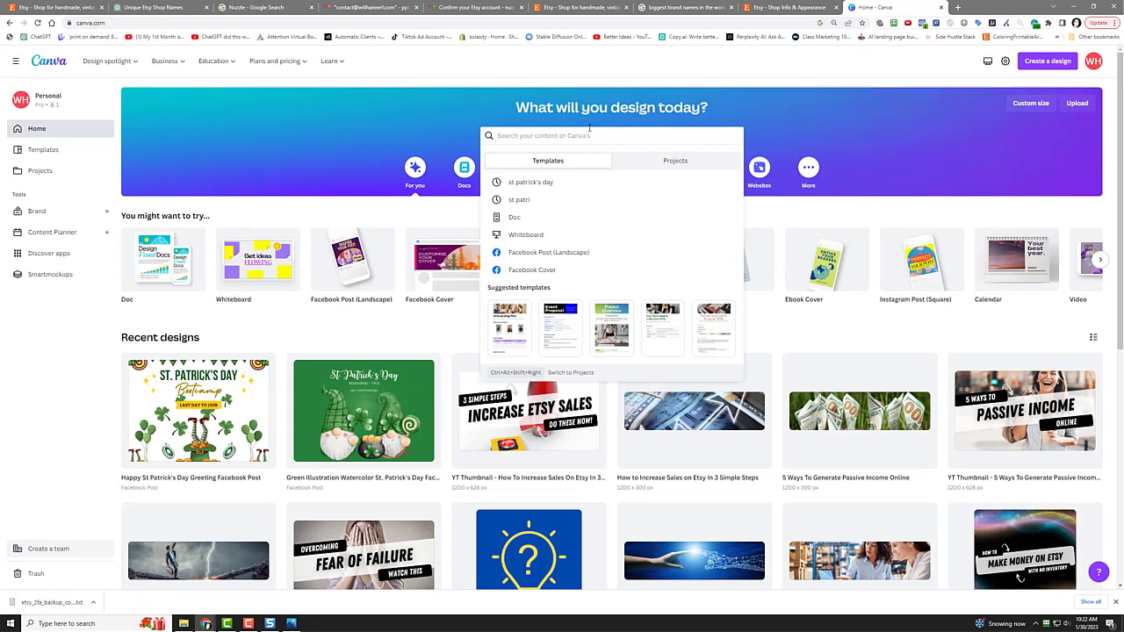
{"action": "type", "text": "esty logo"}
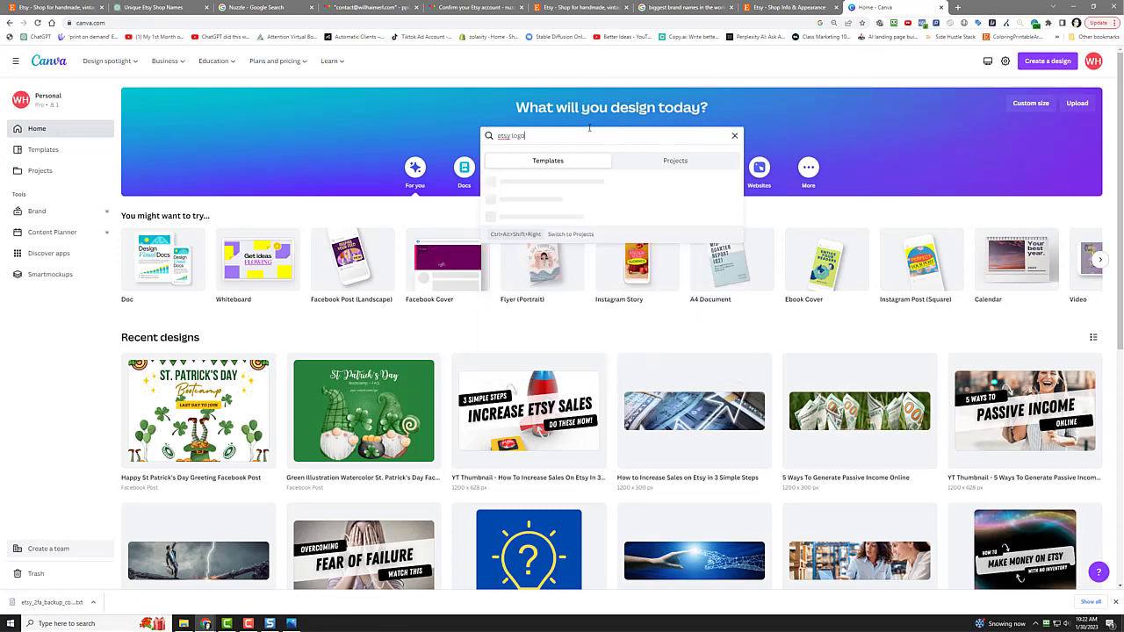
{"action": "key", "text": "Return"}
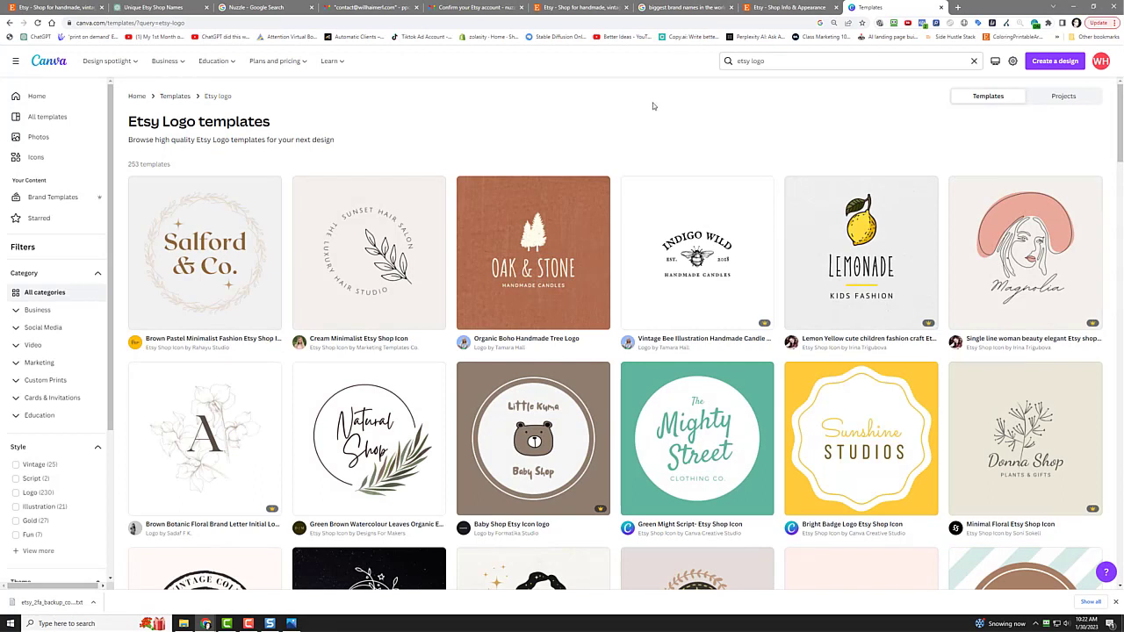
{"action": "scroll", "coordinate": [252, 332], "scroll_direction": "down", "scroll_amount": 4}
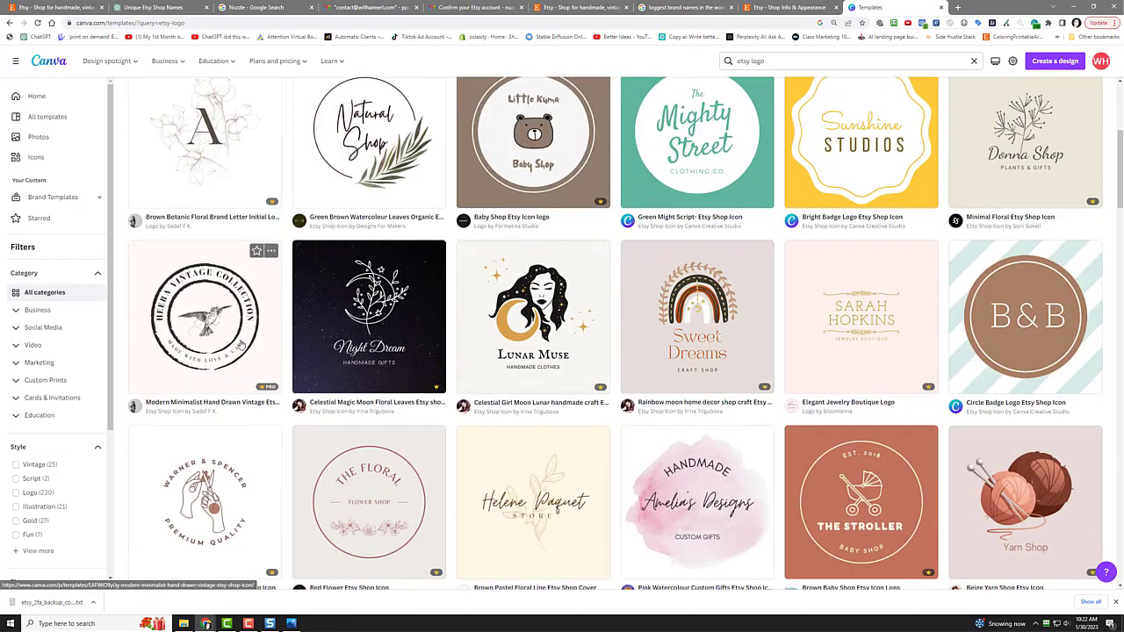
{"action": "scroll", "coordinate": [251, 332], "scroll_direction": "down", "scroll_amount": 4}
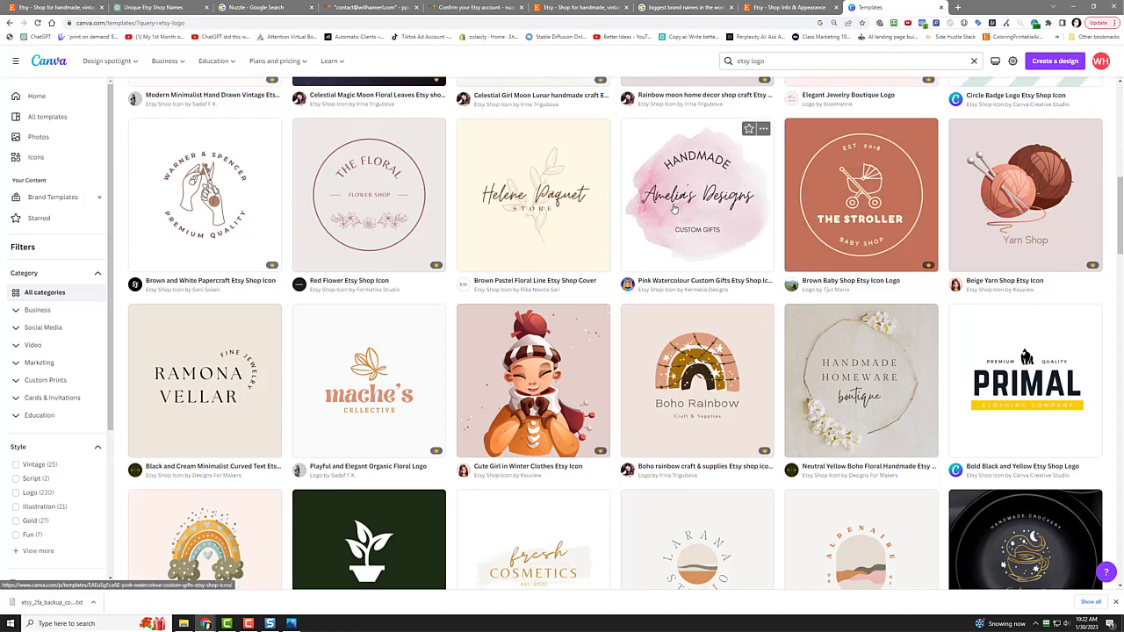
{"action": "scroll", "coordinate": [674, 208], "scroll_direction": "down", "scroll_amount": 3}
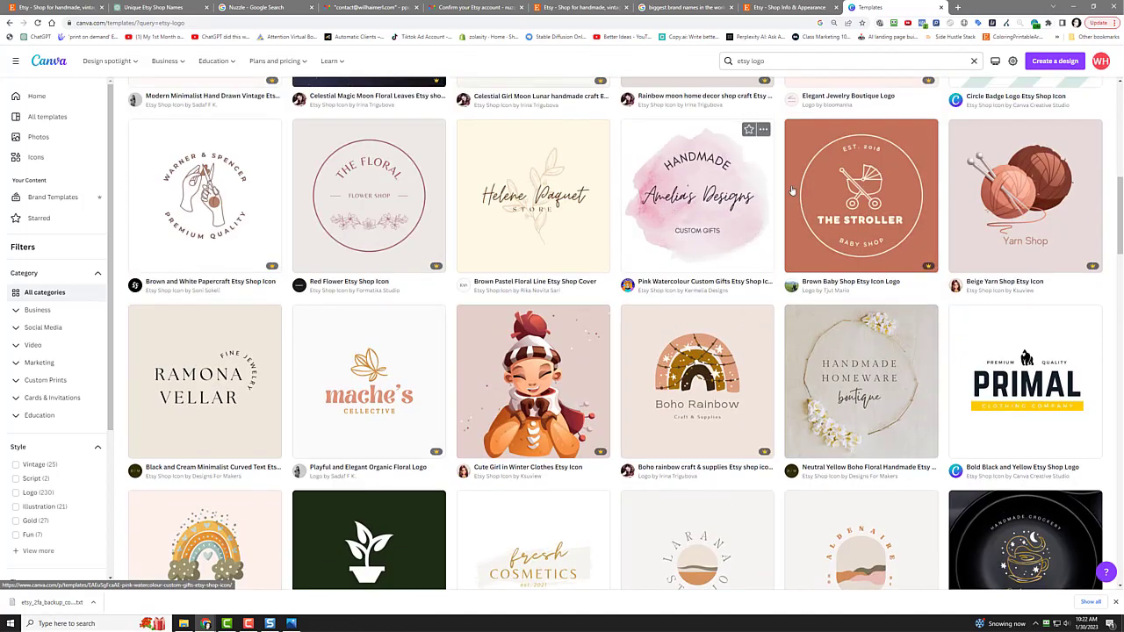
{"action": "left_click", "coordinate": [864, 204]}
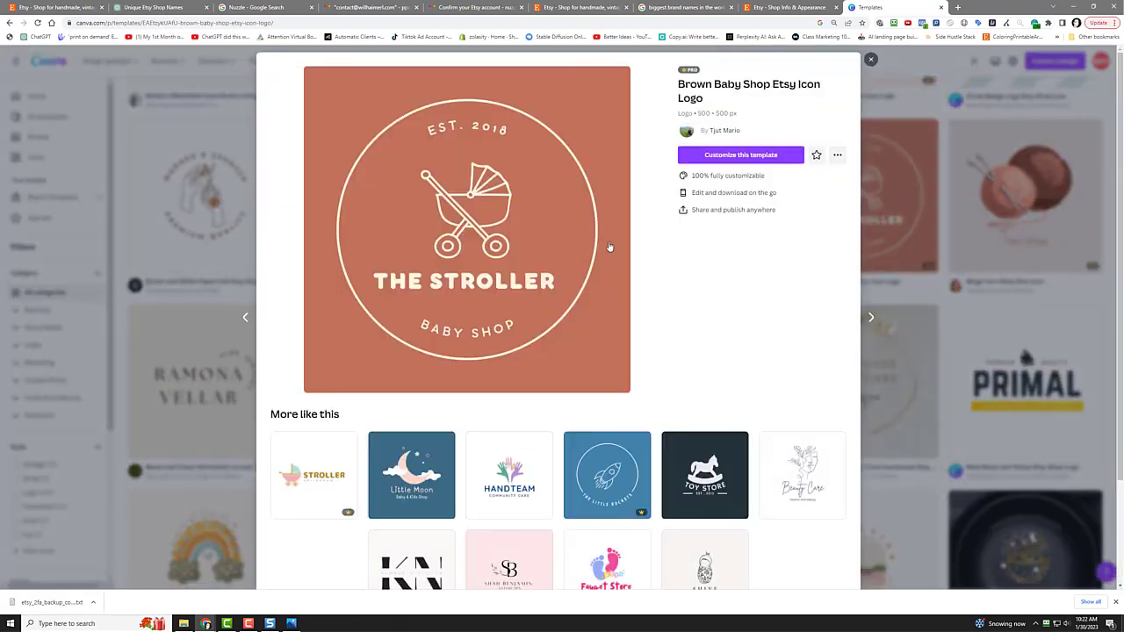
Step: Open the Brown Baby Shop template in the editor and change EST. 2018 to EST. 2023
{"action": "left_click", "coordinate": [729, 156]}
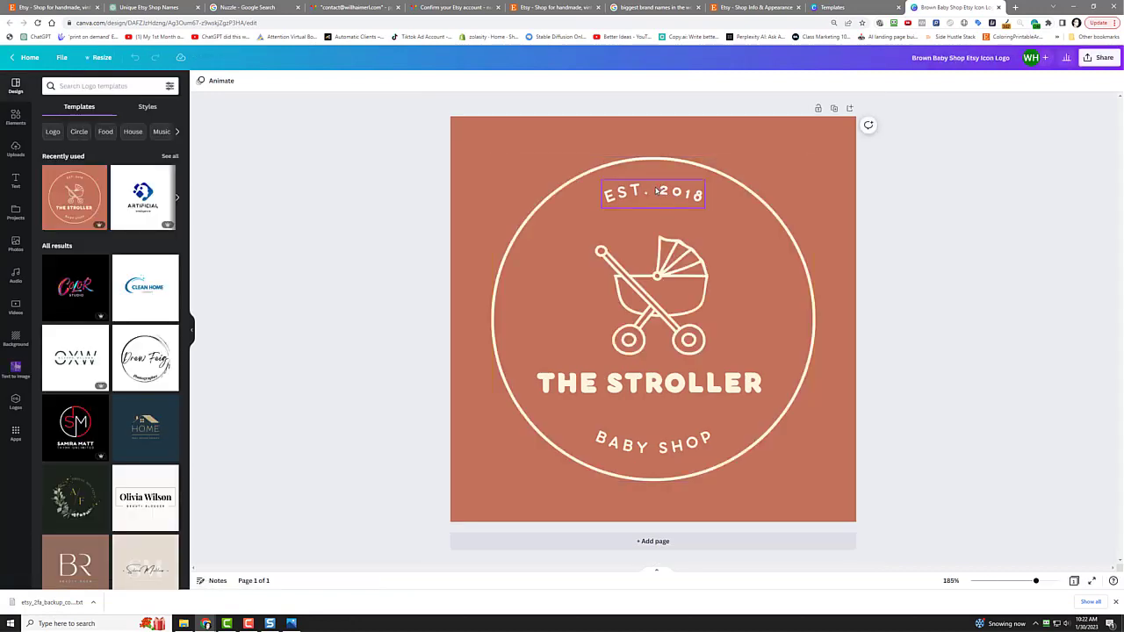
{"action": "left_click", "coordinate": [657, 190]}
{"action": "double_click", "coordinate": [668, 195]}
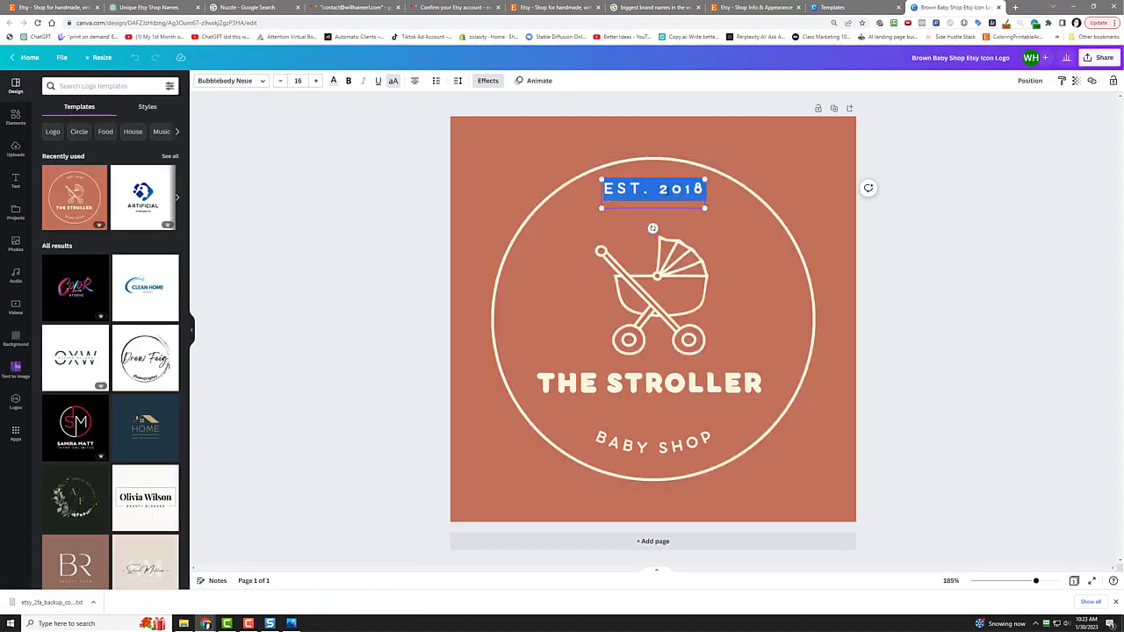
{"action": "left_click", "coordinate": [674, 207]}
{"action": "key", "text": "Delete"}
{"action": "key", "text": "Delete"}
{"action": "key", "text": "Delete"}
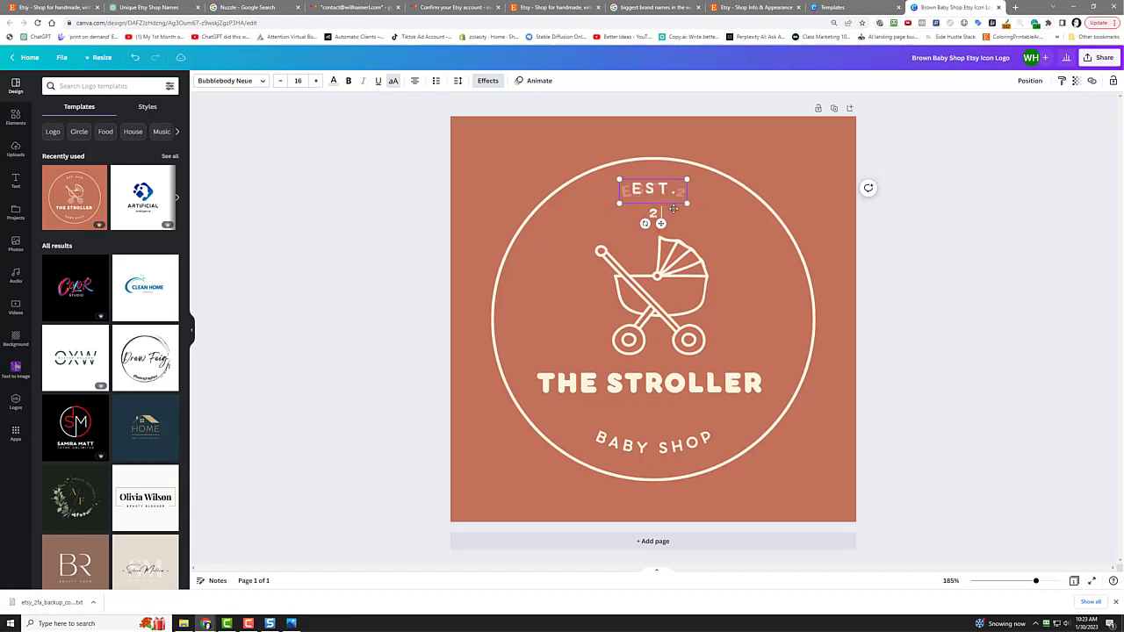
{"action": "type", "text": "023"}
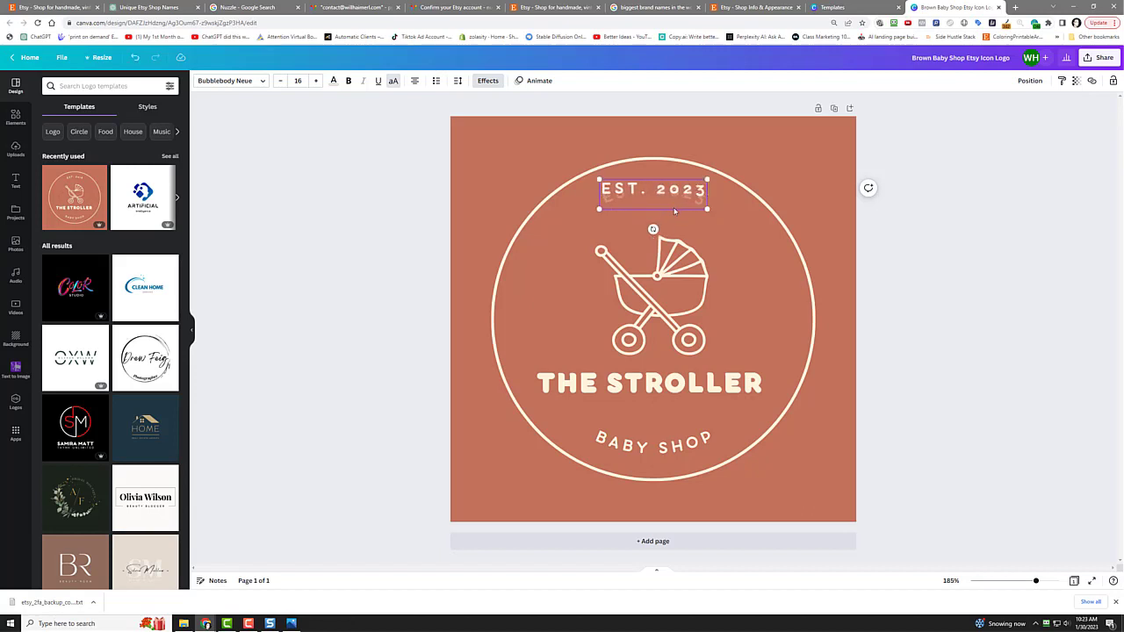
Step: Delete the stroller graphic from the logo
{"action": "left_click", "coordinate": [655, 307]}
{"action": "left_click", "coordinate": [656, 307]}
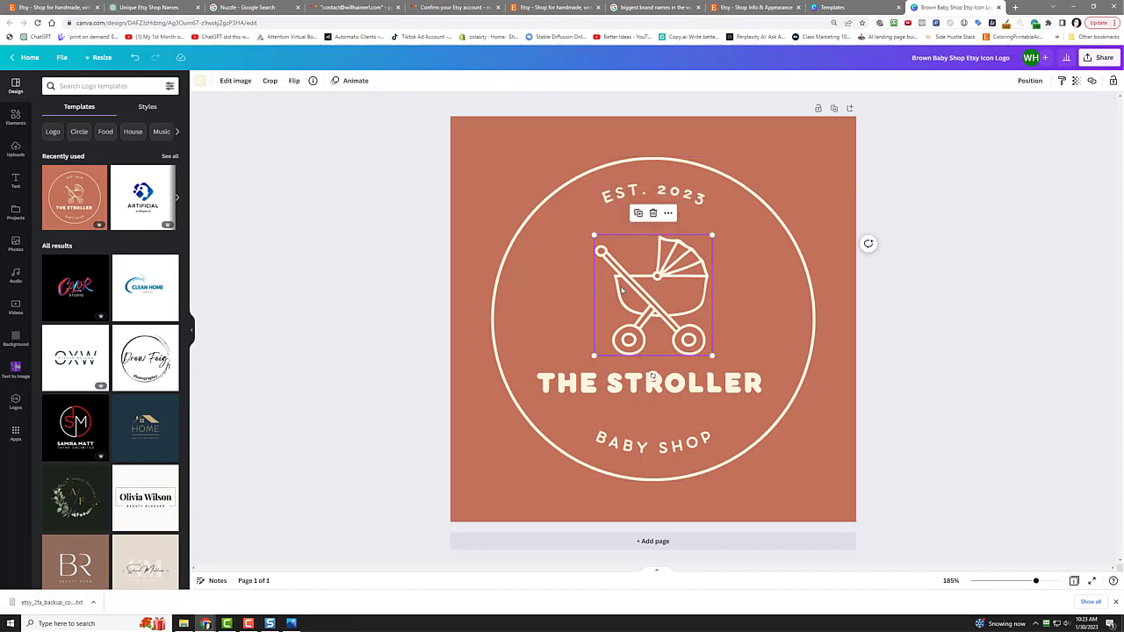
{"action": "key", "text": "Delete"}
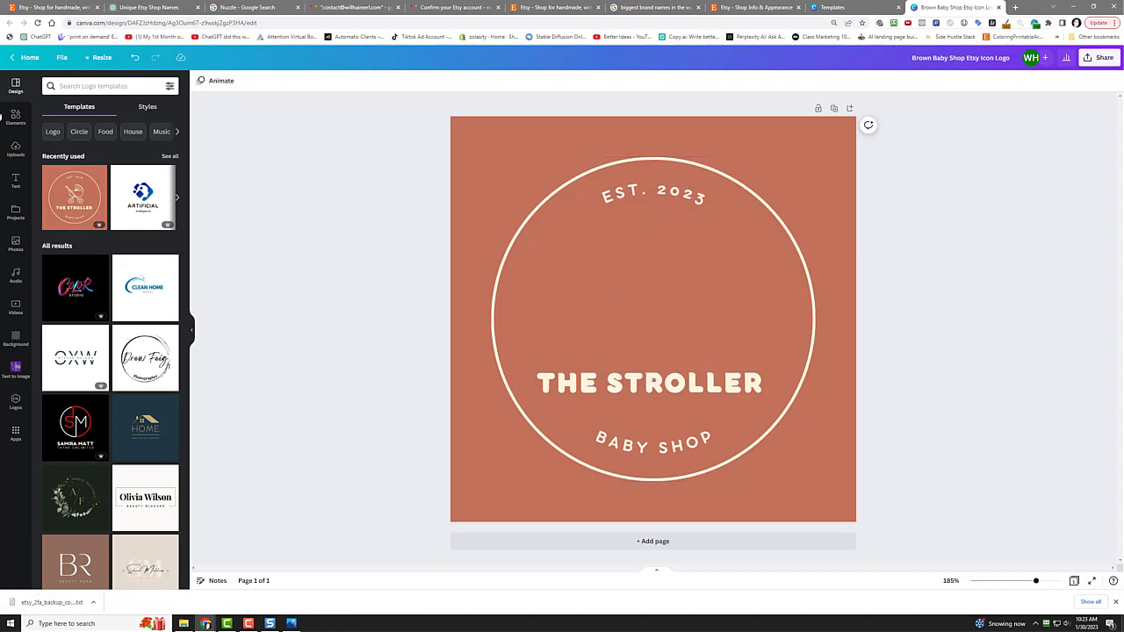
Step: Search Elements for 'nuzzle', then 'star', and add the gold star graphic
{"action": "left_click", "coordinate": [15, 117]}
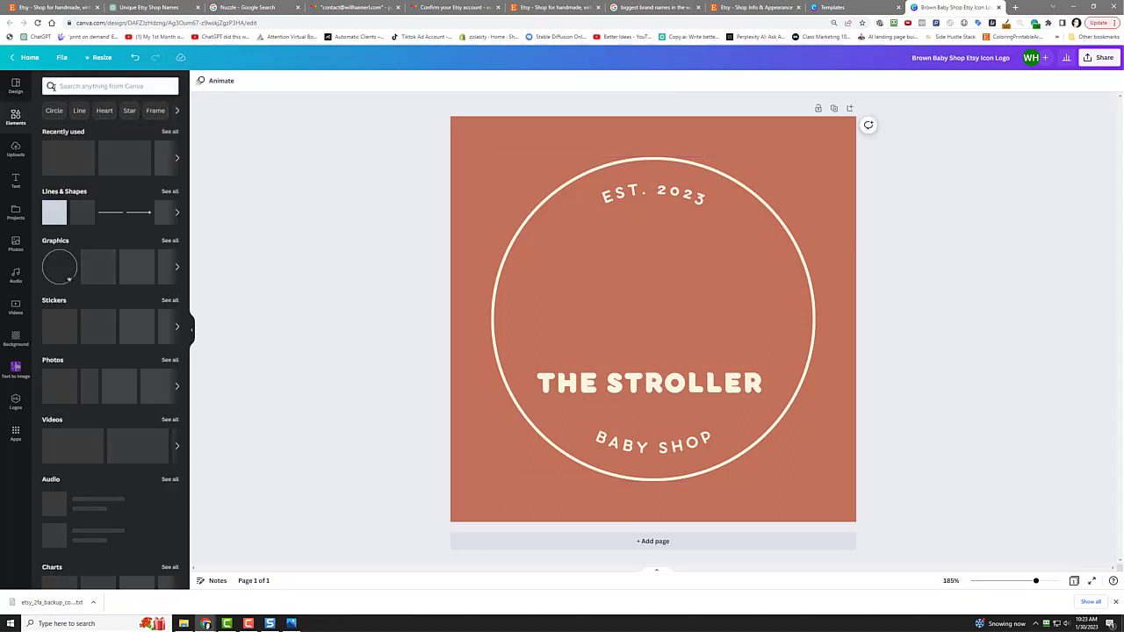
{"action": "left_click", "coordinate": [97, 86]}
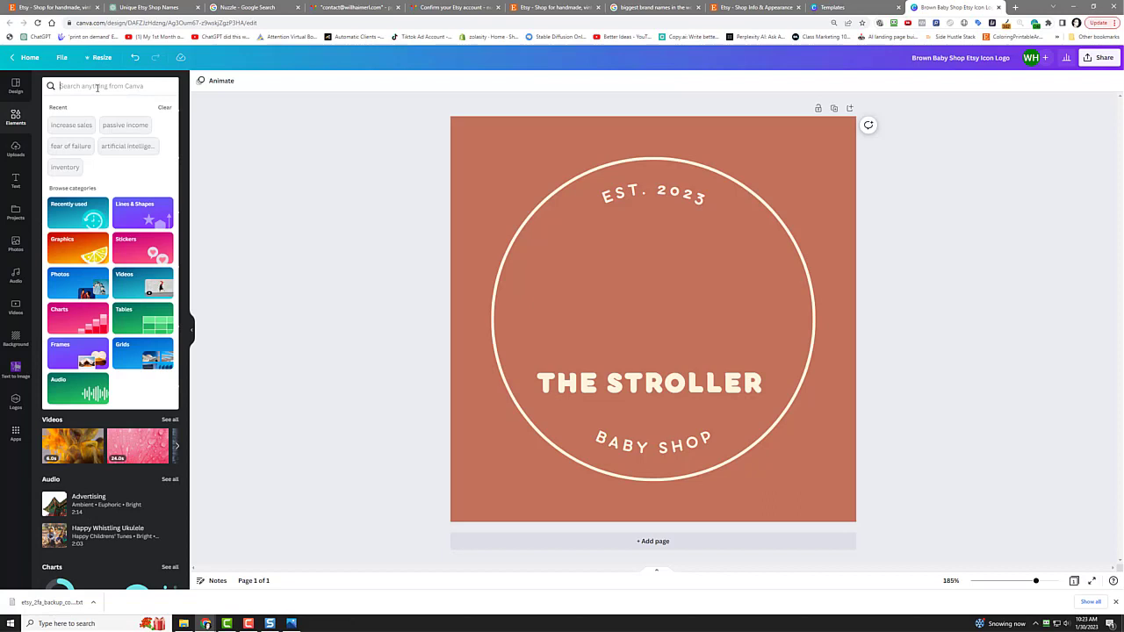
{"action": "type", "text": "nuzzle"}
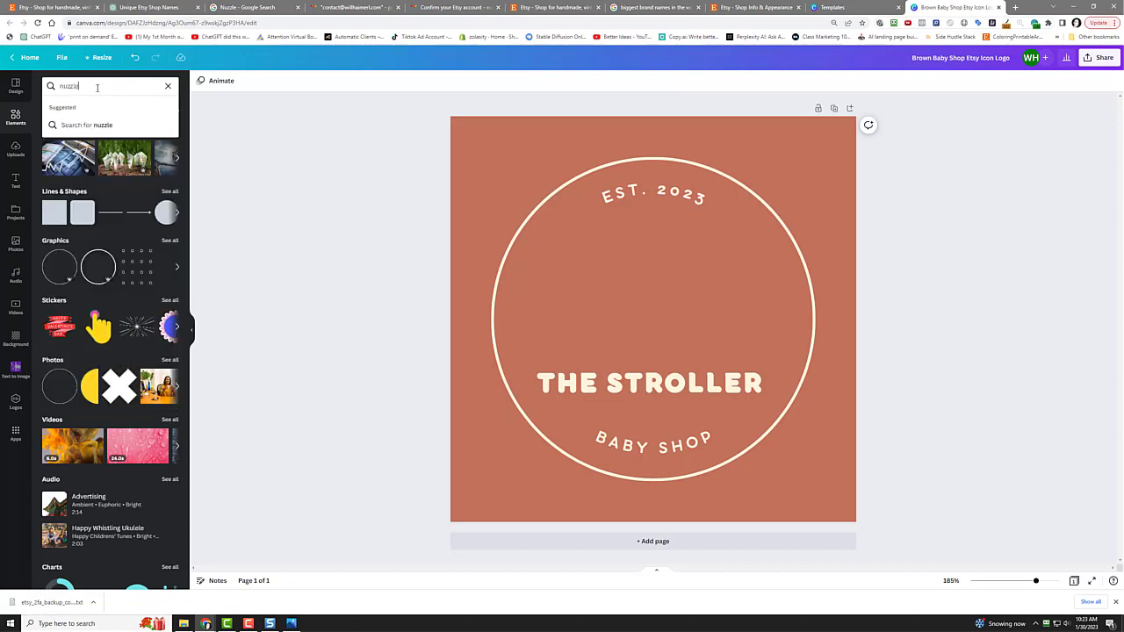
{"action": "key", "text": "Return"}
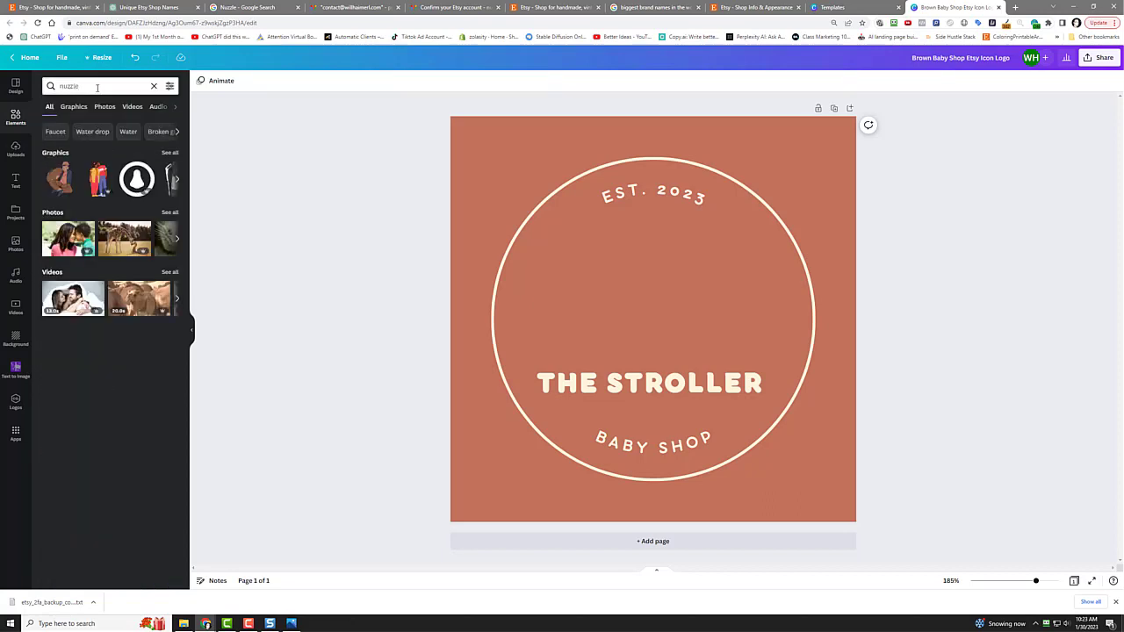
{"action": "left_click", "coordinate": [77, 108]}
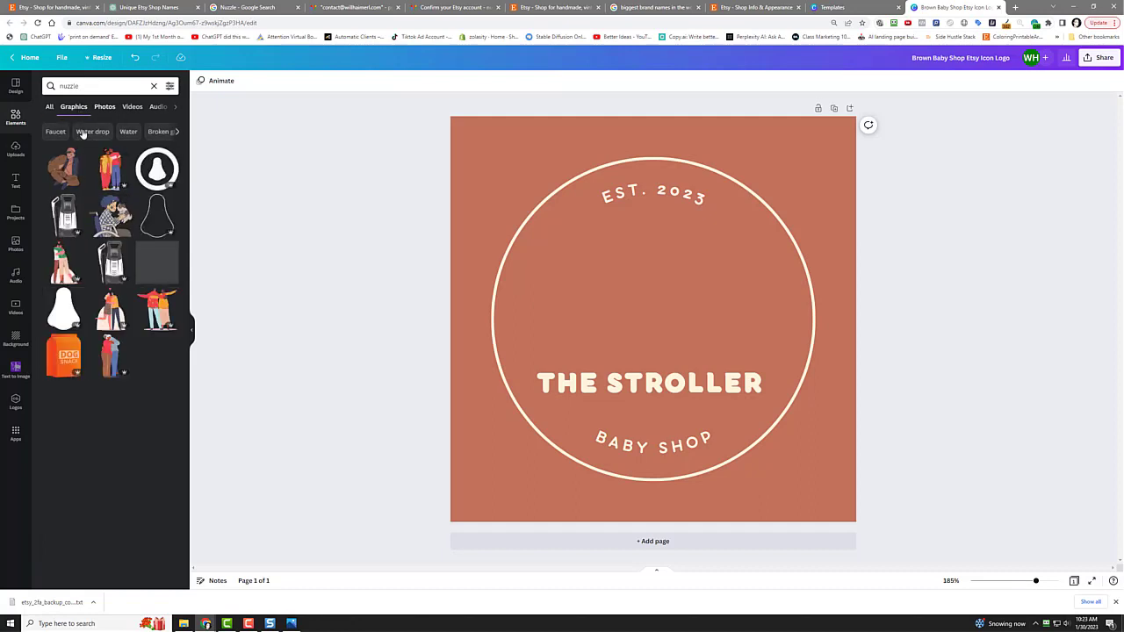
{"action": "left_click", "coordinate": [51, 107]}
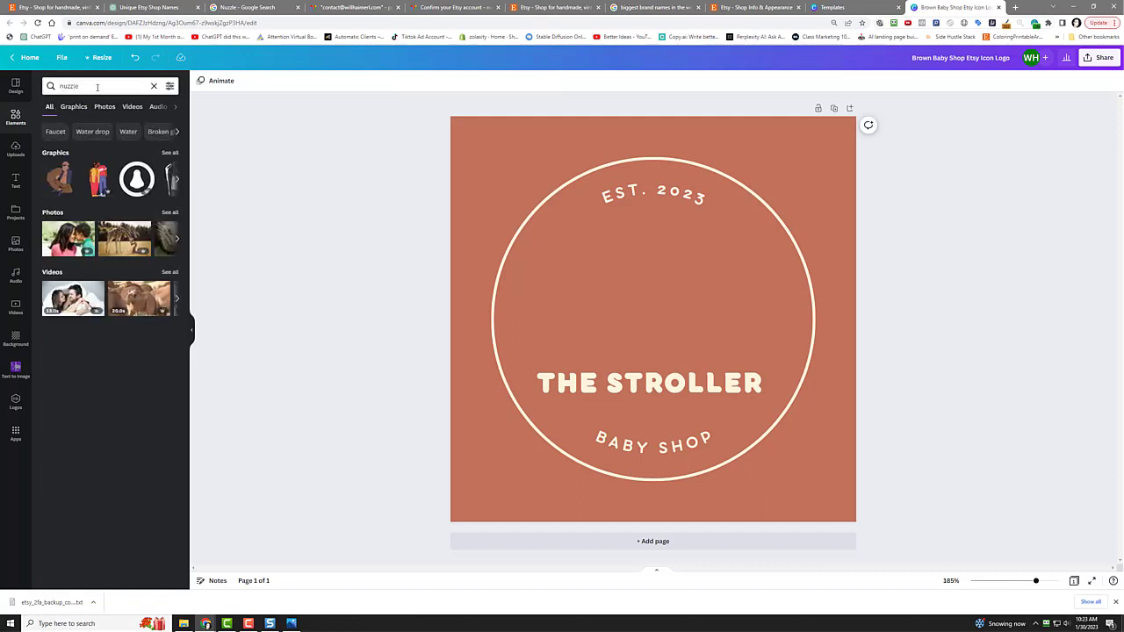
{"action": "left_click", "coordinate": [74, 87]}
{"action": "type", "text": "star"}
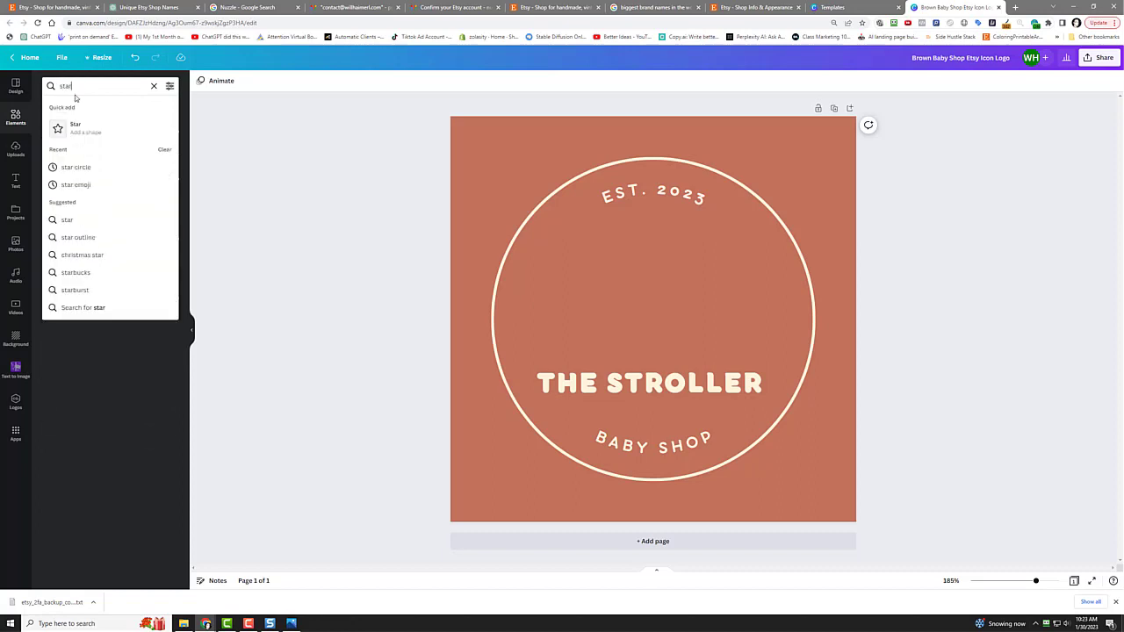
{"action": "key", "text": "Return"}
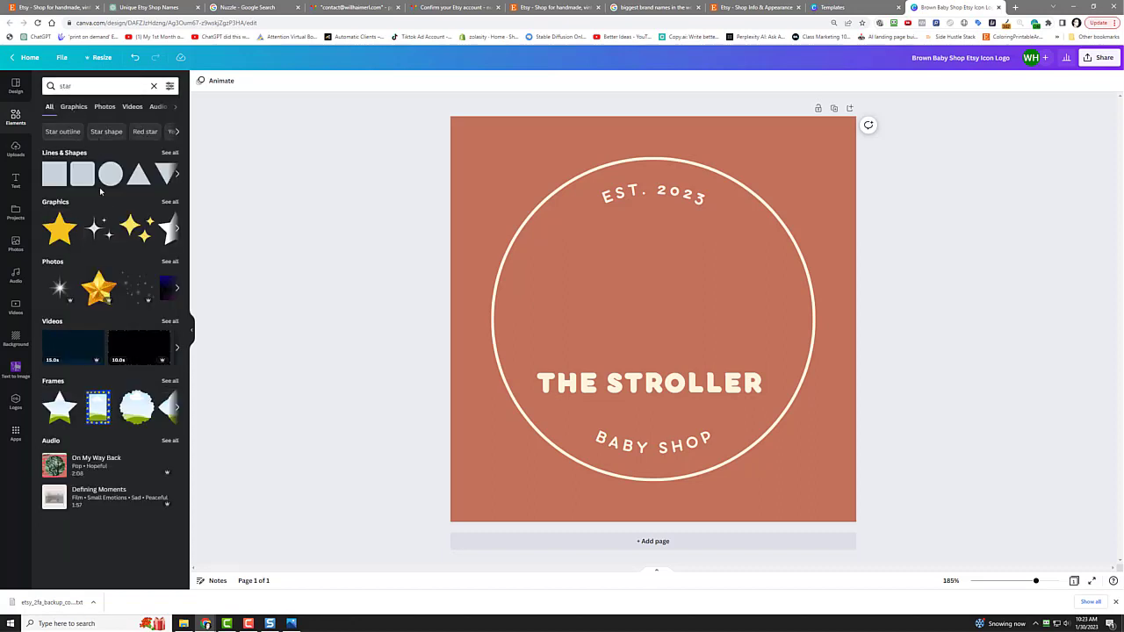
{"action": "left_click", "coordinate": [58, 230]}
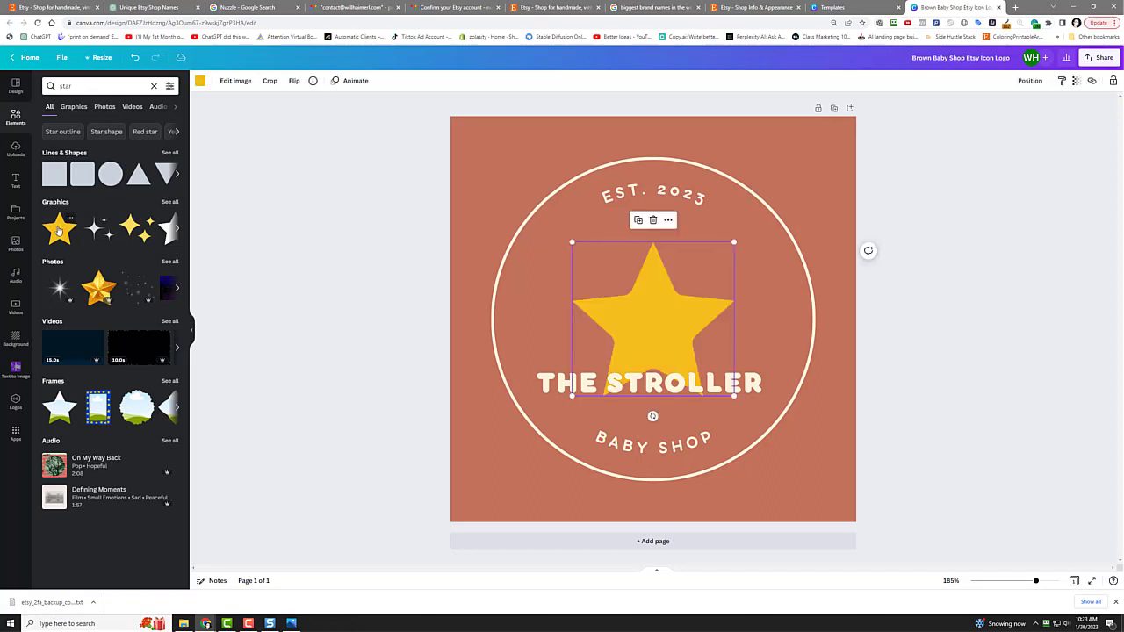
Step: Enlarge the star to fill the circle and centre it with Position > Middle
{"action": "left_click_drag", "start_coordinate": [571, 241], "coordinate": [514, 186]}
{"action": "left_click_drag", "start_coordinate": [614, 287], "coordinate": [643, 318]}
{"action": "left_click_drag", "start_coordinate": [543, 216], "coordinate": [493, 171]}
{"action": "left_click_drag", "start_coordinate": [591, 253], "coordinate": [626, 267]}
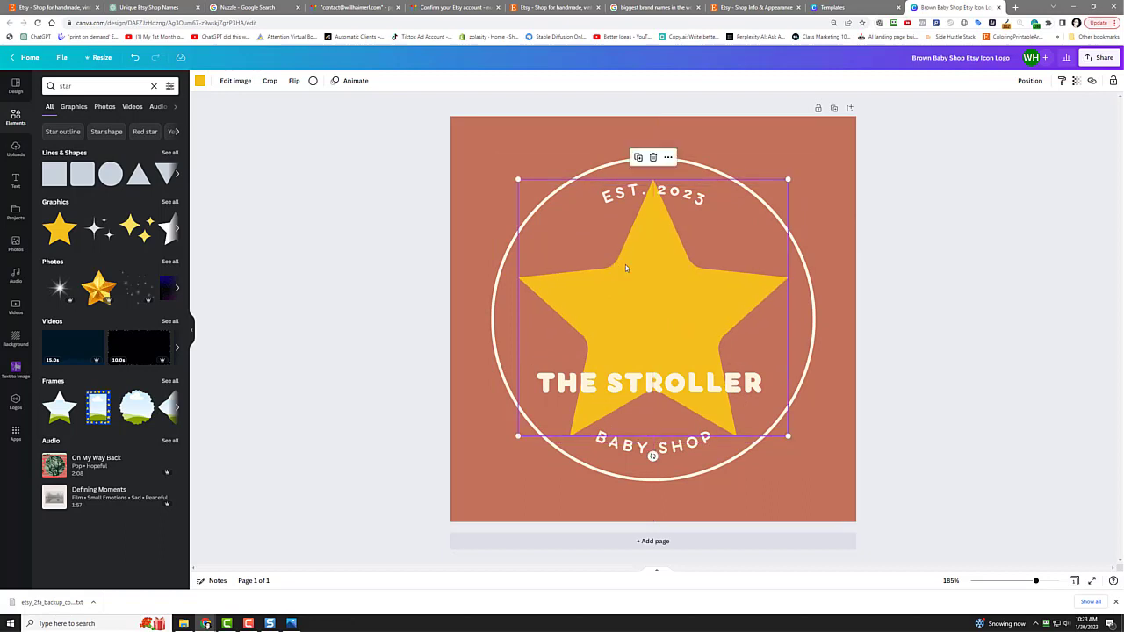
{"action": "left_click", "coordinate": [1024, 82]}
{"action": "left_click", "coordinate": [902, 180]}
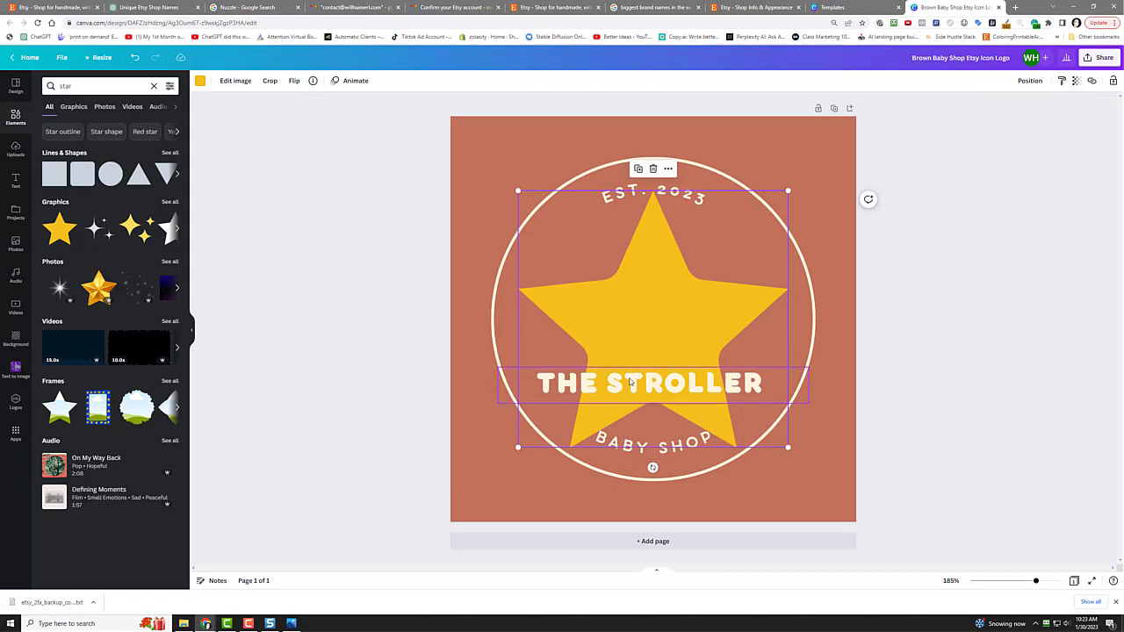
Step: Move THE STROLLER text up, retype it as NUZZLEFY, and enlarge the font to 52
{"action": "left_click_drag", "start_coordinate": [631, 375], "coordinate": [632, 313]}
{"action": "double_click", "coordinate": [634, 318]}
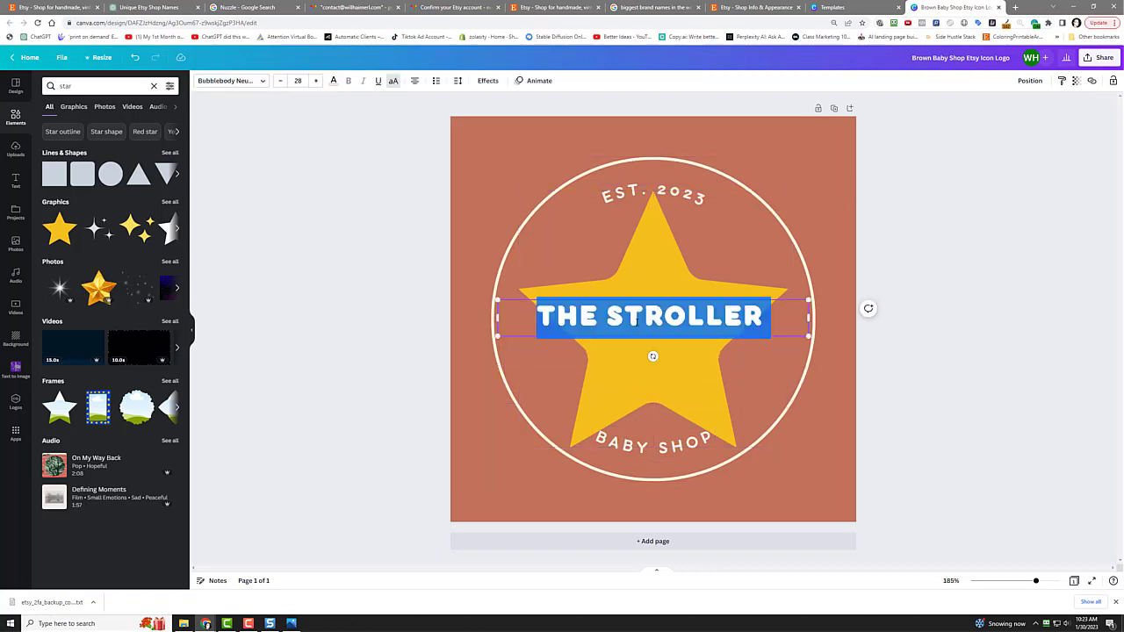
{"action": "type", "text": "NUZZELF"}
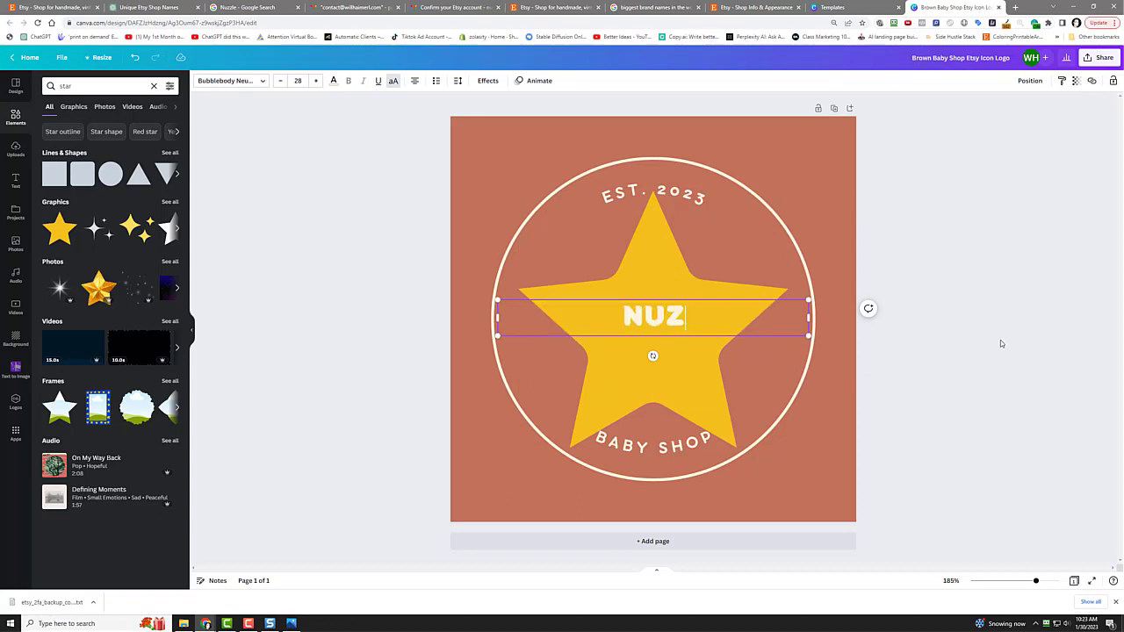
{"action": "key", "text": "BackSpace"}
{"action": "key", "text": "BackSpace"}
{"action": "key", "text": "BackSpace"}
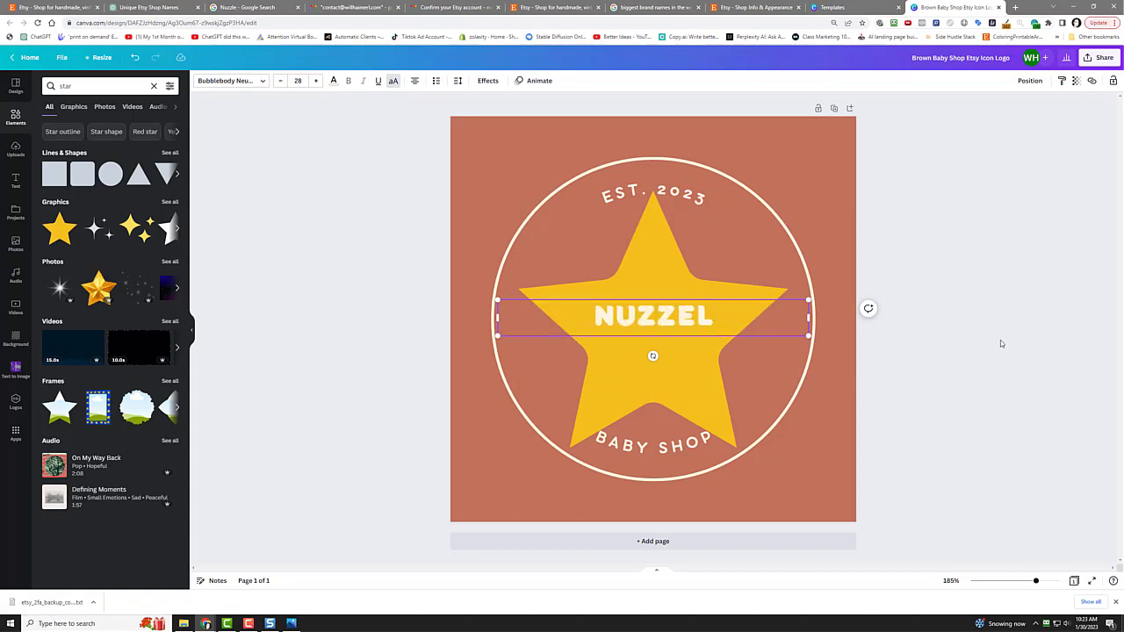
{"action": "type", "text": "LEFY"}
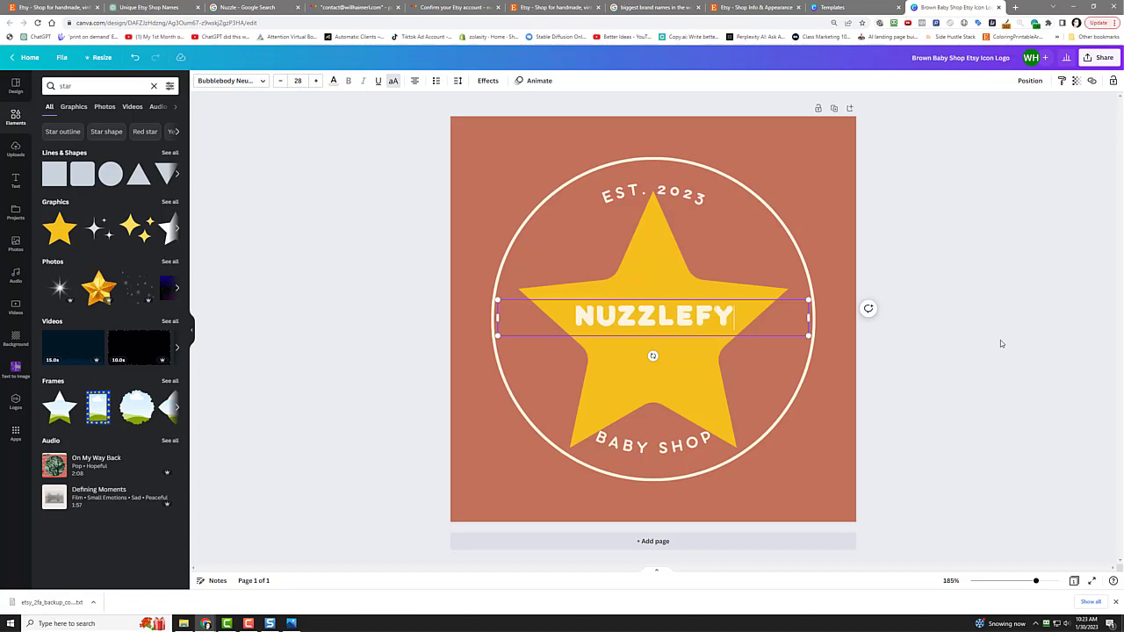
{"action": "left_click", "coordinate": [317, 81]}
{"action": "left_click", "coordinate": [317, 80]}
{"action": "left_click", "coordinate": [317, 81]}
{"action": "left_click", "coordinate": [317, 81]}
{"action": "left_click", "coordinate": [317, 81]}
{"action": "left_click", "coordinate": [317, 81]}
{"action": "left_click", "coordinate": [317, 81]}
{"action": "left_click", "coordinate": [317, 81]}
{"action": "left_click", "coordinate": [317, 81]}
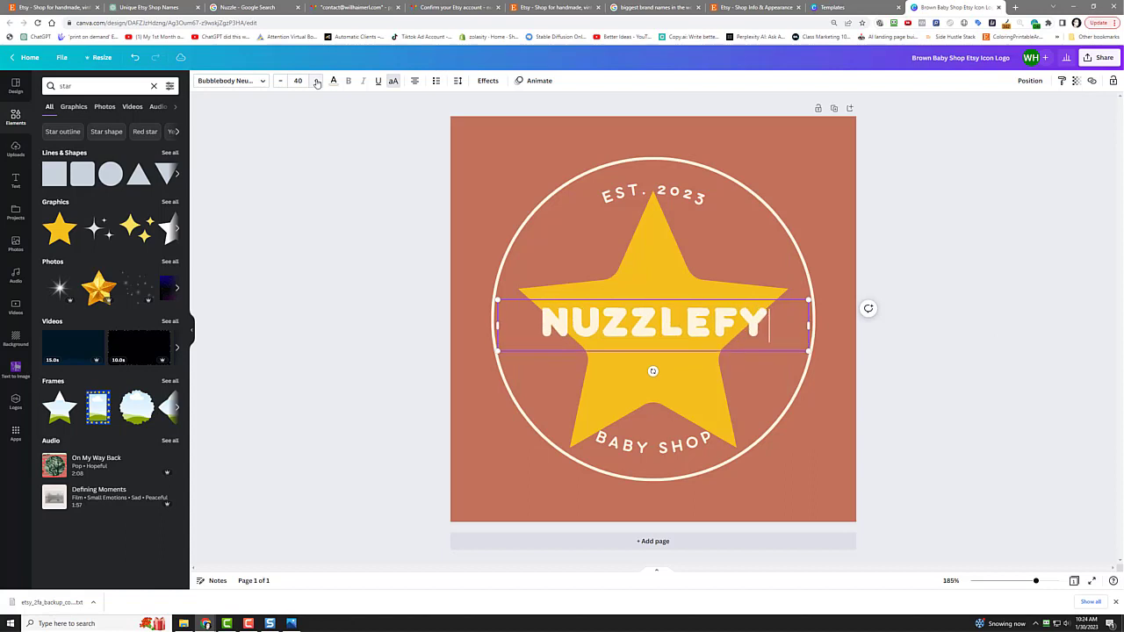
{"action": "left_click", "coordinate": [317, 81]}
{"action": "left_click", "coordinate": [317, 81]}
{"action": "left_click", "coordinate": [317, 81]}
{"action": "left_click", "coordinate": [317, 81]}
{"action": "left_click", "coordinate": [317, 81]}
{"action": "left_click", "coordinate": [317, 81]}
{"action": "left_click", "coordinate": [317, 81]}
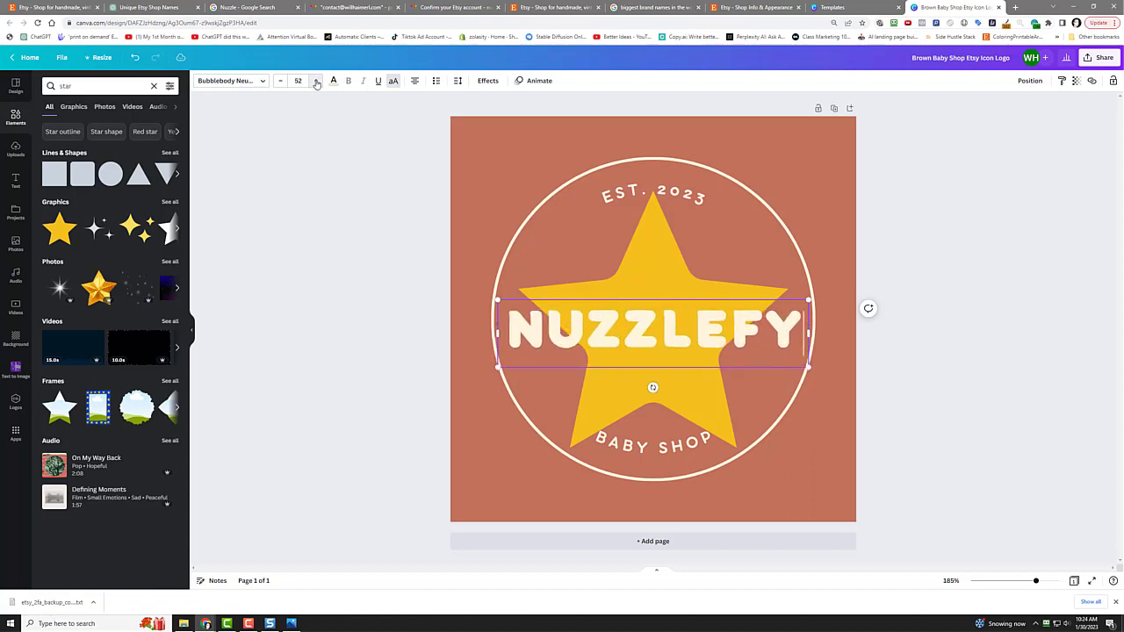
Step: Replace the bottom curved BABY SHOP text with COOL STUFF
{"action": "left_click", "coordinate": [640, 442]}
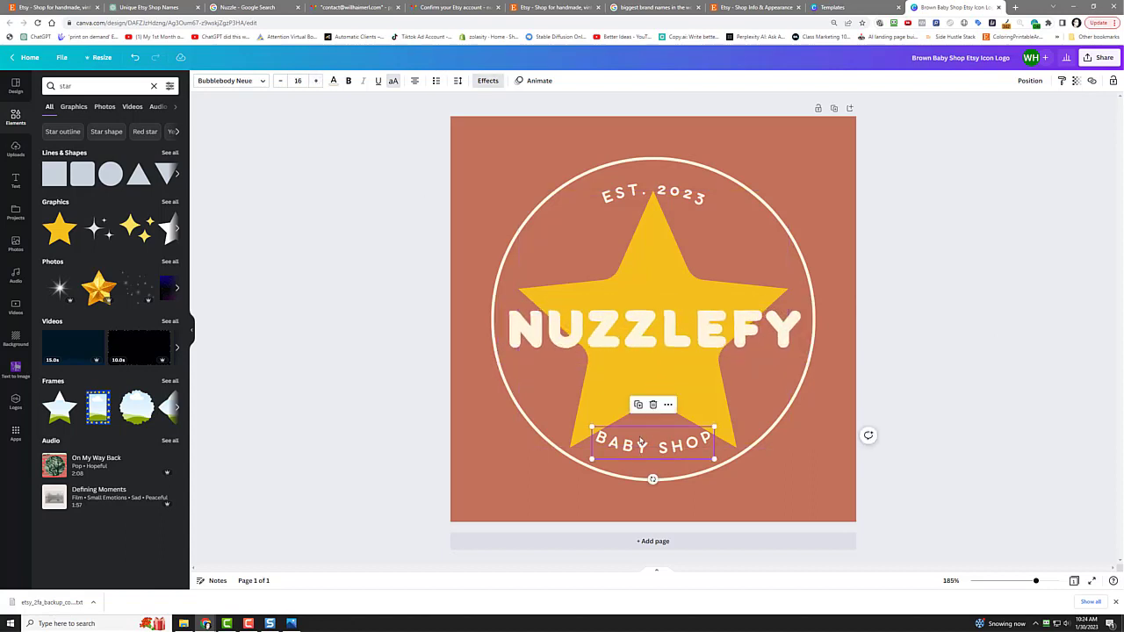
{"action": "double_click", "coordinate": [640, 442]}
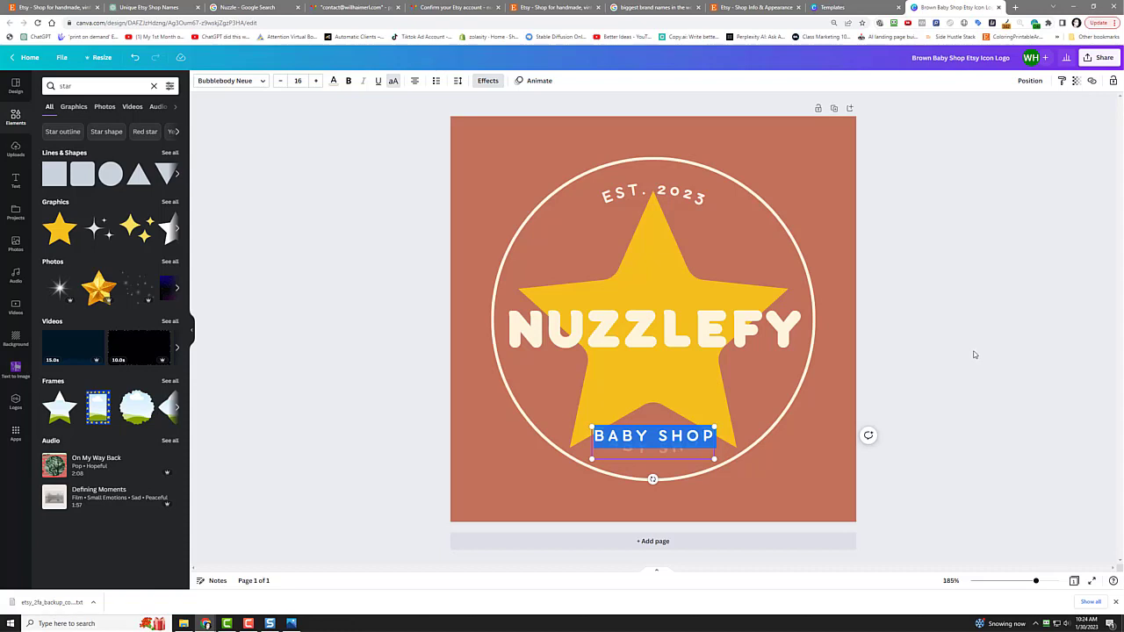
{"action": "type", "text": "COOL STUFF"}
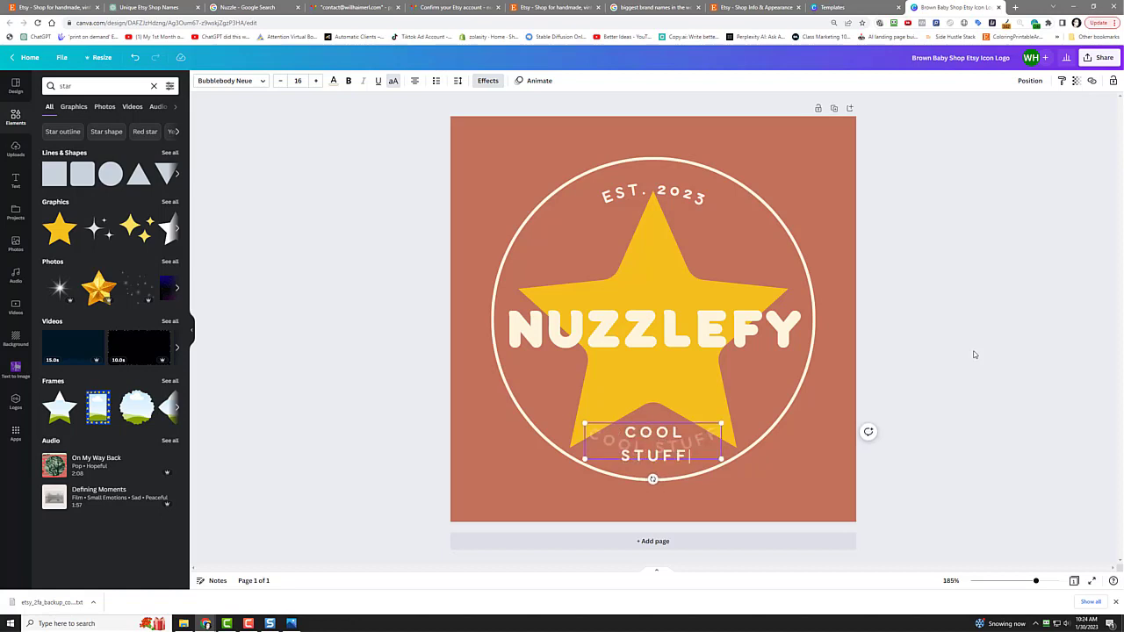
{"action": "left_click", "coordinate": [1011, 263]}
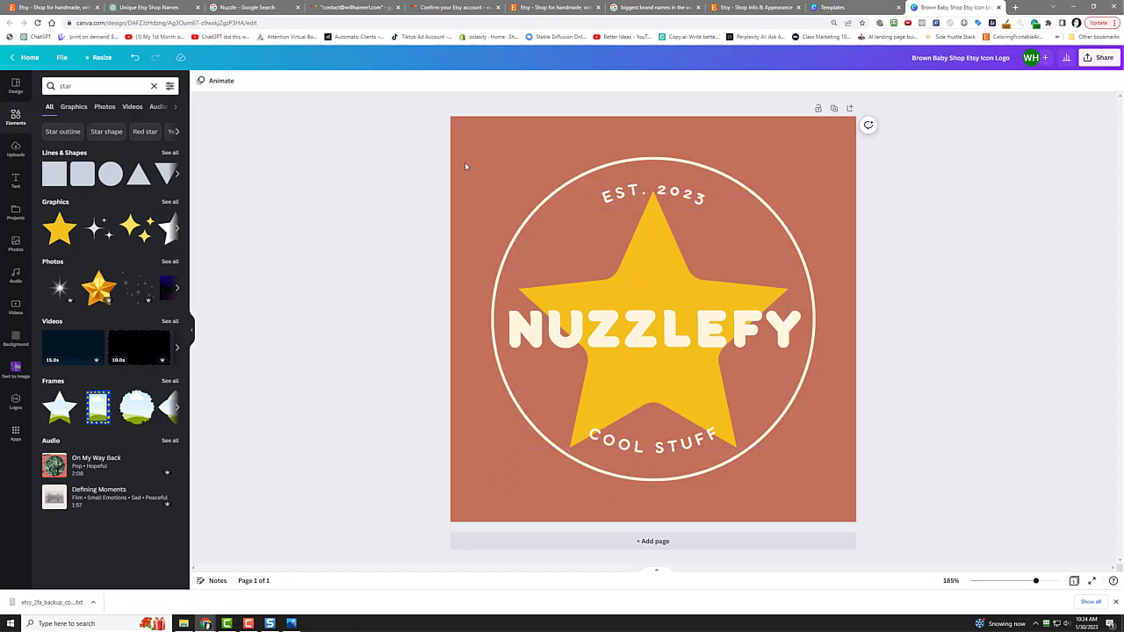
Step: Make the page background white and the circle ring black
{"action": "left_click", "coordinate": [488, 172]}
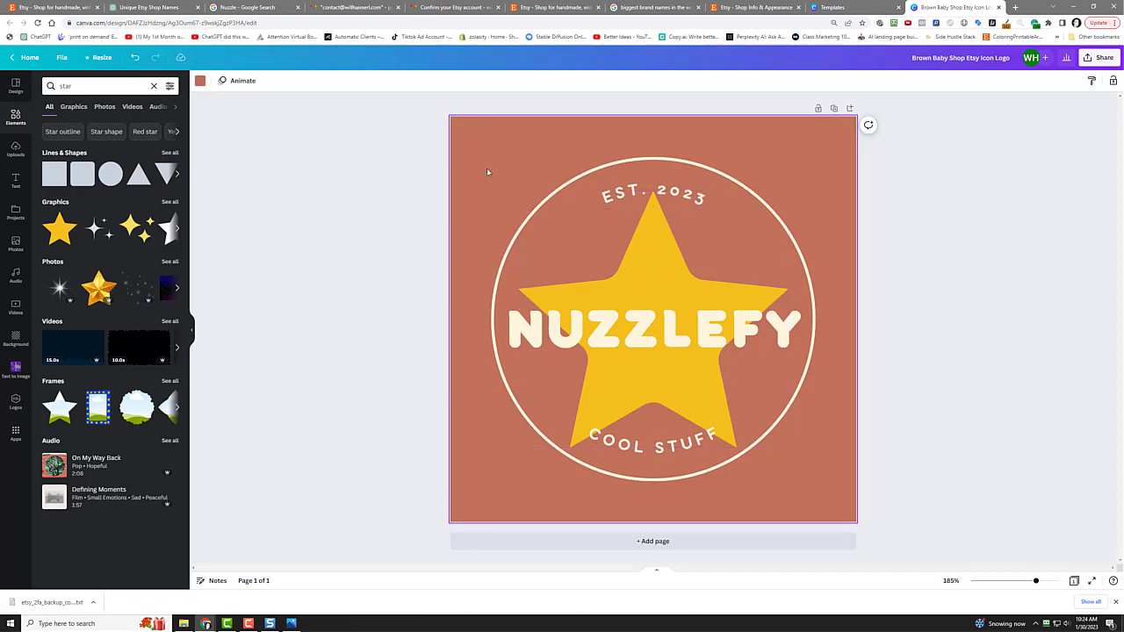
{"action": "left_click", "coordinate": [201, 81]}
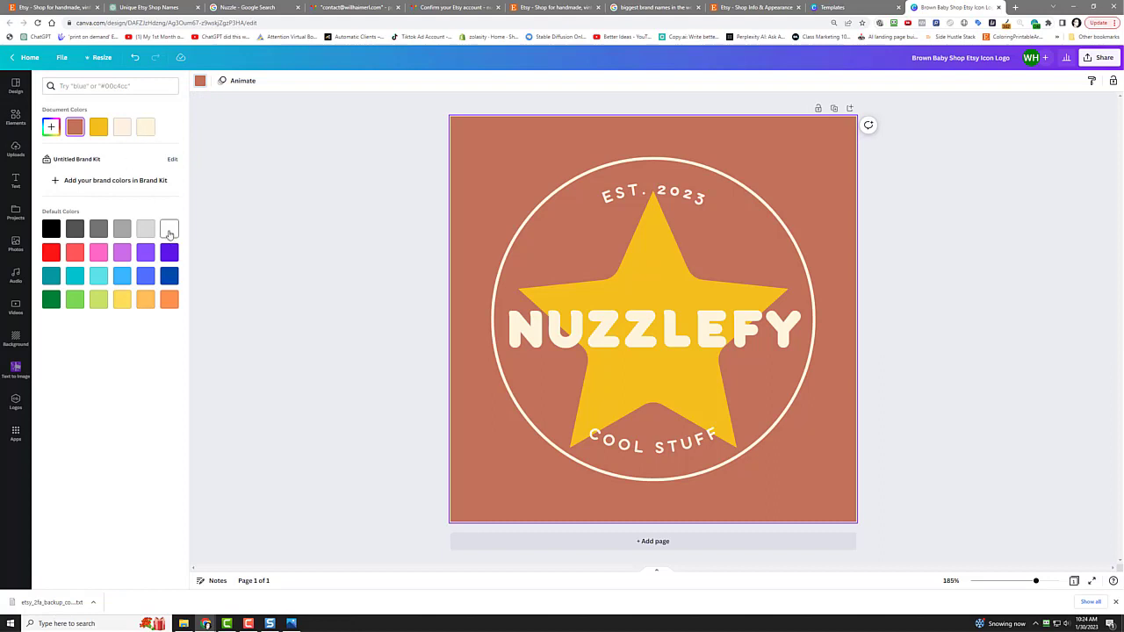
{"action": "left_click", "coordinate": [169, 229]}
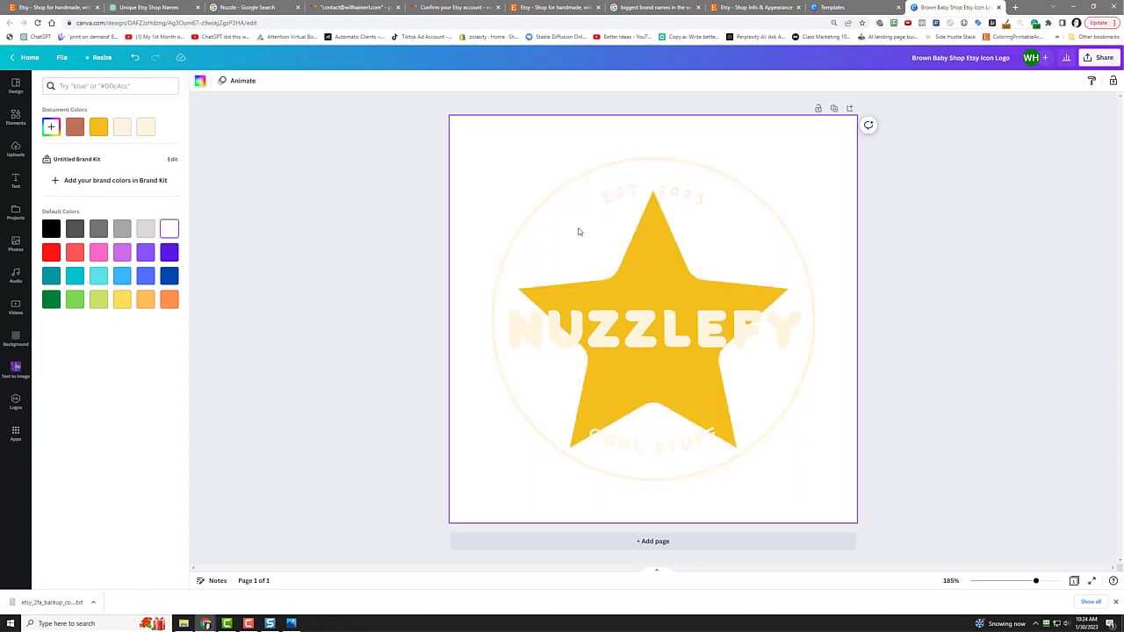
{"action": "left_click", "coordinate": [570, 175]}
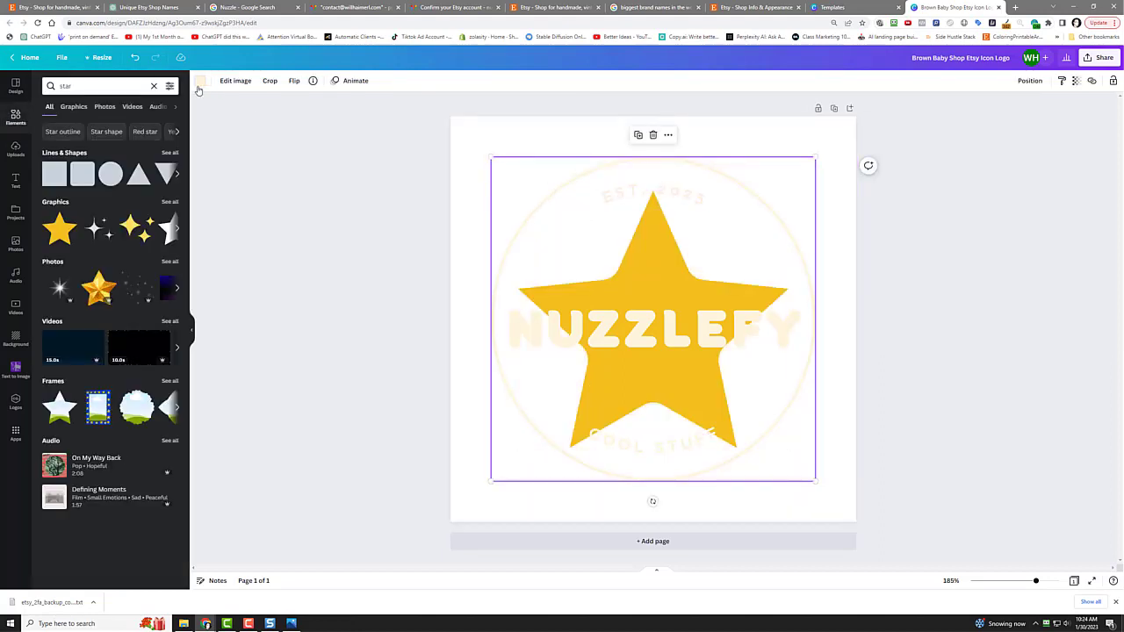
{"action": "left_click", "coordinate": [199, 82]}
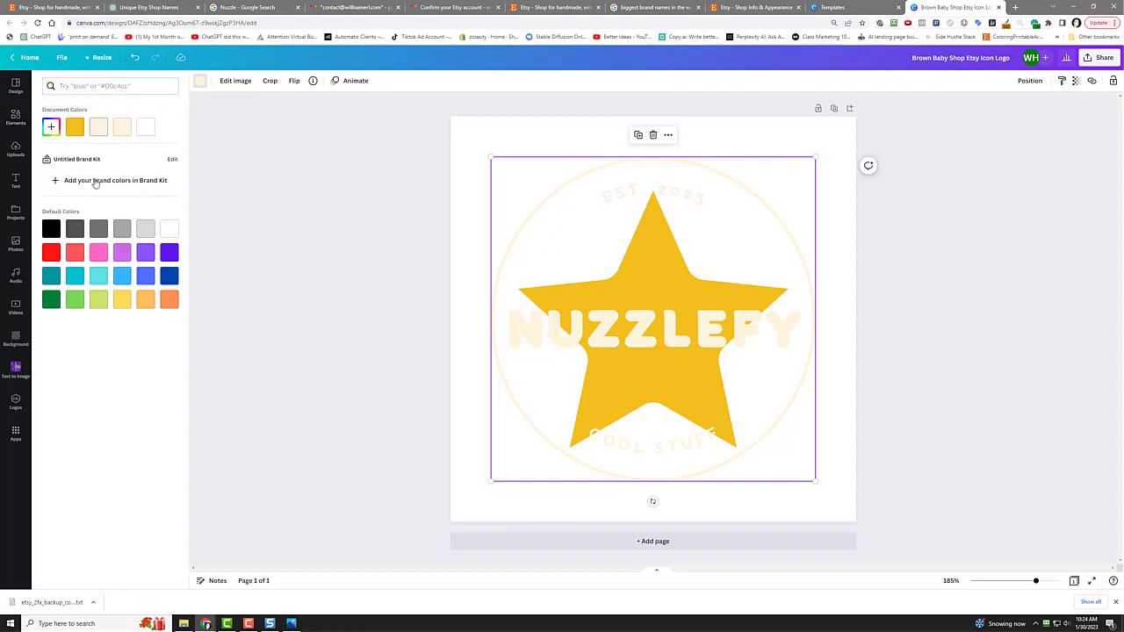
{"action": "left_click", "coordinate": [51, 229]}
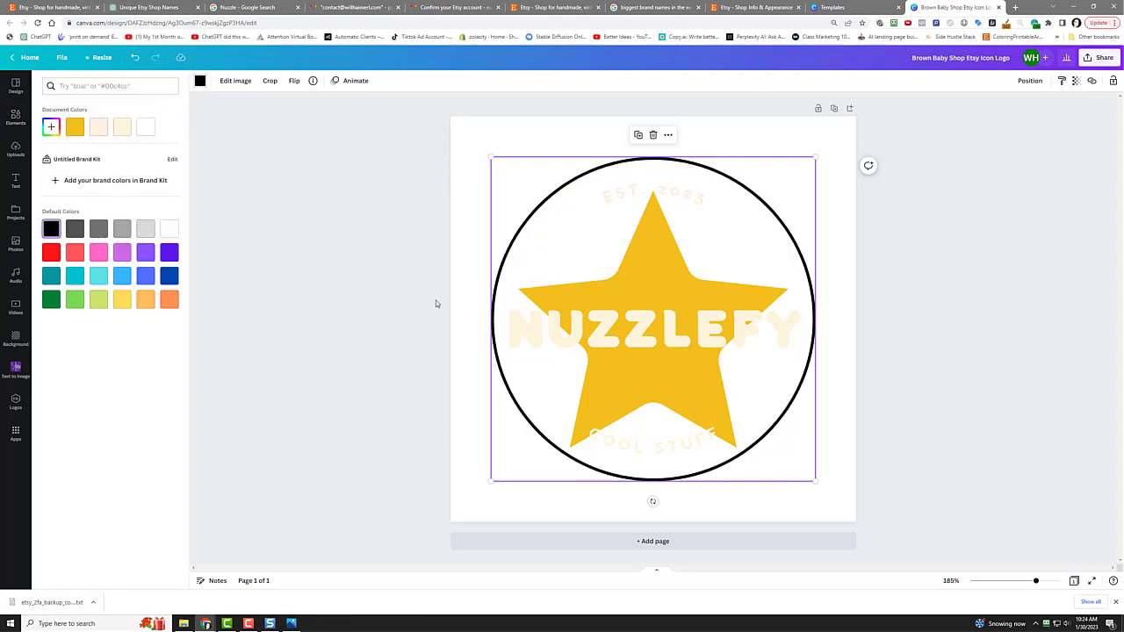
Step: Turn the NUZZLEFY, EST. 2023 and COOL STUFF text black
{"action": "left_click", "coordinate": [524, 318]}
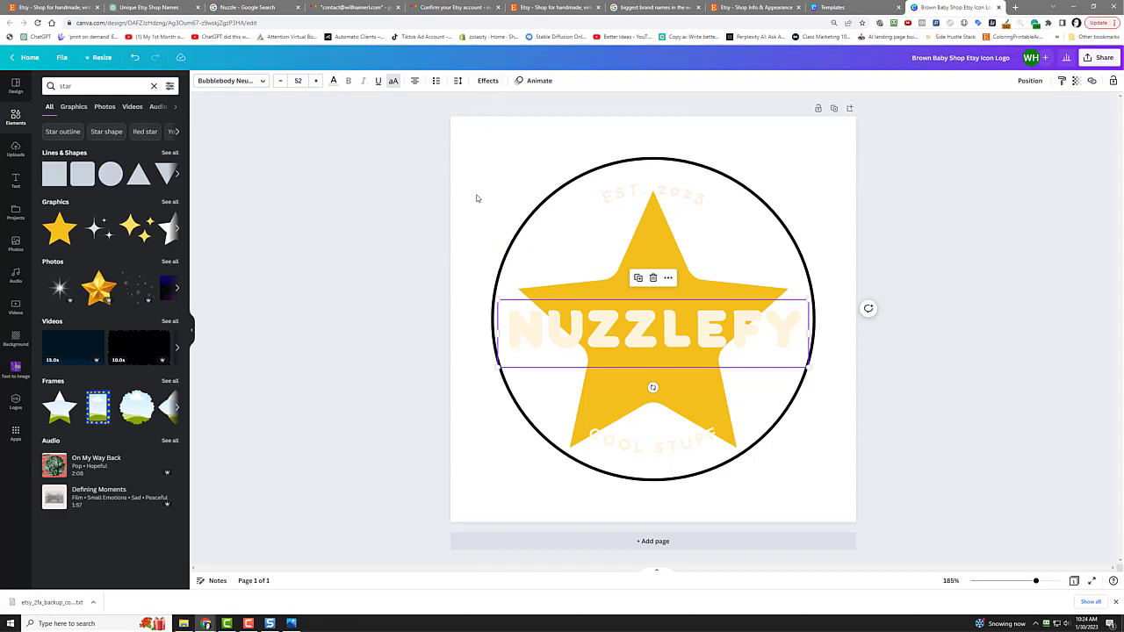
{"action": "left_click", "coordinate": [572, 331]}
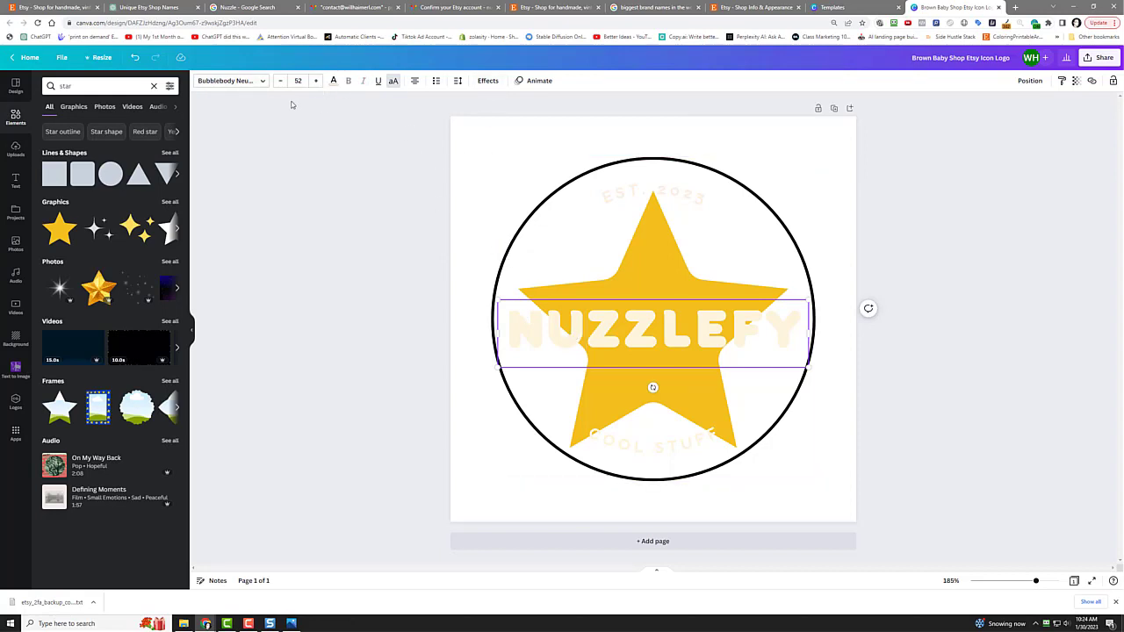
{"action": "left_click", "coordinate": [333, 80]}
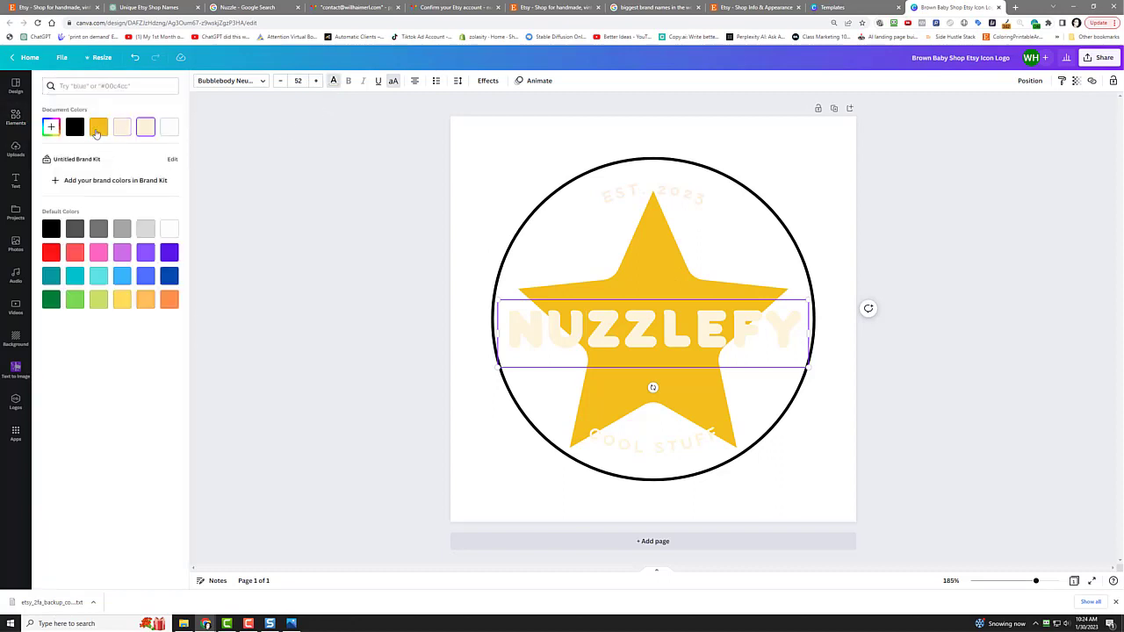
{"action": "left_click", "coordinate": [75, 127]}
{"action": "left_click", "coordinate": [645, 192]}
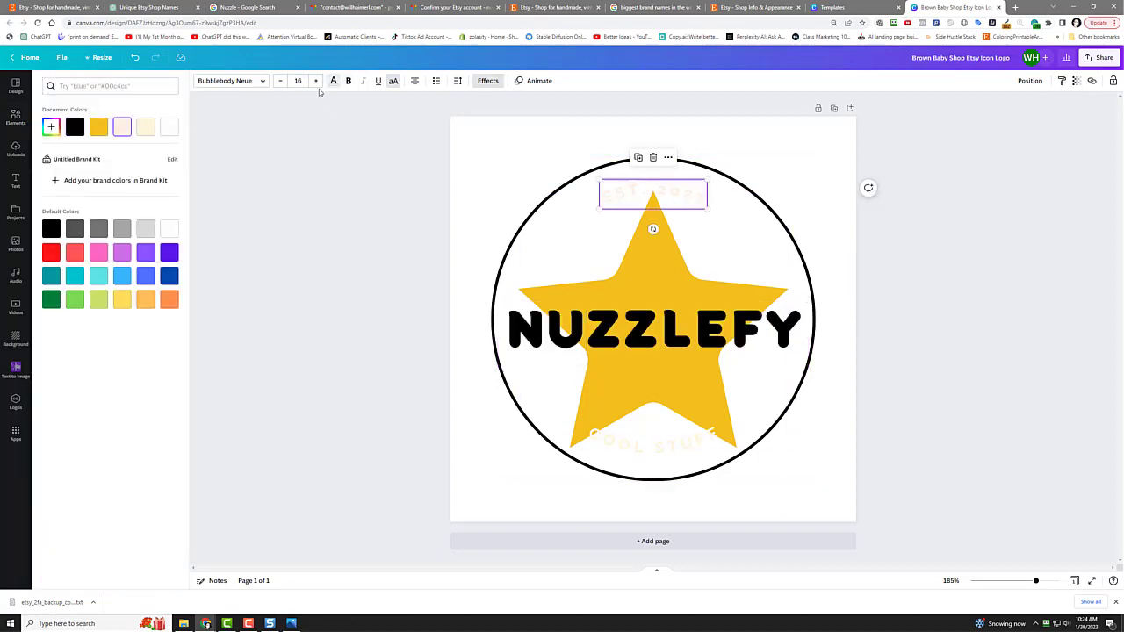
{"action": "left_click", "coordinate": [74, 127]}
{"action": "left_click", "coordinate": [654, 432]}
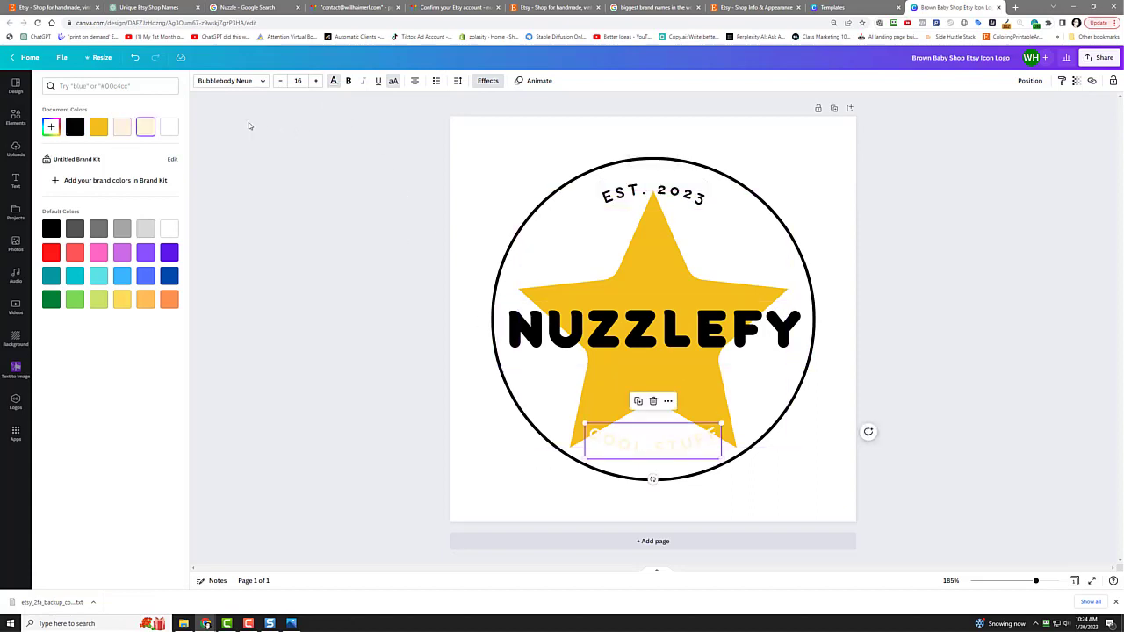
{"action": "left_click", "coordinate": [75, 128]}
{"action": "left_click", "coordinate": [319, 251]}
{"action": "left_click", "coordinate": [971, 231]}
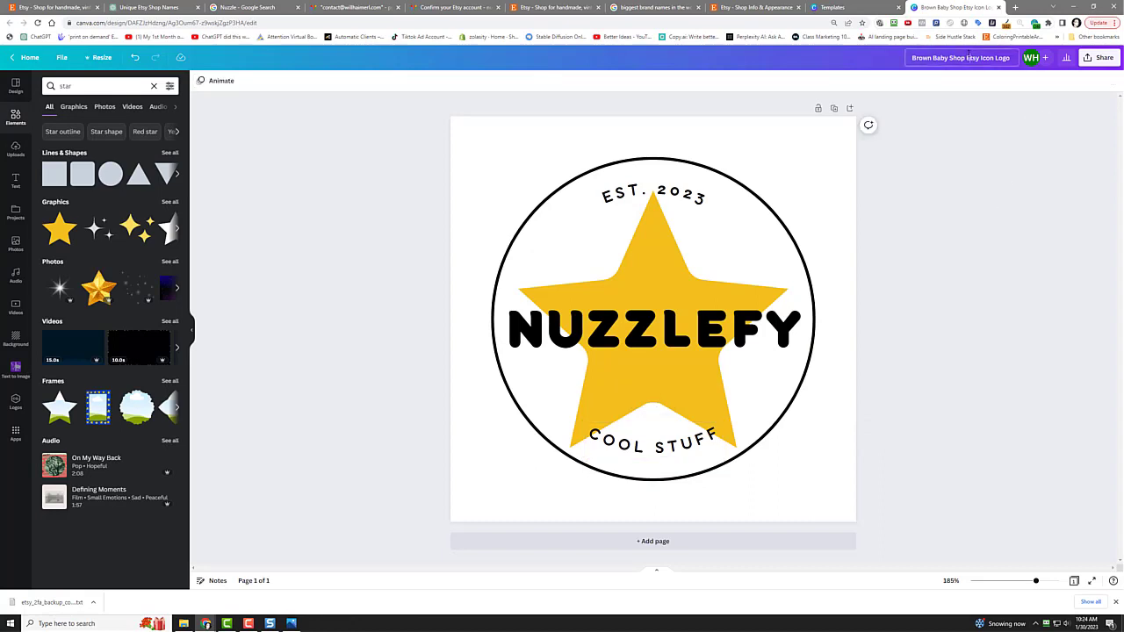
Step: Title the design 'nuzzlefy logo for etsy', download it as PNG, and show it in its folder
{"action": "type", "text": "n"}
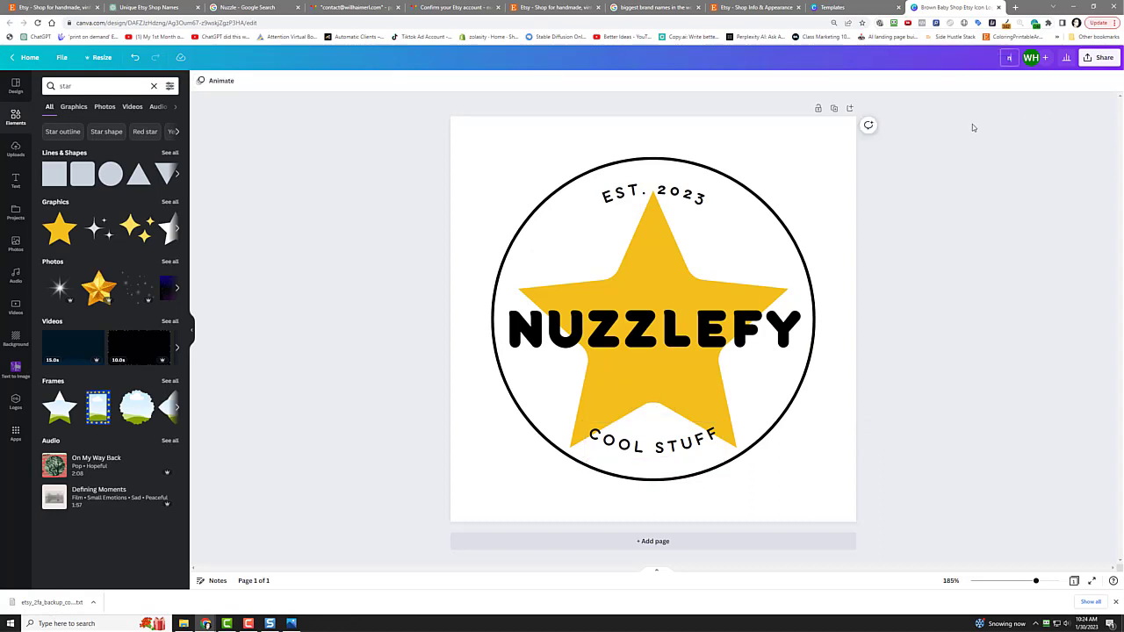
{"action": "type", "text": "uzzlefy logo for etsy"}
{"action": "key", "text": "Return"}
{"action": "left_click", "coordinate": [1099, 57]}
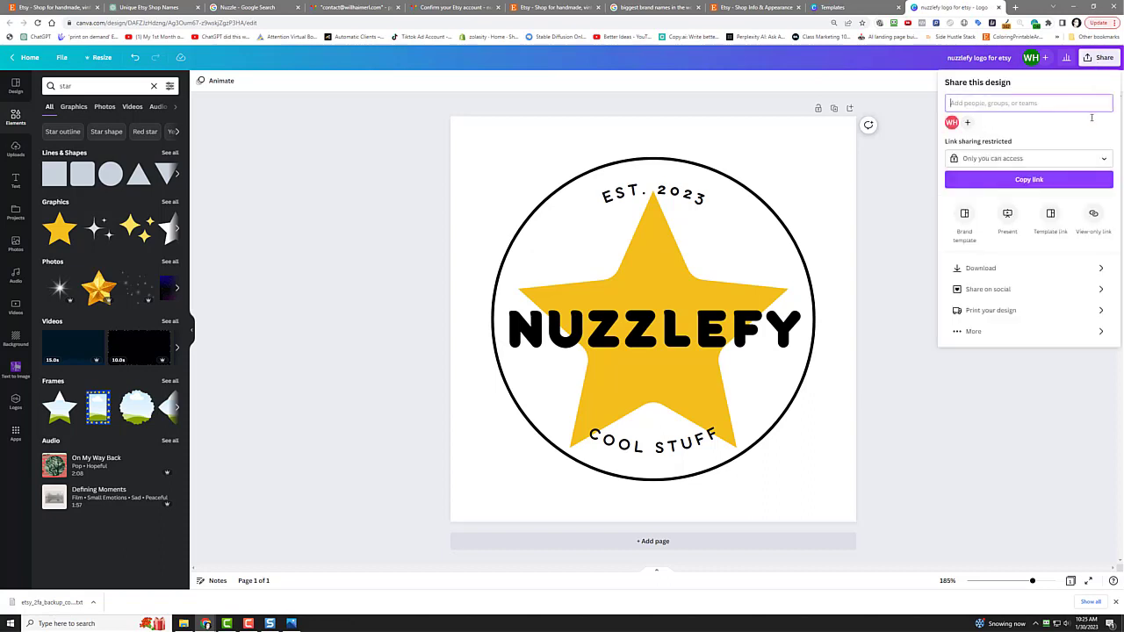
{"action": "left_click", "coordinate": [1026, 272]}
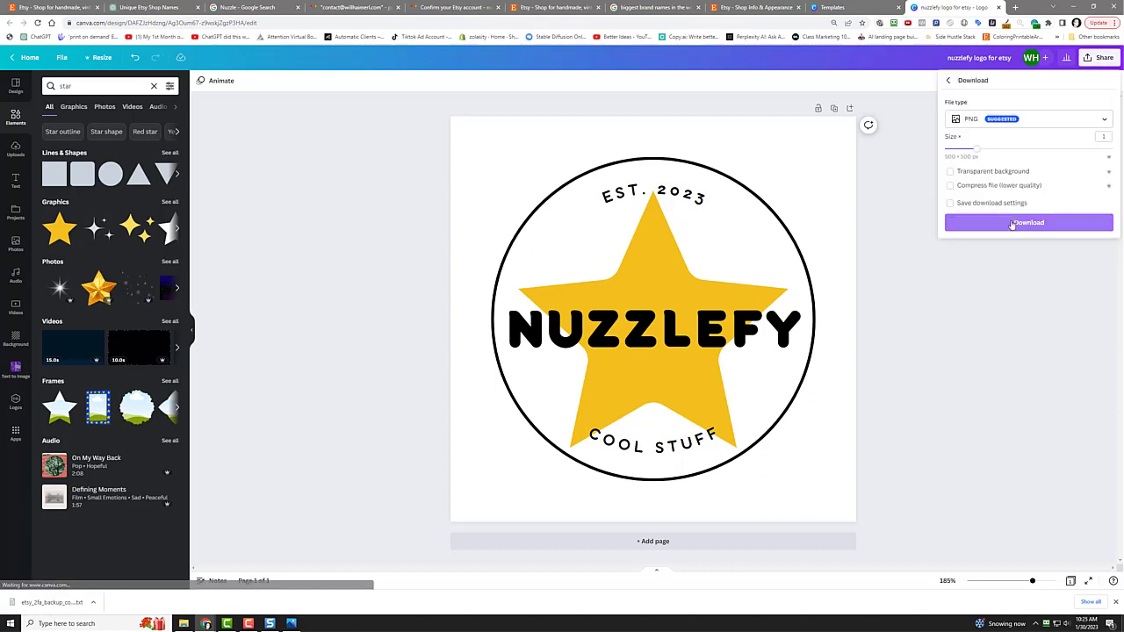
{"action": "left_click", "coordinate": [1012, 223]}
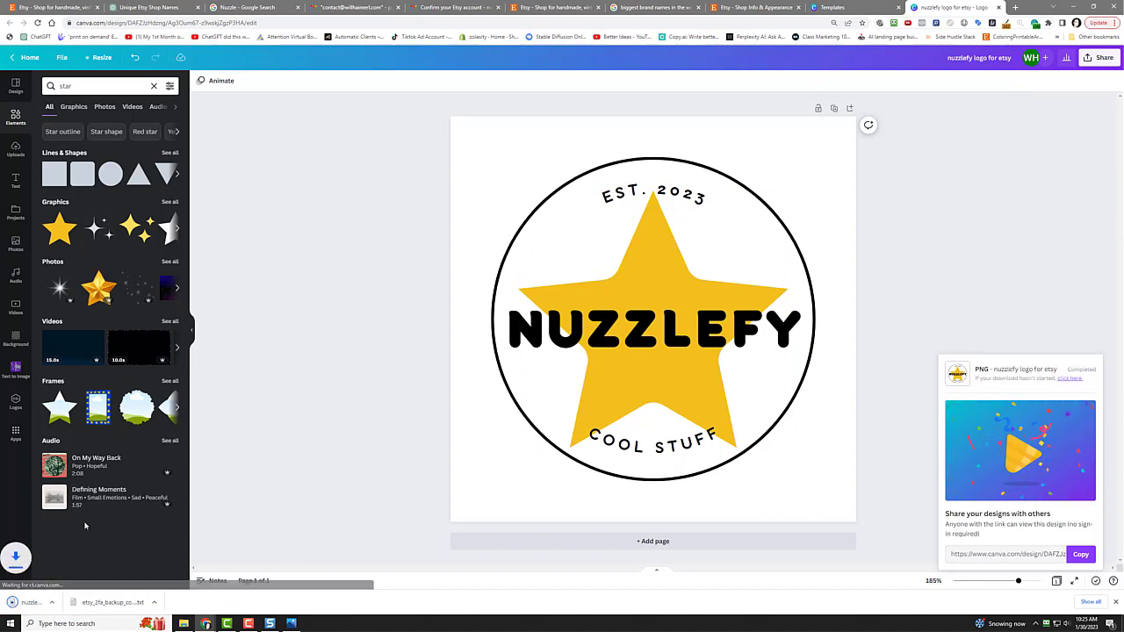
{"action": "left_click", "coordinate": [92, 603]}
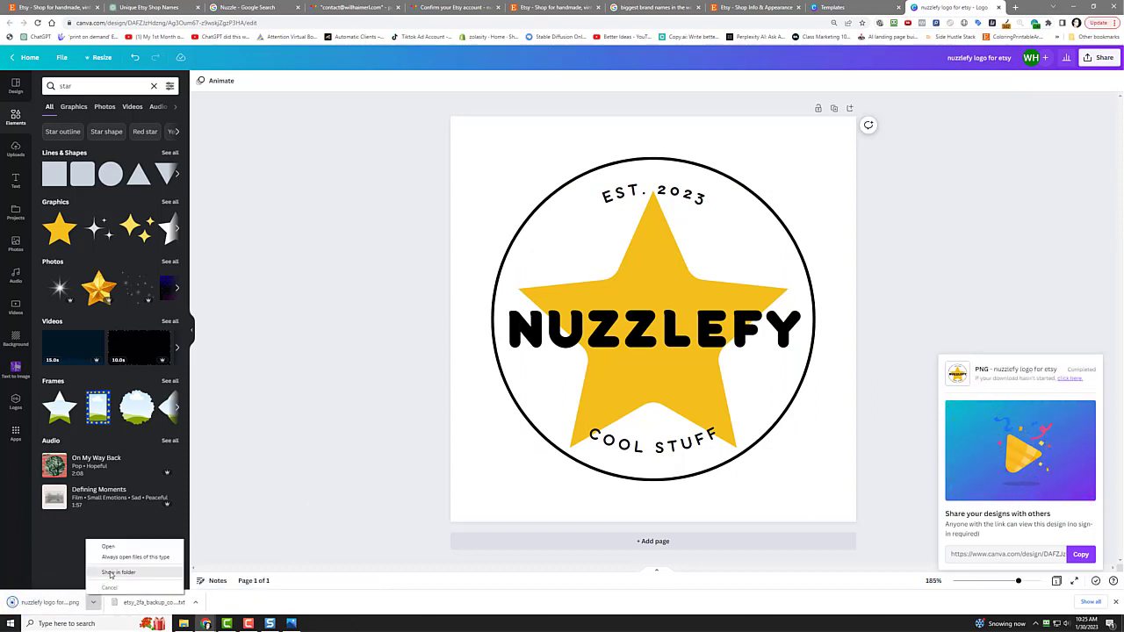
{"action": "left_click", "coordinate": [106, 572]}
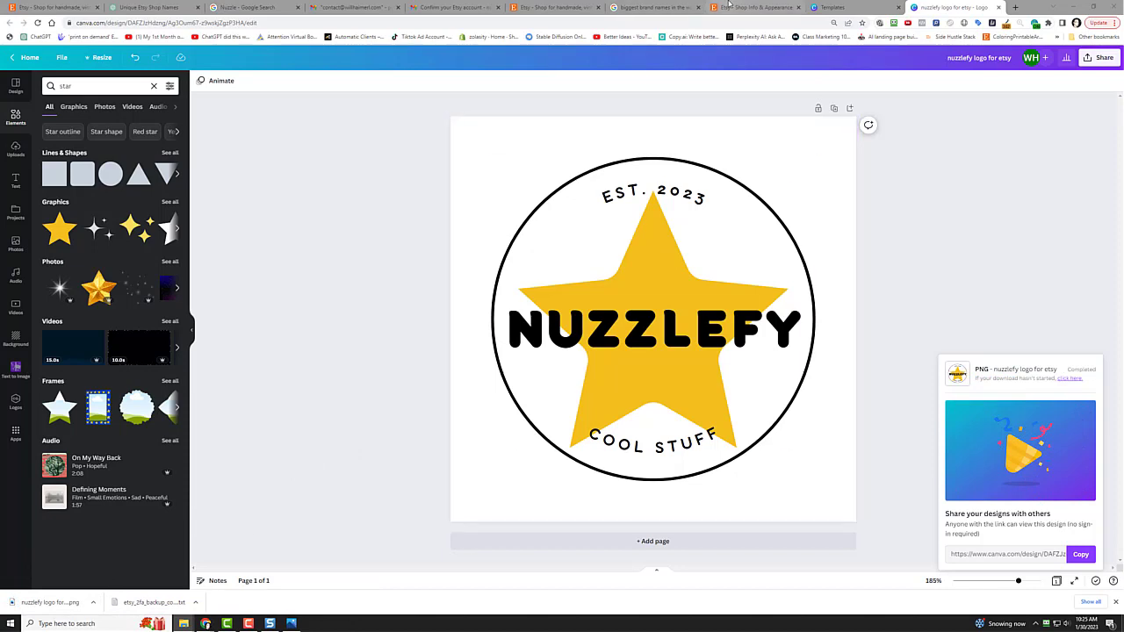
{"action": "left_click", "coordinate": [751, 7]}
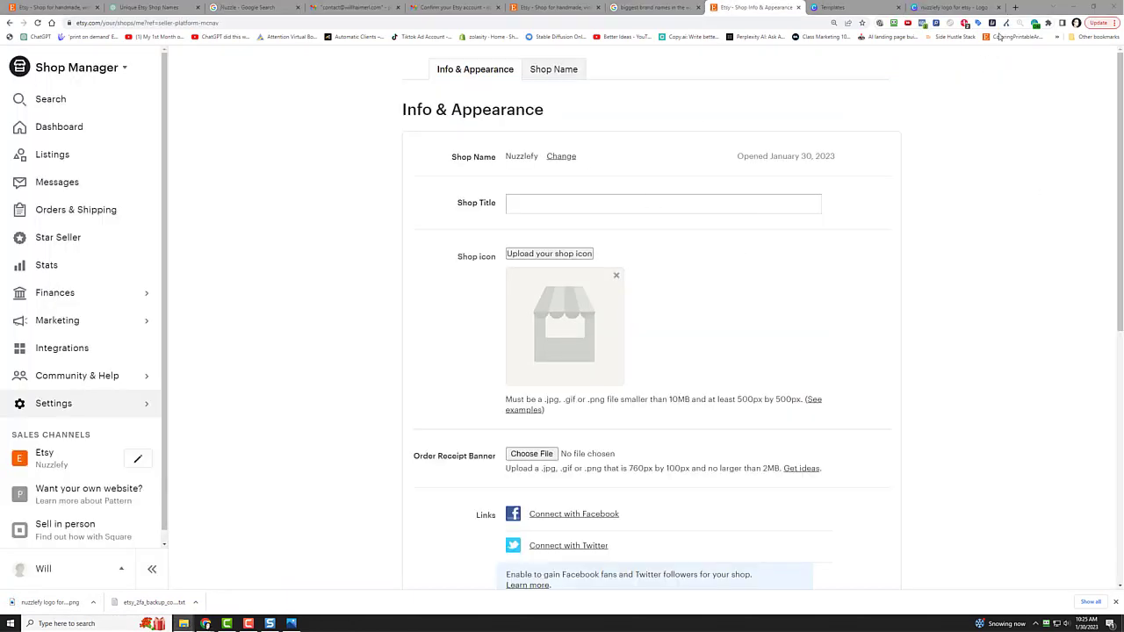
Step: Download the logo again as a PNG with a transparent background
{"action": "left_click", "coordinate": [949, 7]}
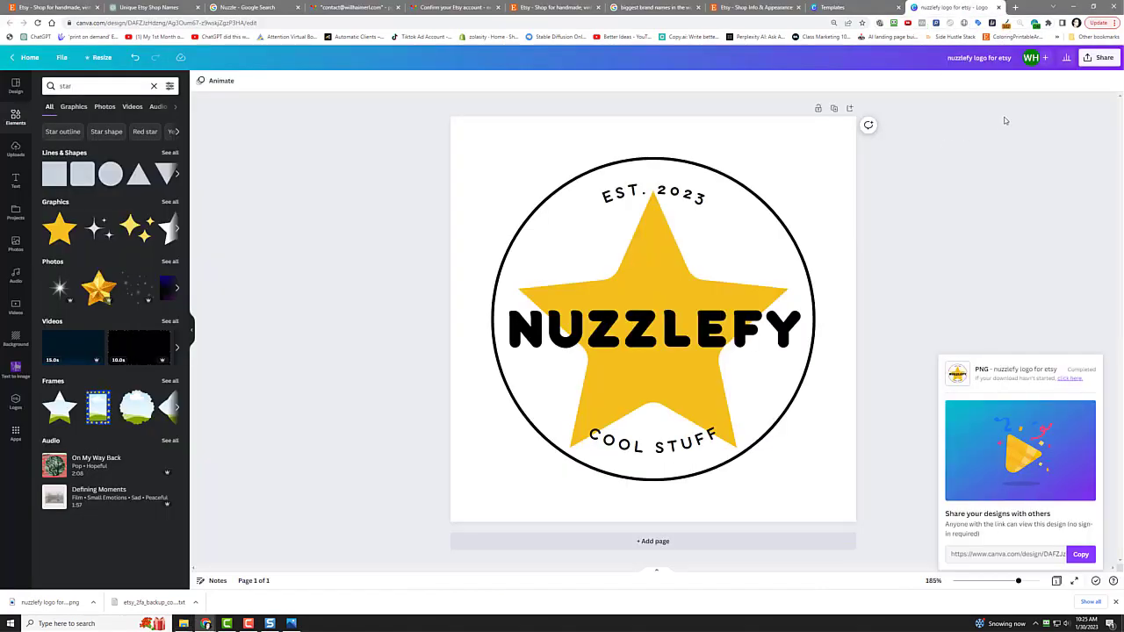
{"action": "left_click", "coordinate": [1094, 59]}
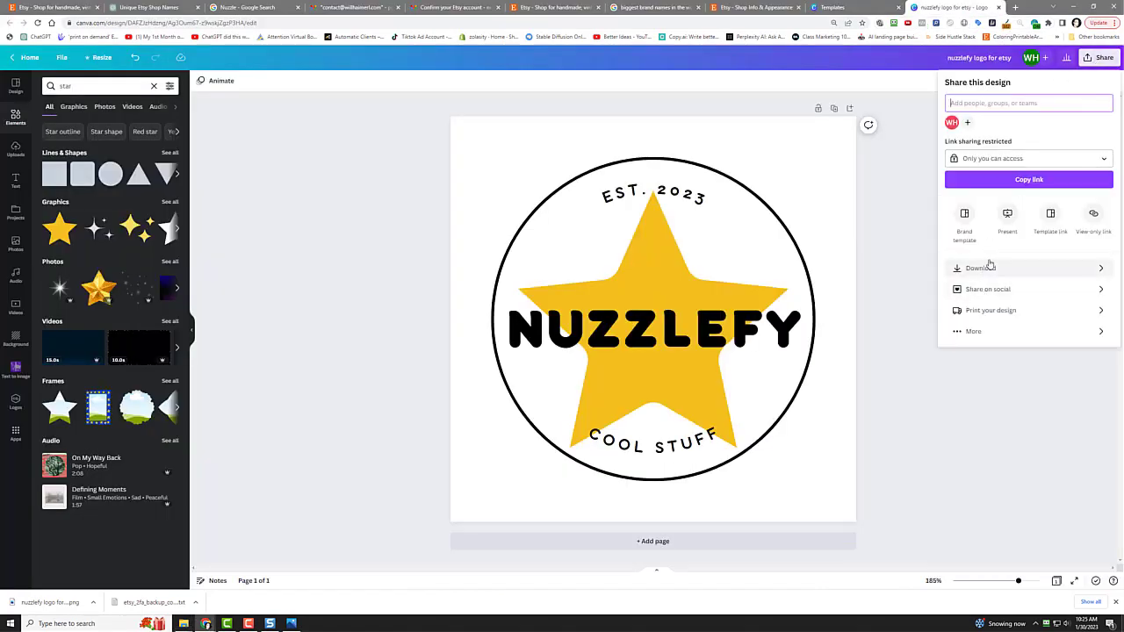
{"action": "left_click", "coordinate": [990, 266]}
{"action": "left_click", "coordinate": [978, 173]}
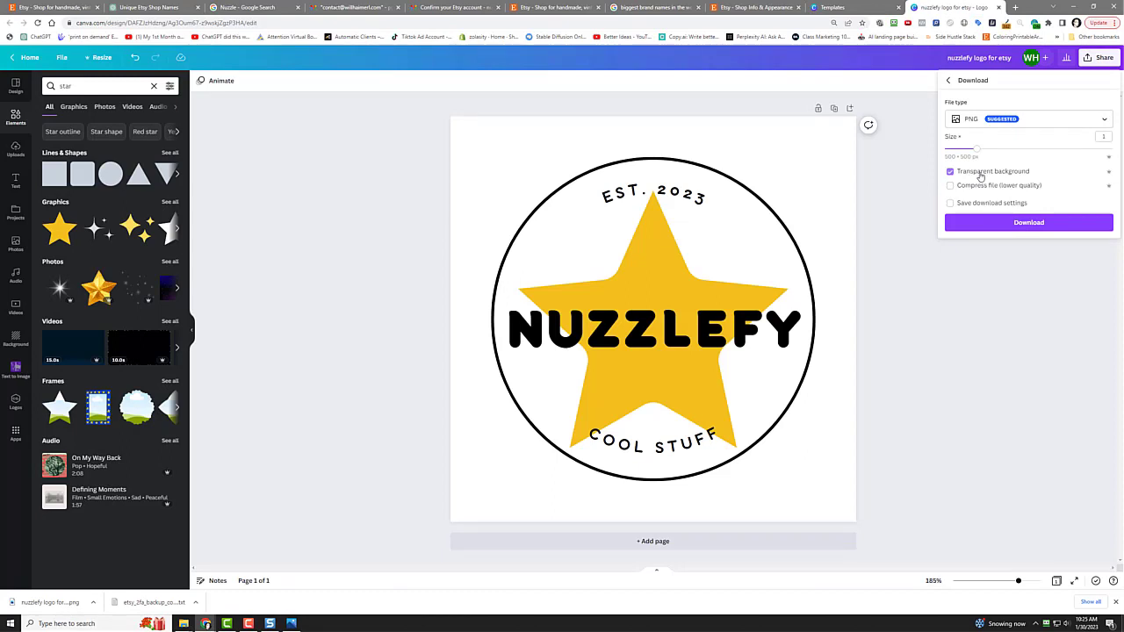
{"action": "left_click", "coordinate": [987, 225]}
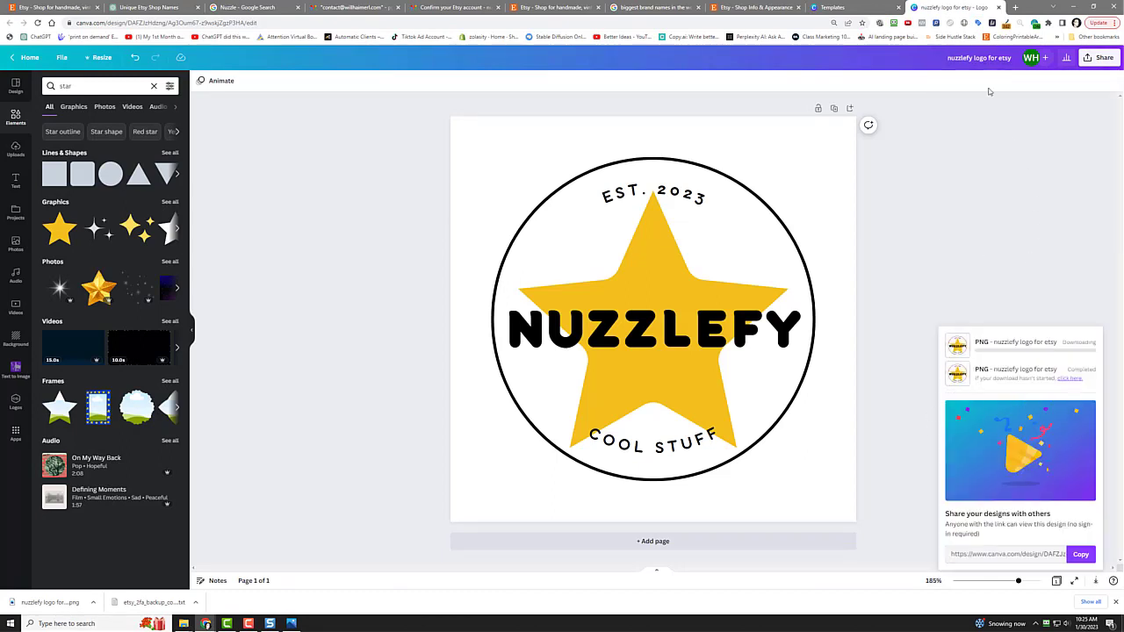
{"action": "left_click", "coordinate": [742, 6]}
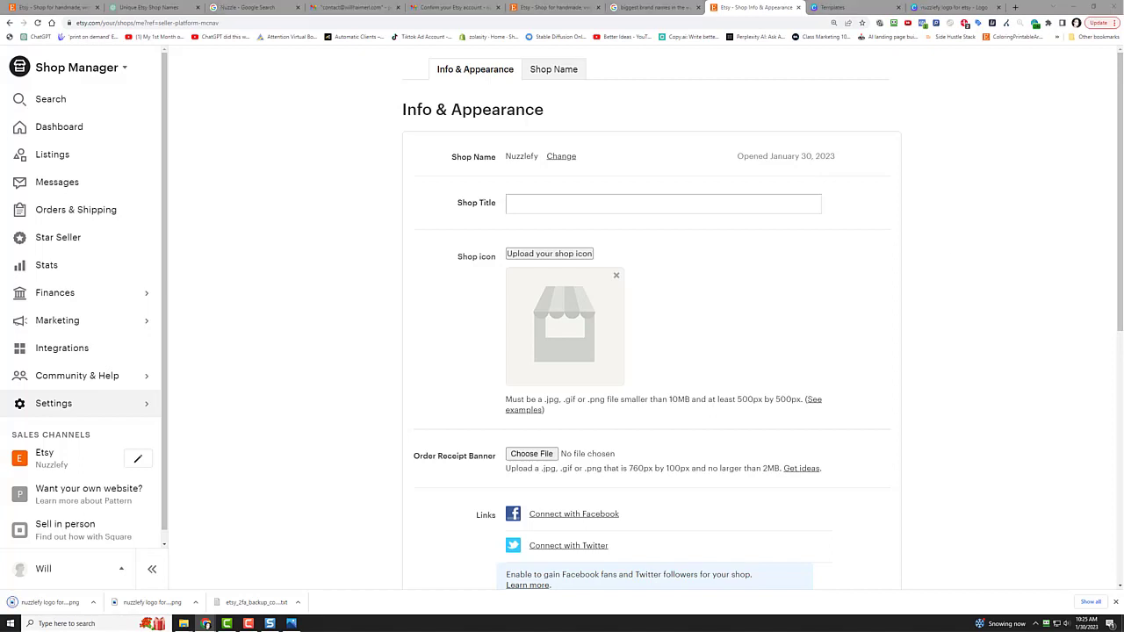
Step: Upload 'nuzzlefy logo for etsy (1).png' from downloads as the Etsy shop icon and confirm it
{"action": "left_click_drag", "start_coordinate": [50, 603], "coordinate": [589, 333]}
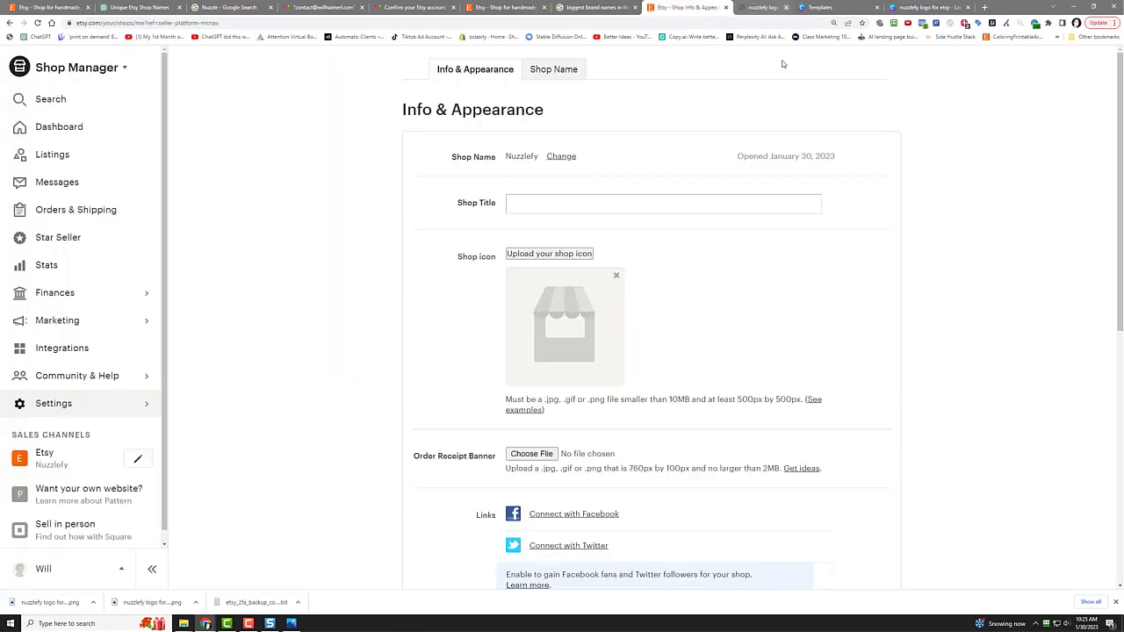
{"action": "left_click", "coordinate": [817, 7]}
{"action": "left_click", "coordinate": [560, 253]}
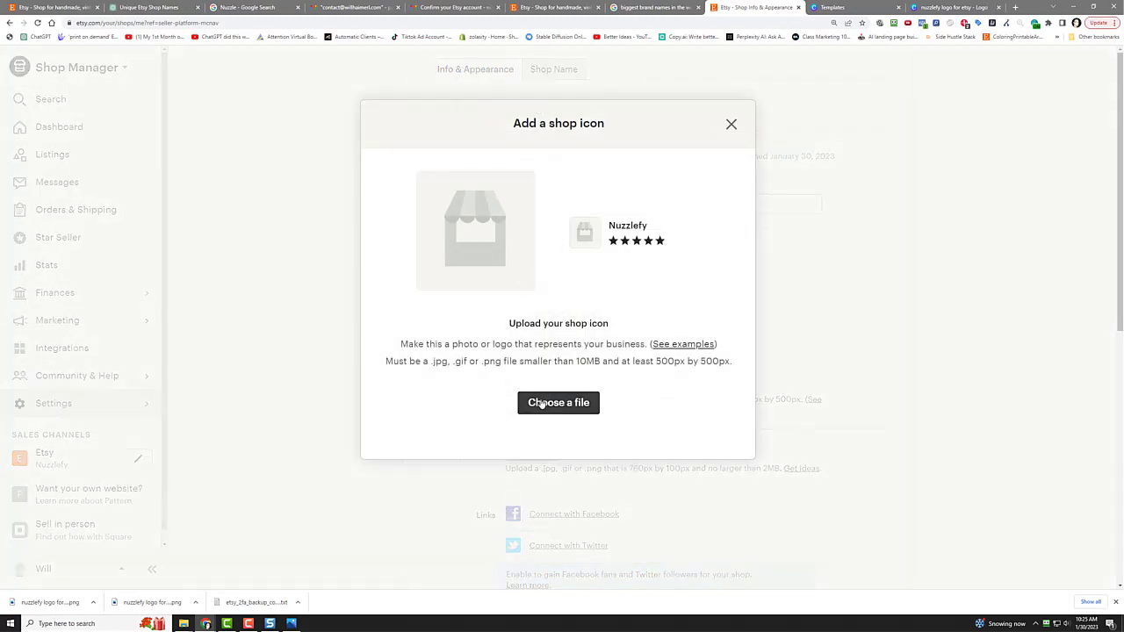
{"action": "left_click", "coordinate": [542, 402]}
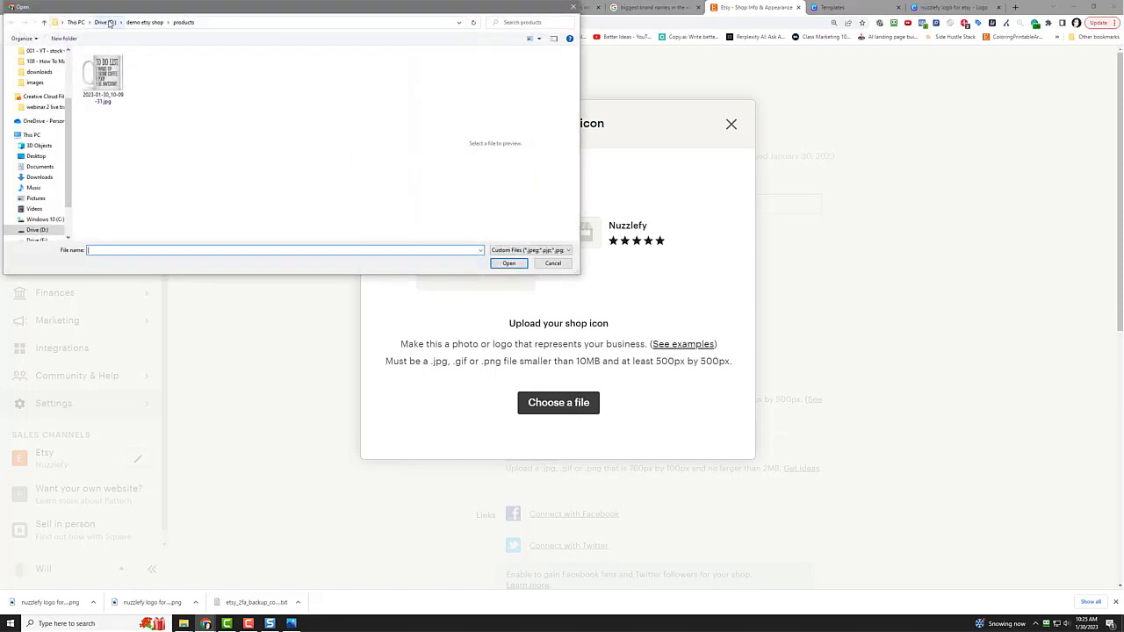
{"action": "left_click", "coordinate": [109, 23]}
{"action": "double_click", "coordinate": [110, 85]}
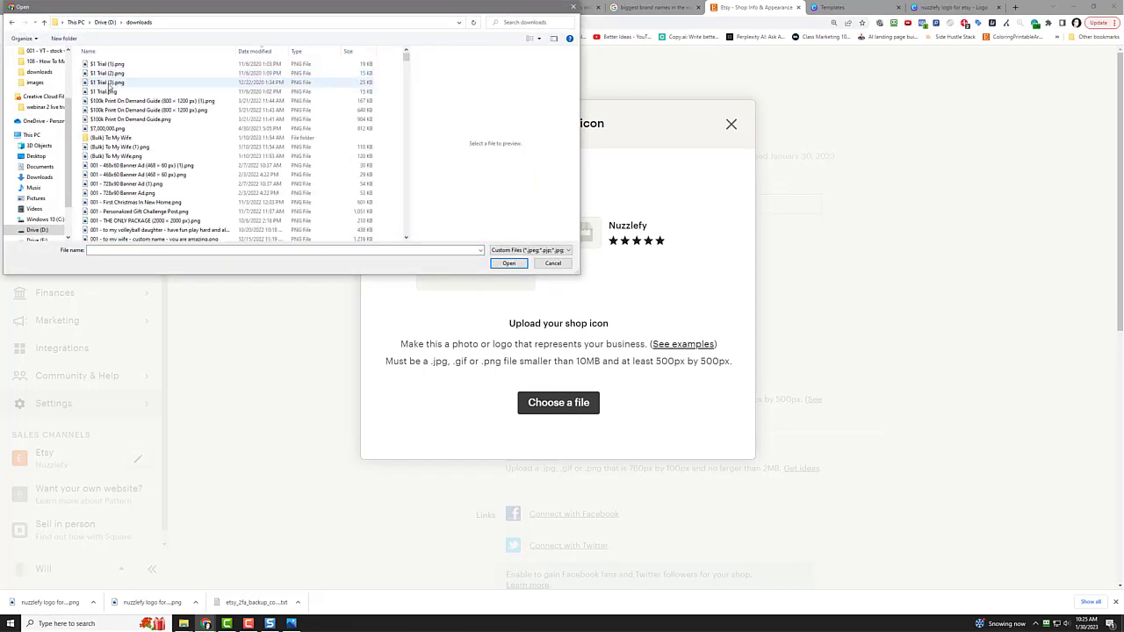
{"action": "left_click", "coordinate": [123, 64]}
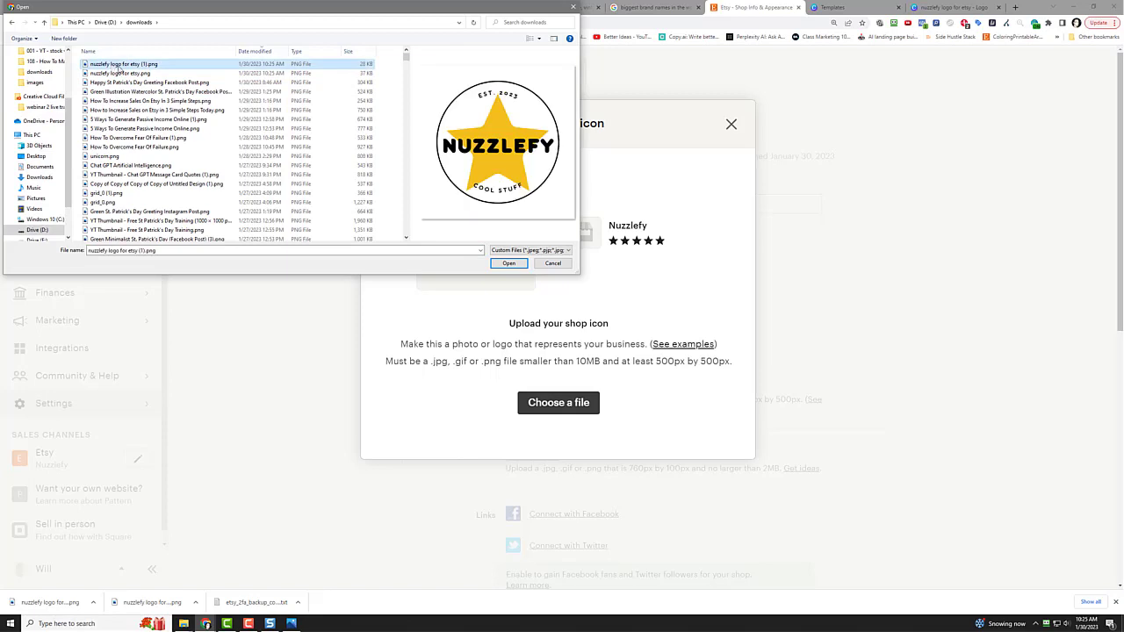
{"action": "left_click", "coordinate": [506, 264]}
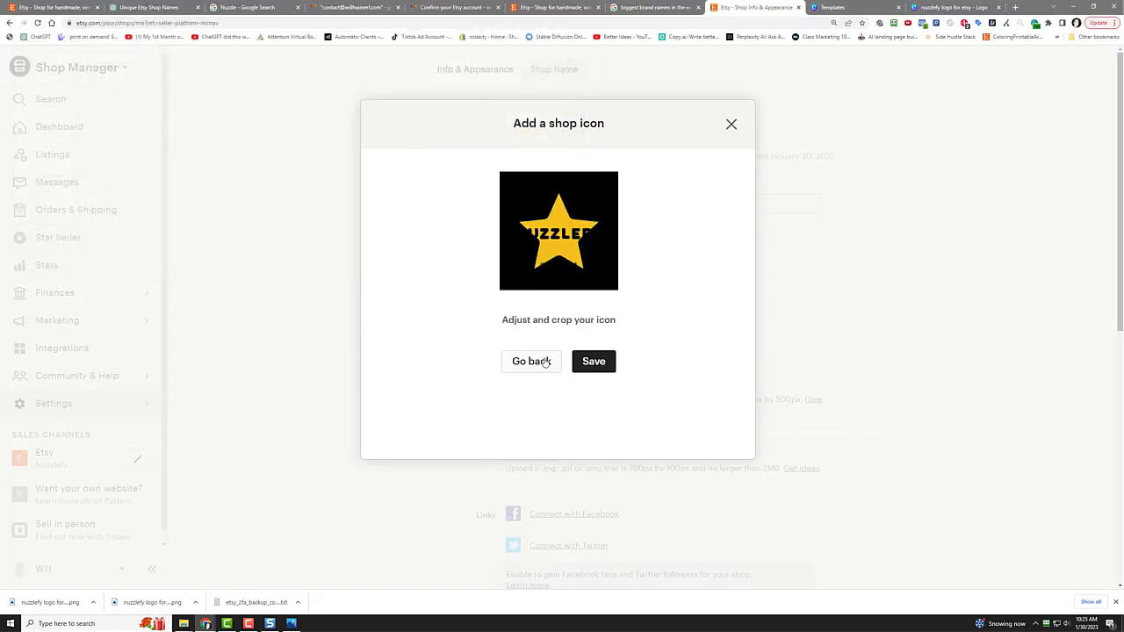
{"action": "left_click", "coordinate": [593, 367]}
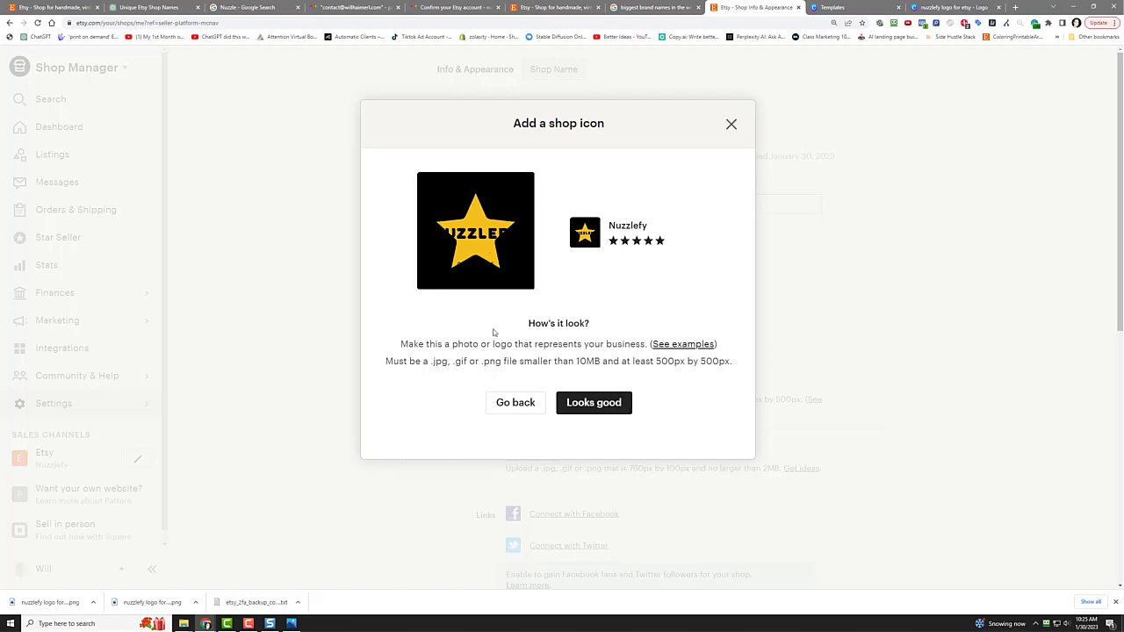
{"action": "left_click", "coordinate": [603, 406]}
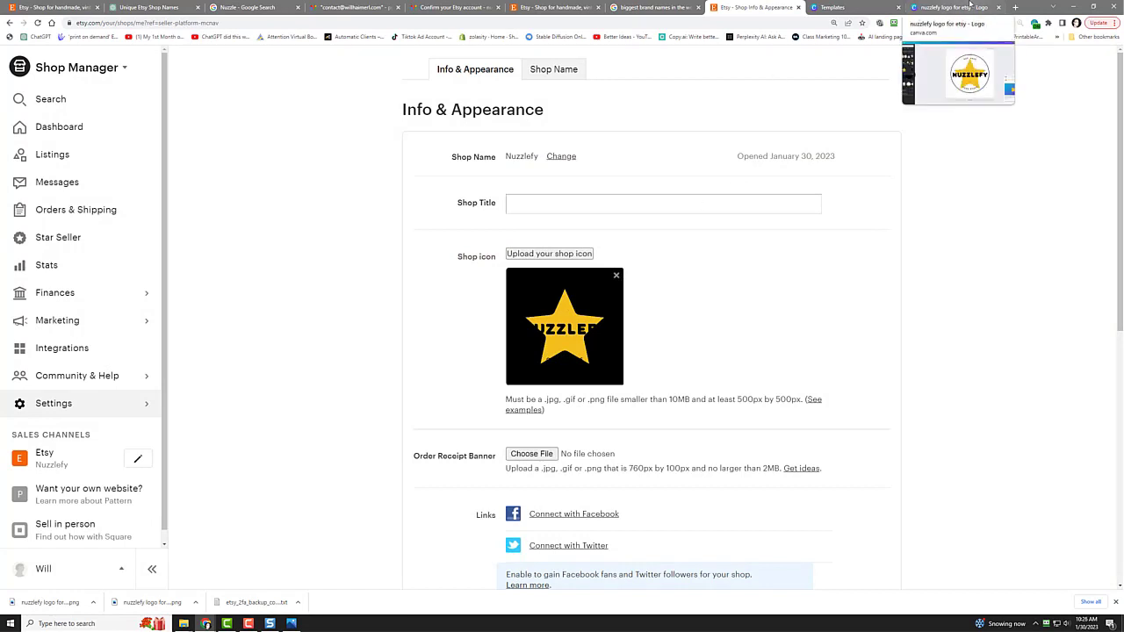
Step: Back in Canva, bring up the logo's PNG download options with Transparent background unchecked
{"action": "left_click", "coordinate": [970, 6]}
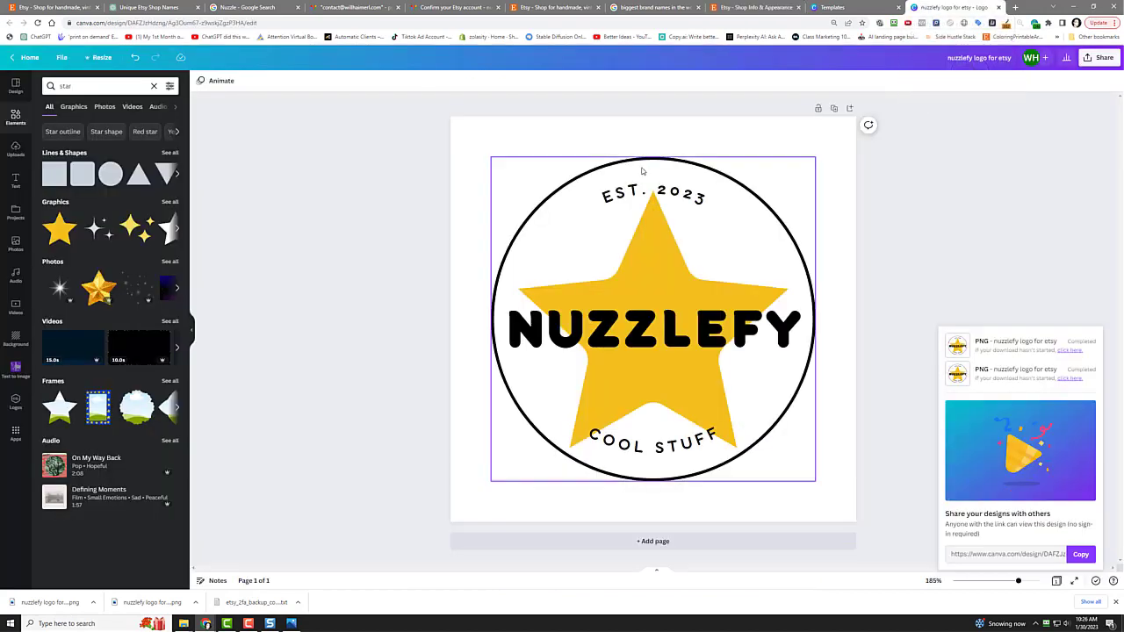
{"action": "left_click", "coordinate": [498, 149]}
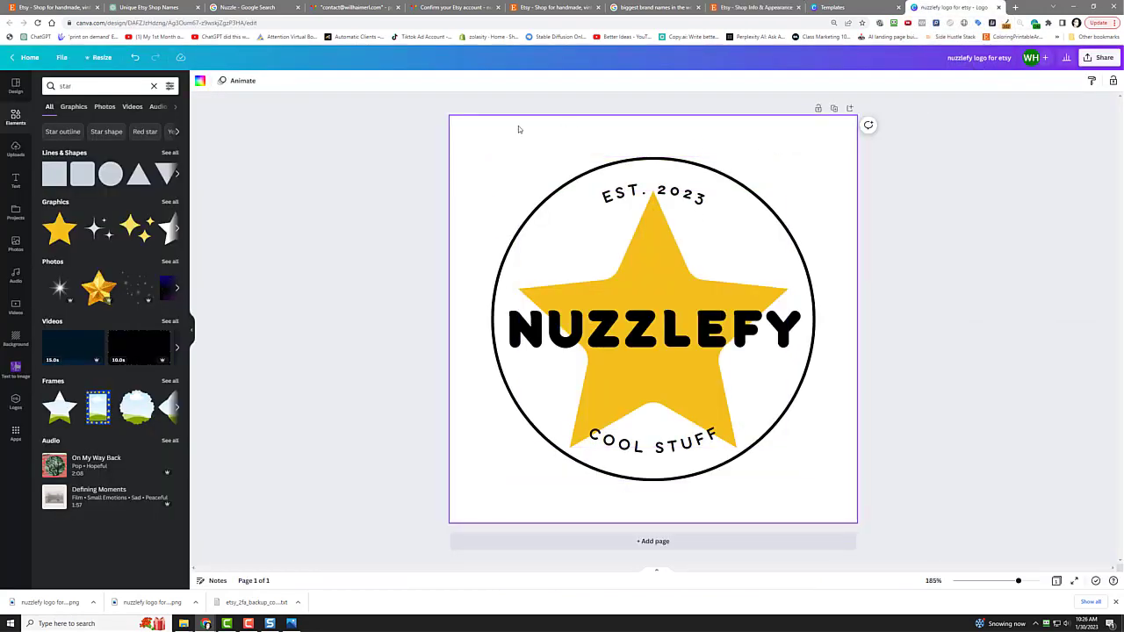
{"action": "left_click", "coordinate": [201, 80]}
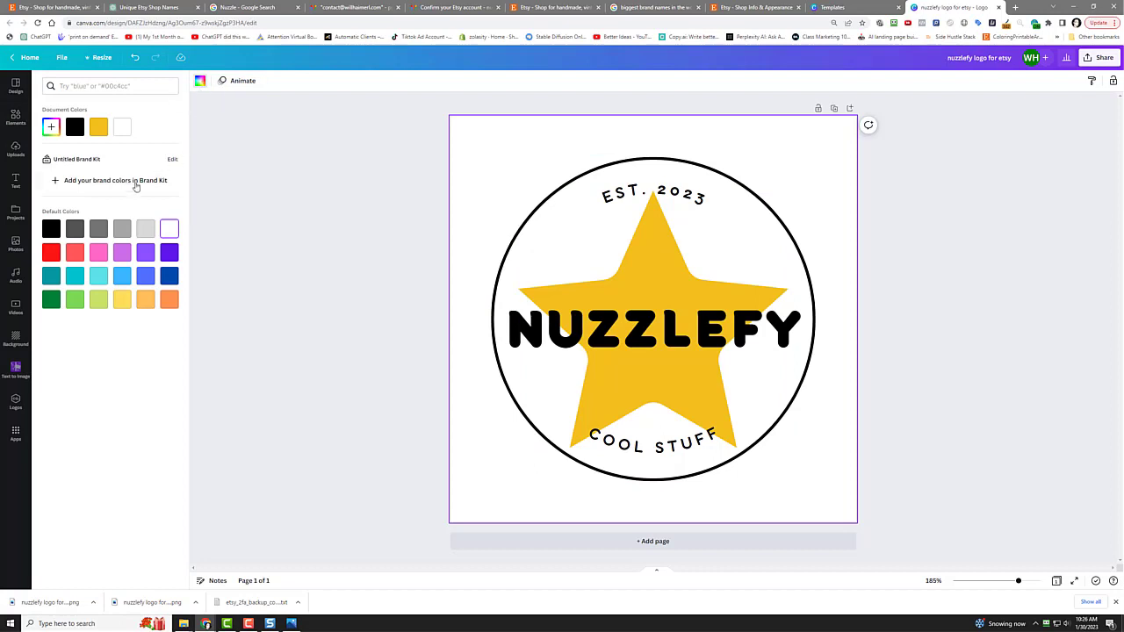
{"action": "left_click", "coordinate": [247, 209]}
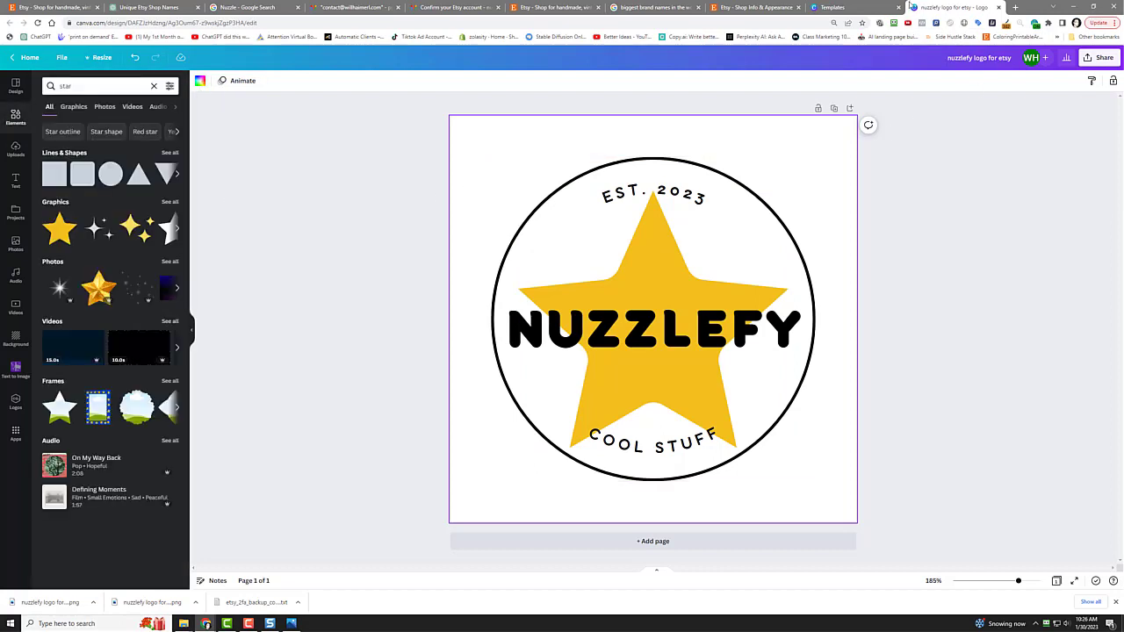
{"action": "left_click", "coordinate": [1093, 59]}
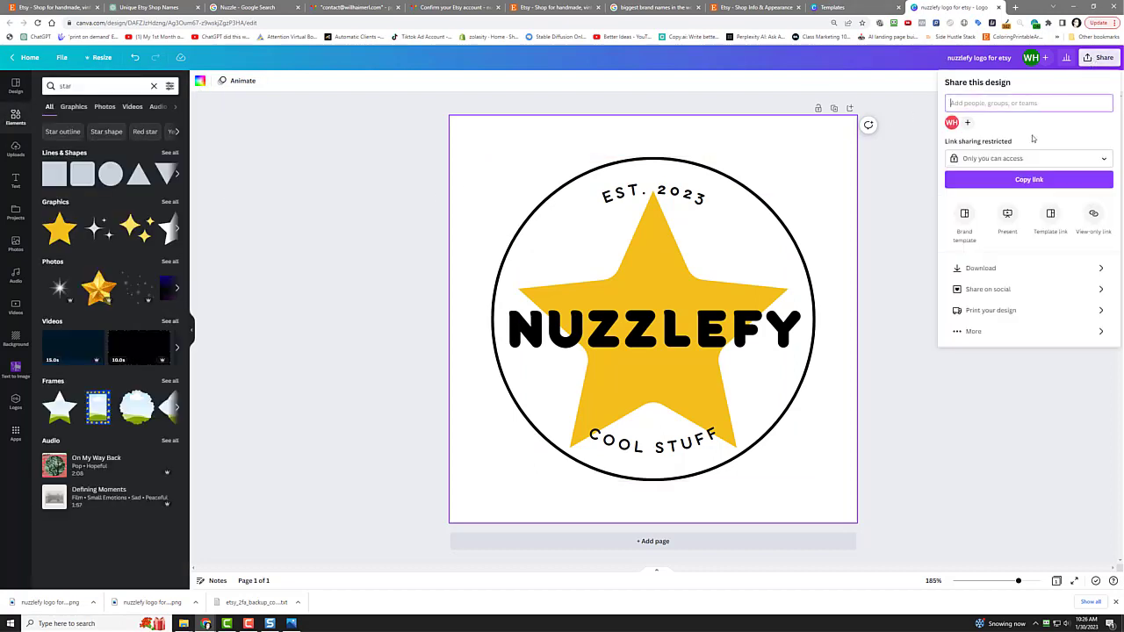
{"action": "left_click", "coordinate": [1001, 272]}
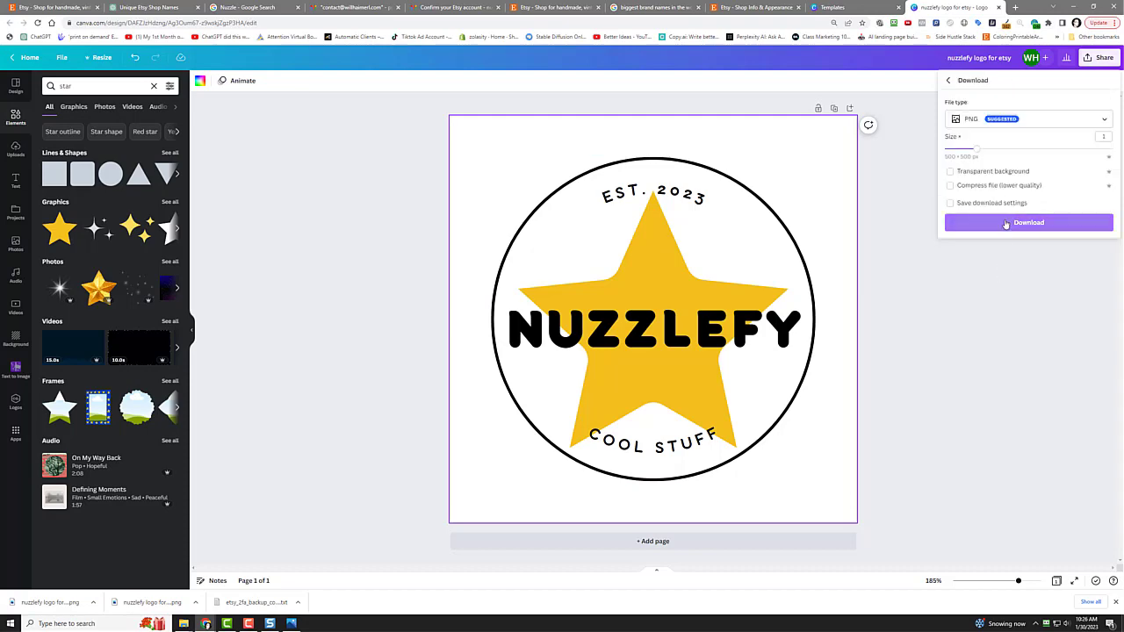
{"action": "left_click", "coordinate": [1002, 190]}
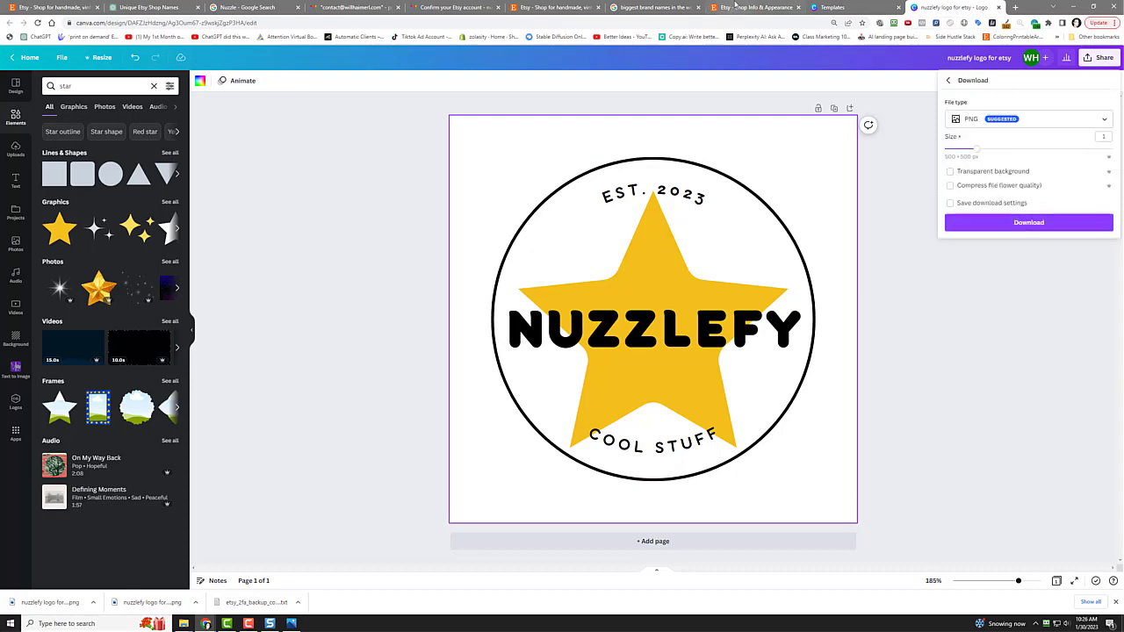
{"action": "left_click", "coordinate": [736, 7]}
Step: Replace the shop icon with the uploaded 'nuzzlefy logo for etsy.png' star logo
{"action": "left_click", "coordinate": [541, 255]}
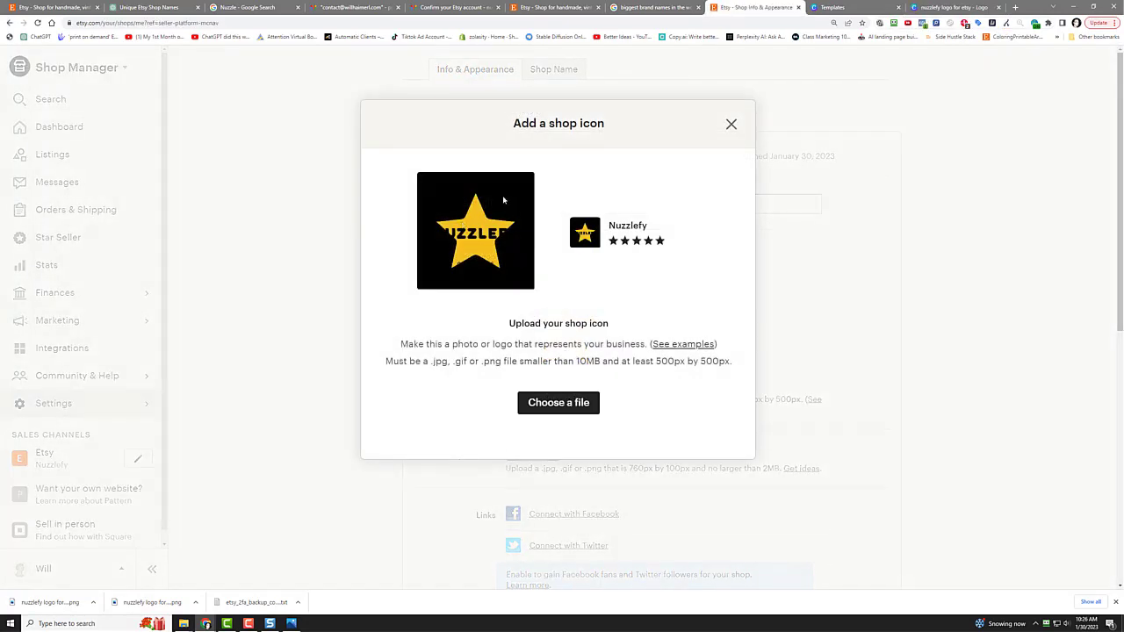
{"action": "left_click", "coordinate": [580, 402]}
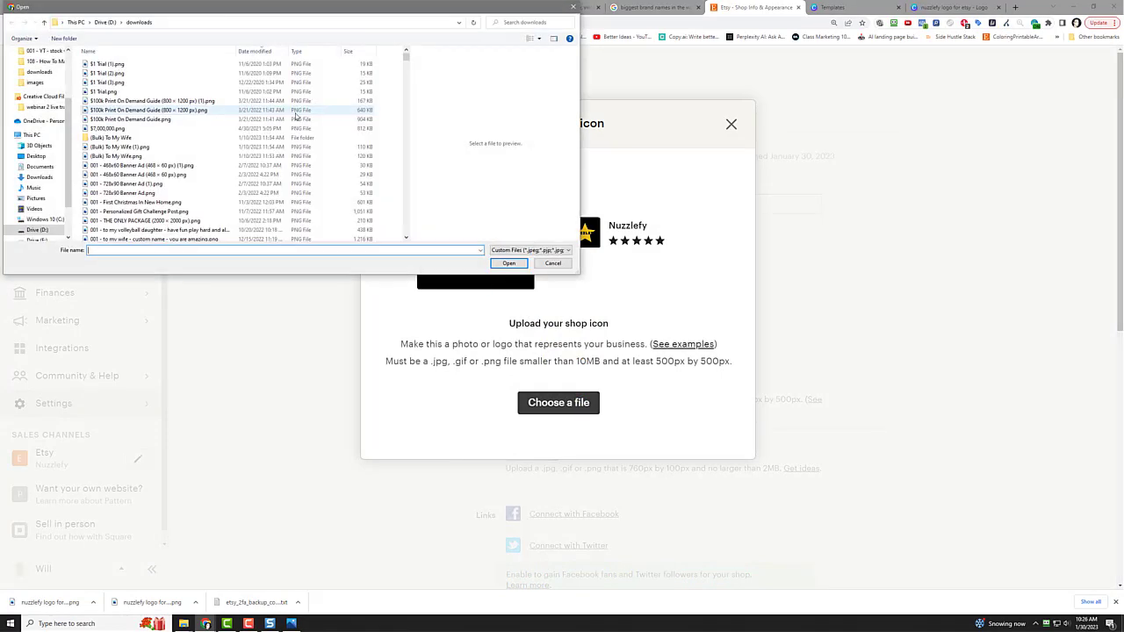
{"action": "left_click", "coordinate": [162, 73]}
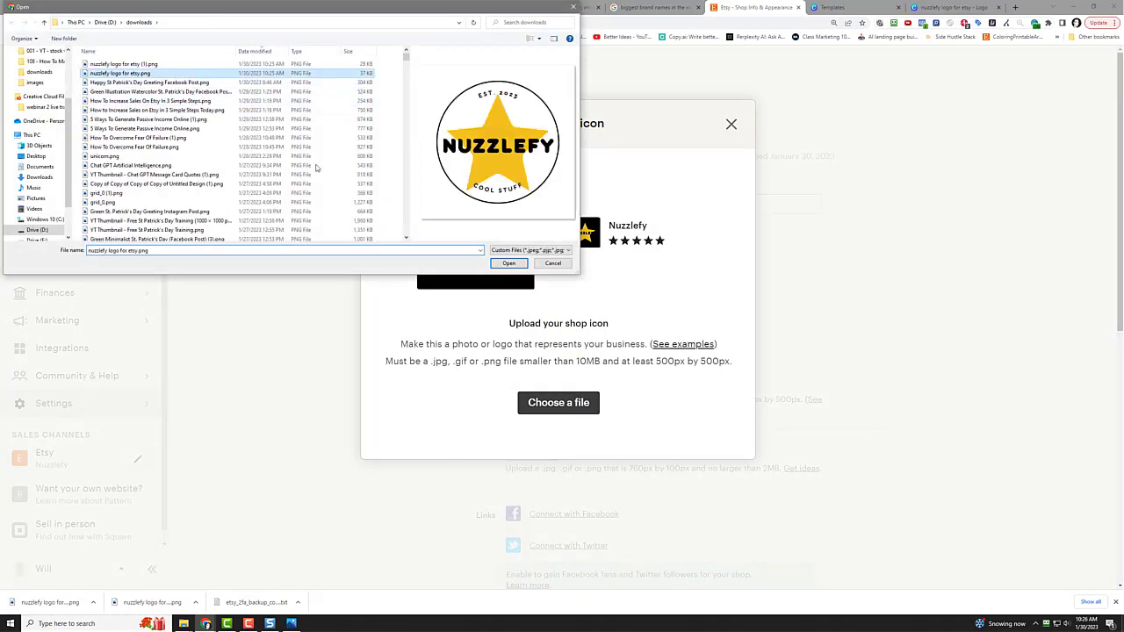
{"action": "left_click", "coordinate": [509, 263]}
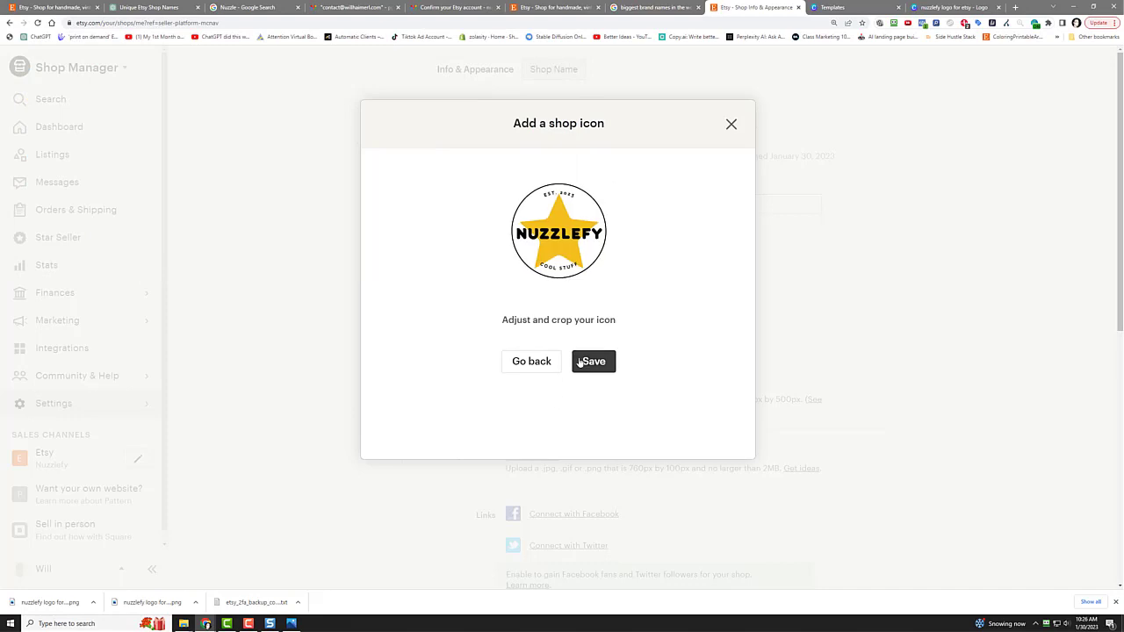
{"action": "left_click", "coordinate": [594, 363]}
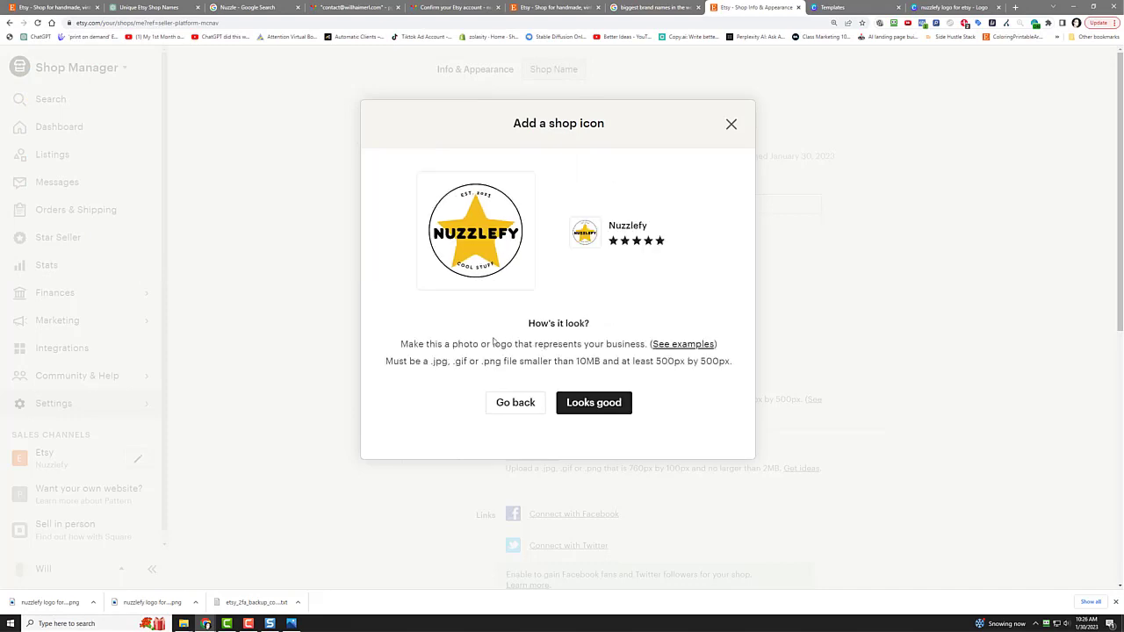
{"action": "left_click", "coordinate": [580, 404]}
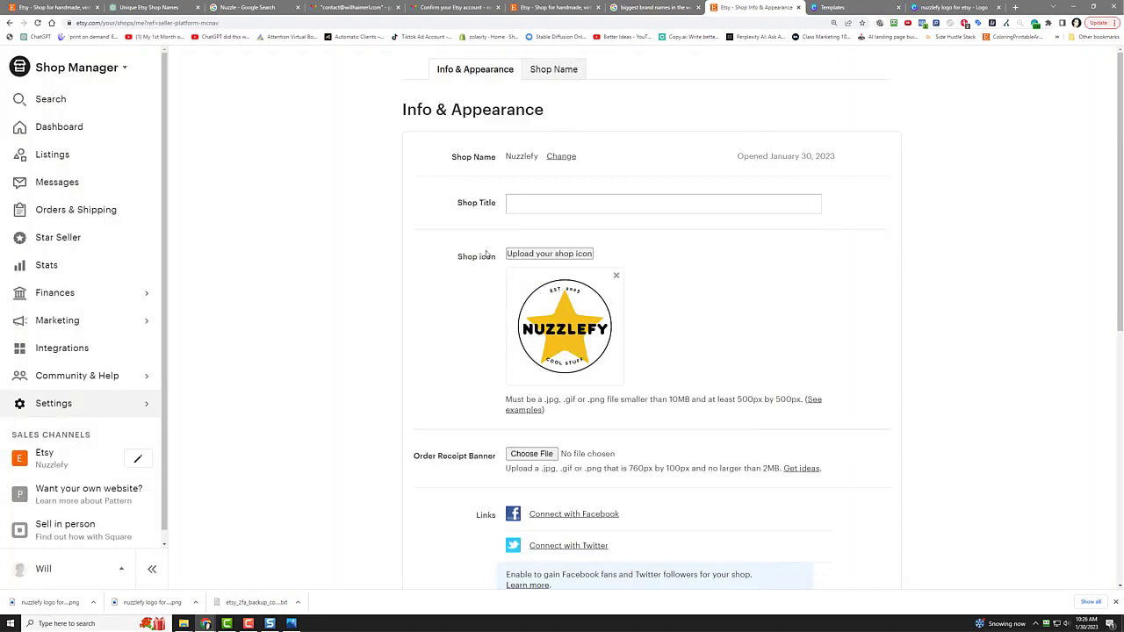
Step: Change the Shop Title to 'We Love STuff' and save the shop info
{"action": "left_click", "coordinate": [623, 204]}
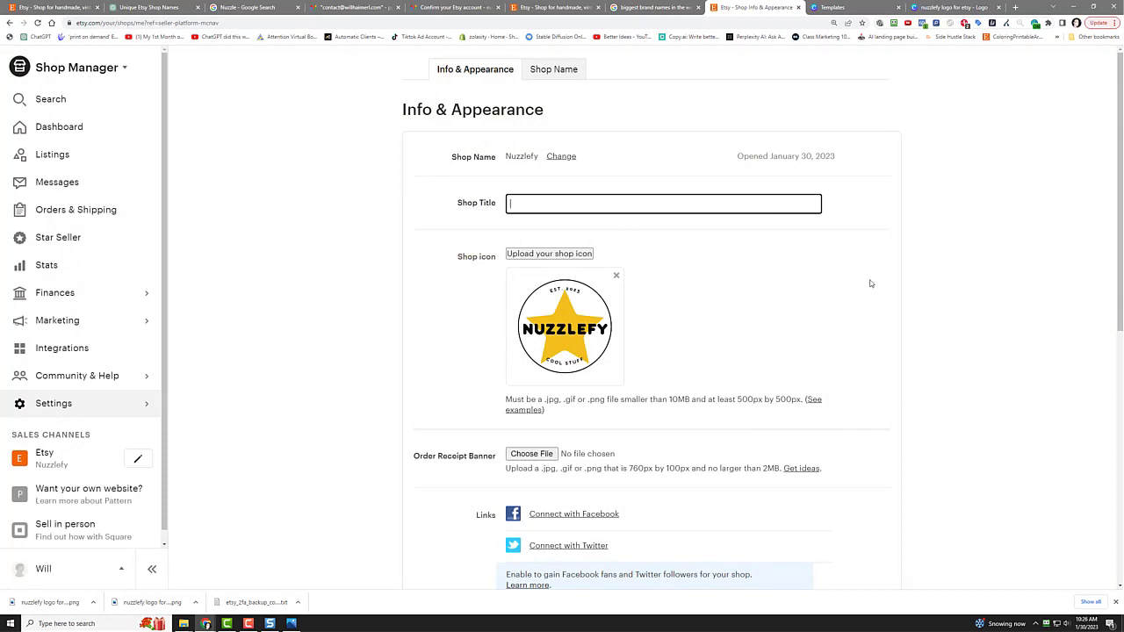
{"action": "type", "text": "We Love STuff"}
{"action": "left_click", "coordinate": [871, 283]}
{"action": "scroll", "coordinate": [408, 404], "scroll_direction": "down", "scroll_amount": 5}
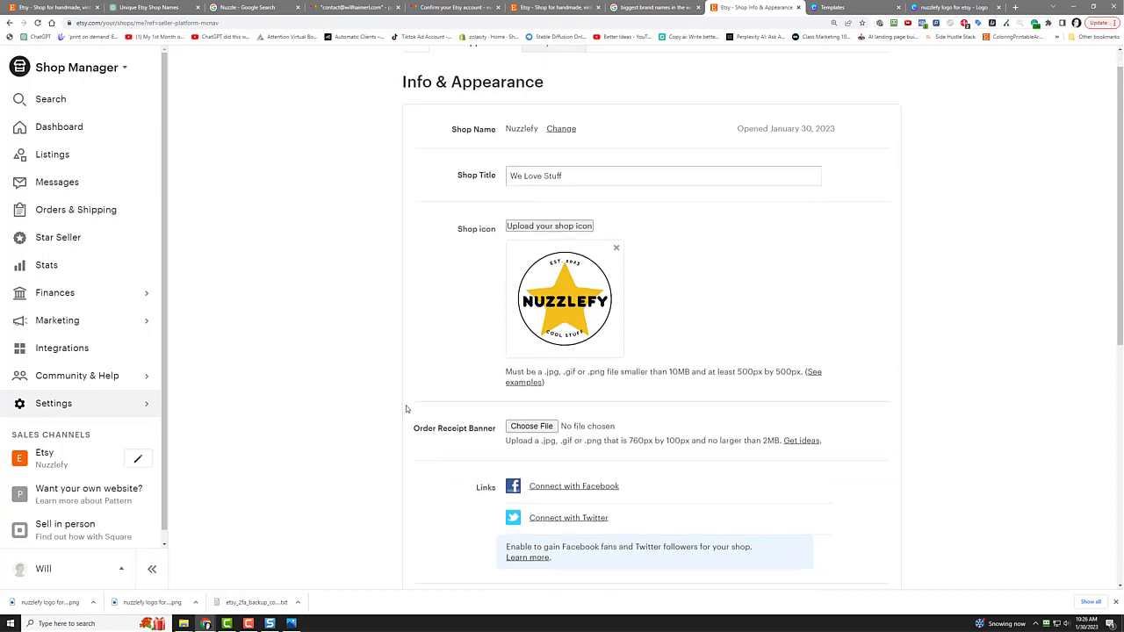
{"action": "scroll", "coordinate": [382, 368], "scroll_direction": "down", "scroll_amount": 3}
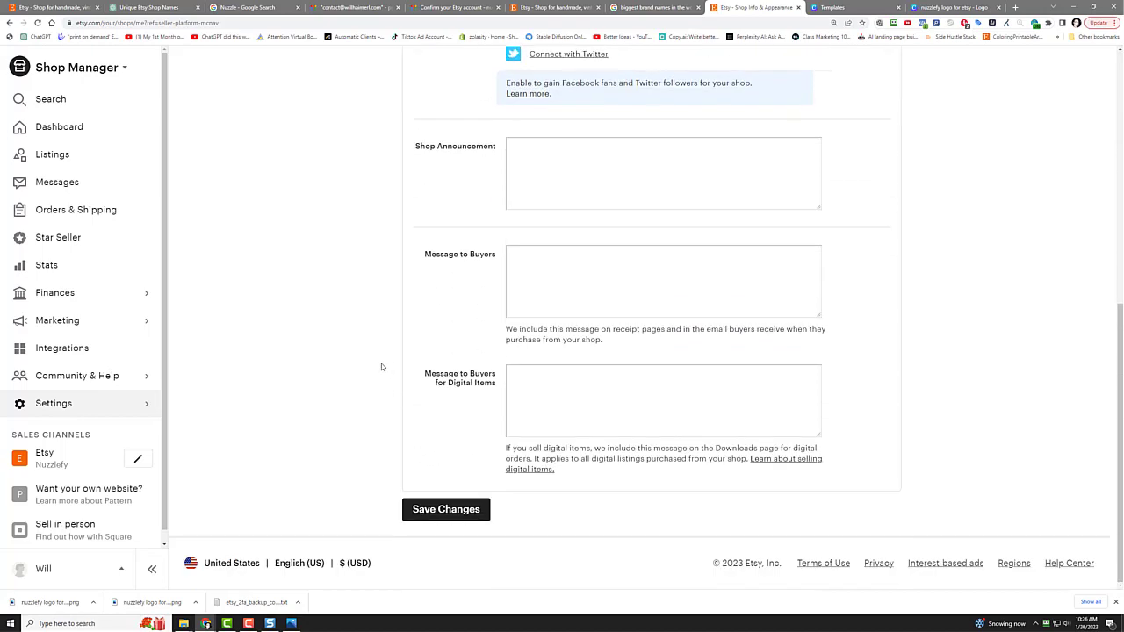
{"action": "left_click", "coordinate": [443, 511]}
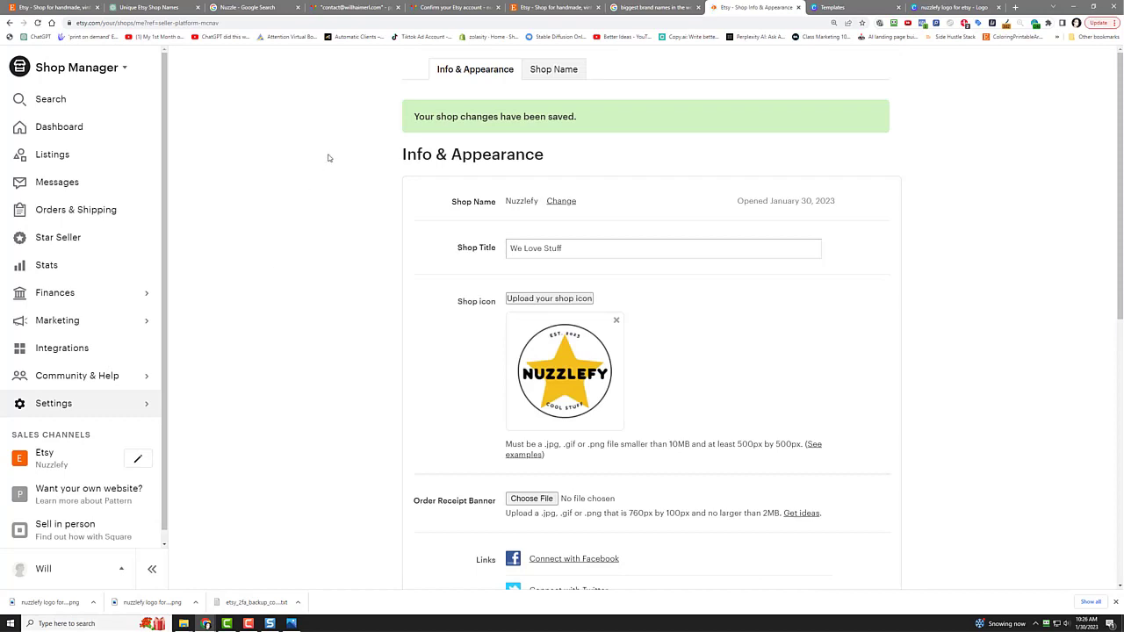
Step: Go from the shop name page back to settings and open the Nuzzlefy shop editor
{"action": "left_click", "coordinate": [548, 76]}
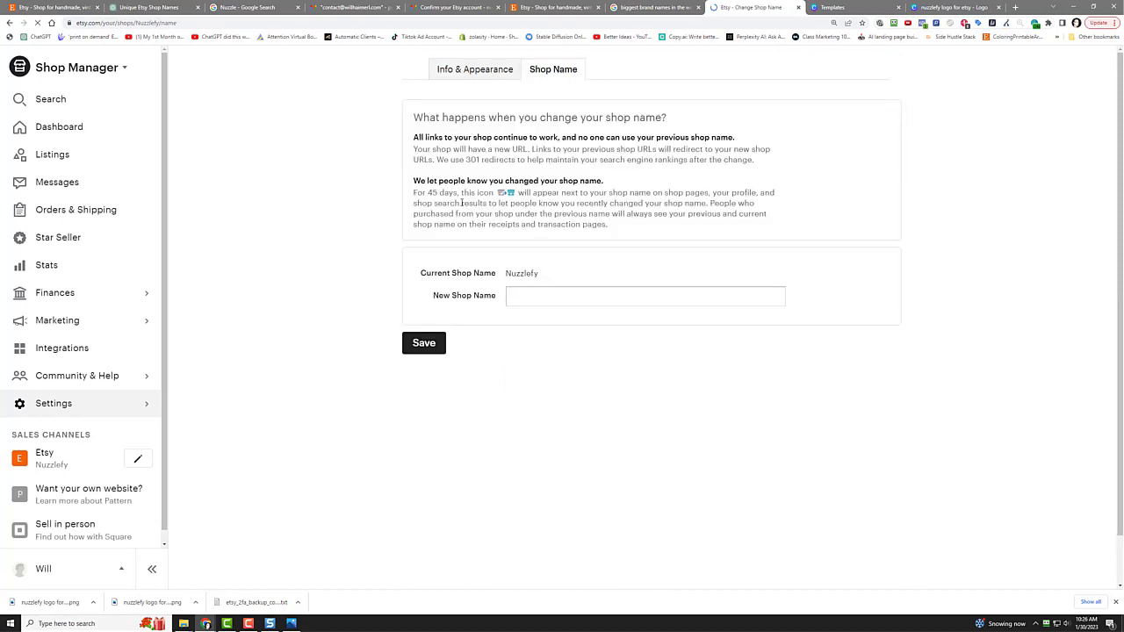
{"action": "left_click", "coordinate": [457, 71]}
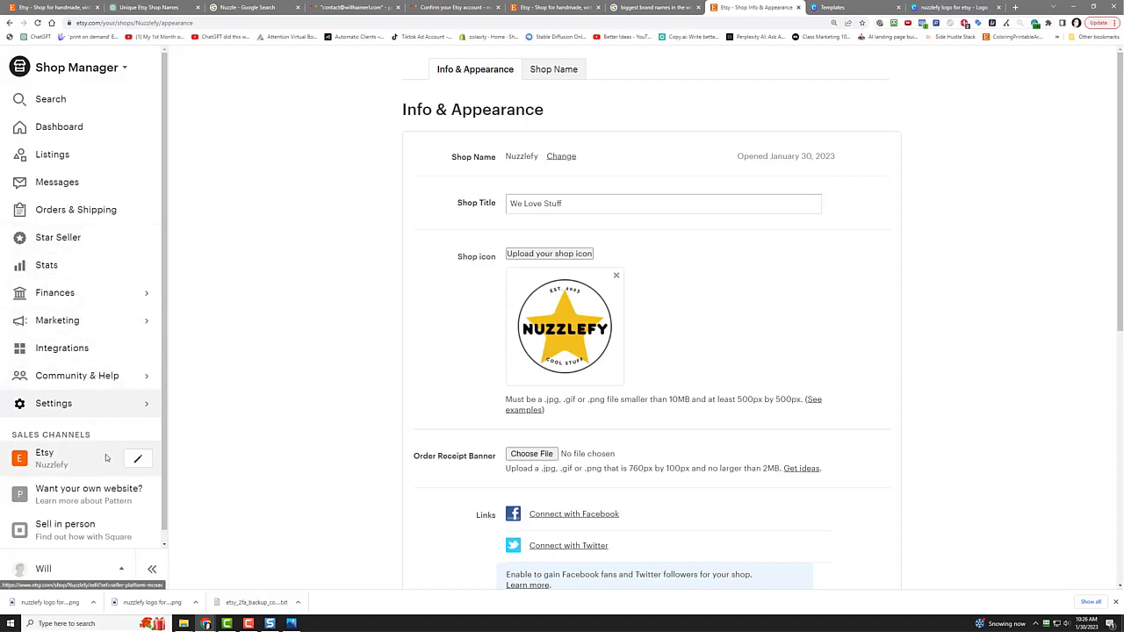
{"action": "left_click", "coordinate": [138, 459]}
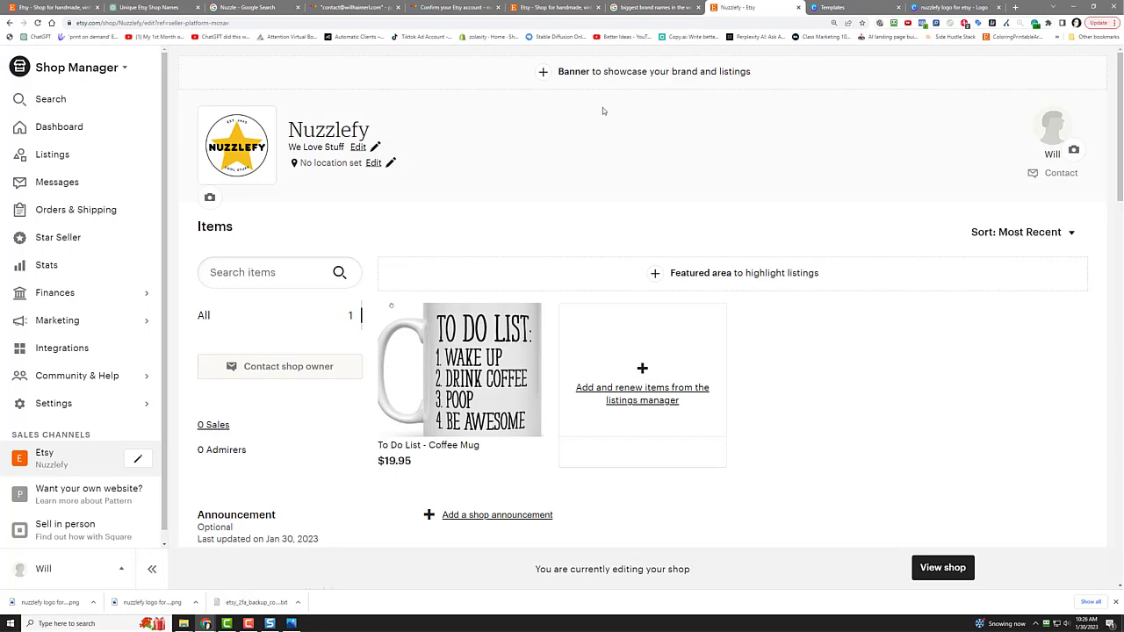
Step: Choose the Big Banner style for the shop header and return to Canva
{"action": "left_click", "coordinate": [563, 74]}
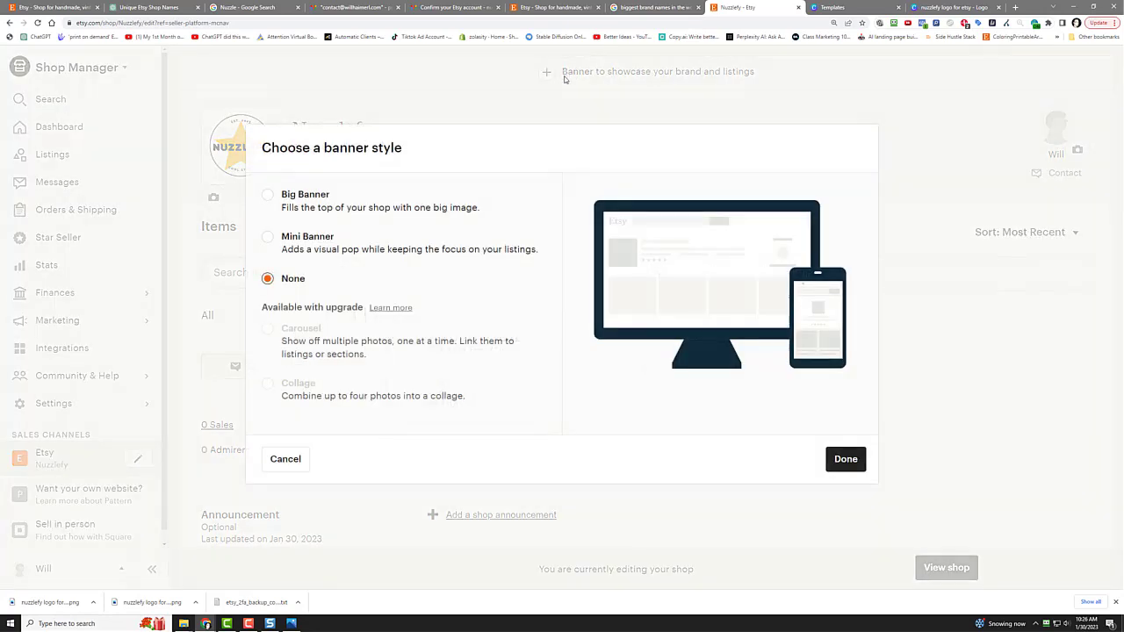
{"action": "left_click", "coordinate": [298, 198]}
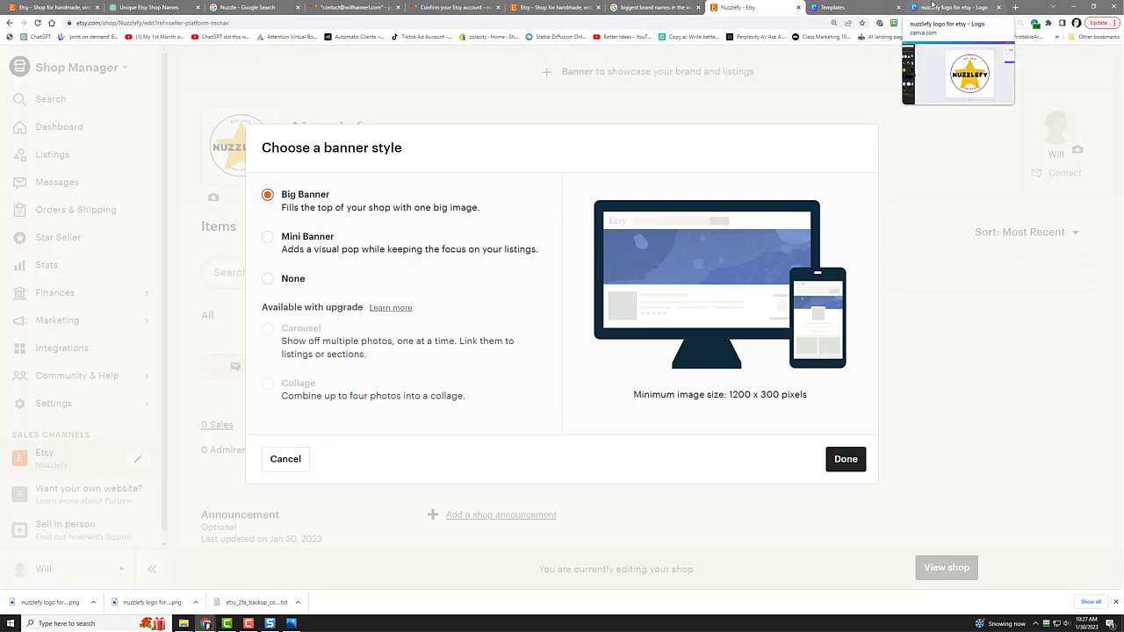
{"action": "left_click", "coordinate": [932, 5]}
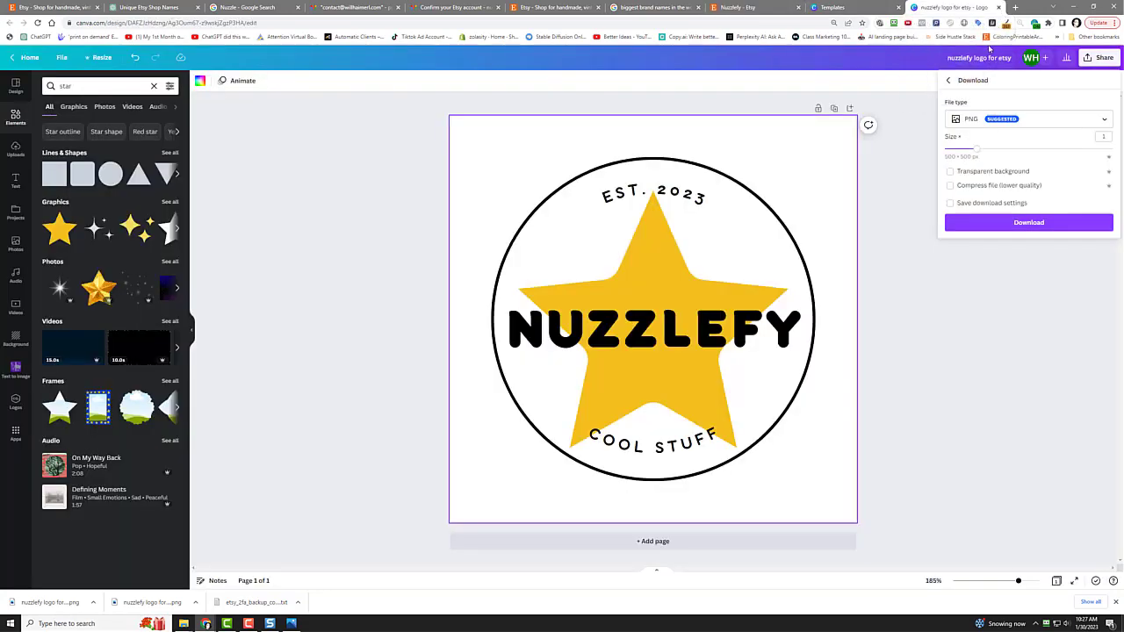
Step: Search templates for 'etsy shop banner' and customize the Blue Sand White Beach watercolor banner
{"action": "left_click", "coordinate": [832, 7]}
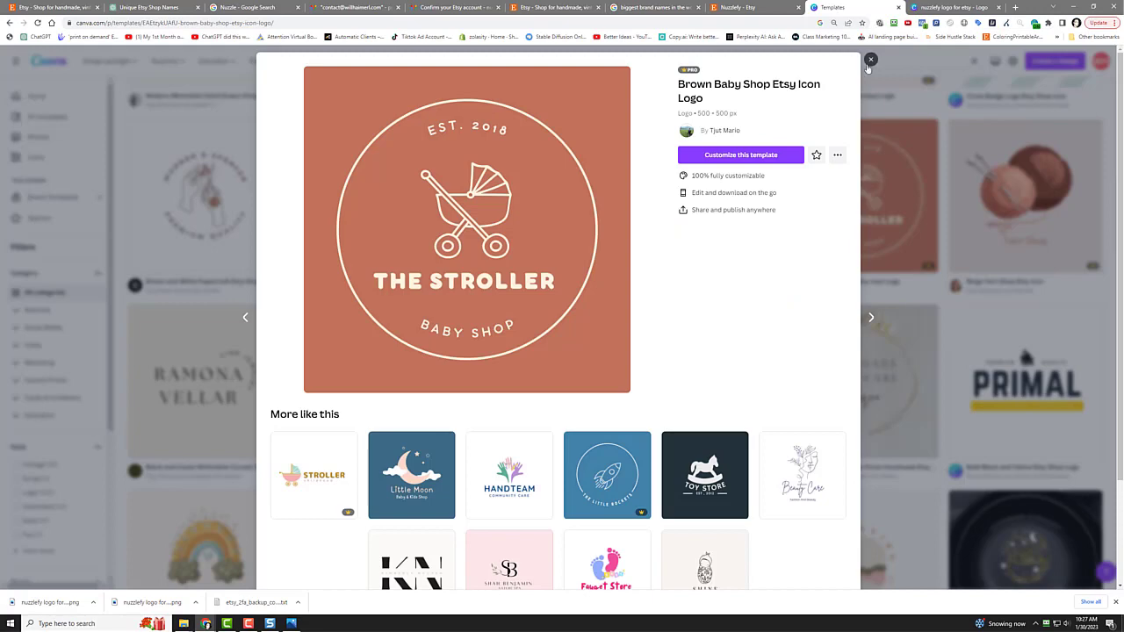
{"action": "left_click", "coordinate": [869, 61]}
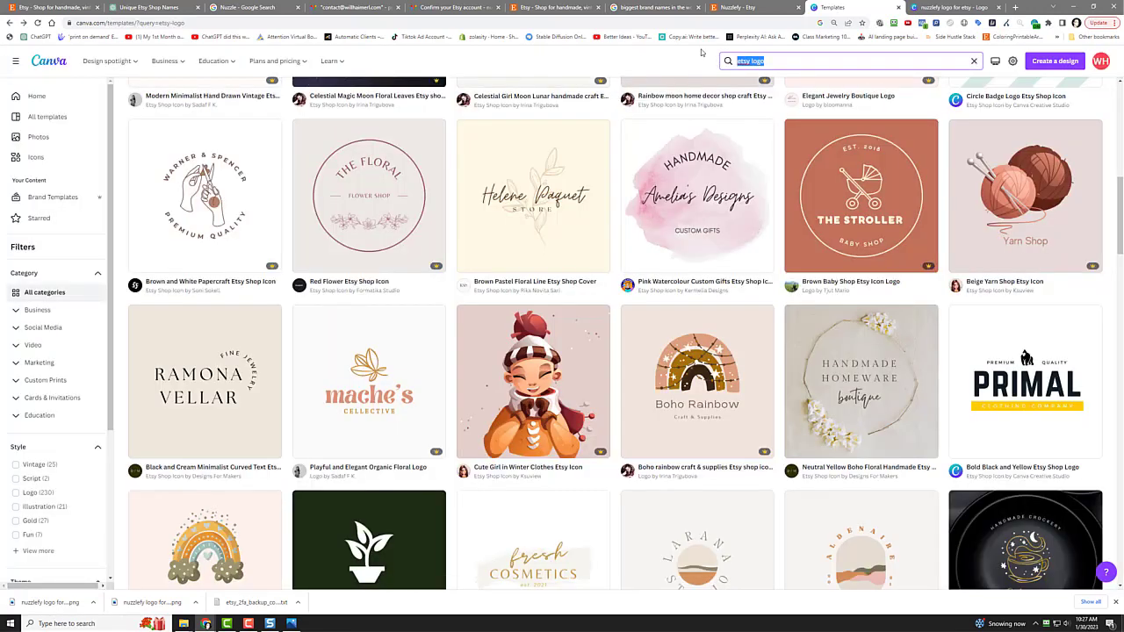
{"action": "type", "text": "etsy shop b"}
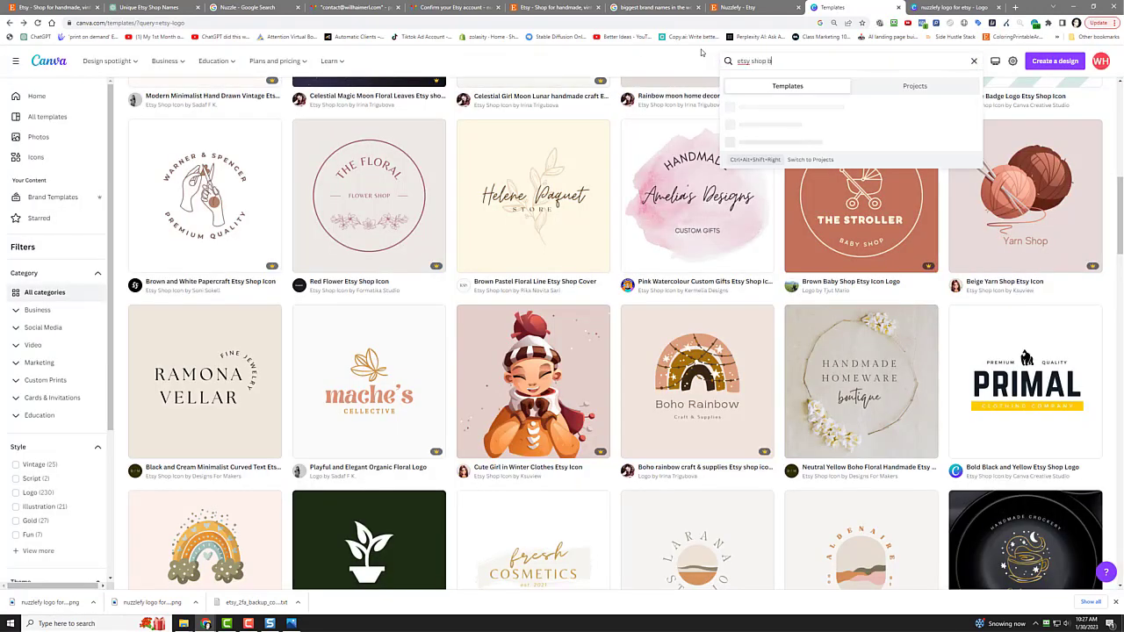
{"action": "type", "text": "anner"}
{"action": "key", "text": "Return"}
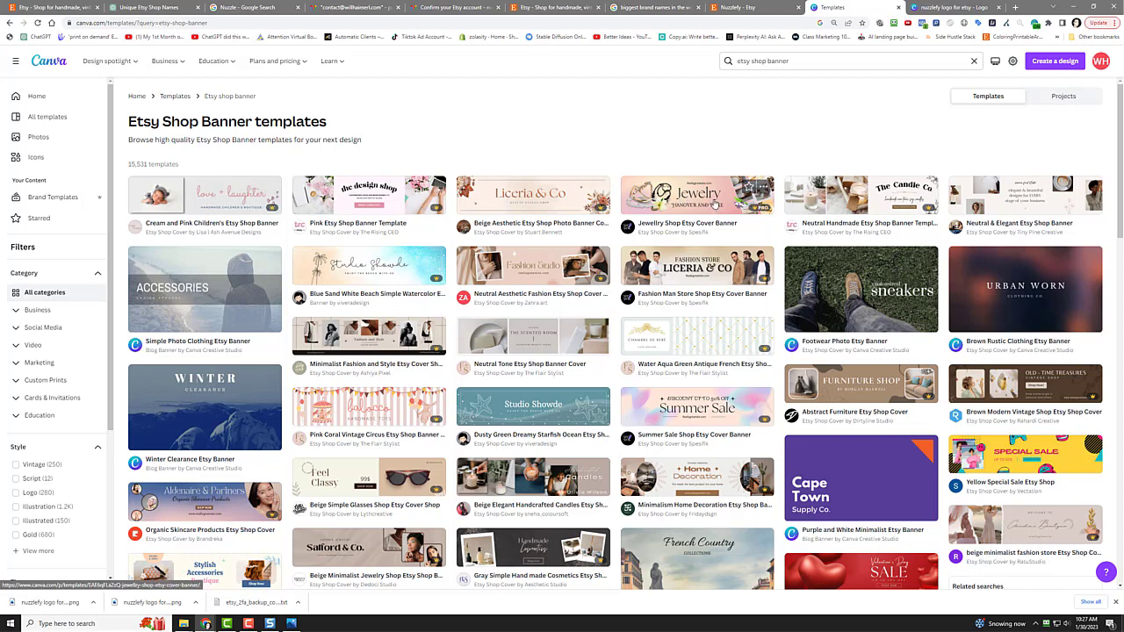
{"action": "left_click", "coordinate": [368, 273]}
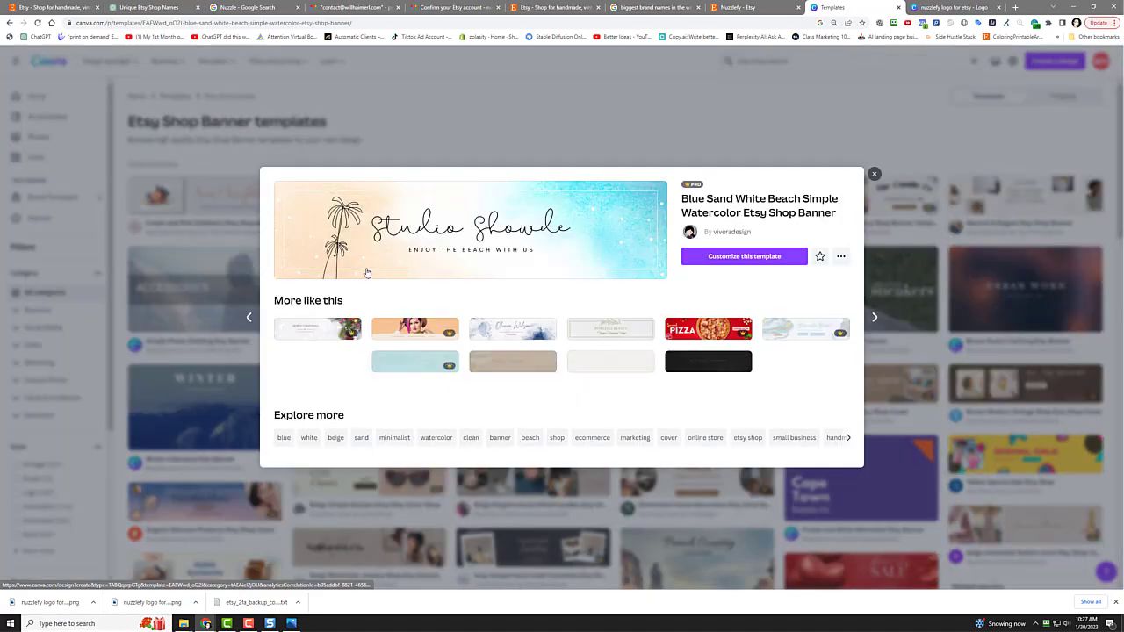
{"action": "left_click", "coordinate": [711, 258]}
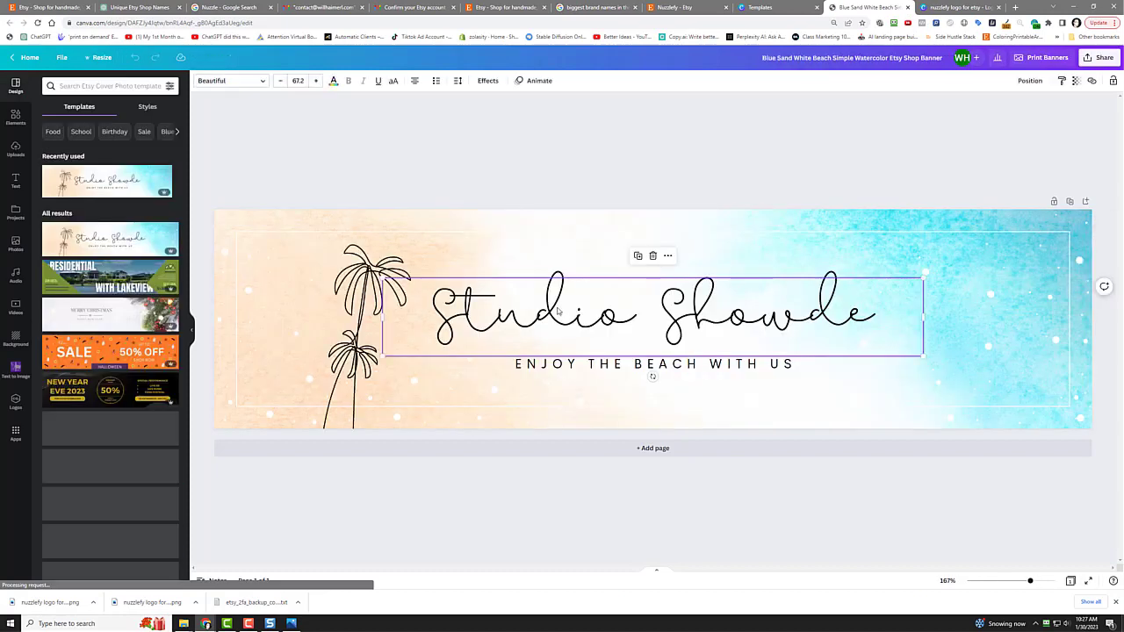
Step: Replace the headline with 'Nuzzlefy' and the tagline with 'WE LIKE COOL STUFF'
{"action": "double_click", "coordinate": [558, 307]}
{"action": "type", "text": "Nuz"}
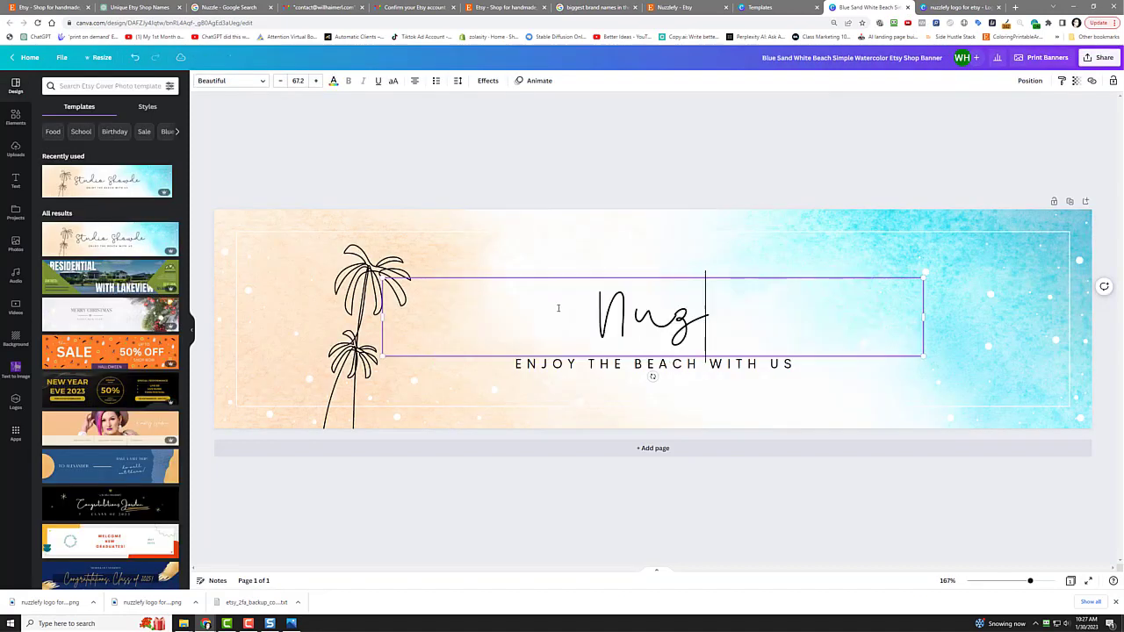
{"action": "type", "text": "zlefy"}
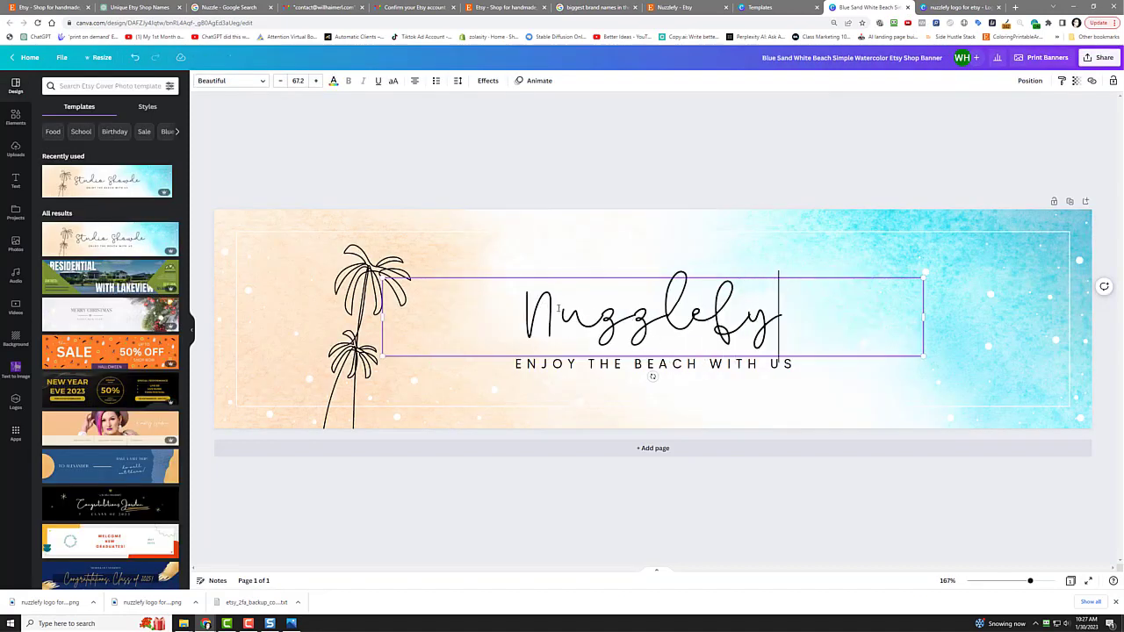
{"action": "left_click", "coordinate": [568, 367]}
{"action": "double_click", "coordinate": [568, 367]}
{"action": "type", "text": "WE "}
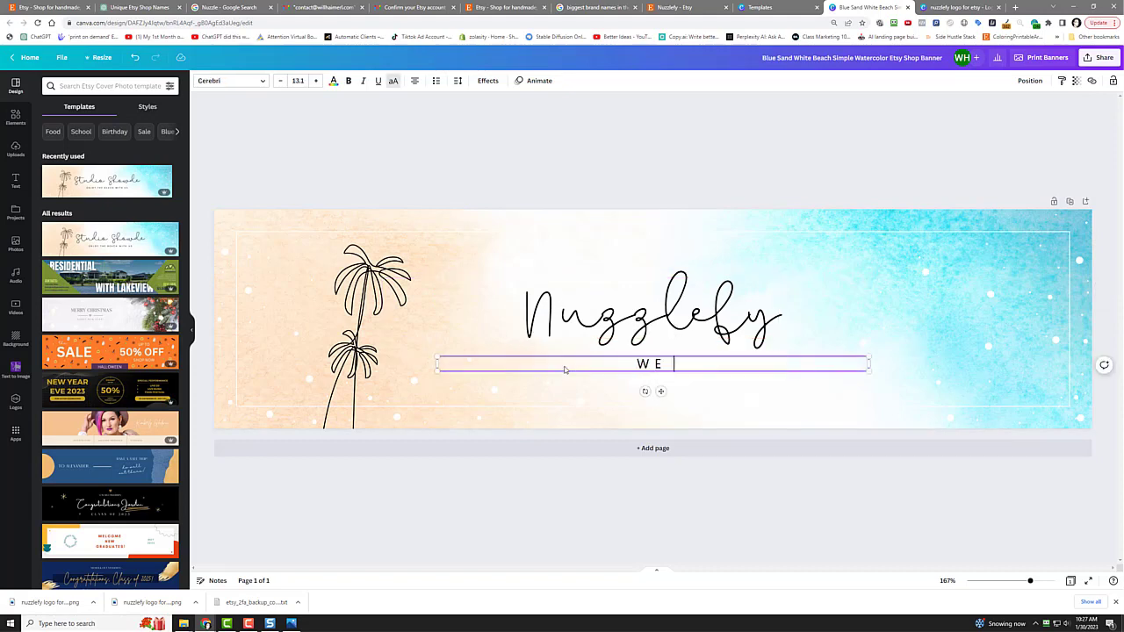
{"action": "type", "text": "LIKE COOL STUFF"}
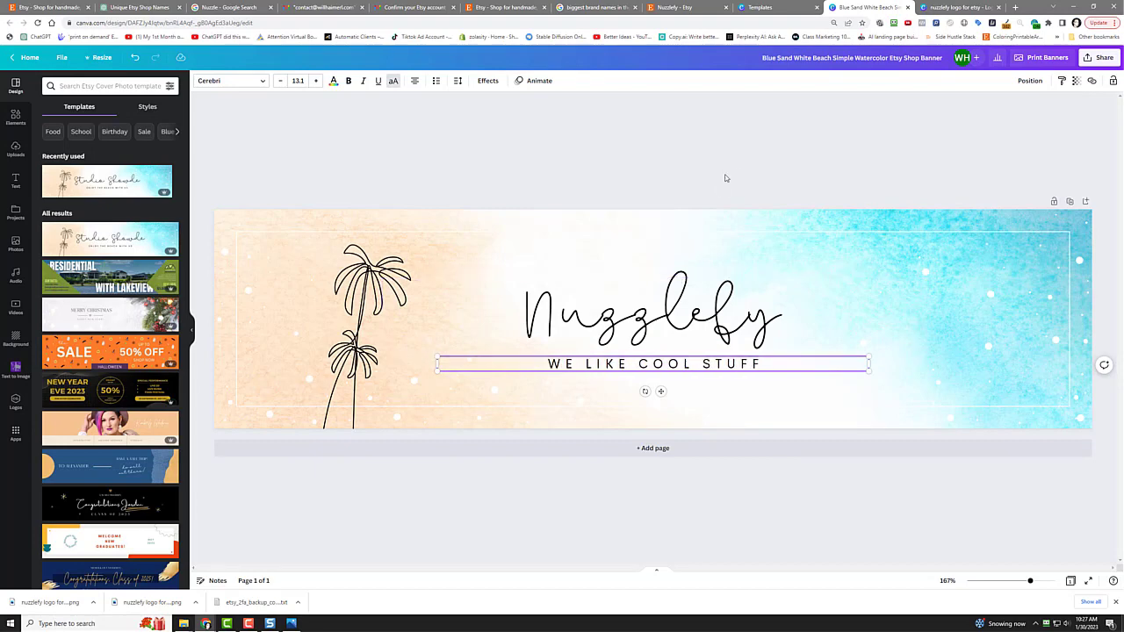
{"action": "left_click", "coordinate": [854, 137]}
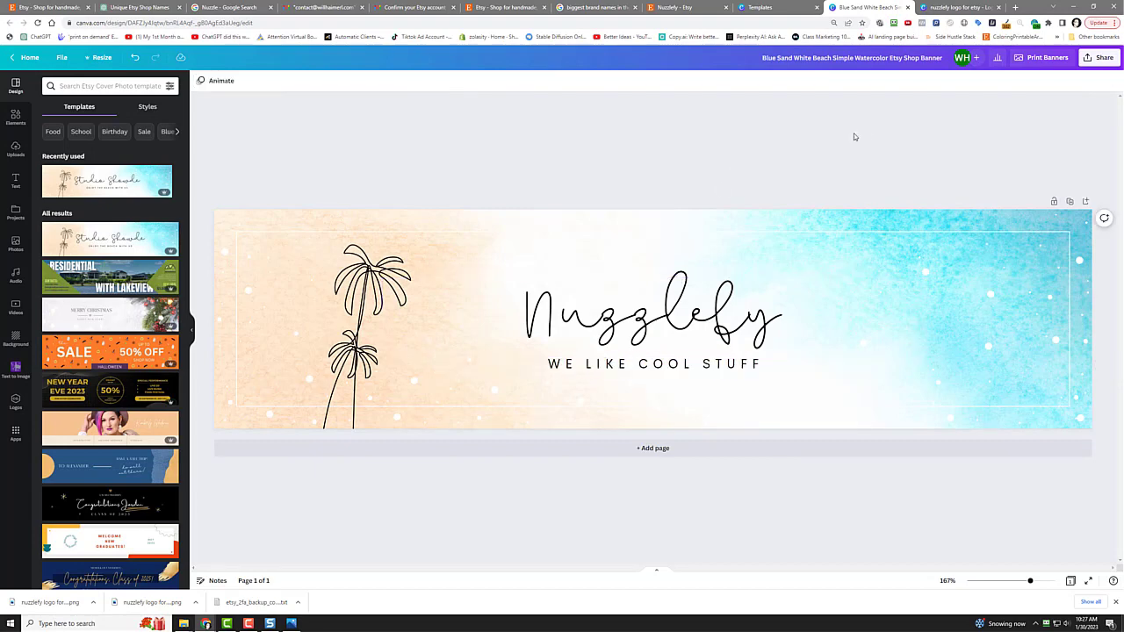
Step: Download the banner as a PNG and go back to the Etsy shop editor
{"action": "left_click", "coordinate": [1099, 57]}
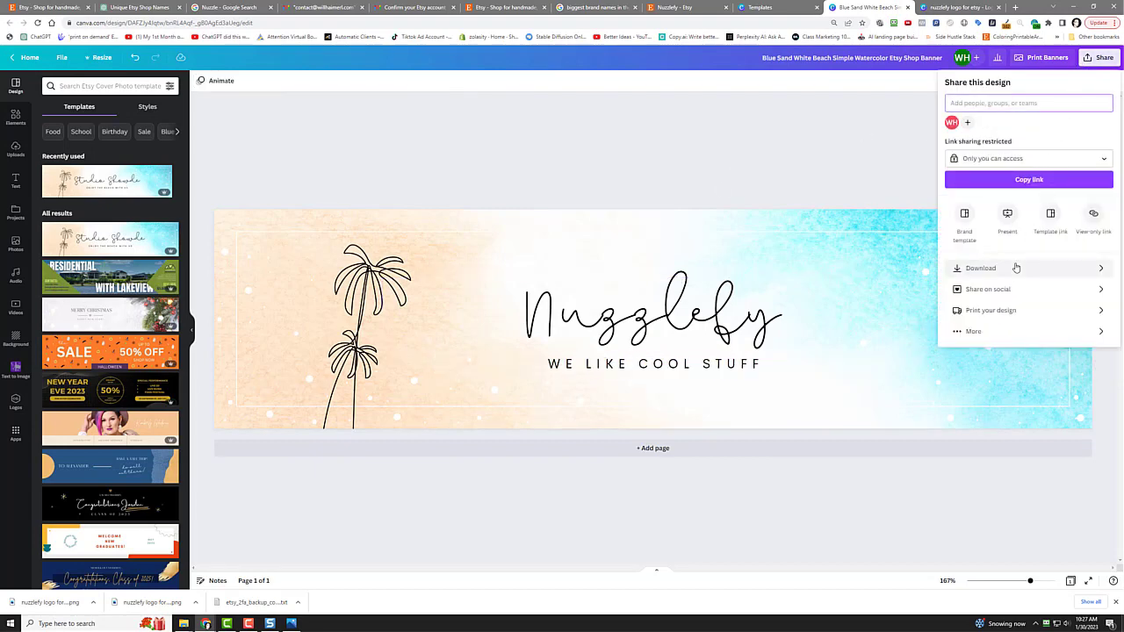
{"action": "left_click", "coordinate": [1015, 267]}
{"action": "left_click", "coordinate": [1028, 222]}
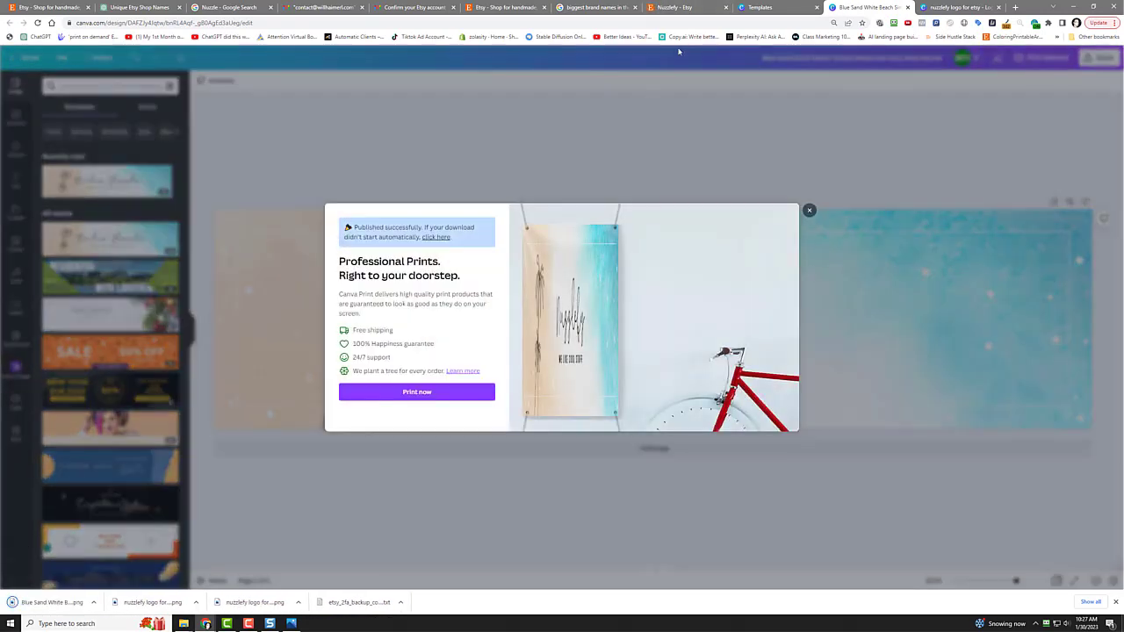
{"action": "left_click", "coordinate": [684, 8]}
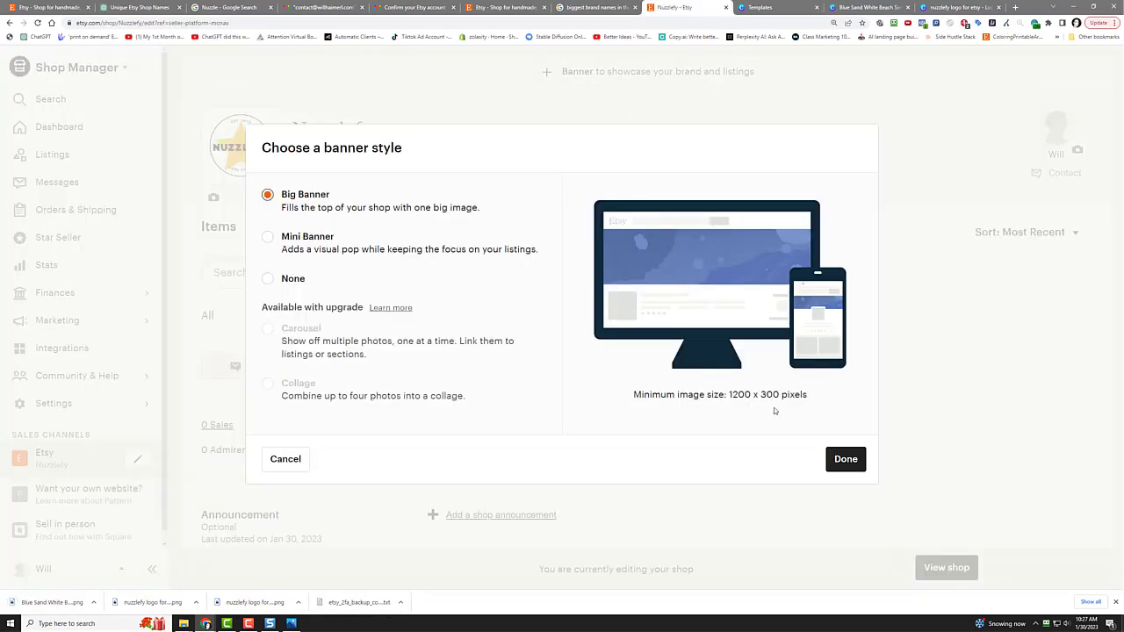
Step: Confirm Big Banner, upload the downloaded beach banner PNG, and save the shop header
{"action": "left_click", "coordinate": [843, 460]}
{"action": "left_click", "coordinate": [630, 180]}
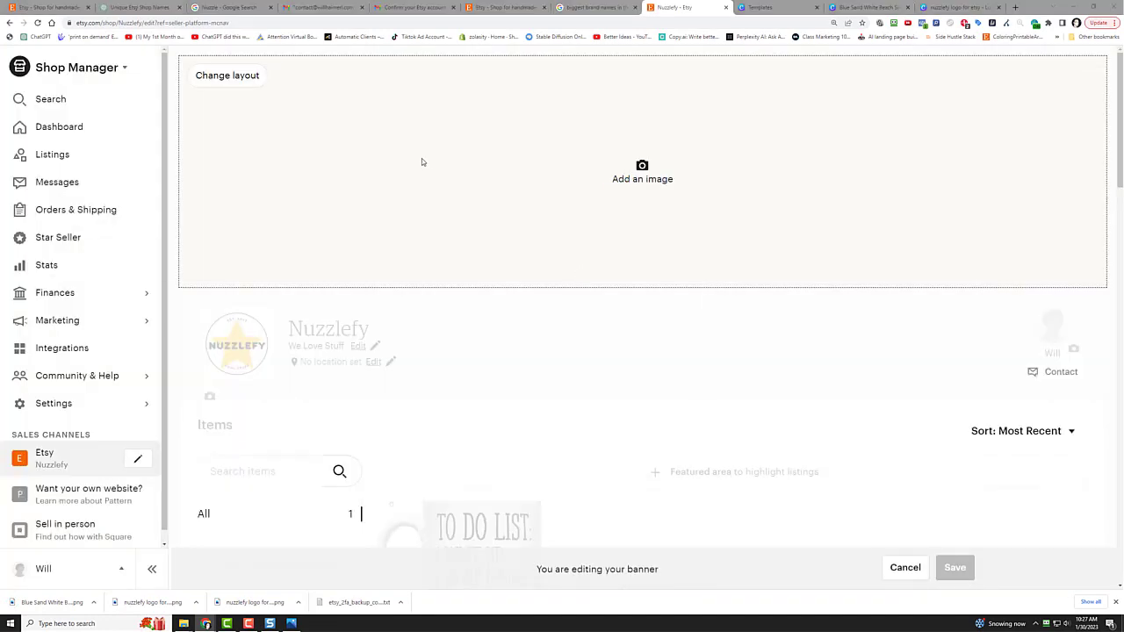
{"action": "left_click", "coordinate": [158, 64]}
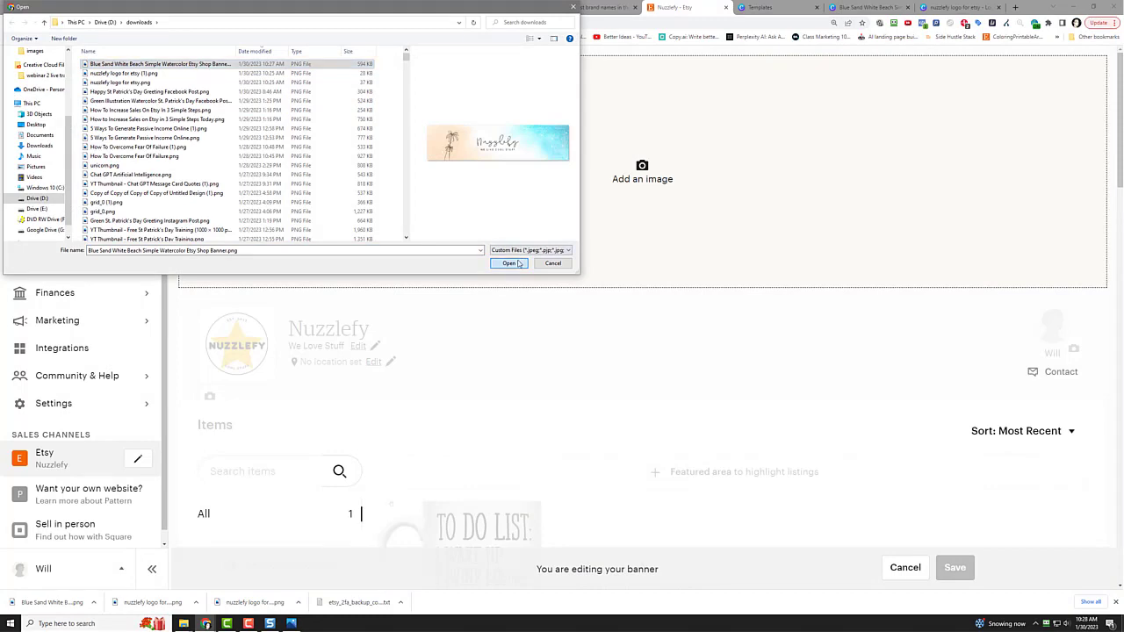
{"action": "left_click", "coordinate": [510, 264]}
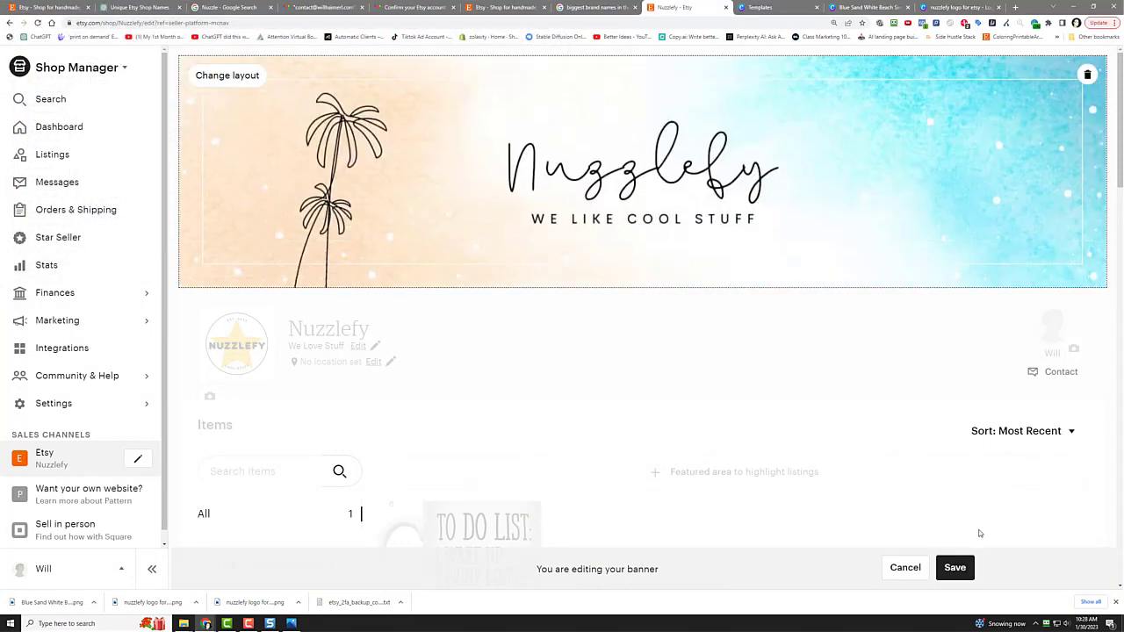
{"action": "left_click", "coordinate": [955, 568]}
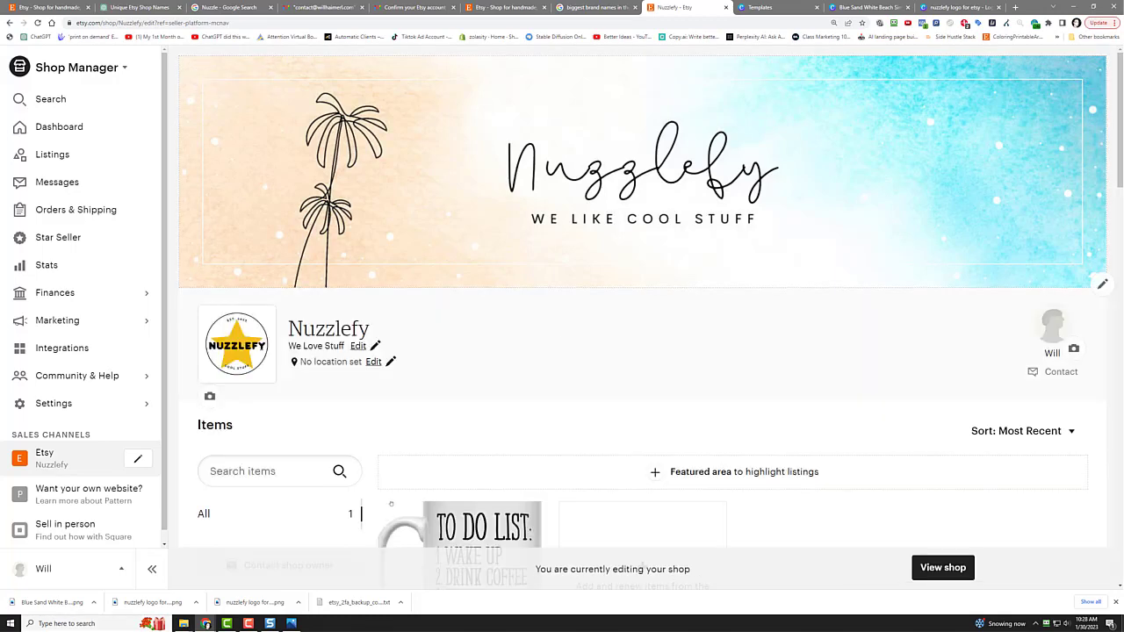
Step: View the live Nuzzlefy shop, checking the banner, star icon and $19.95 mug listing
{"action": "left_click", "coordinate": [49, 459]}
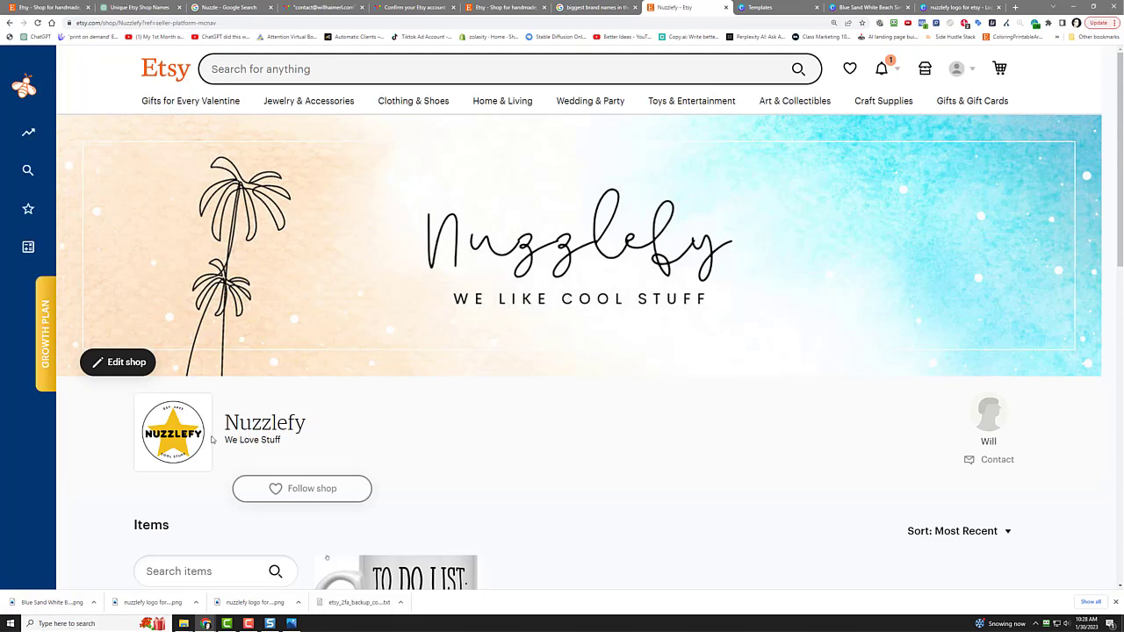
{"action": "scroll", "coordinate": [597, 450], "scroll_direction": "down", "scroll_amount": 3}
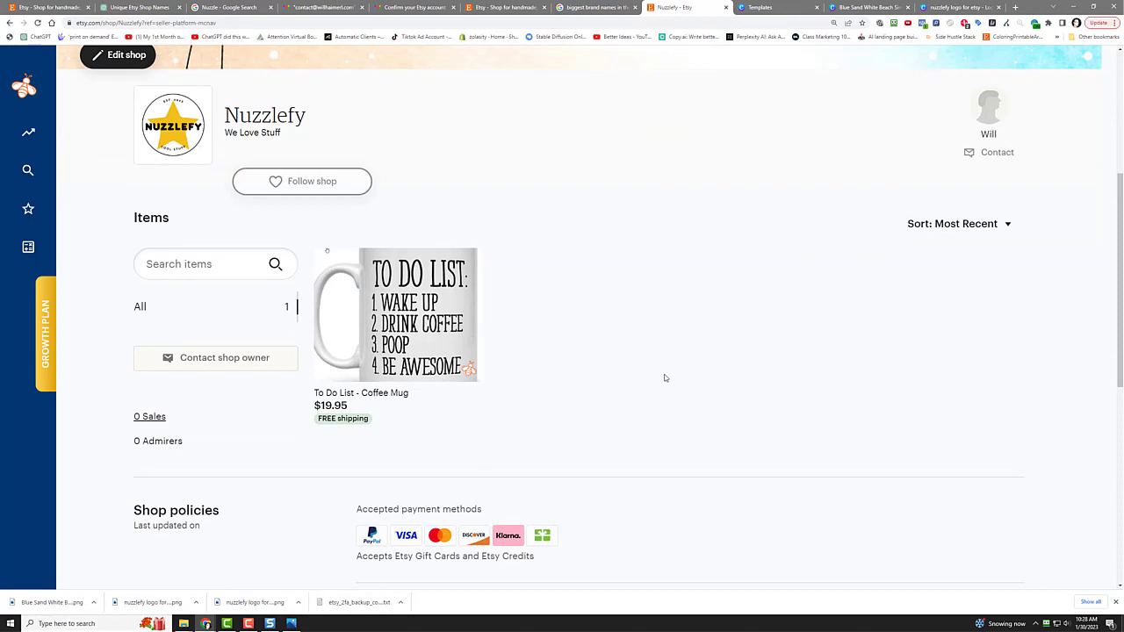
{"action": "scroll", "coordinate": [665, 377], "scroll_direction": "up", "scroll_amount": 3}
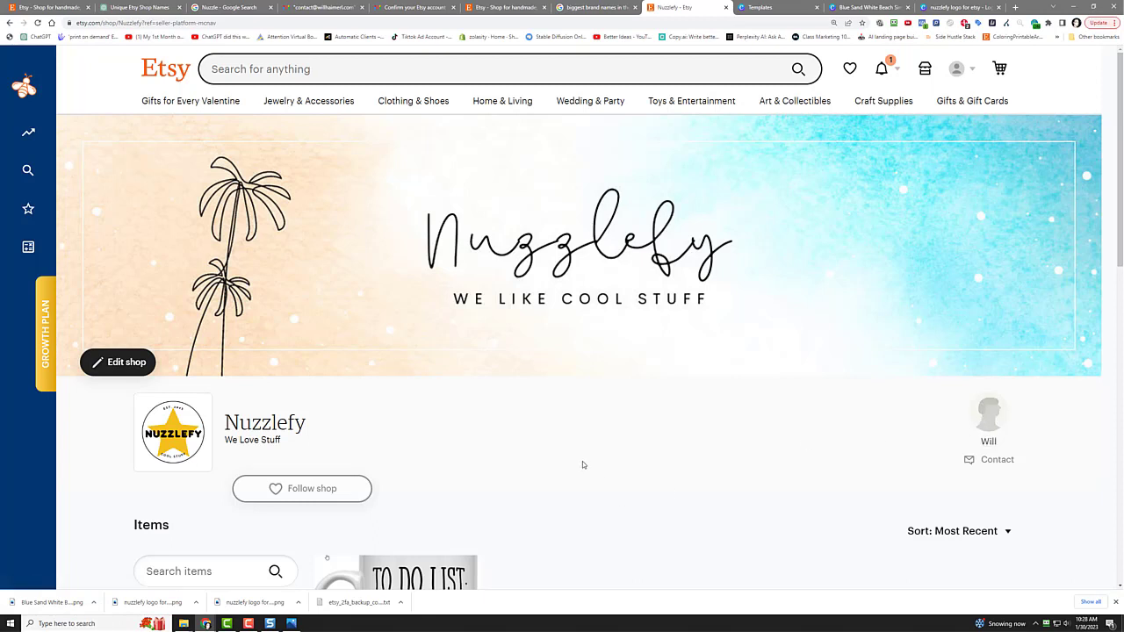
{"action": "scroll", "coordinate": [583, 464], "scroll_direction": "down", "scroll_amount": 3}
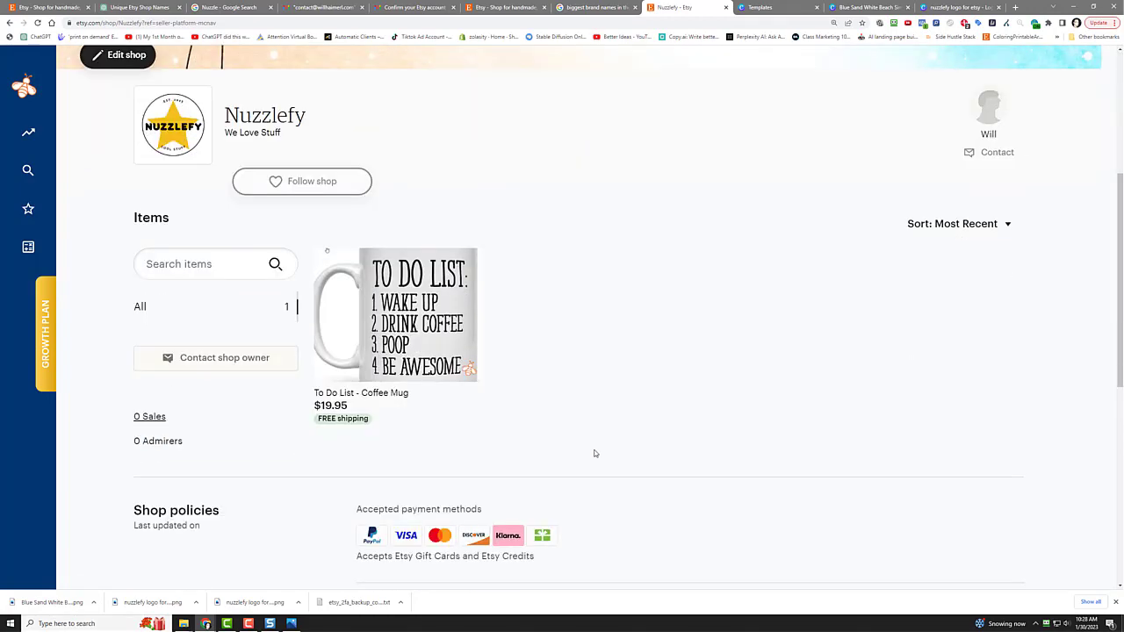
{"action": "scroll", "coordinate": [594, 453], "scroll_direction": "down", "scroll_amount": 3}
{"action": "scroll", "coordinate": [593, 453], "scroll_direction": "up", "scroll_amount": 6}
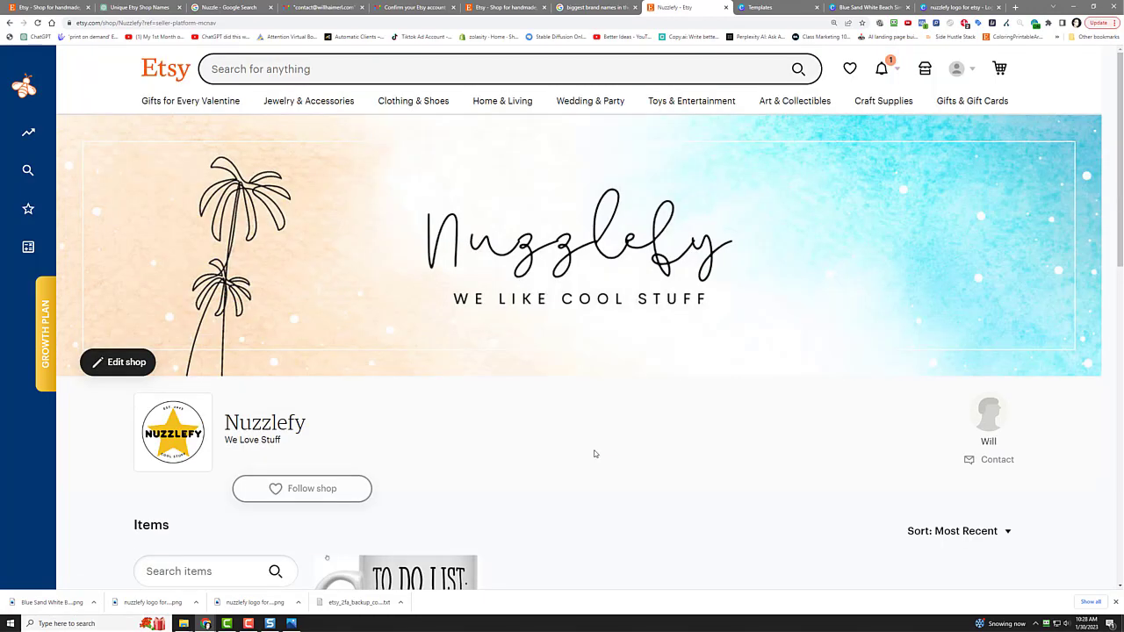